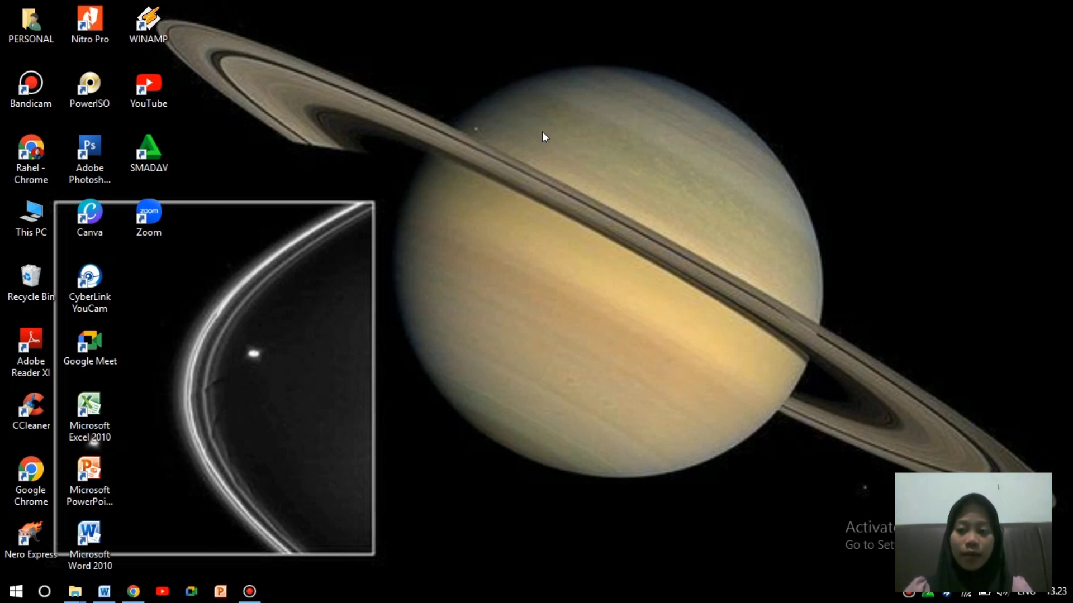
Launch Chrome maximized and open the Google apps panel, scrolling to show Drive.
double_click(44, 163)
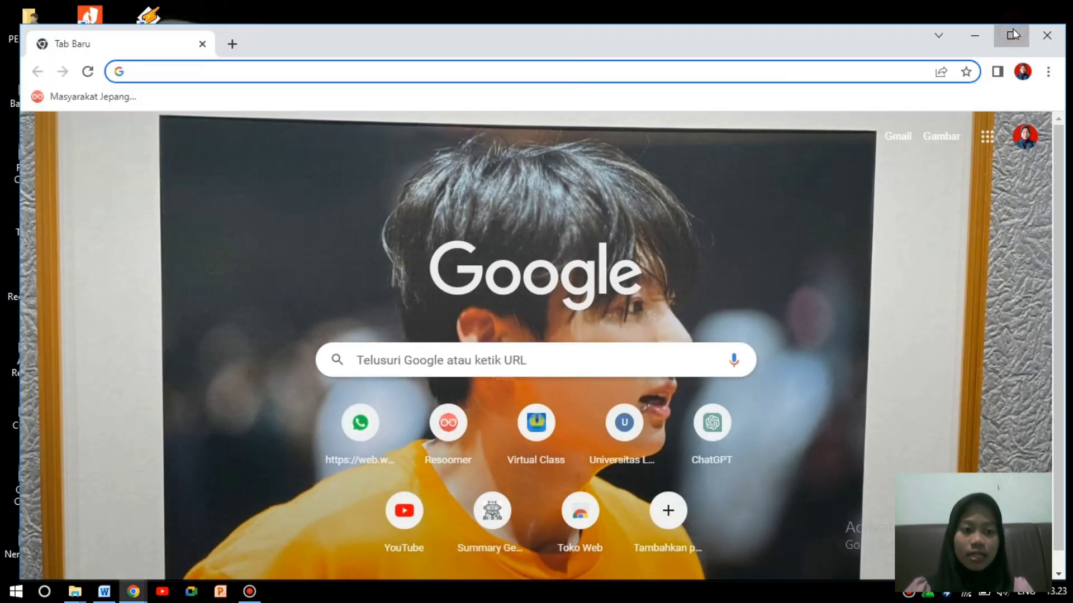
click(1013, 34)
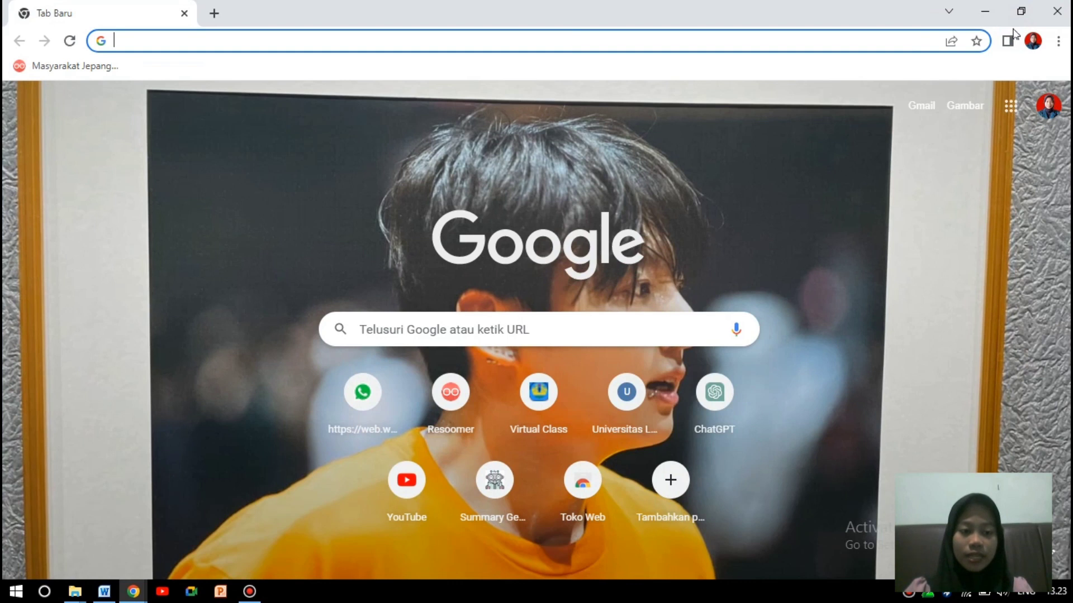
click(1012, 108)
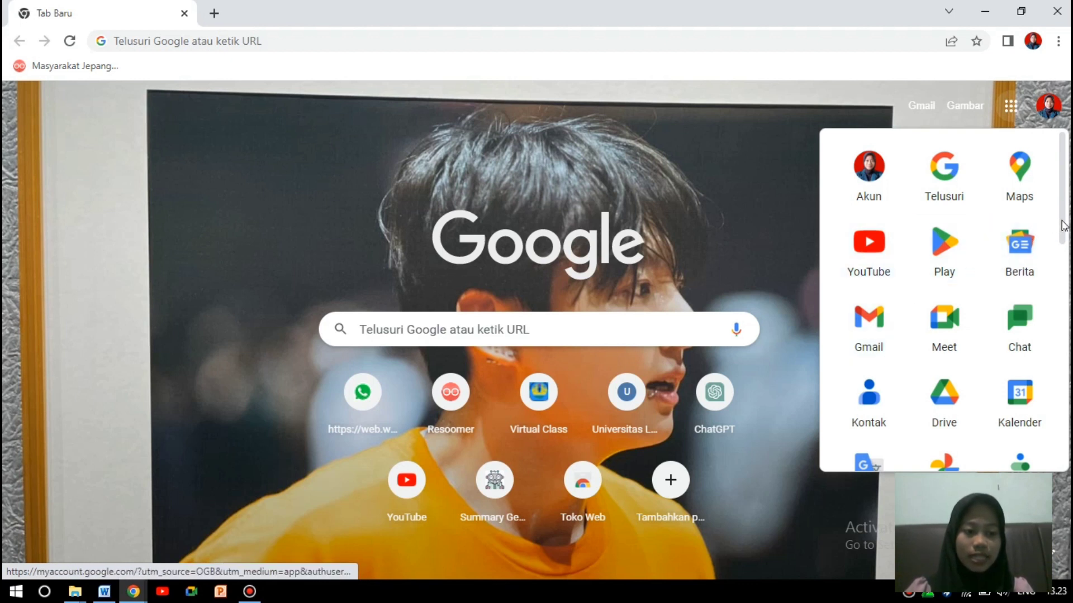
drag(1063, 224, 1063, 235)
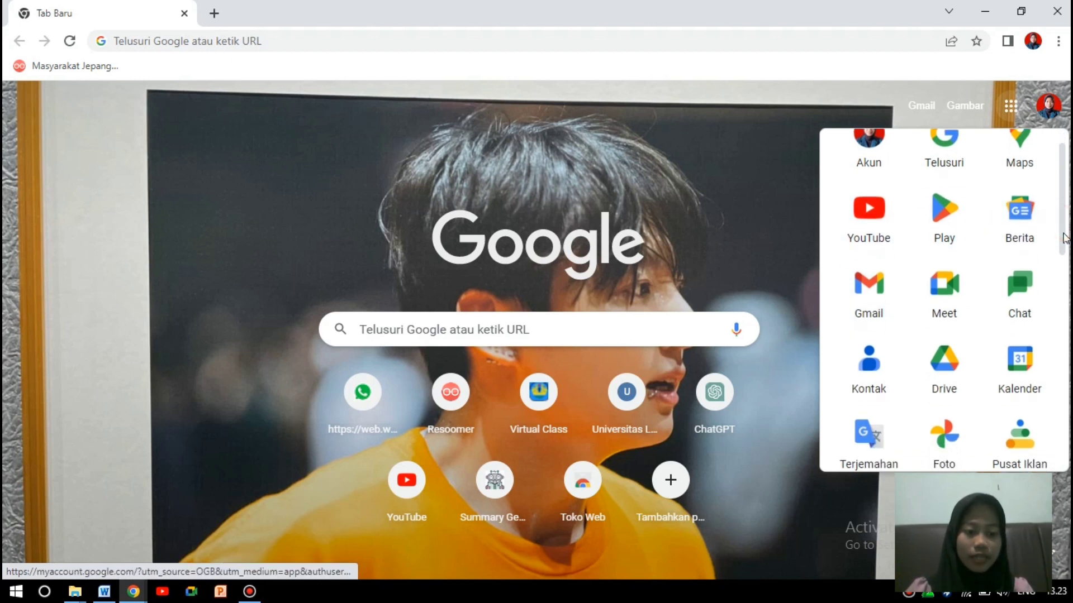
Open Google Drive and create a new blank Google Form from the New menu.
click(940, 382)
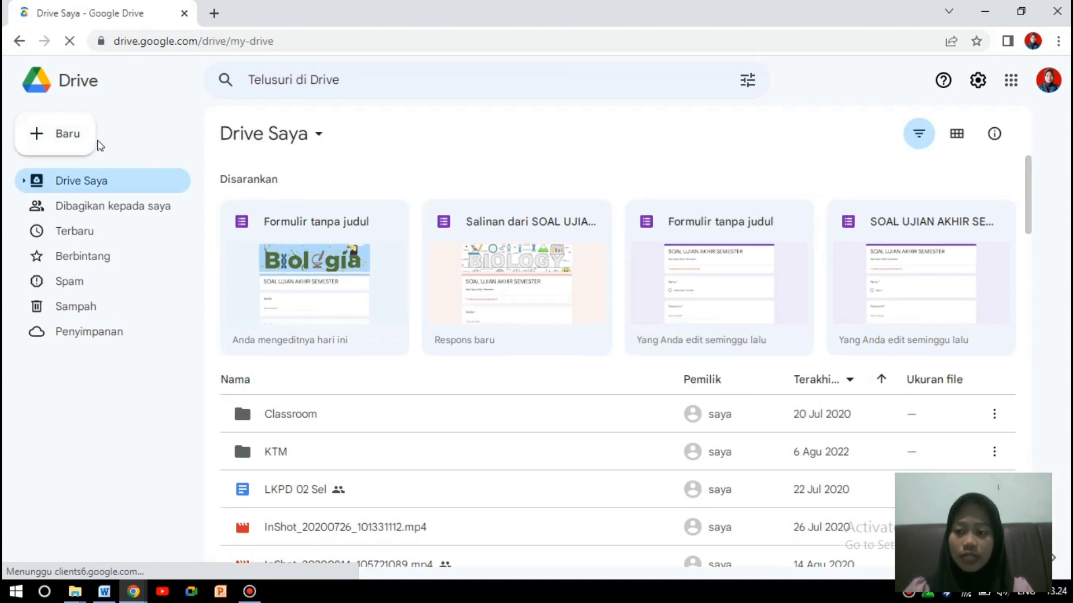
click(55, 137)
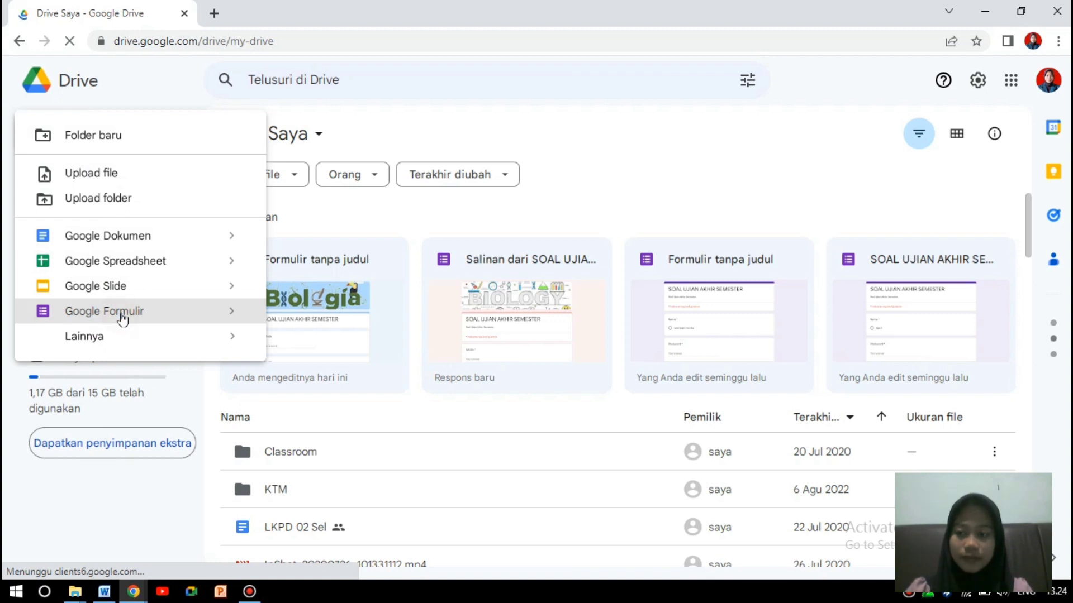
click(123, 318)
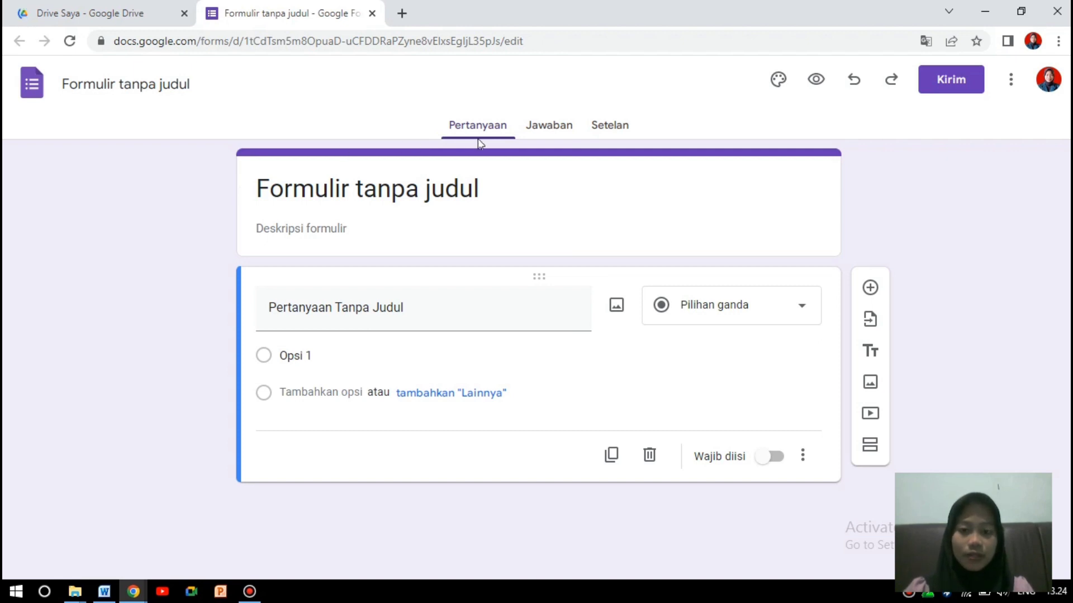
Title the form and its file 'SOAL UJIAN AKHIR SEMESTER'.
click(482, 186)
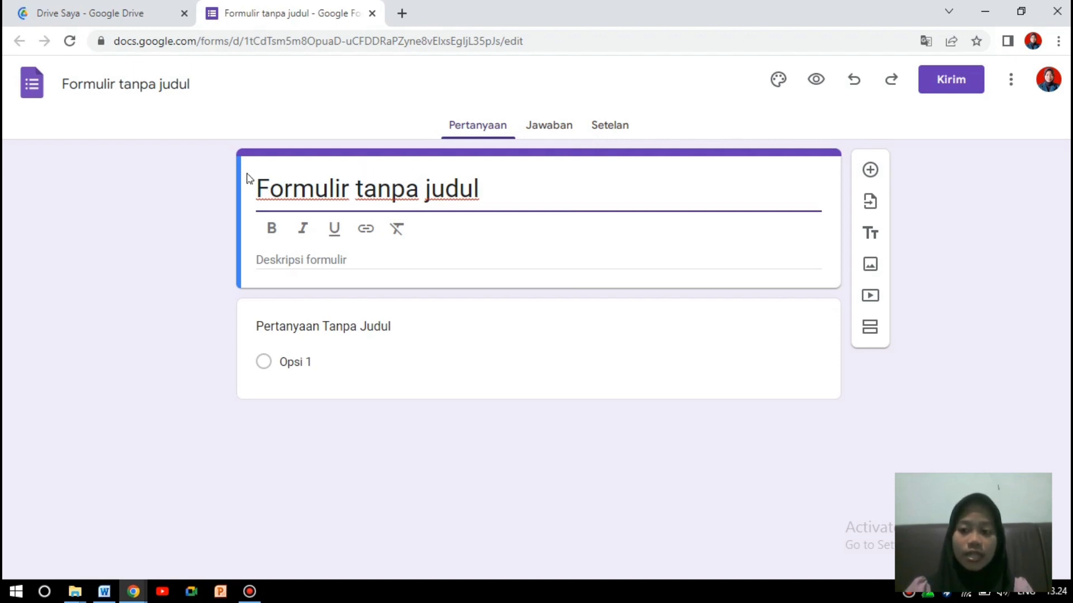
click(171, 200)
click(485, 186)
drag(485, 187, 258, 188)
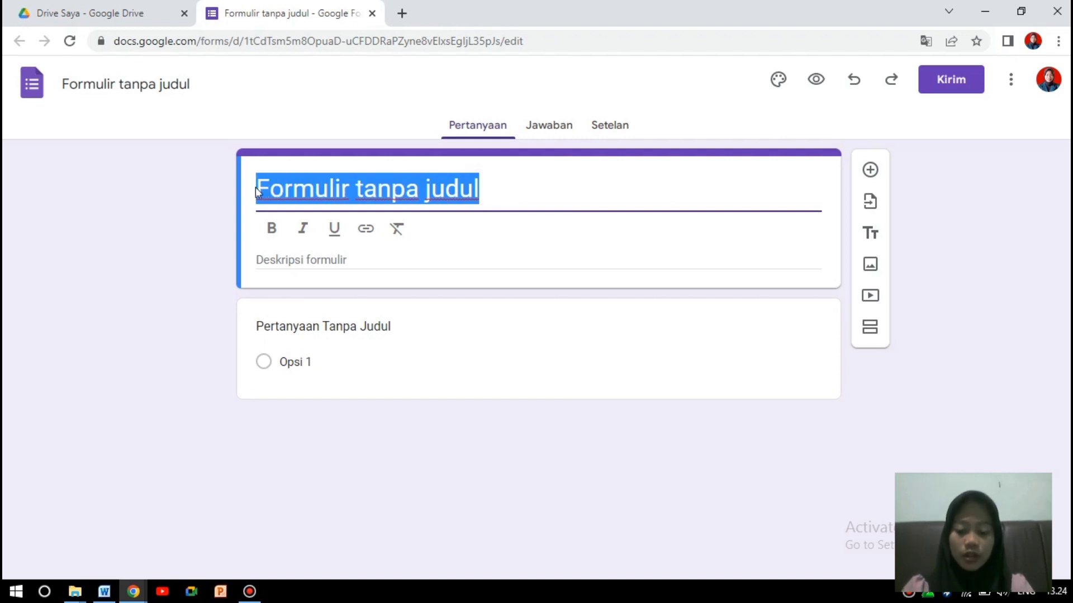
text(soal)
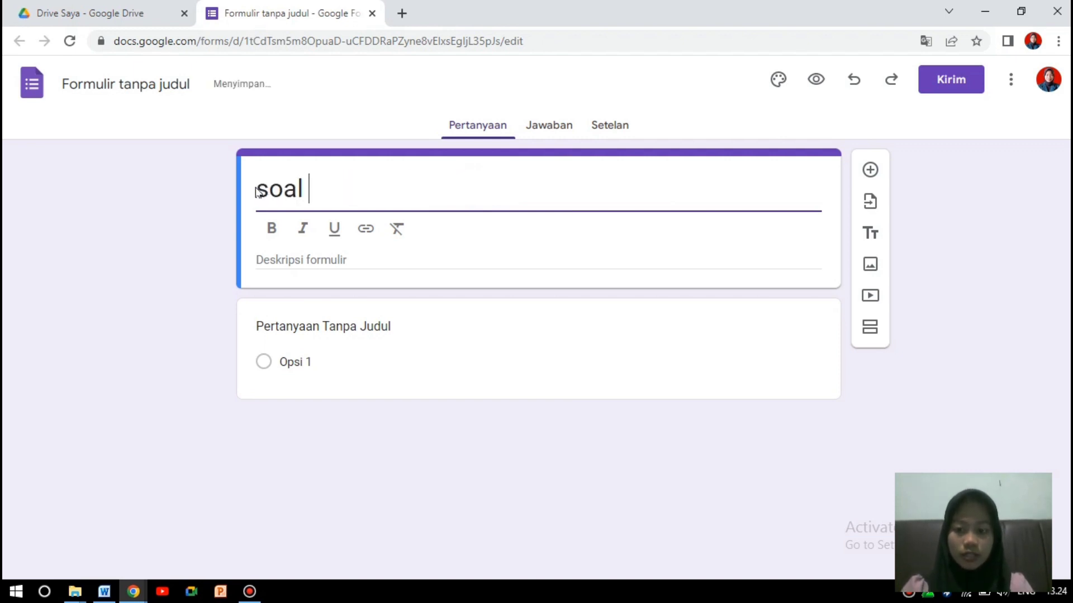
key(BackSpace)
key(BackSpace)
key(BackSpace)
key(BackSpace)
key(BackSpace)
key(ctrl+z)
key(Caps_Lock)
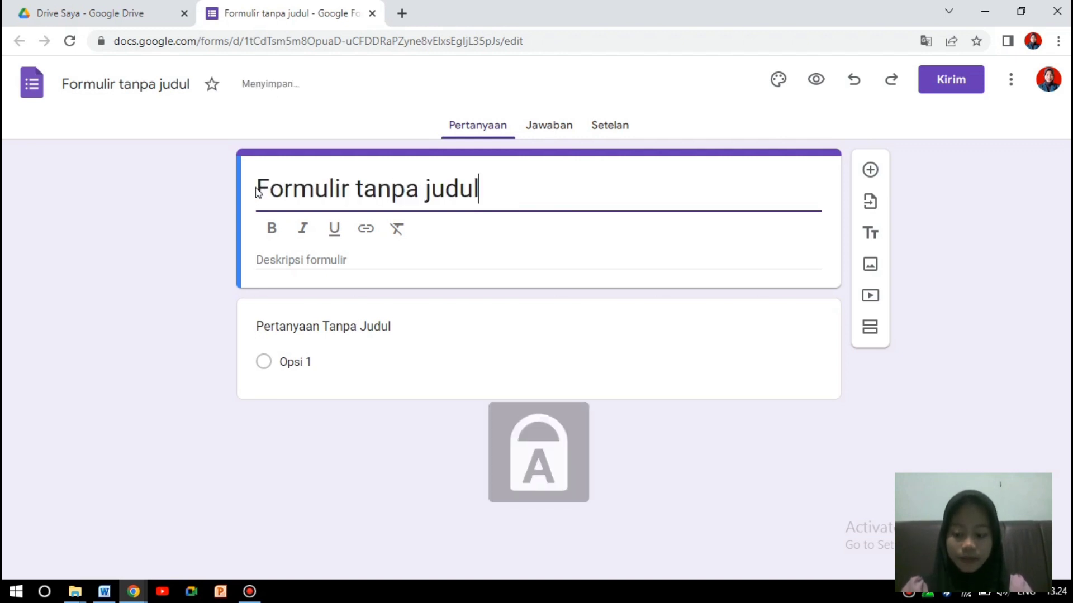
text(SOAL)
key(BackSpace)
key(BackSpace)
key(BackSpace)
key(BackSpace)
key(BackSpace)
key(BackSpace)
key(BackSpace)
key(BackSpace)
key(BackSpace)
key(BackSpace)
key(BackSpace)
key(BackSpace)
key(BackSpace)
key(BackSpace)
key(BackSpace)
key(BackSpace)
key(BackSpace)
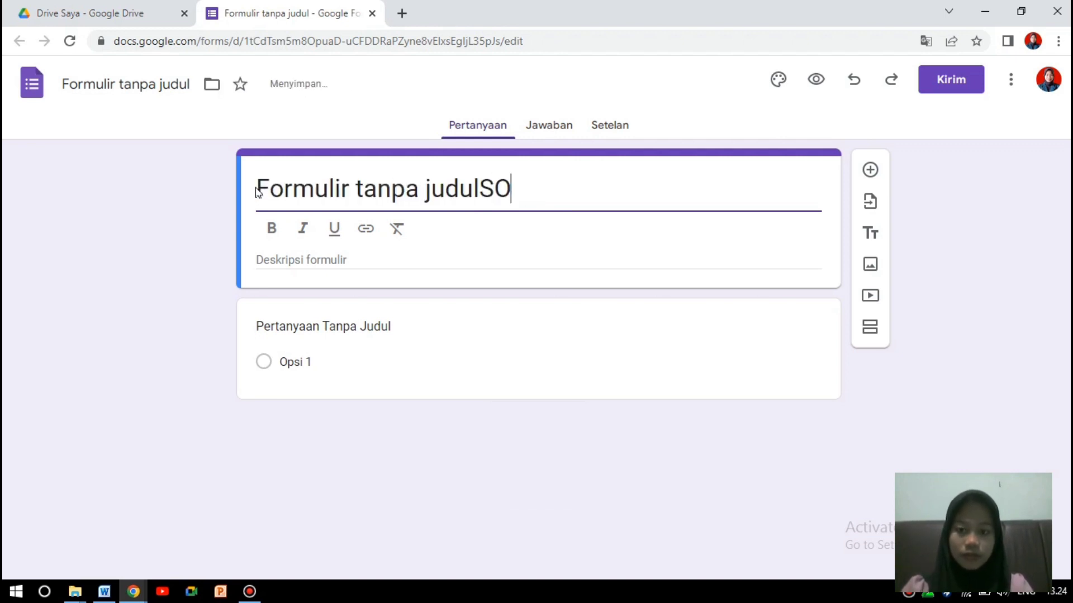
key(BackSpace)
key(BackSpace)
key(BackSpace)
key(BackSpace)
key(BackSpace)
key(BackSpace)
key(BackSpace)
text(SOA)
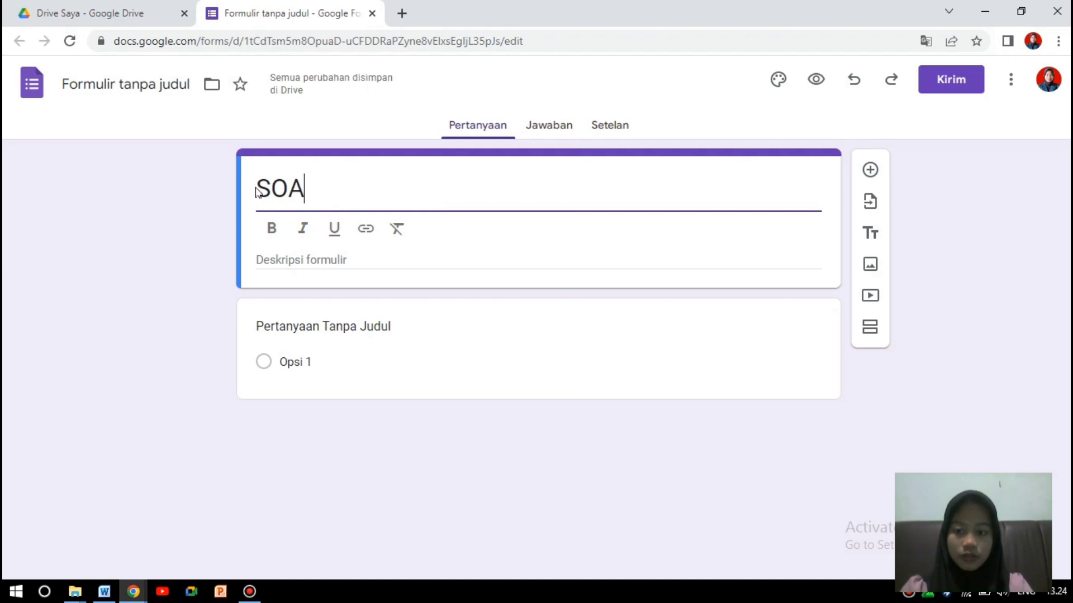
text(L UJIAN )
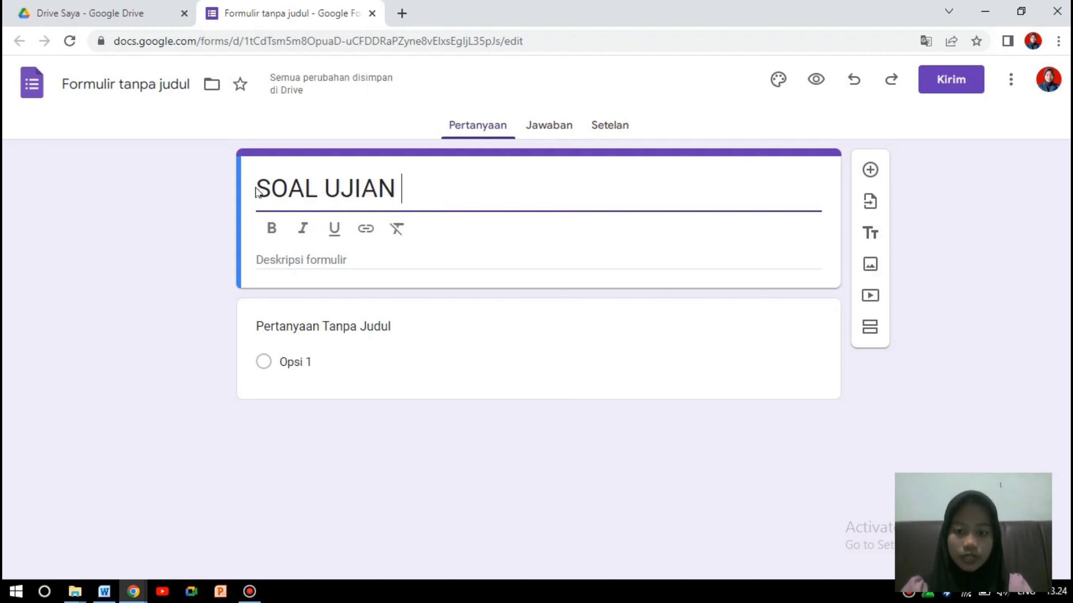
text(AKHIR SES)
key(BackSpace)
text(M)
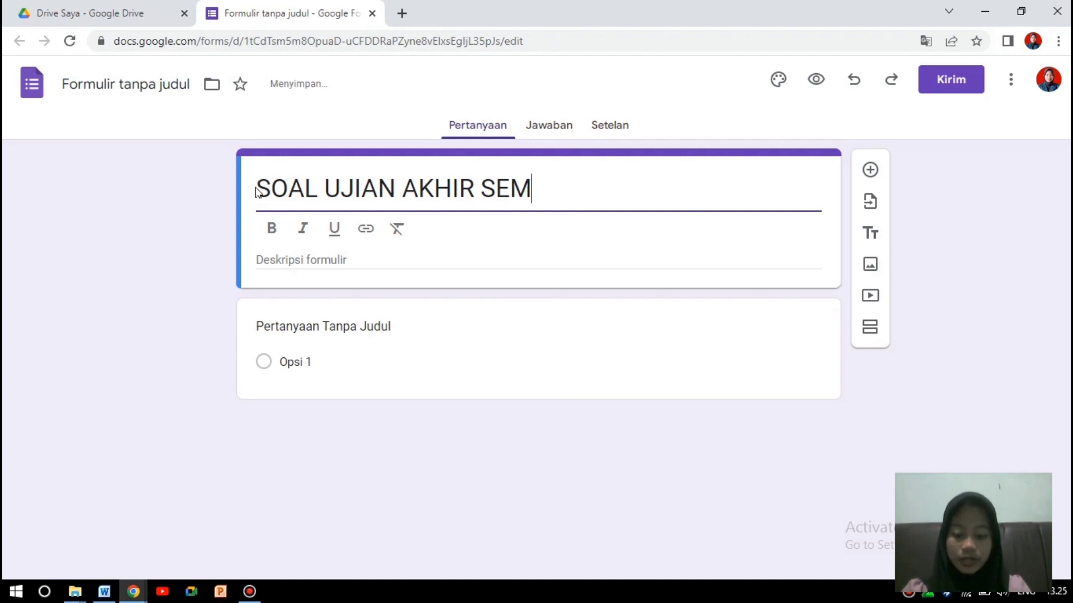
text(ESTER)
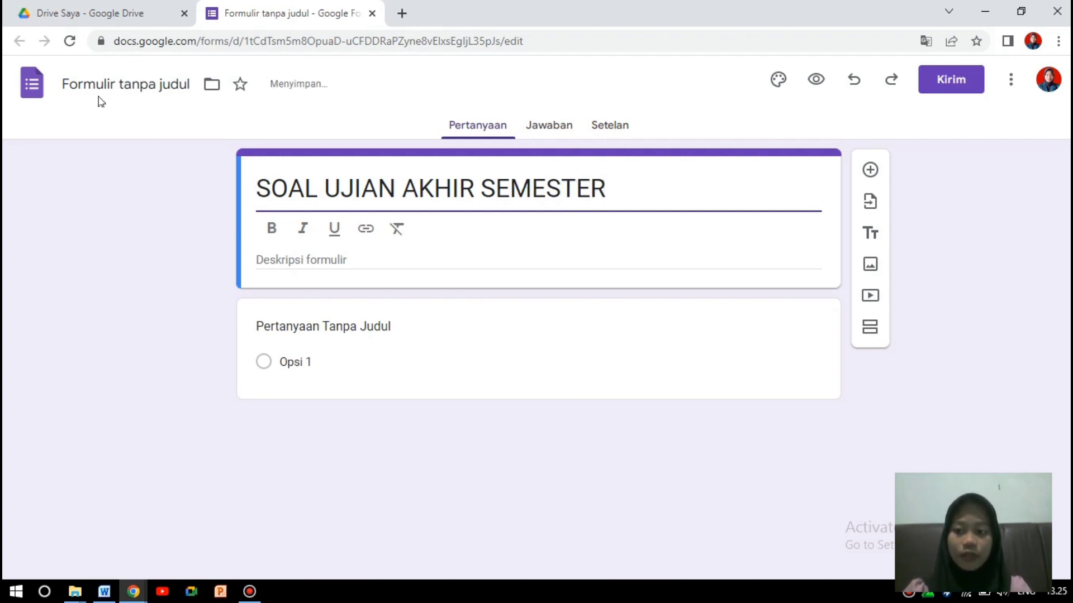
click(125, 84)
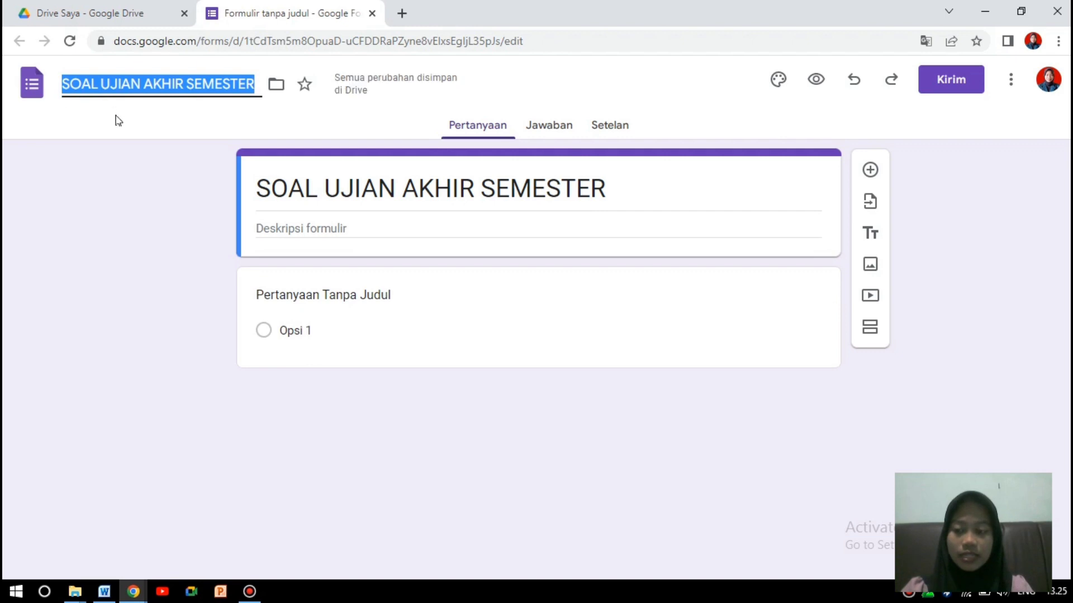
click(179, 258)
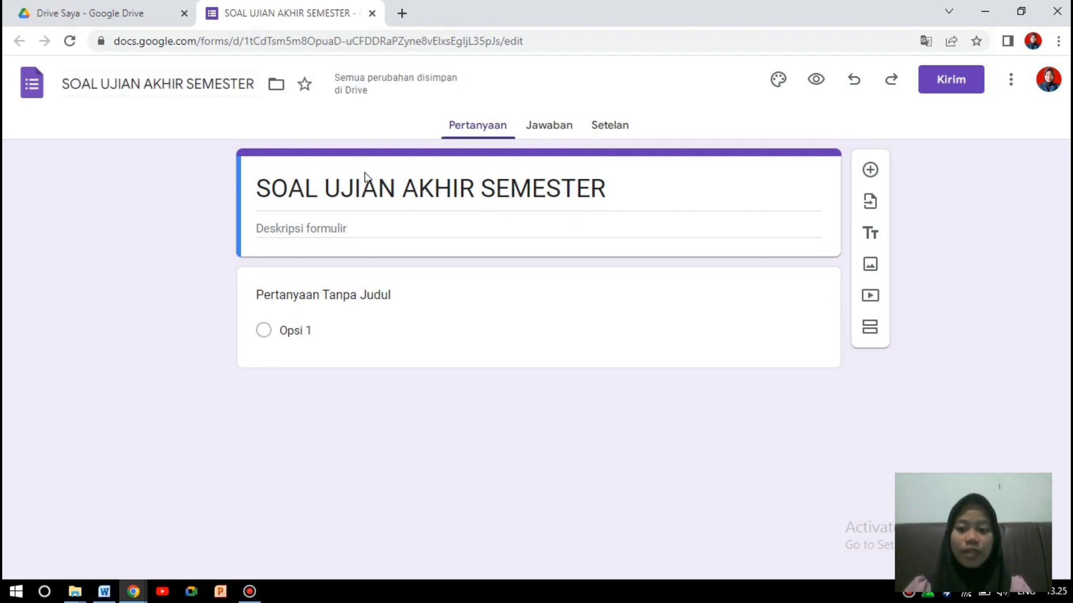
Add the form description 'Soal ujian akhir semester 2023'.
click(348, 233)
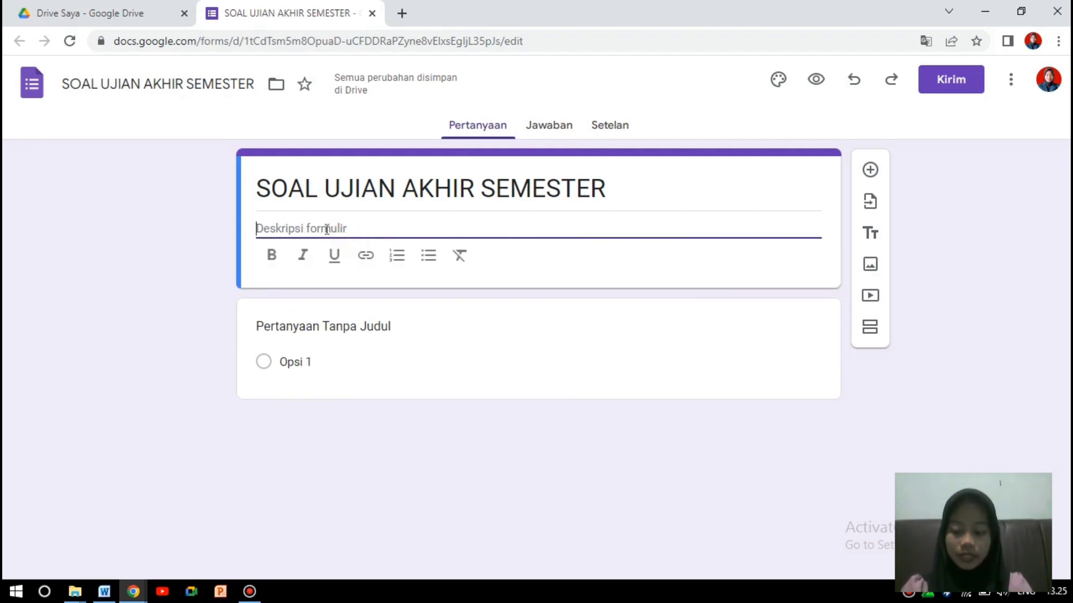
key(Caps_Lock)
text(S)
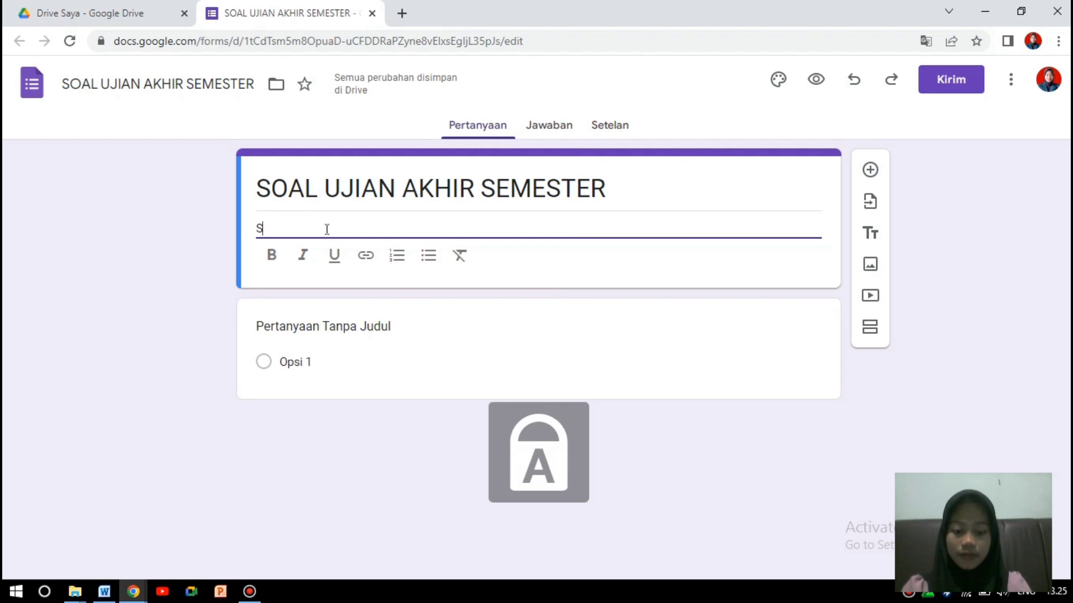
text(oal ujian akhir semester )
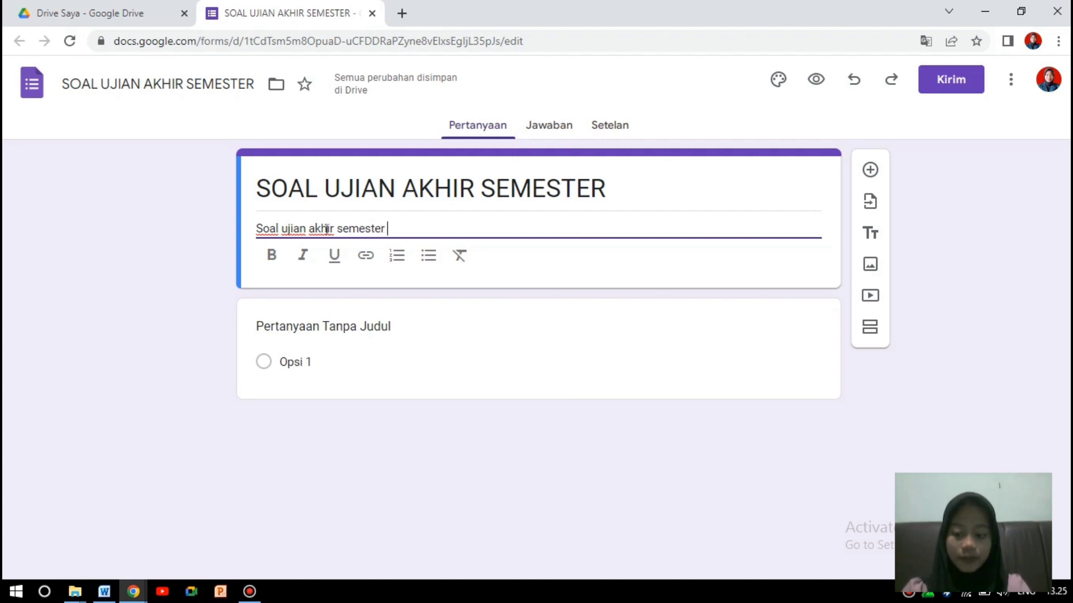
text(2023)
click(101, 231)
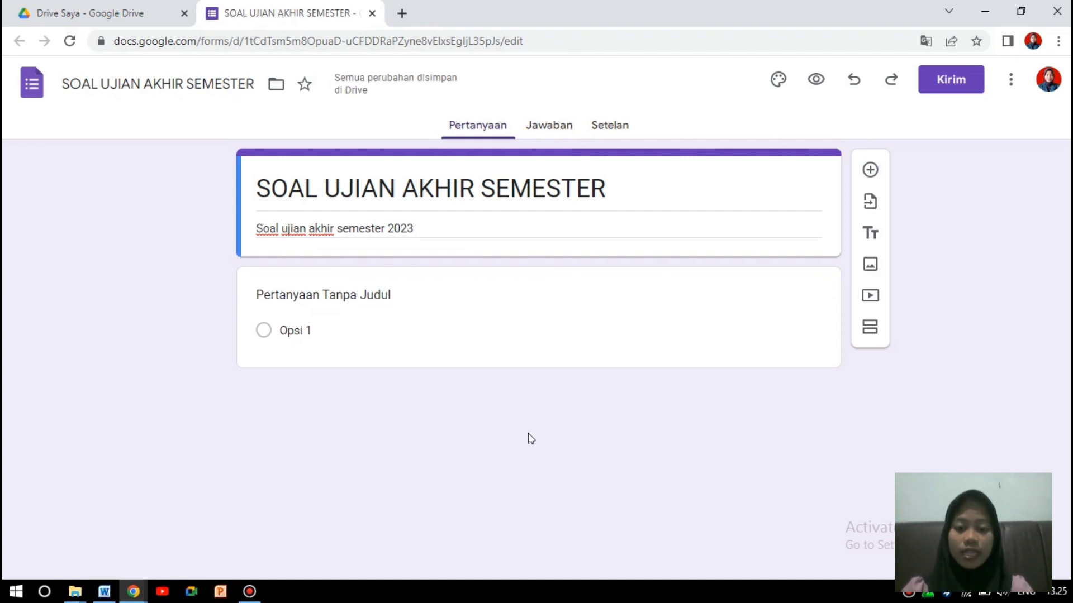
Turn the form into a quiz in Settings.
click(599, 131)
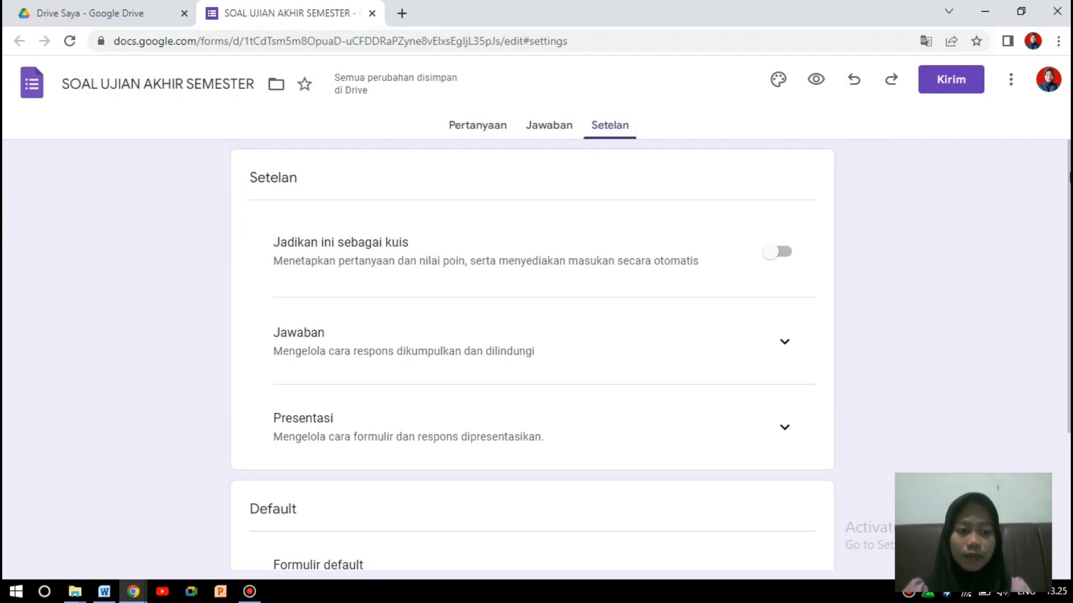
scroll(532, 358, down, 1)
scroll(531, 357, up, 1)
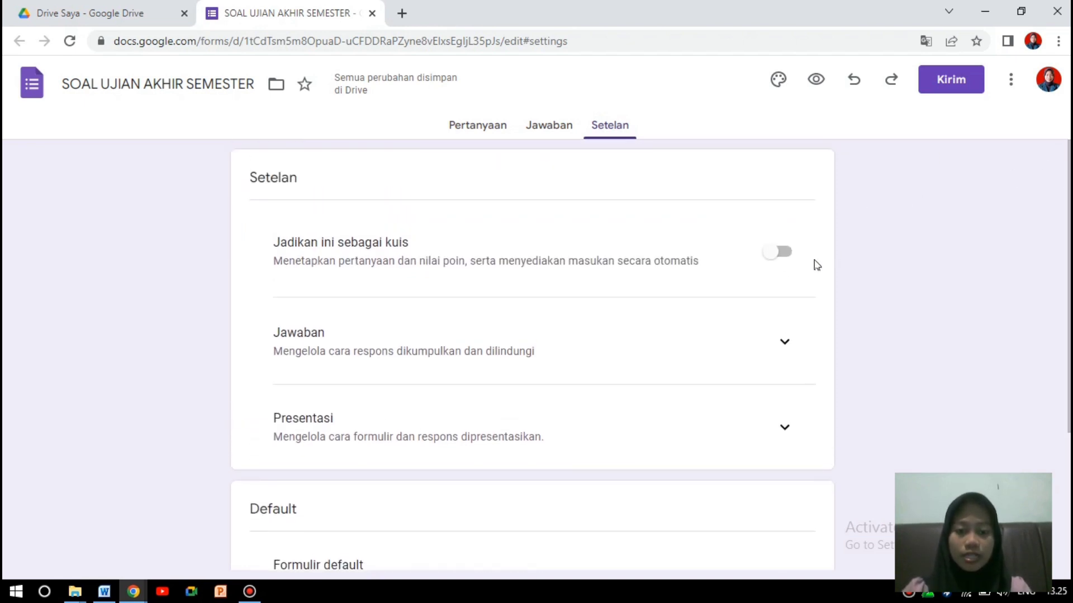
click(783, 259)
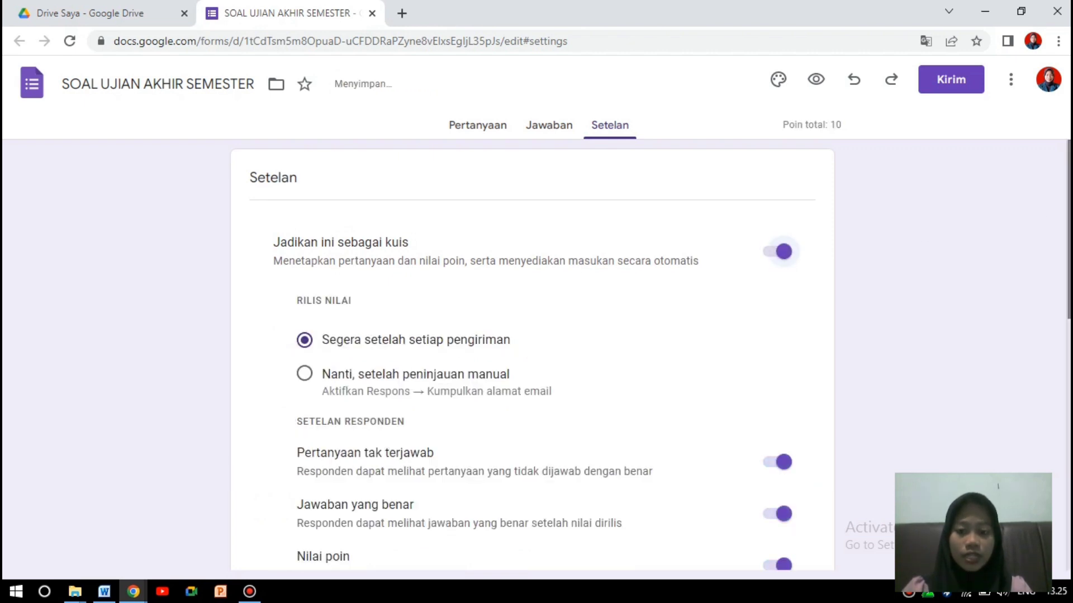
Stop showing respondents their missed questions.
scroll(536, 358, down, 1)
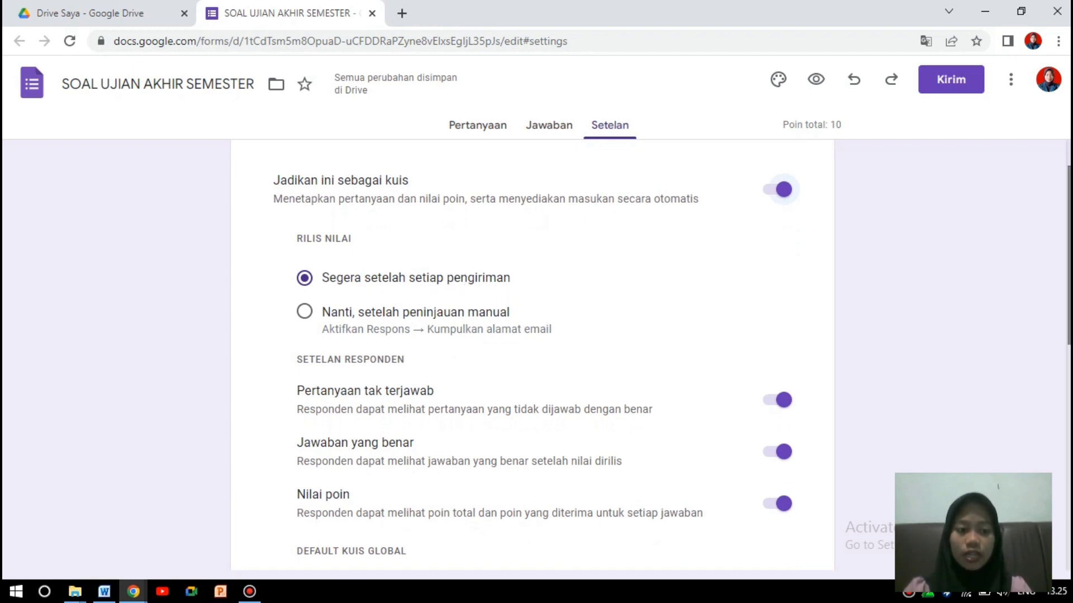
scroll(536, 358, down, 1)
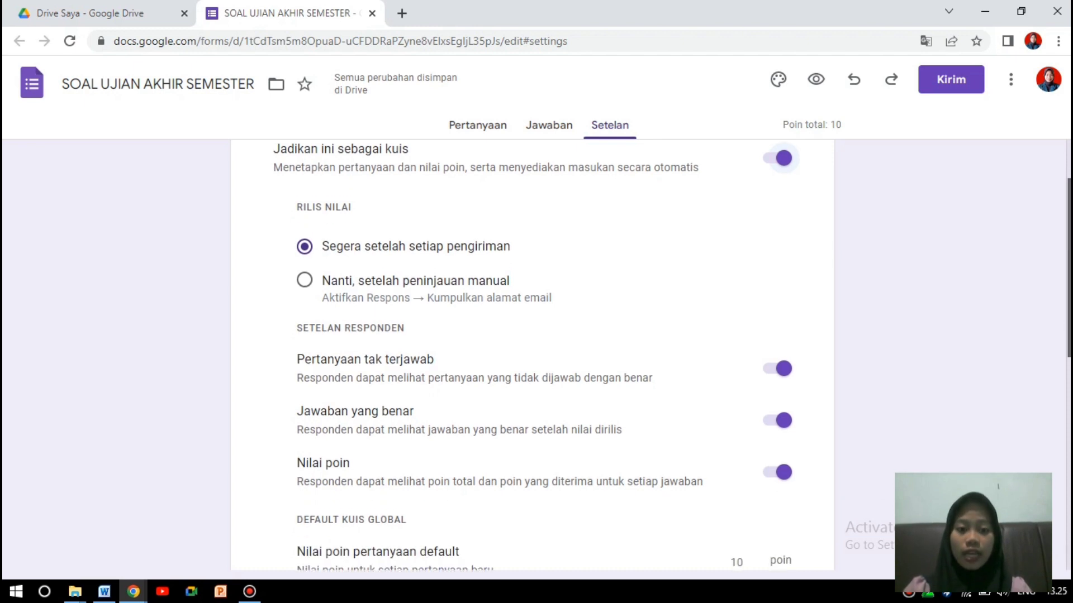
scroll(536, 357, down, 1)
scroll(536, 357, down, 2)
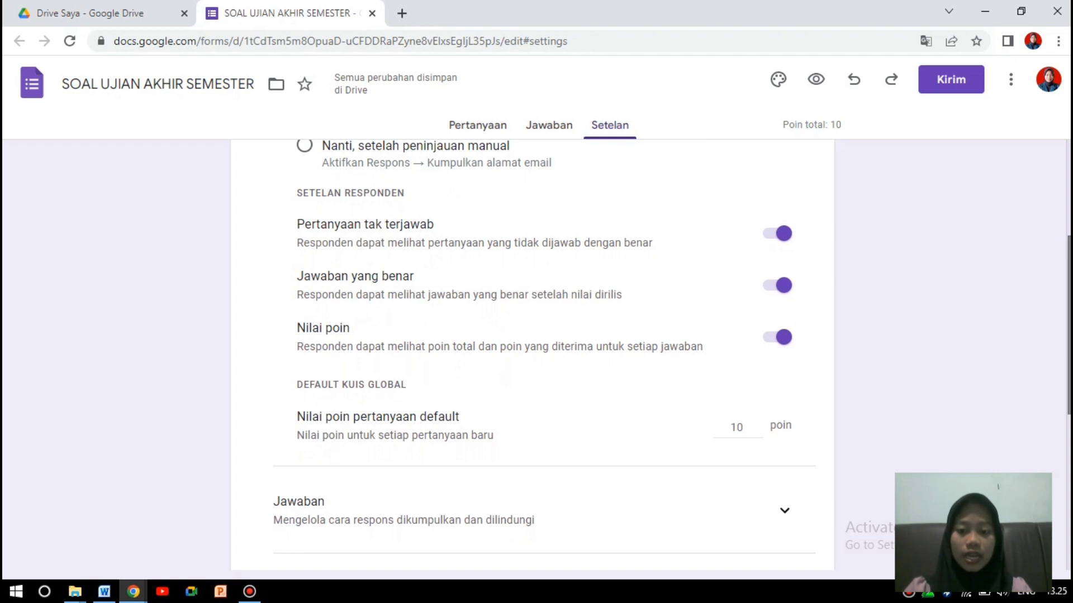
click(784, 239)
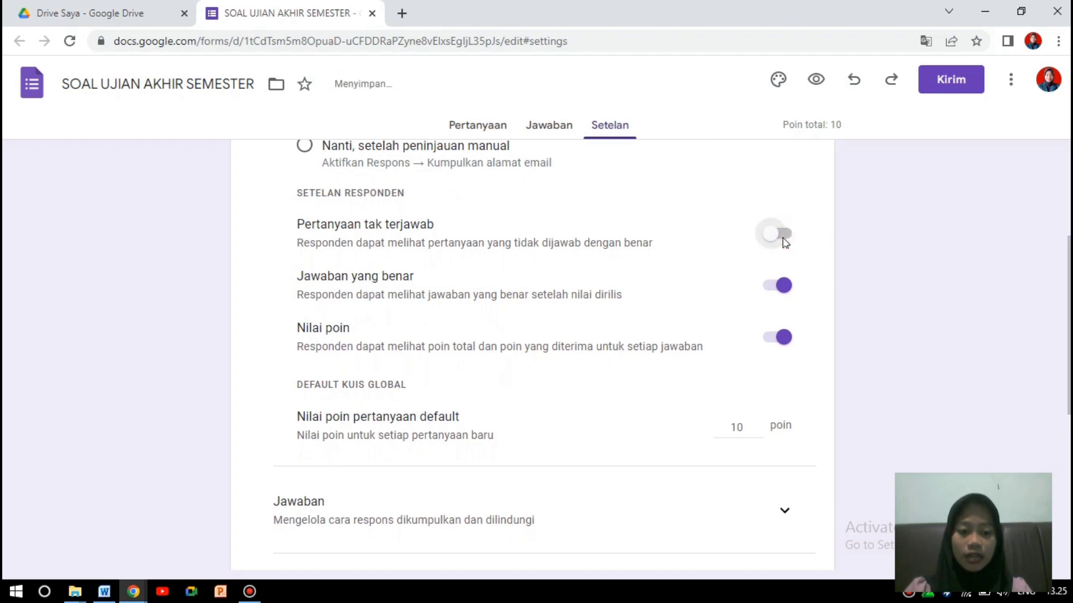
Change the default question point value from 10 to 0.
scroll(799, 281, down, 1)
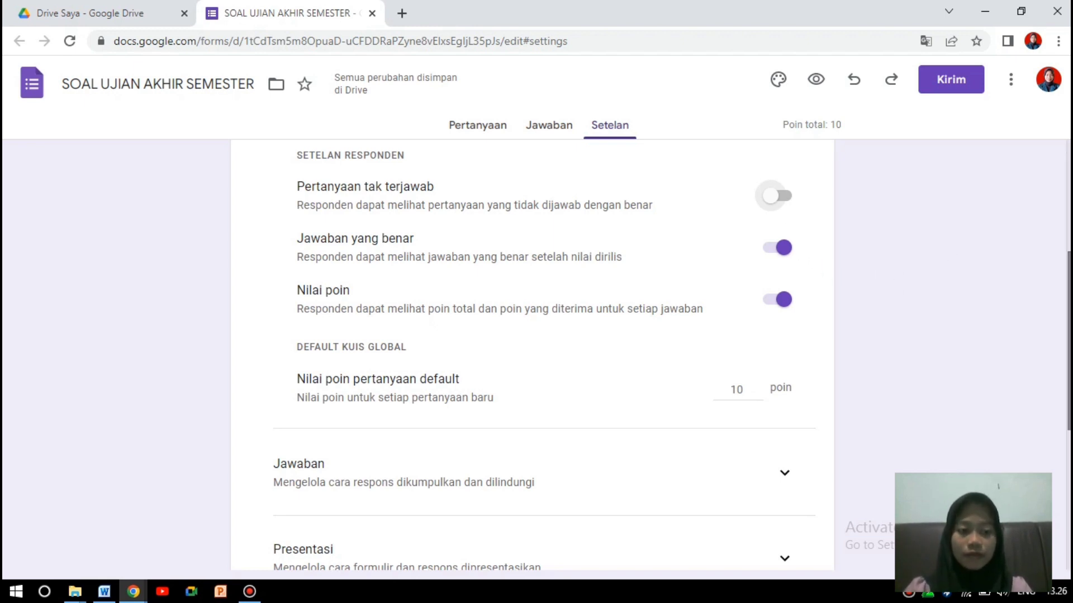
scroll(533, 358, down, 1)
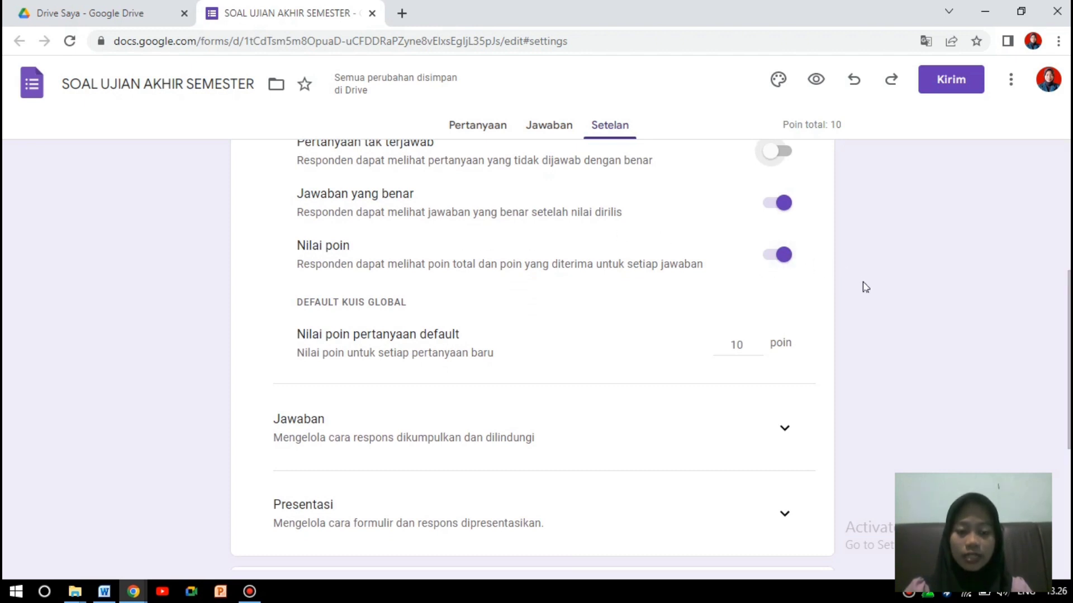
mouse_move(1069, 301)
mouse_down()
mouse_move(1069, 329)
mouse_move(1069, 311)
mouse_up()
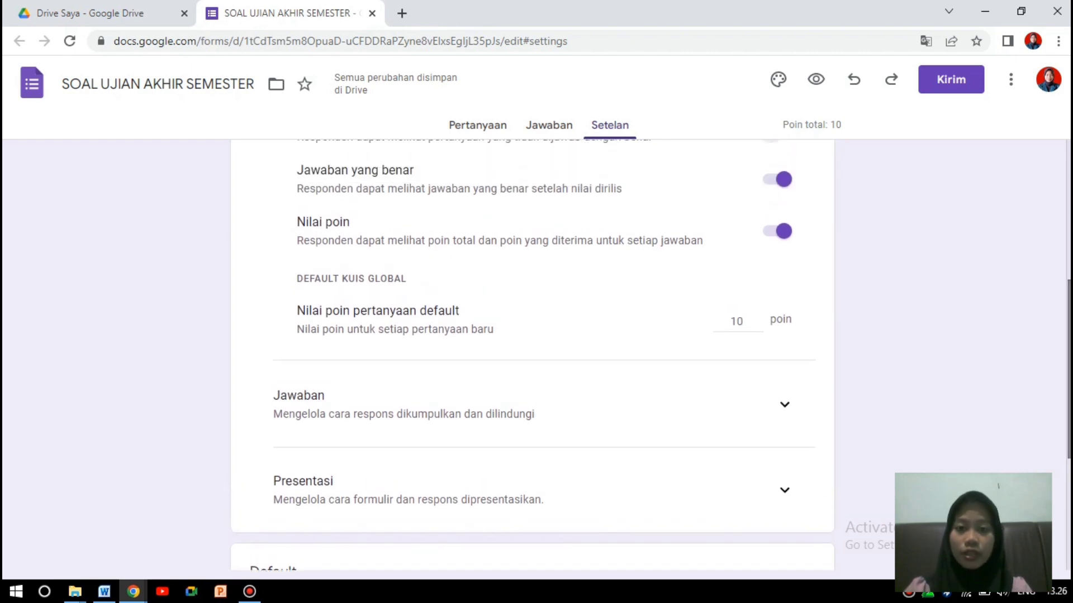
drag(1069, 311, 1069, 348)
double_click(737, 233)
text(1)
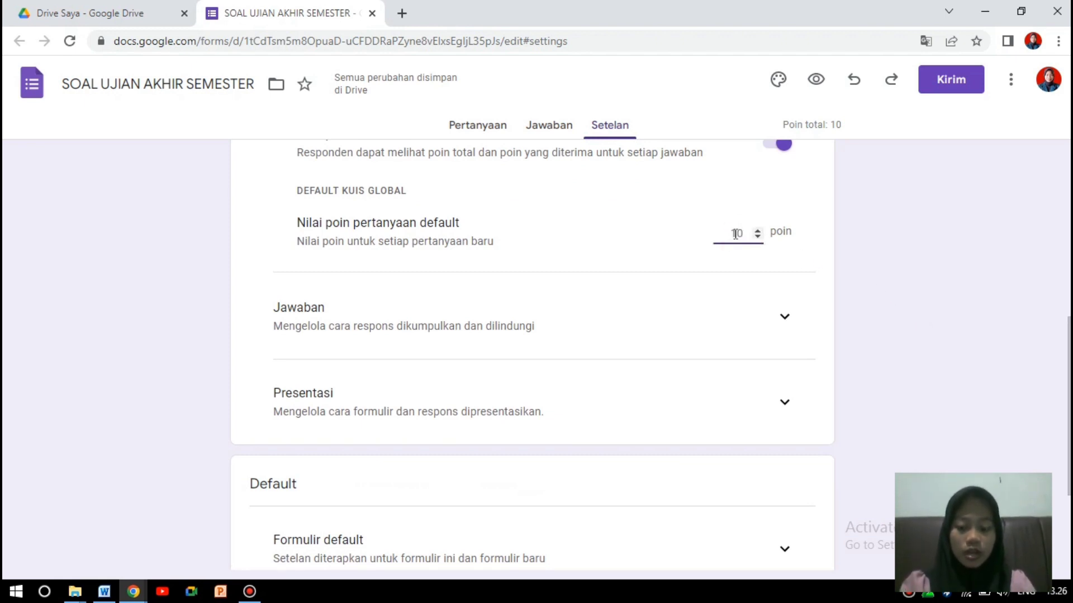
text(0)
key(BackSpace)
Limit responses to one per respondent under the Jawaban settings.
click(936, 316)
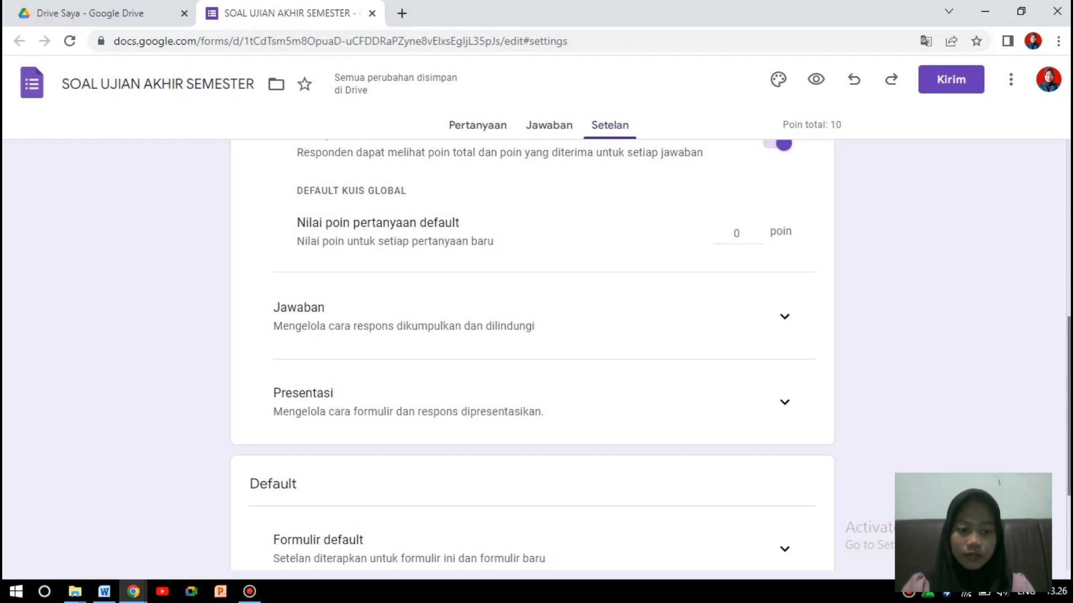
scroll(850, 270, down, 1)
click(784, 235)
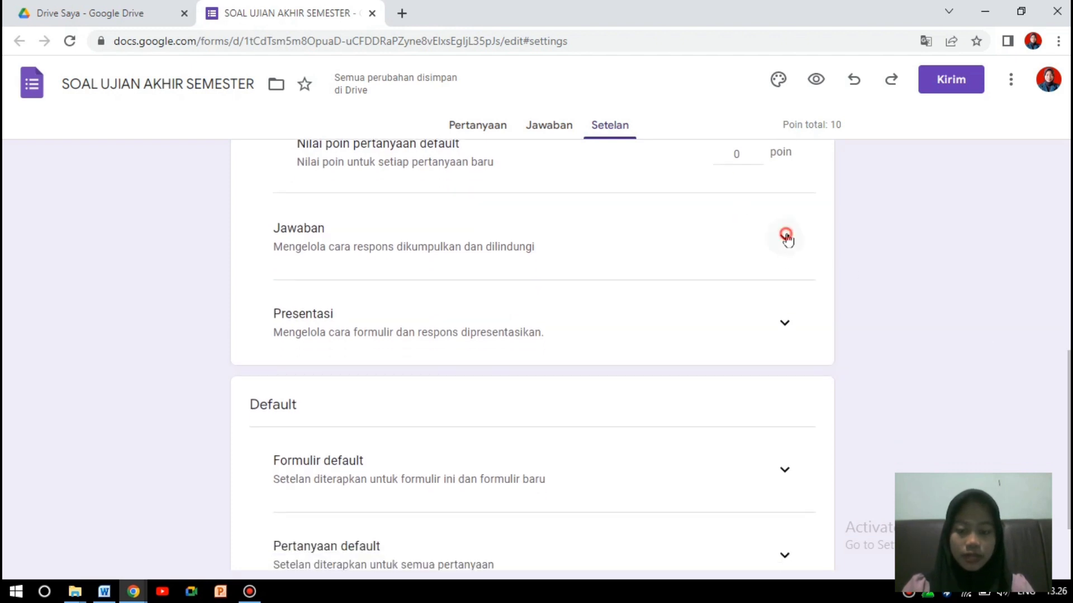
scroll(817, 345, down, 3)
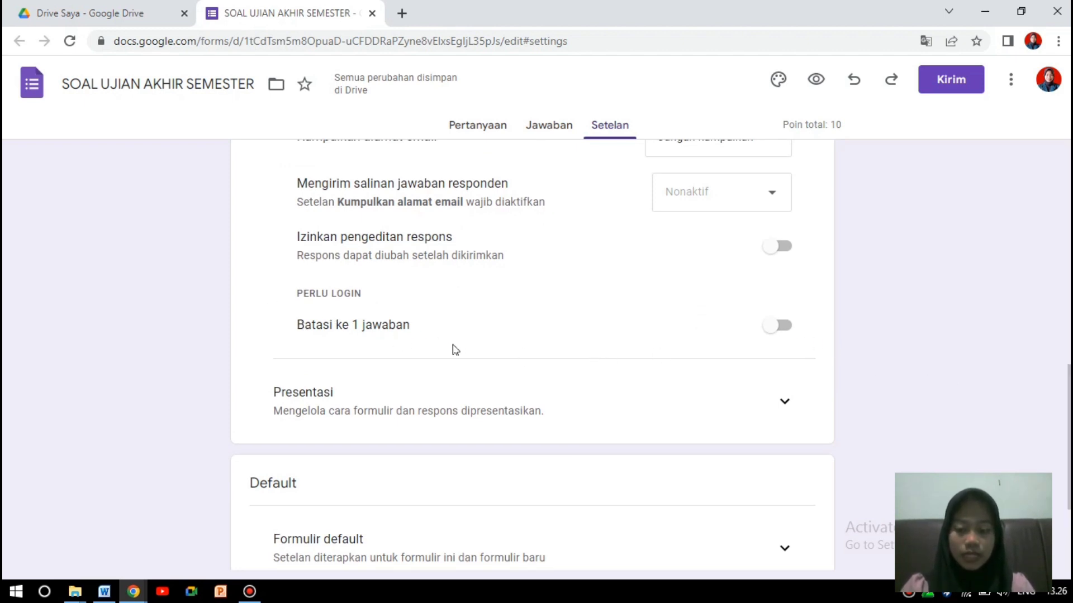
click(777, 326)
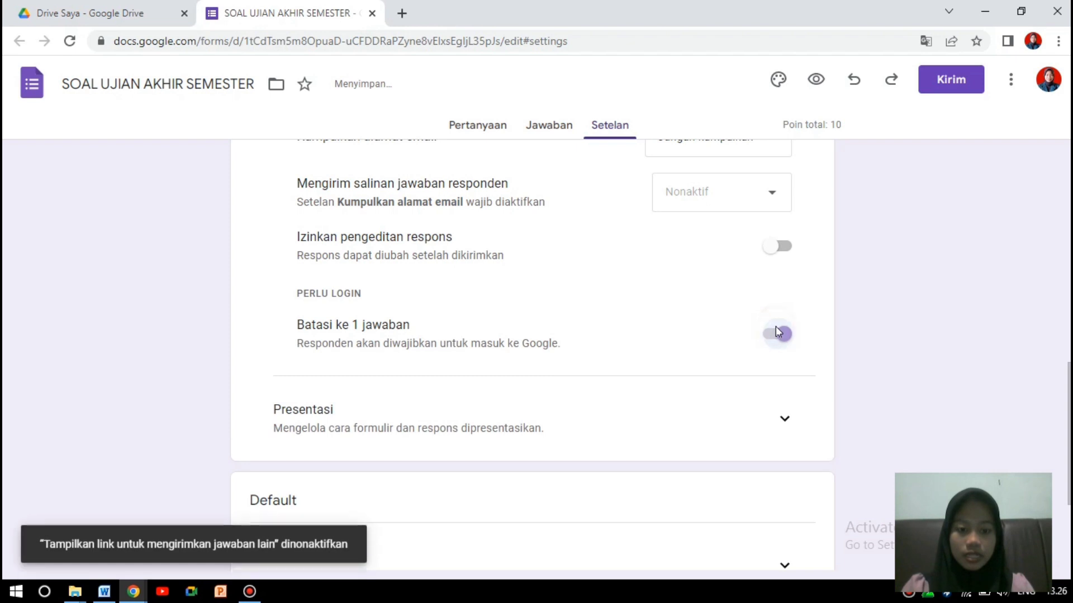
Expand the Presentasi settings, then return to the questions and open the untitled question.
scroll(905, 329, down, 2)
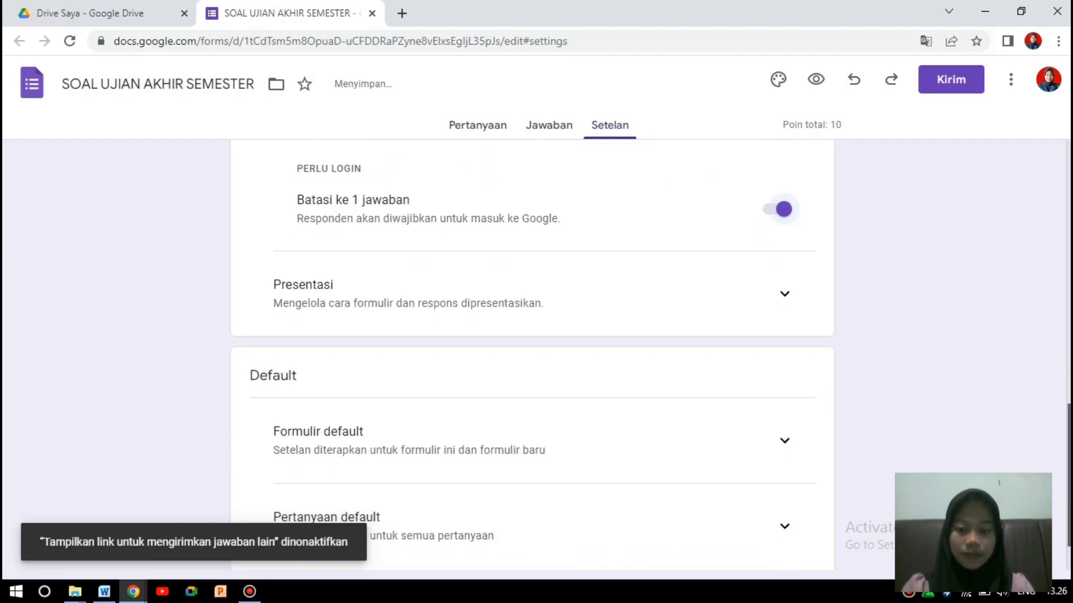
click(784, 294)
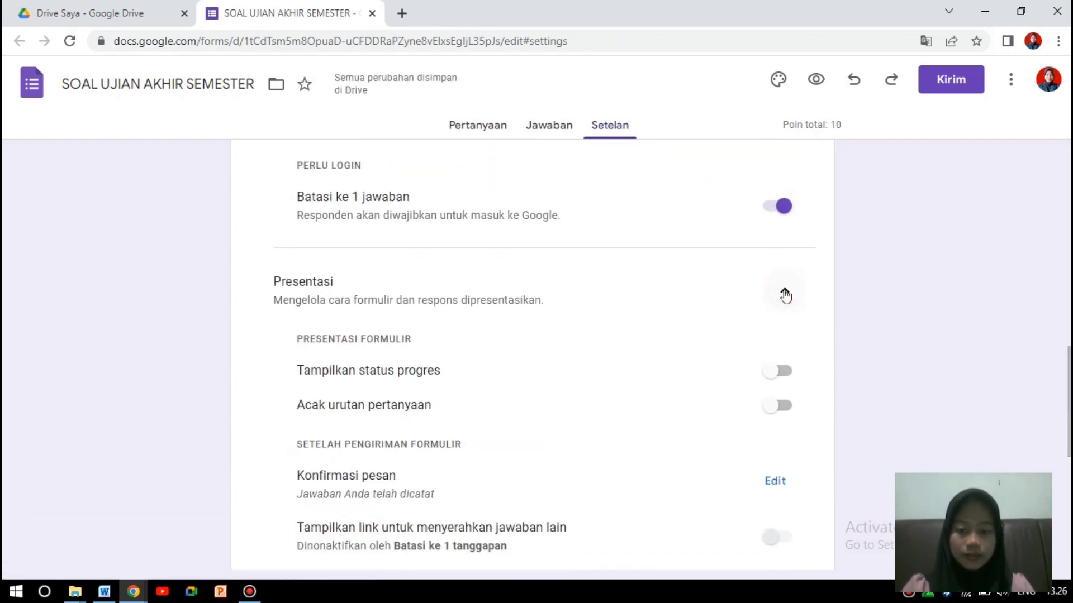
scroll(785, 295, down, 2)
scroll(531, 358, down, 2)
scroll(989, 349, down, 1)
scroll(990, 348, up, 3)
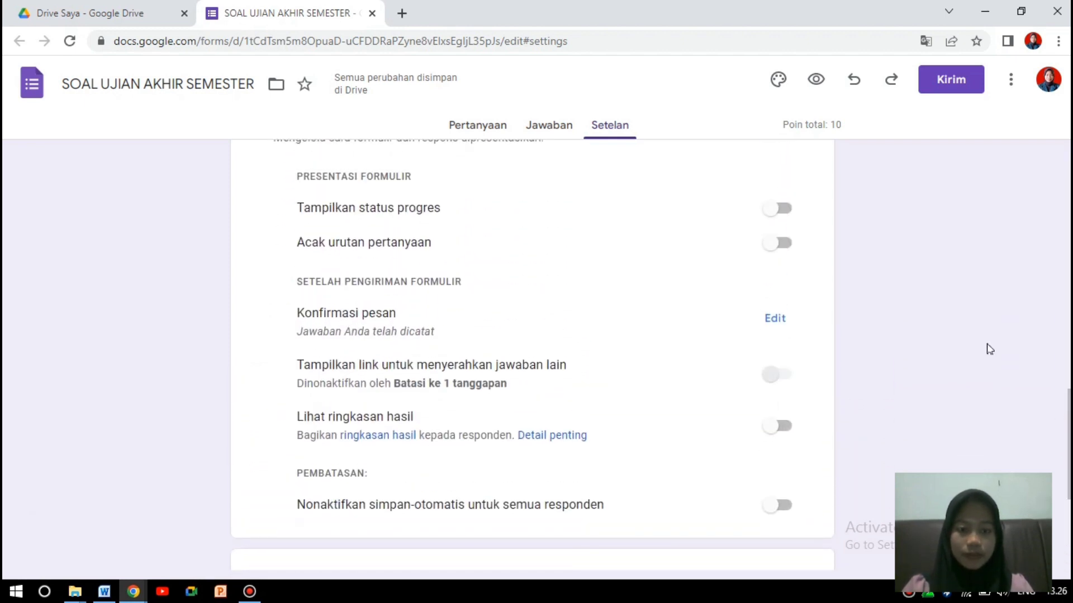
click(487, 133)
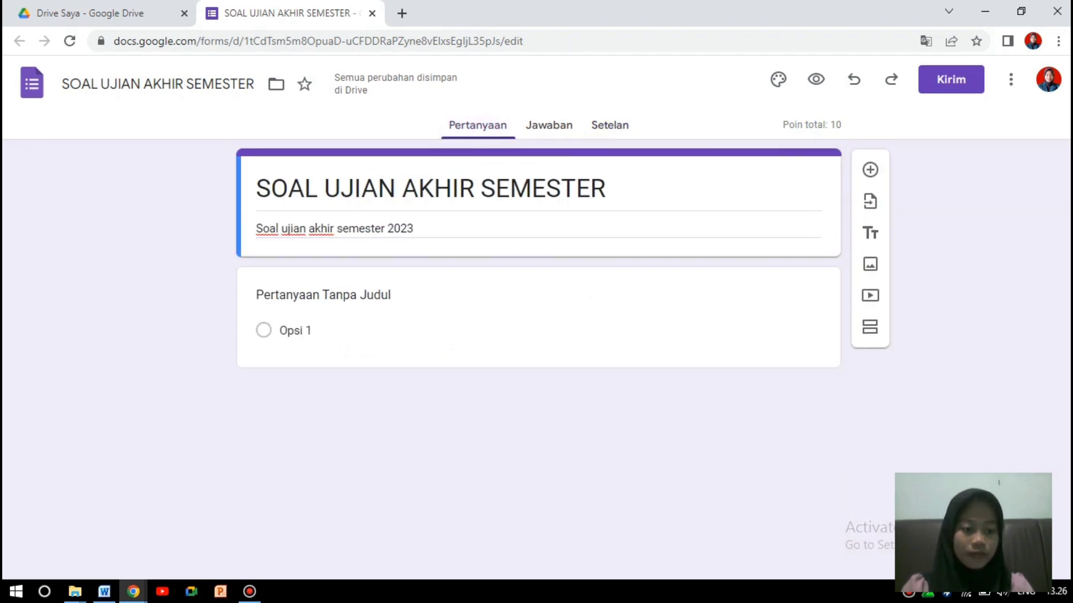
click(378, 292)
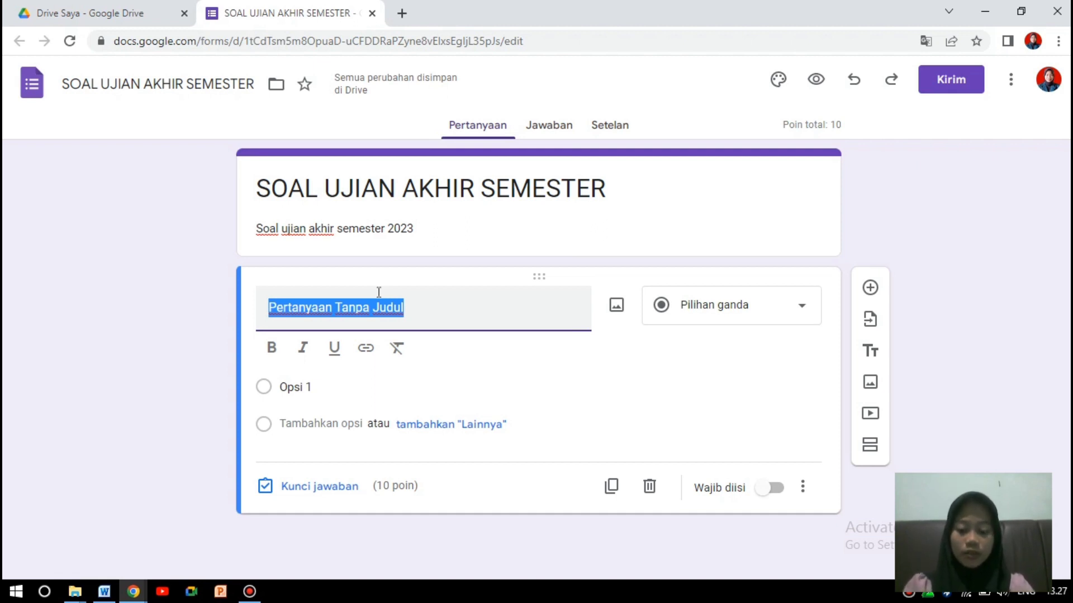
Title the first question NAMA, make it Jawaban singkat, and add another question below.
text(nam)
key(BackSpace)
key(BackSpace)
key(Caps_Lock)
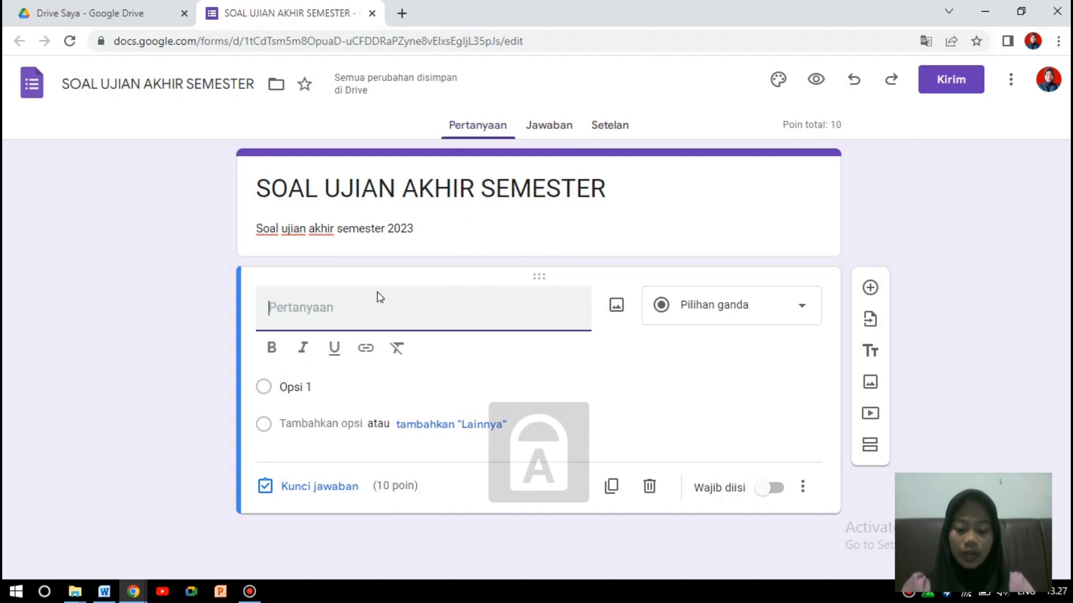
text(NAMA)
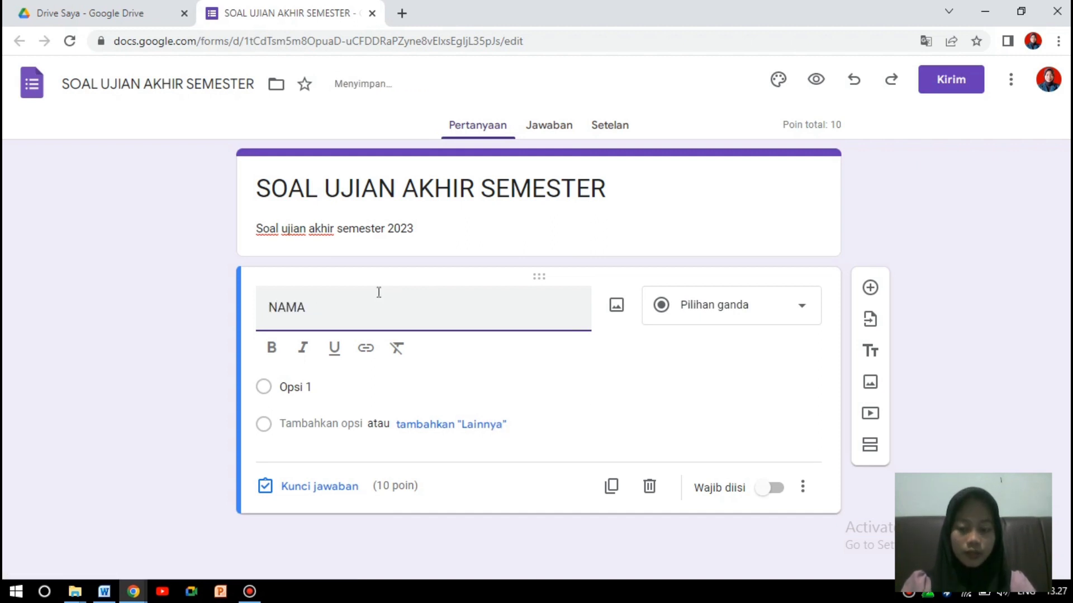
click(805, 305)
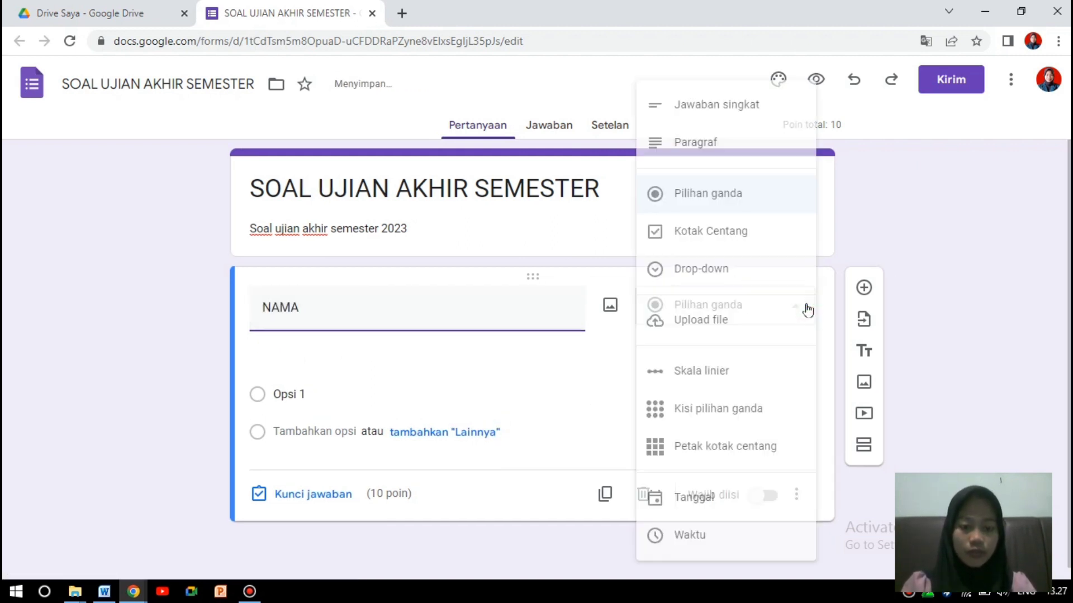
click(718, 116)
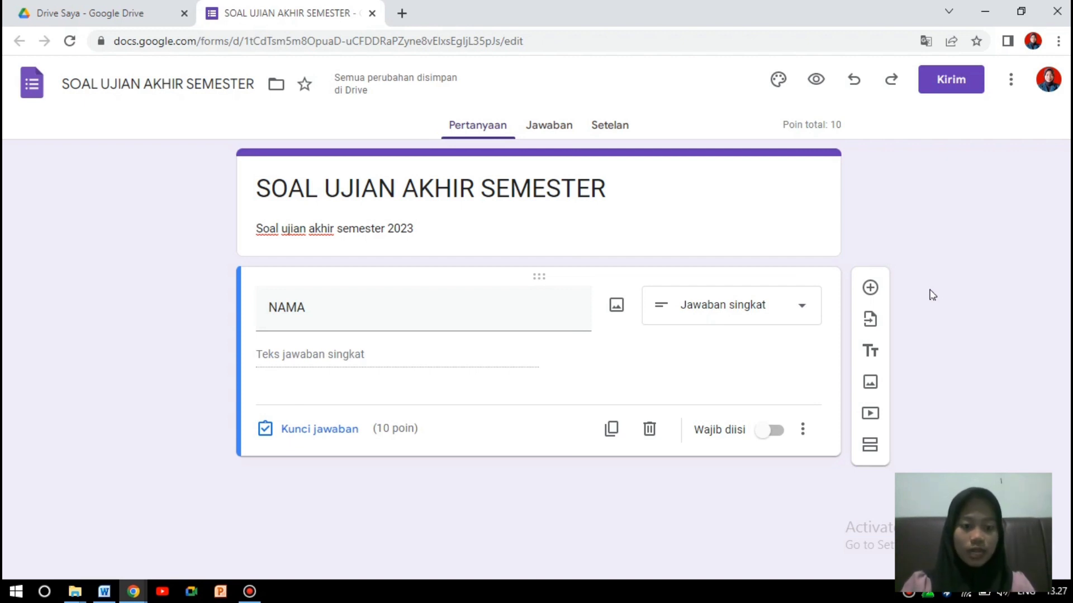
click(871, 291)
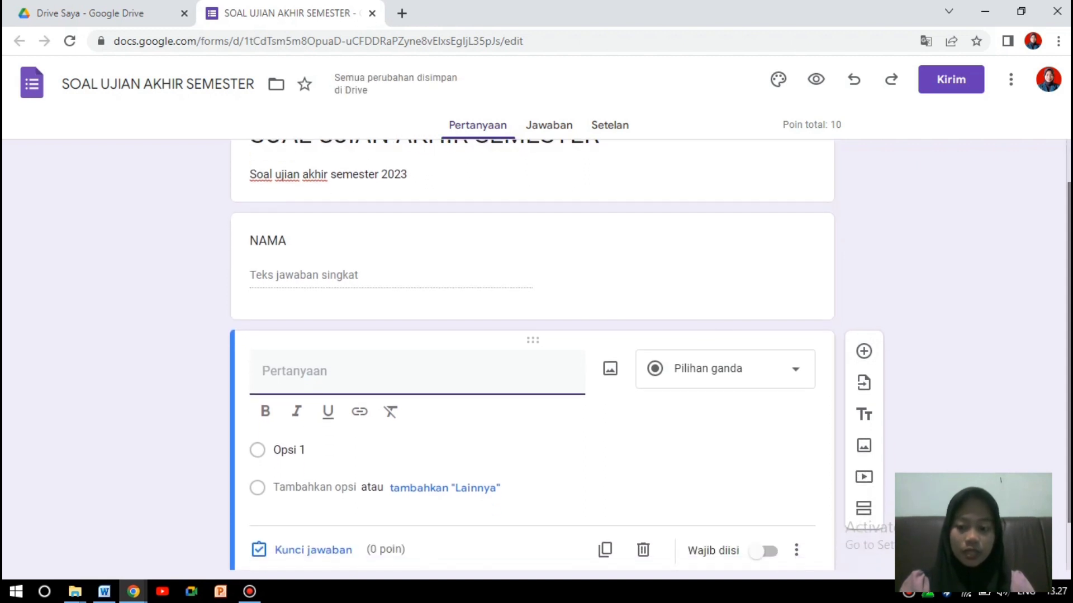
Title the new question KELAS and keep it as Pilihan ganda.
text(KELAS)
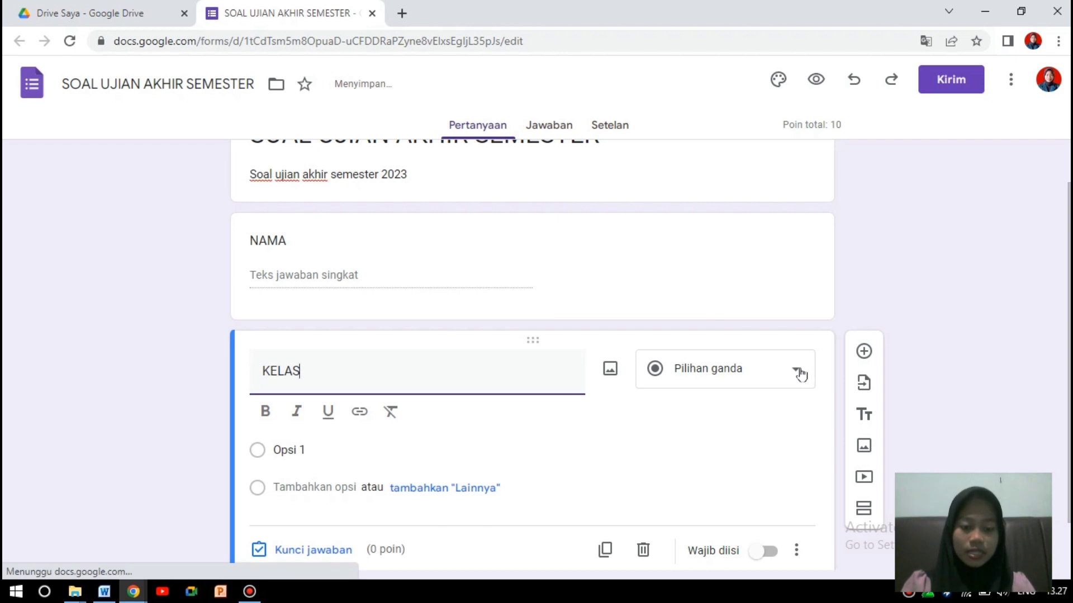
click(800, 374)
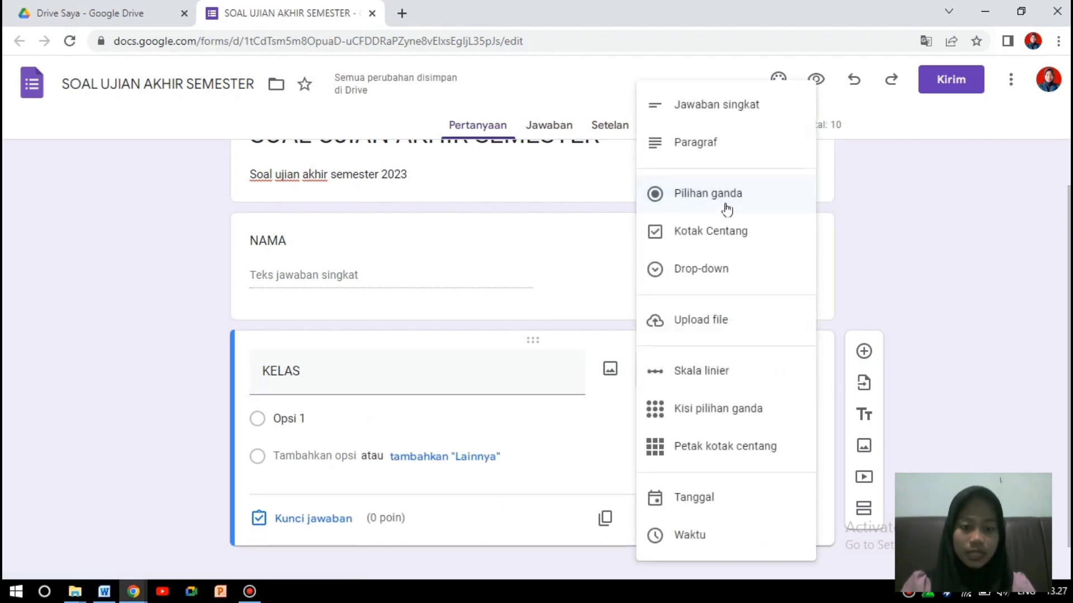
click(727, 206)
Enter the KELAS answer options 12 IPA 1 through 12 IPA 5.
click(363, 431)
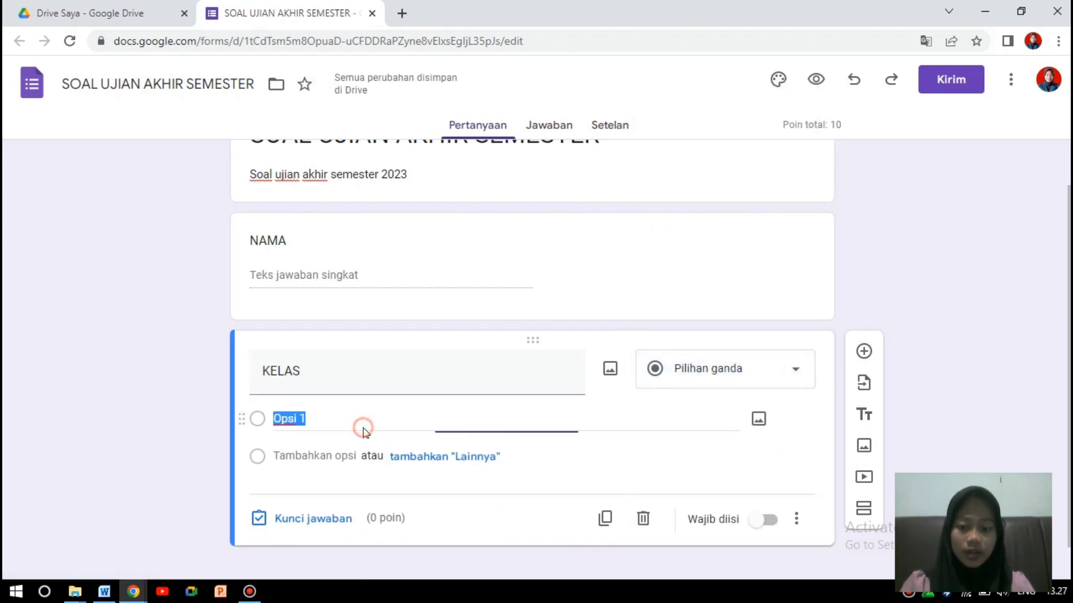
key(BackSpace)
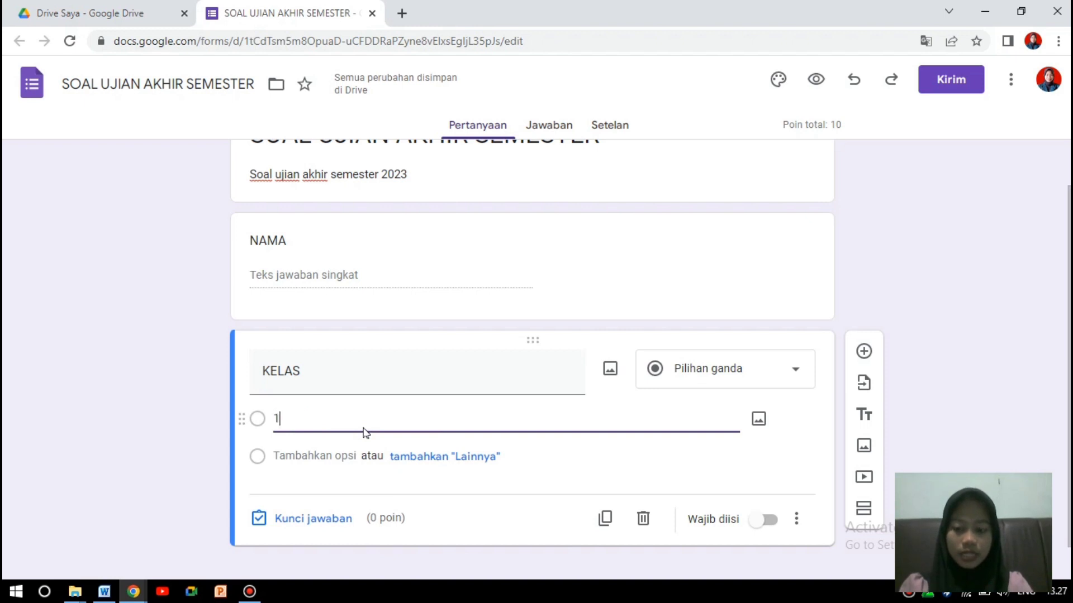
text(12 IPA)
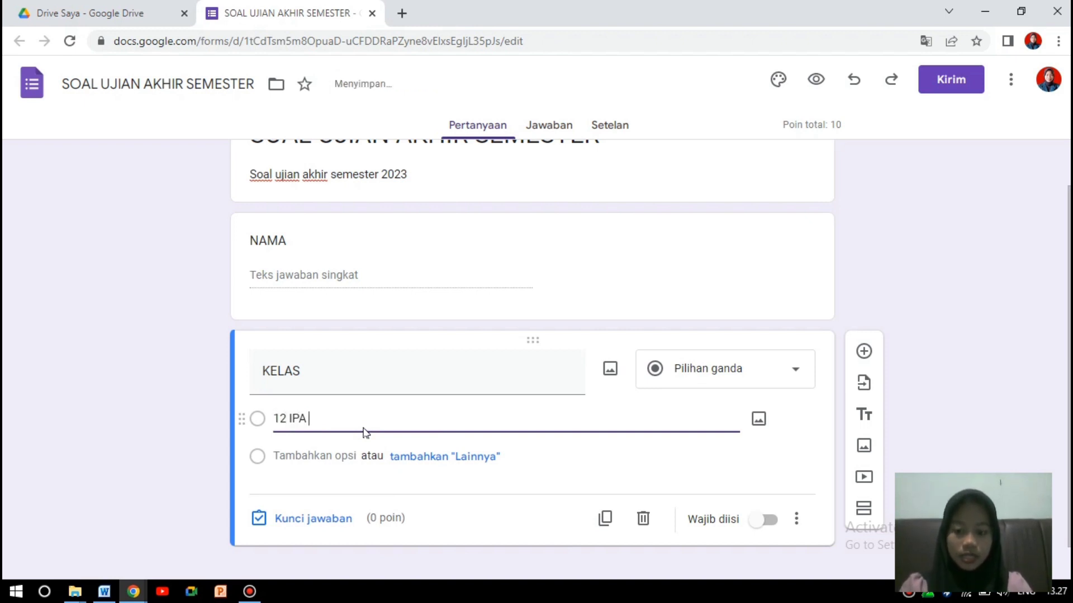
text( 1)
key(Return)
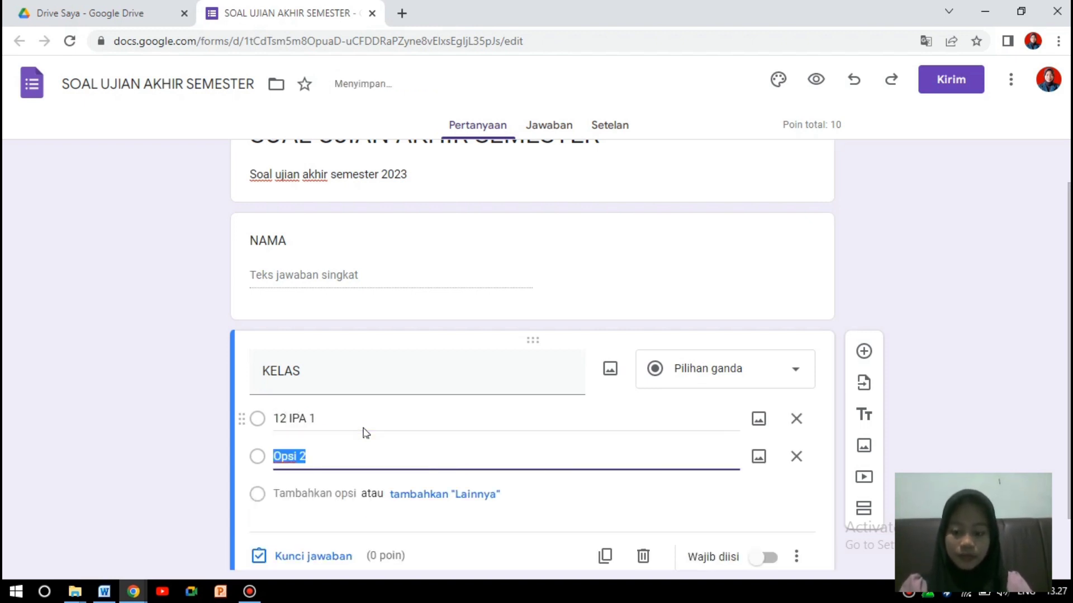
text(12 IPA)
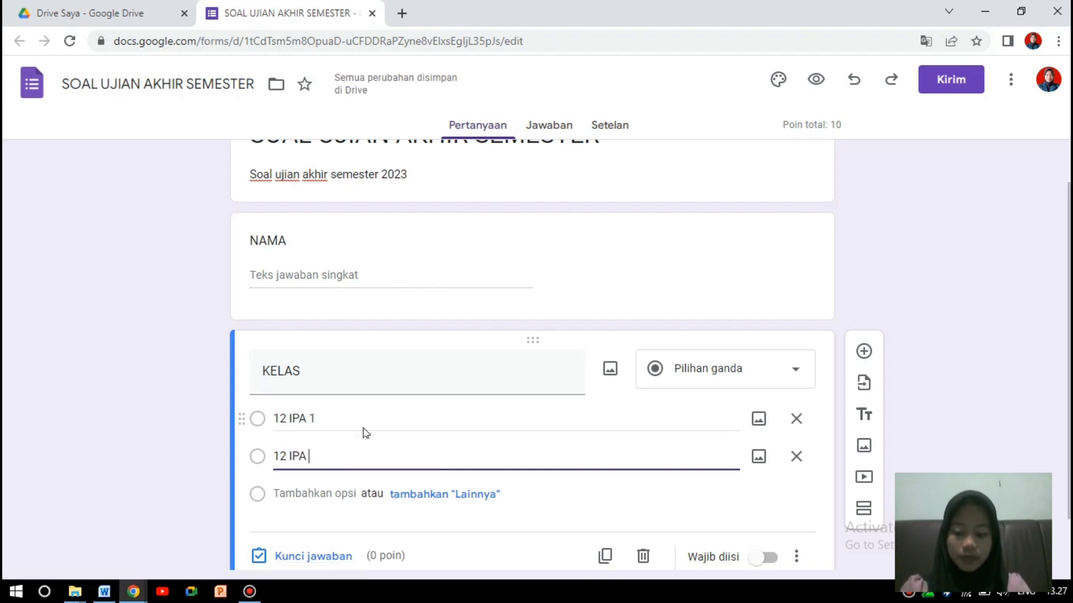
key(Return)
text(1)
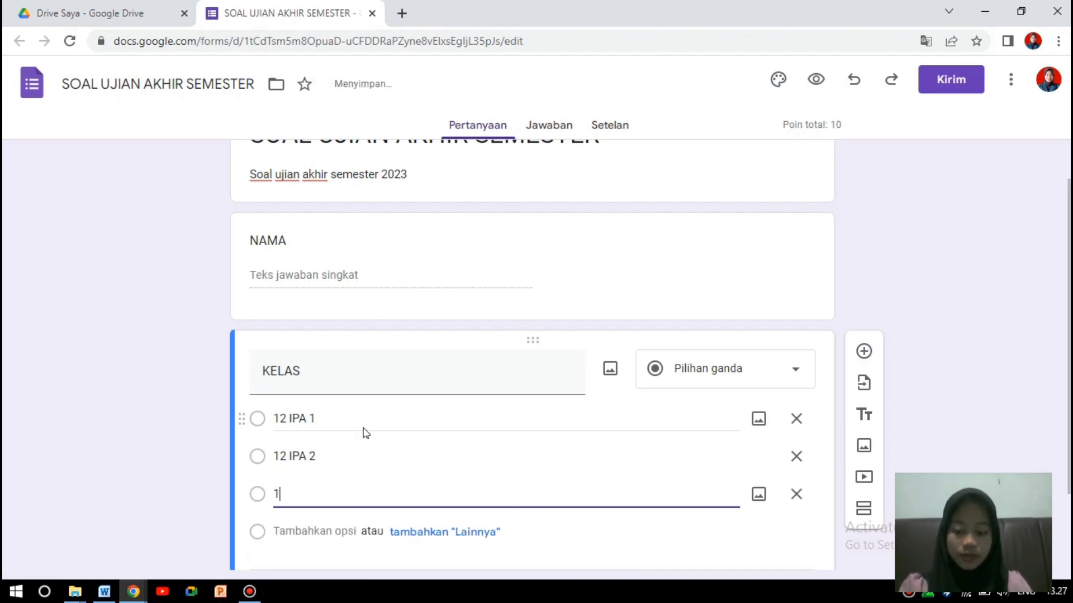
text(2 IPA 4)
key(BackSpace)
key(Return)
text(12 IPA 4)
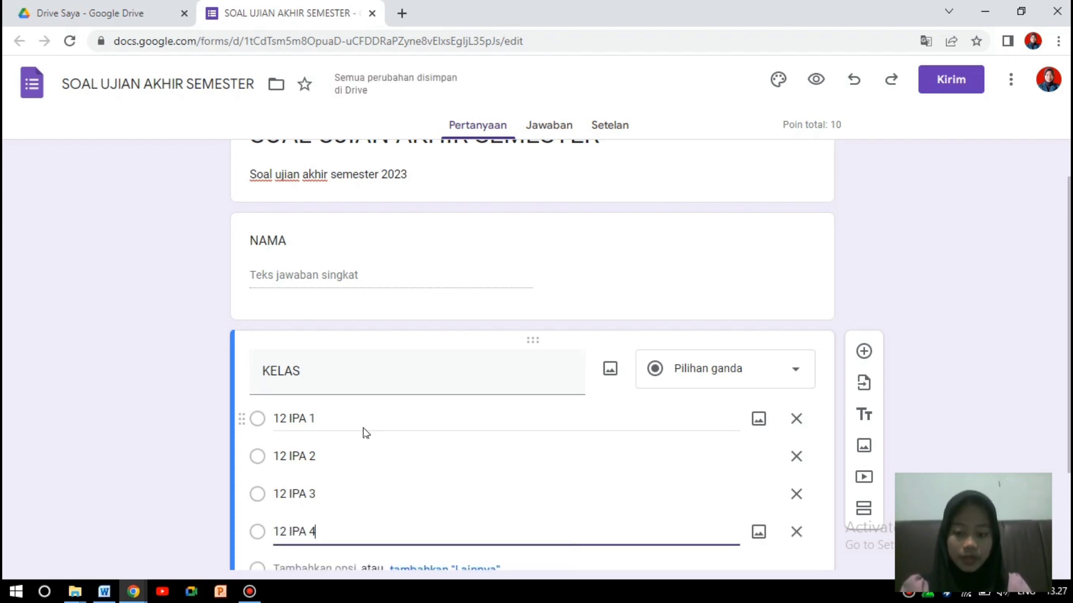
key(Return)
text(1)
text(2 U)
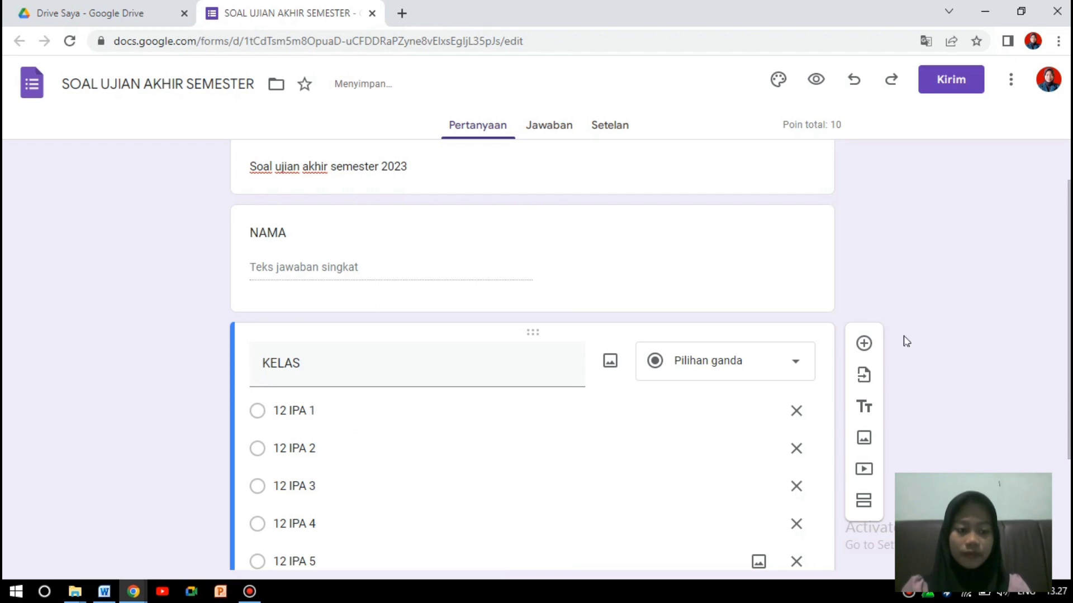
drag(1069, 336, 1069, 412)
click(960, 392)
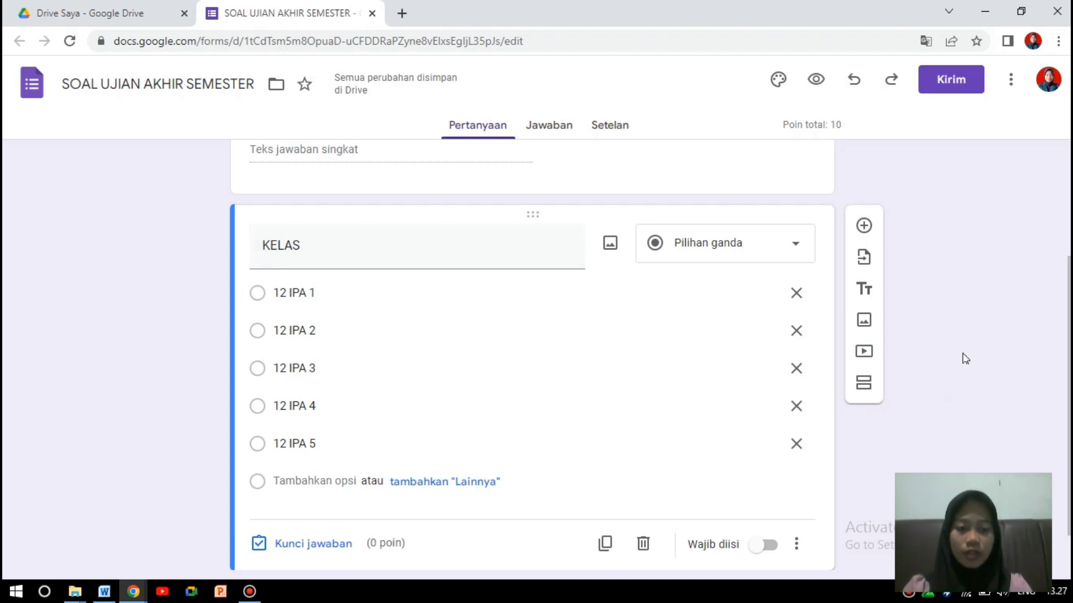
scroll(967, 313, down, 2)
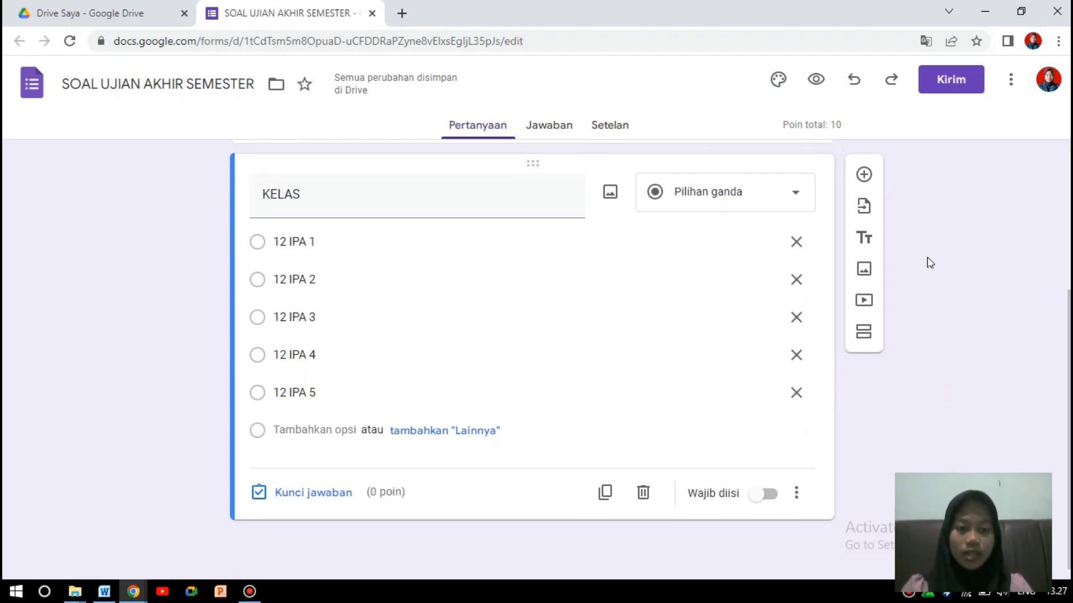
Add a third question titled NO ABSEN as a Jawaban singkat item.
click(864, 175)
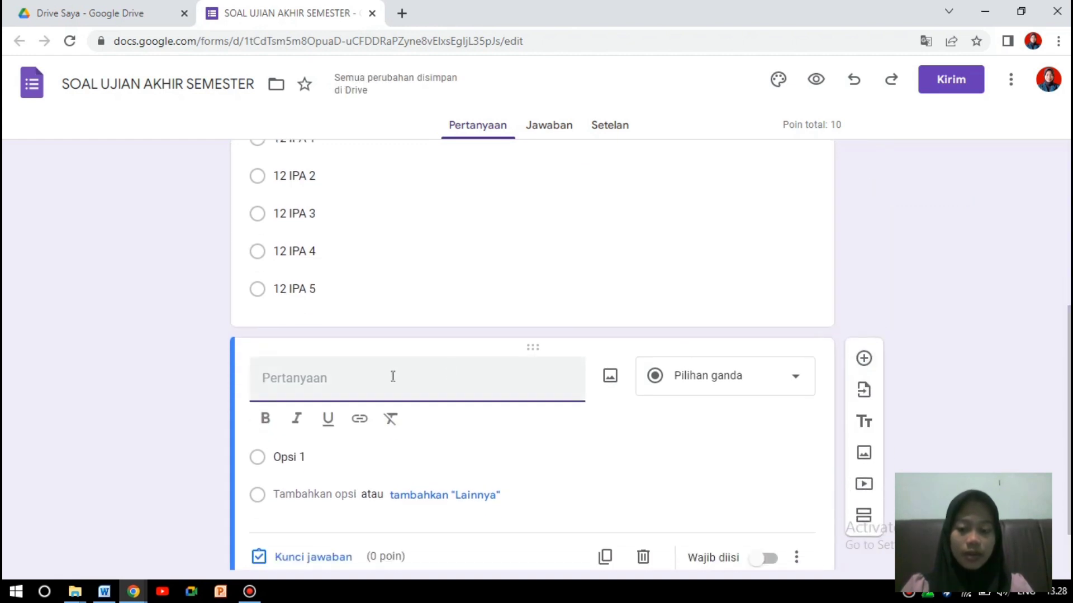
text(NO ABSEN)
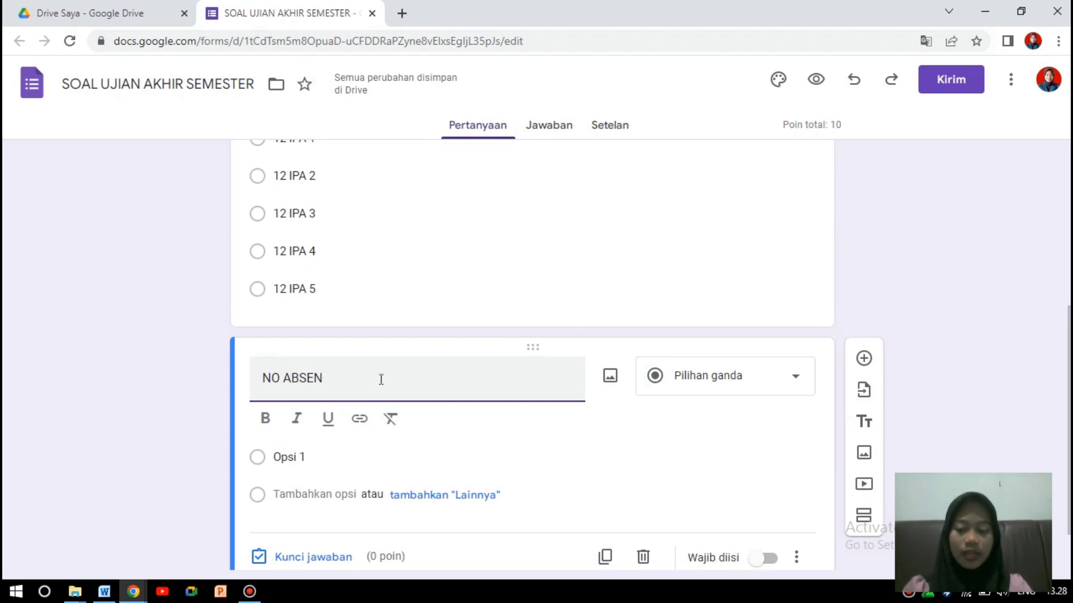
scroll(381, 379, up, 5)
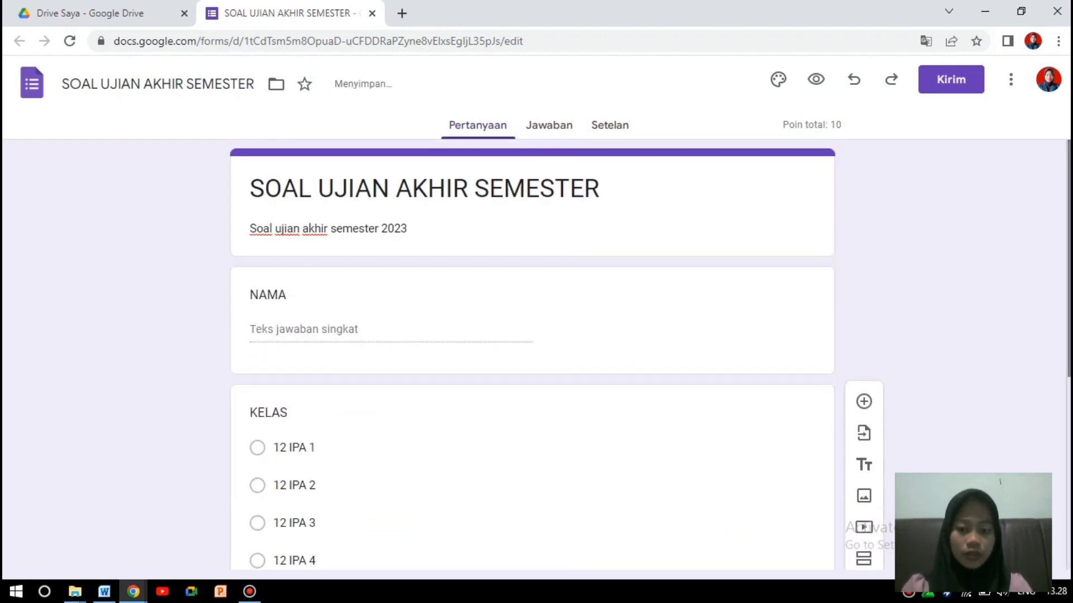
scroll(532, 355, down, 5)
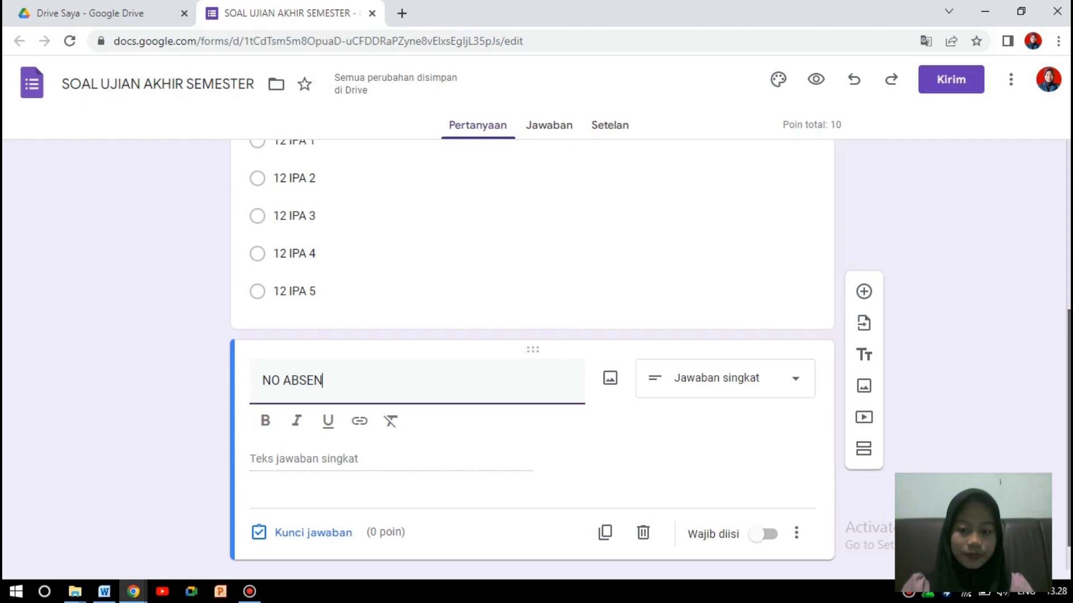
scroll(532, 358, down, 1)
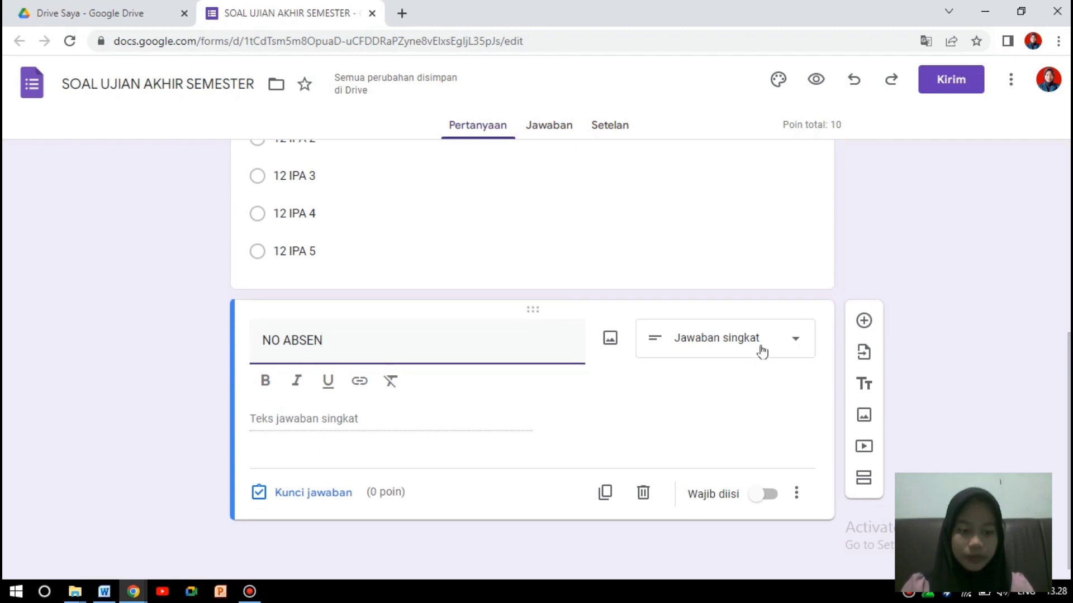
click(795, 345)
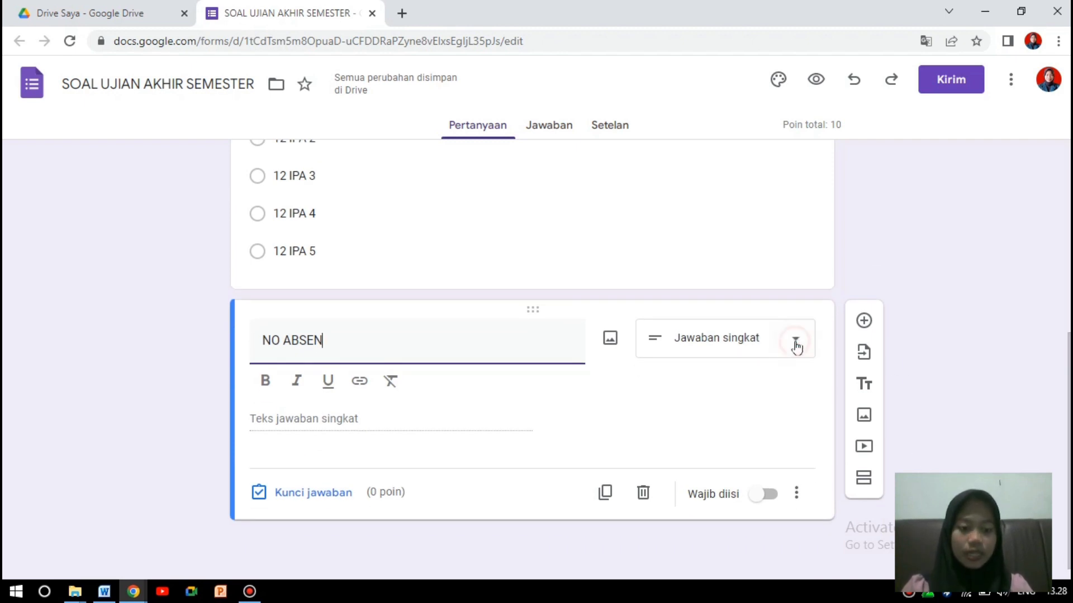
click(1009, 280)
scroll(1009, 280, up, 5)
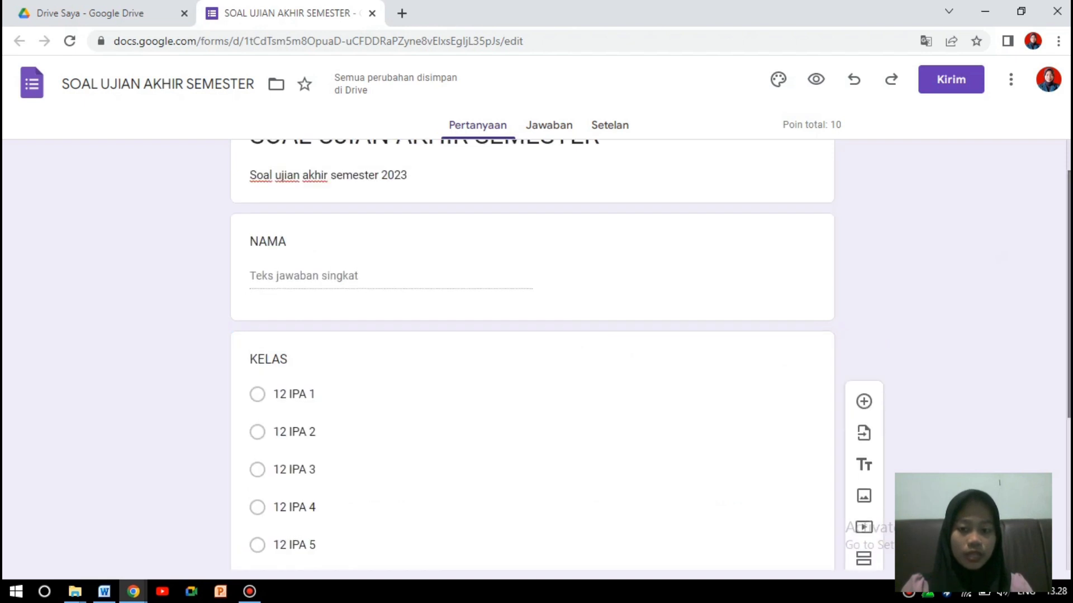
Switch on Wajib diisi for the NAMA, KELAS and NO ABSEN questions.
click(537, 282)
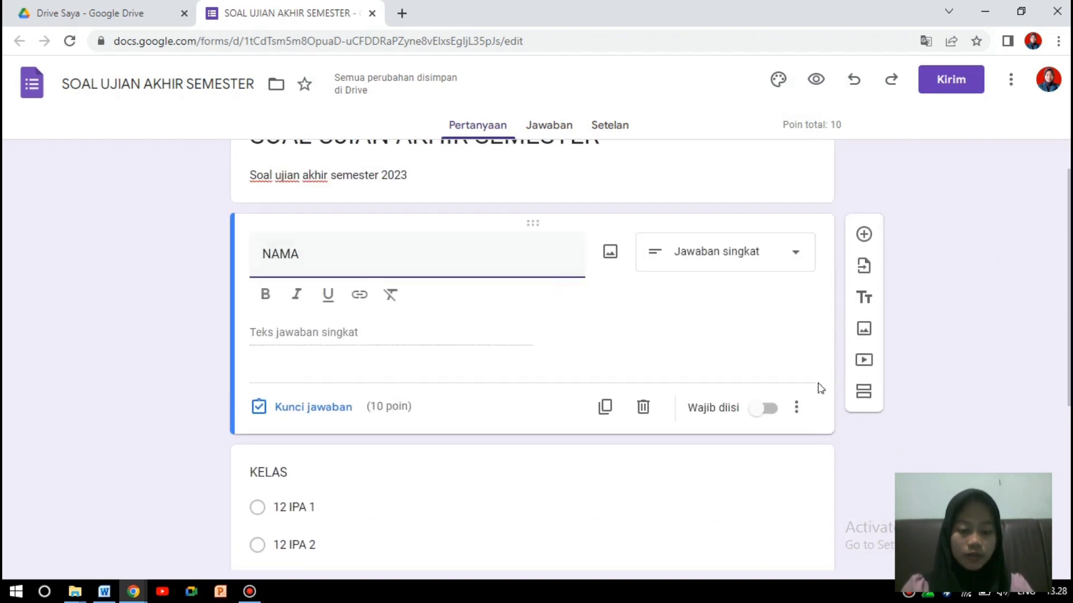
click(770, 409)
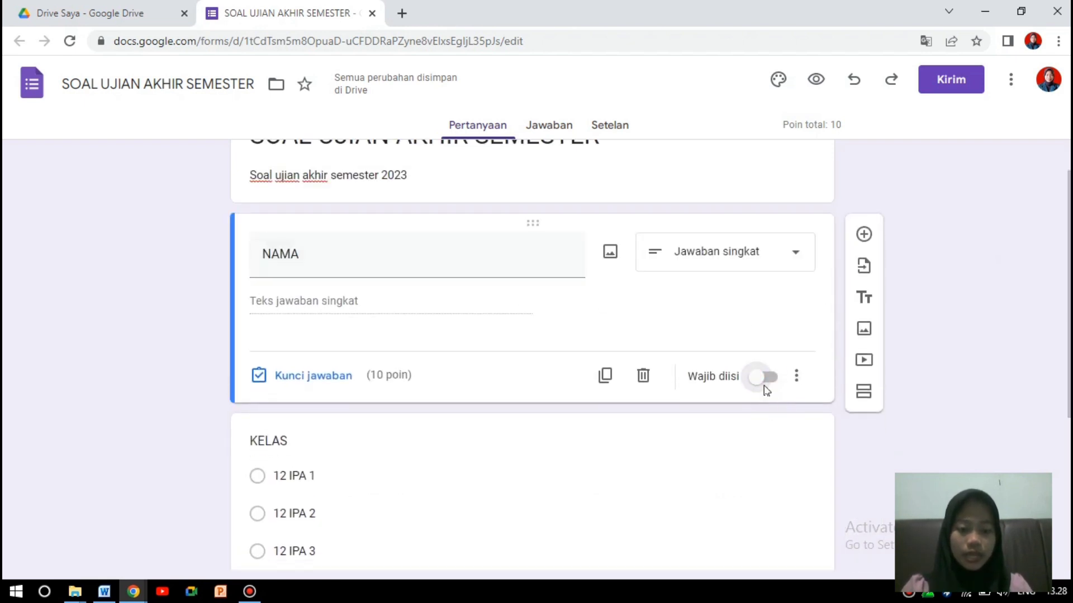
click(765, 381)
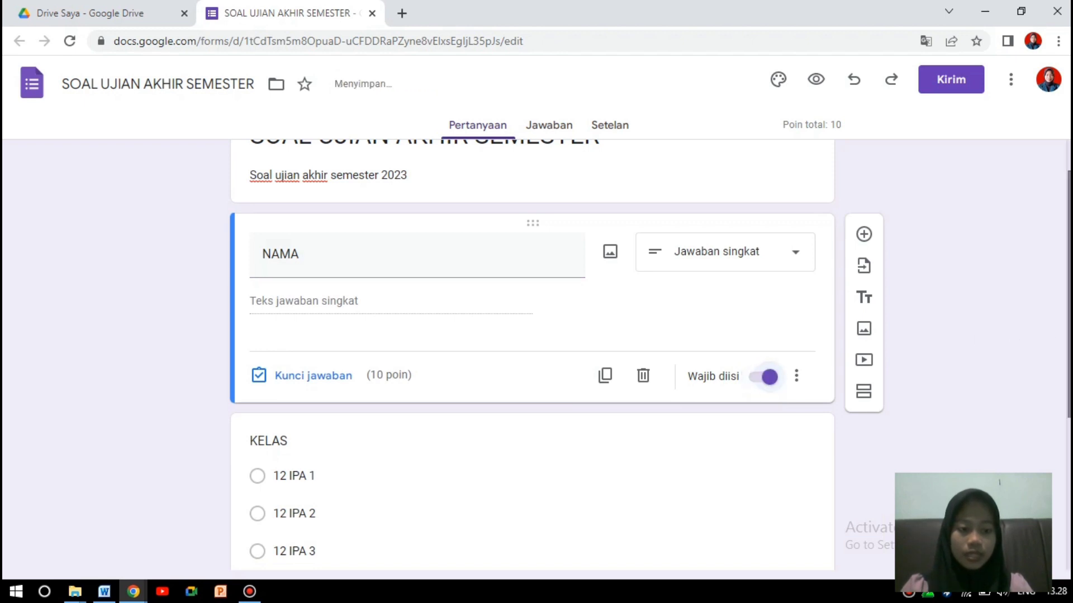
scroll(537, 347, down, 5)
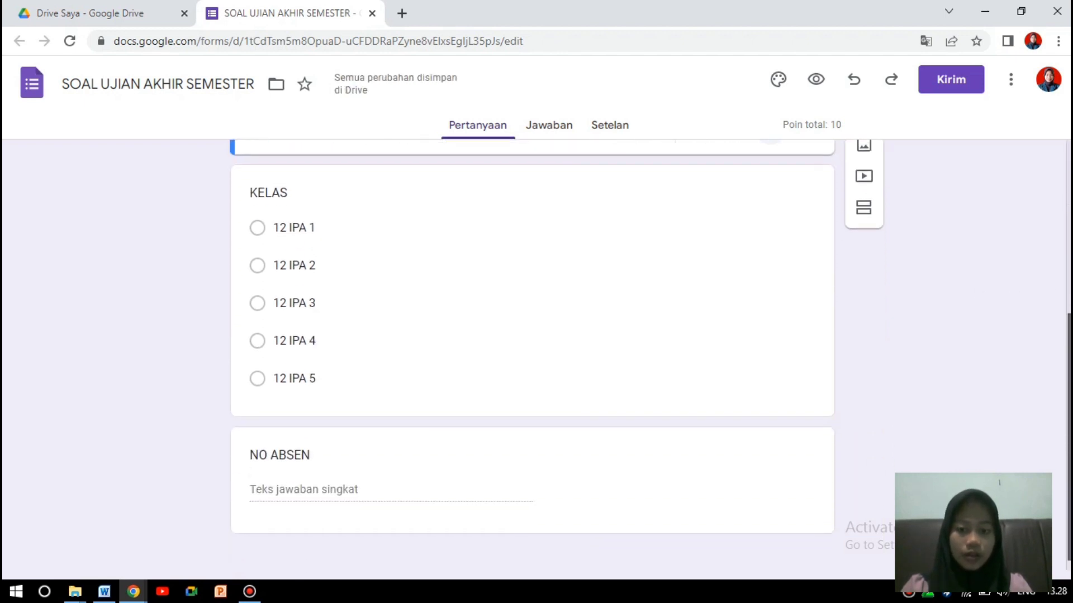
click(572, 378)
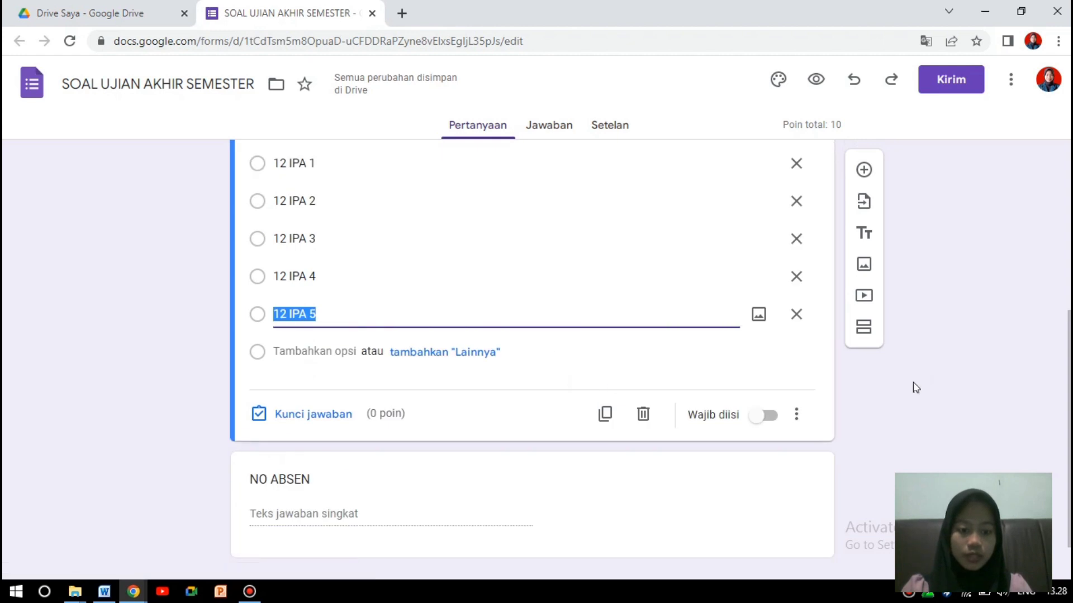
click(765, 414)
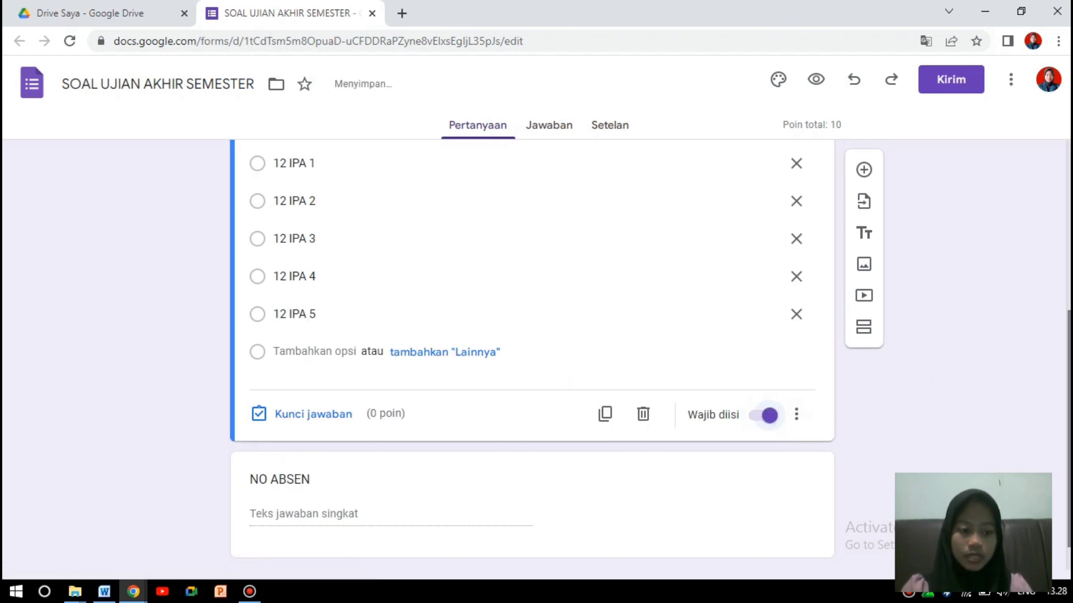
scroll(536, 357, down, 1)
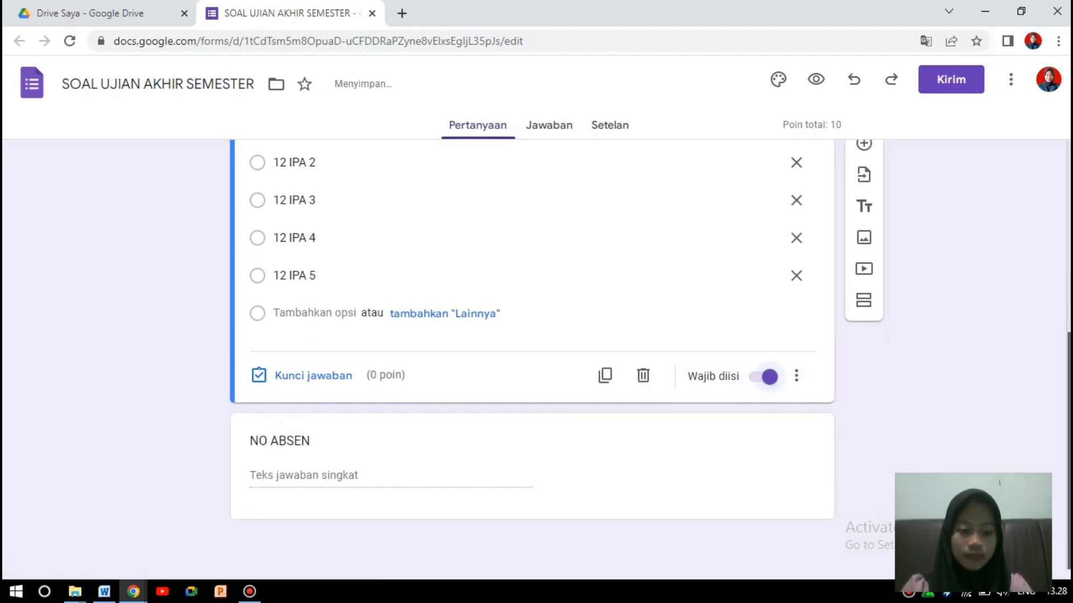
click(522, 497)
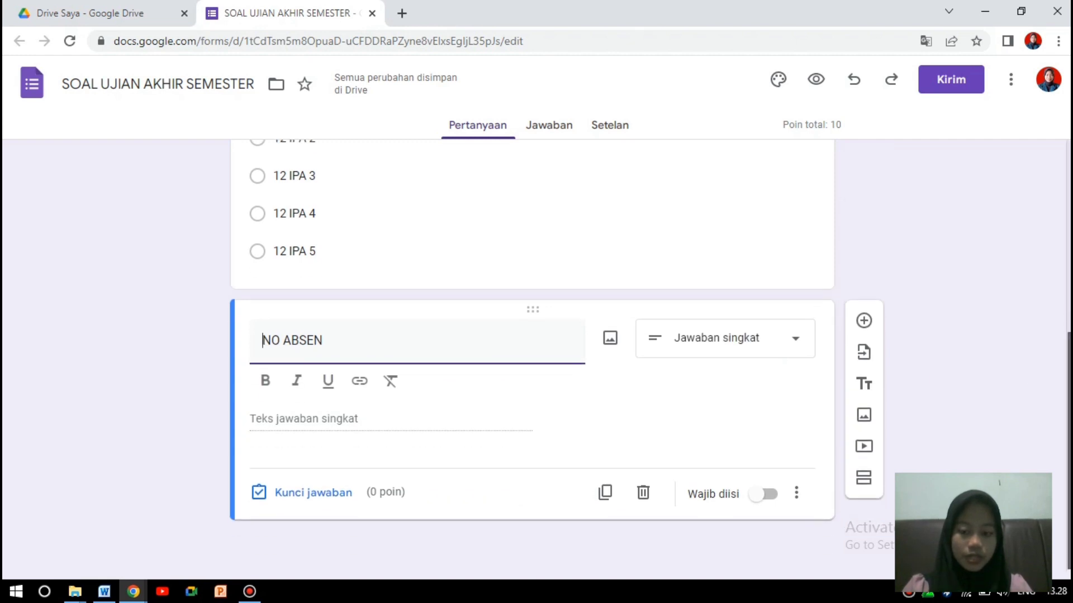
click(769, 494)
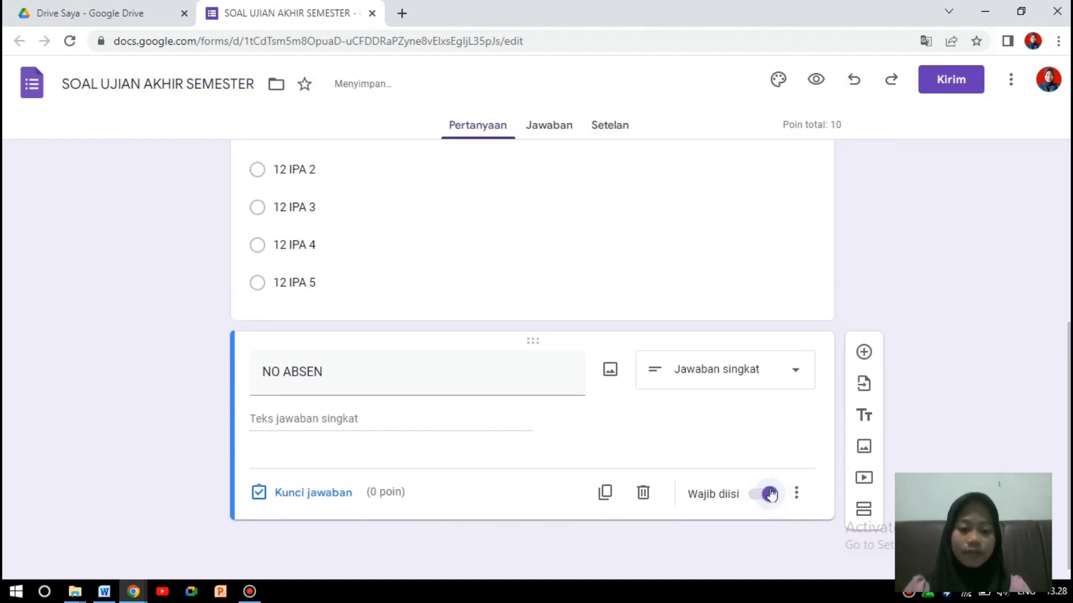
mouse_move(1069, 447)
mouse_down()
mouse_move(1069, 422)
mouse_move(1068, 448)
mouse_up()
click(972, 385)
mouse_move(1069, 416)
mouse_down()
mouse_move(1069, 266)
mouse_move(1069, 417)
mouse_up()
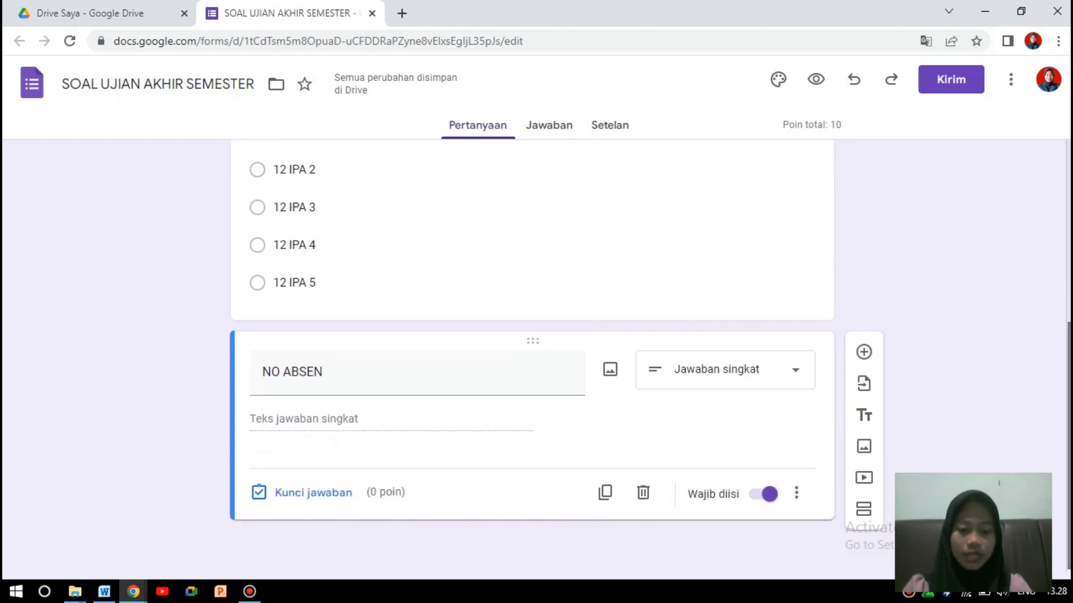
Add a fourth question titled MATA PELAJARAN as a multiple-choice item.
click(864, 353)
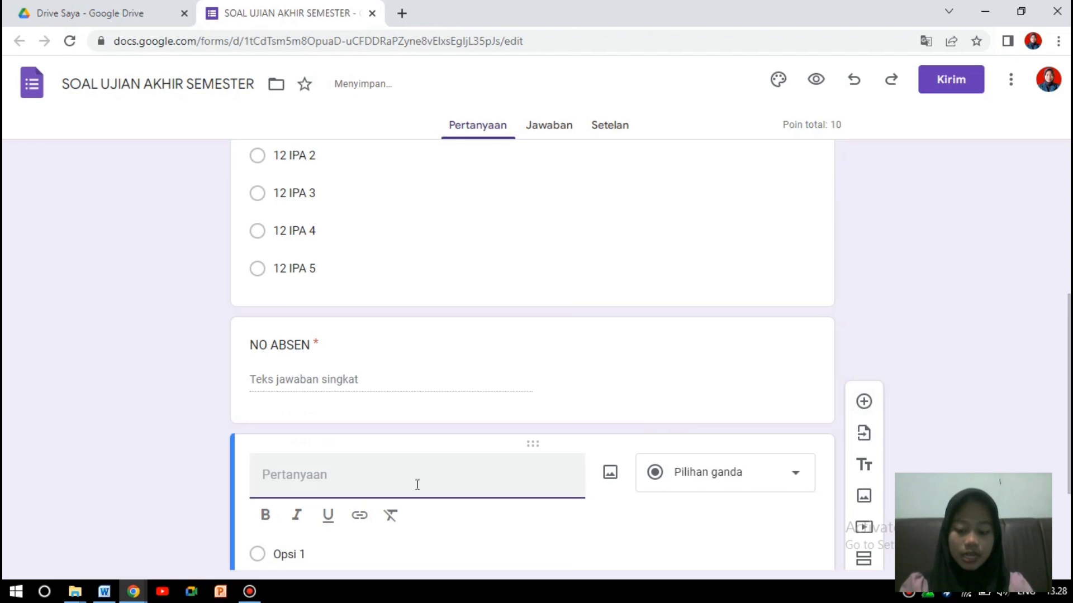
text(MATA)
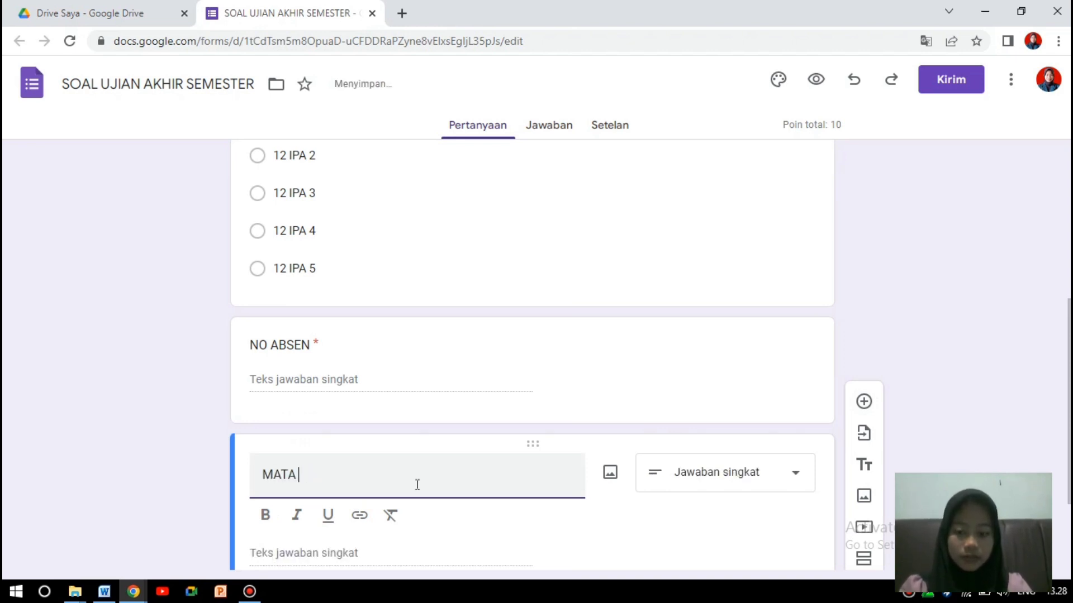
text( LAHLAJARAN)
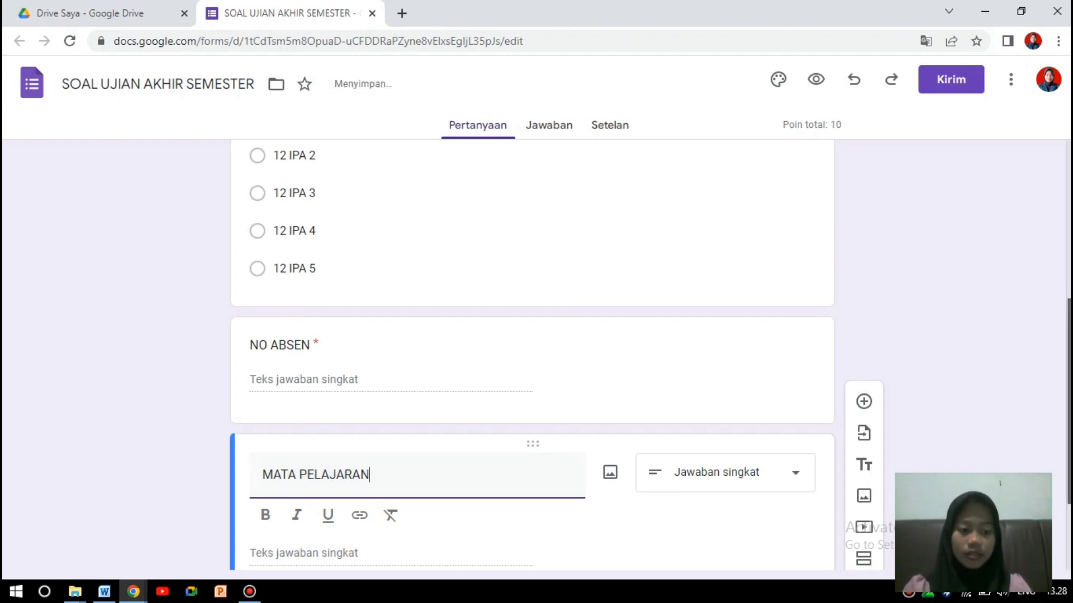
scroll(818, 387, down, 3)
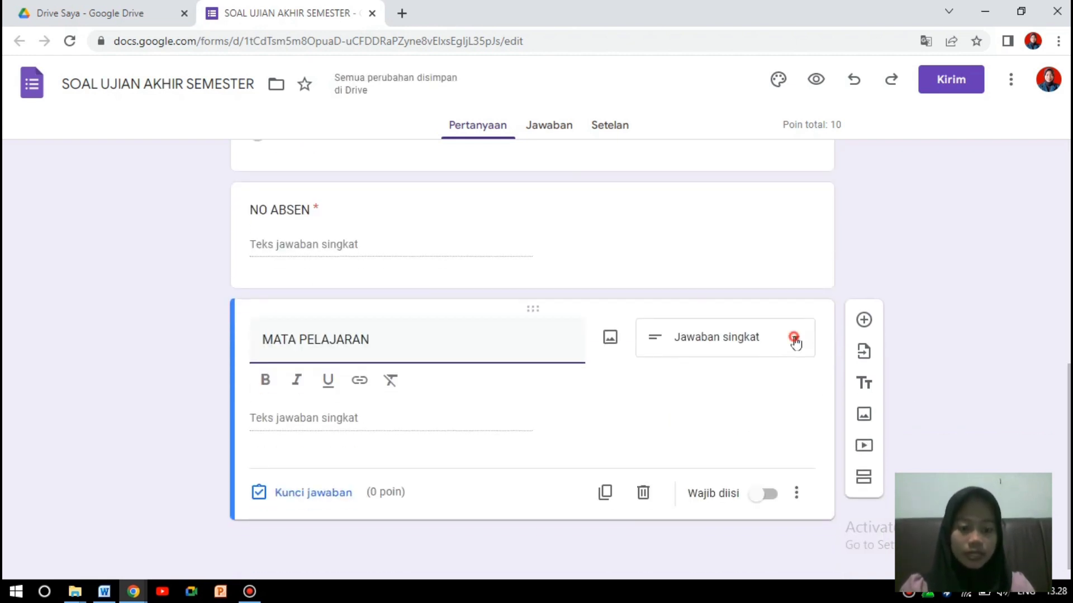
click(793, 338)
click(736, 197)
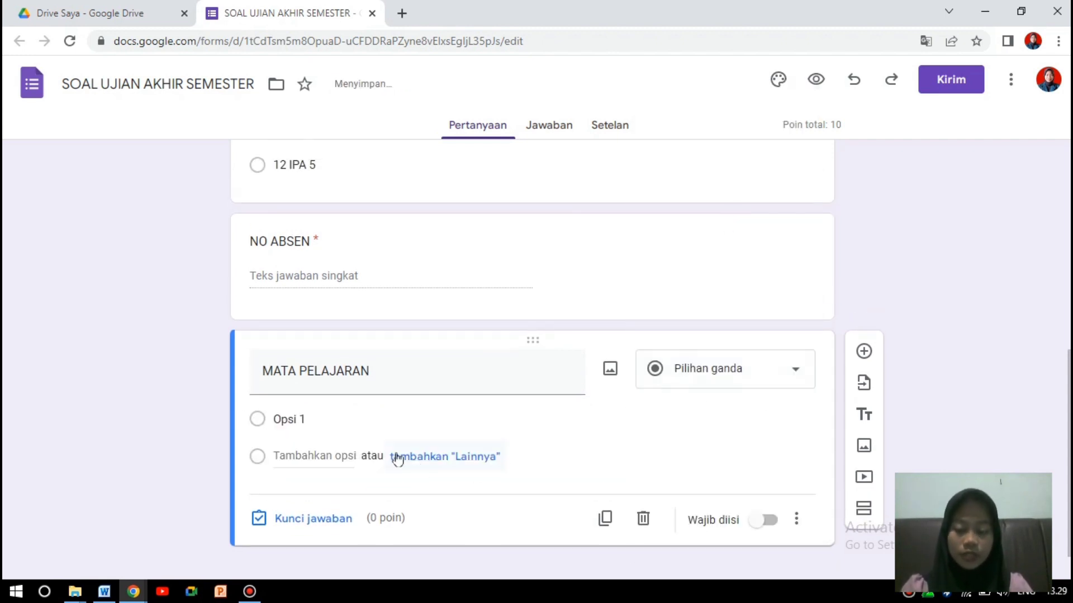
Enter the options Biologi, Fisika, Kimia and Matematika.
click(365, 425)
text(Bi)
key(Caps_Lock)
text(olo)
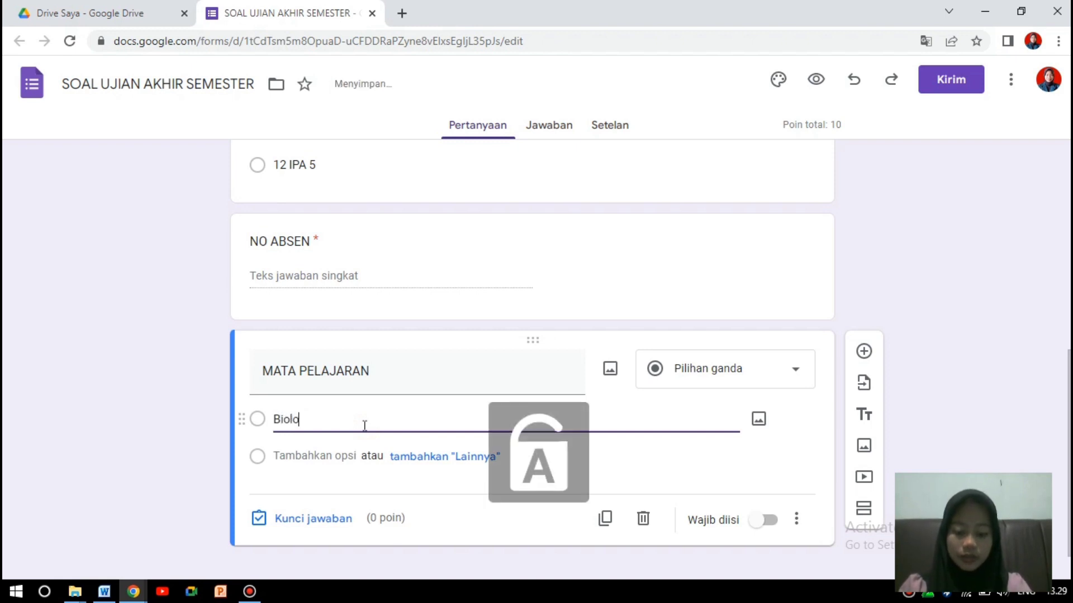
text(gi)
key(Return)
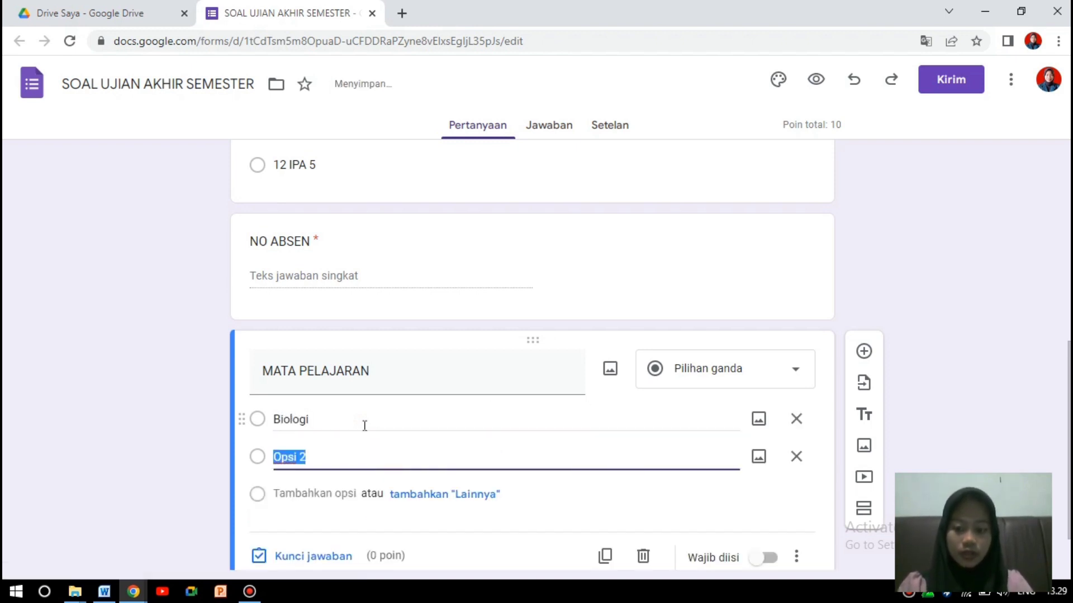
key(Caps_Lock)
text(F)
key(Caps_Lock)
text(isika)
key(Return)
key(Caps_Lock)
text(K)
key(Caps_Lock)
text(imia)
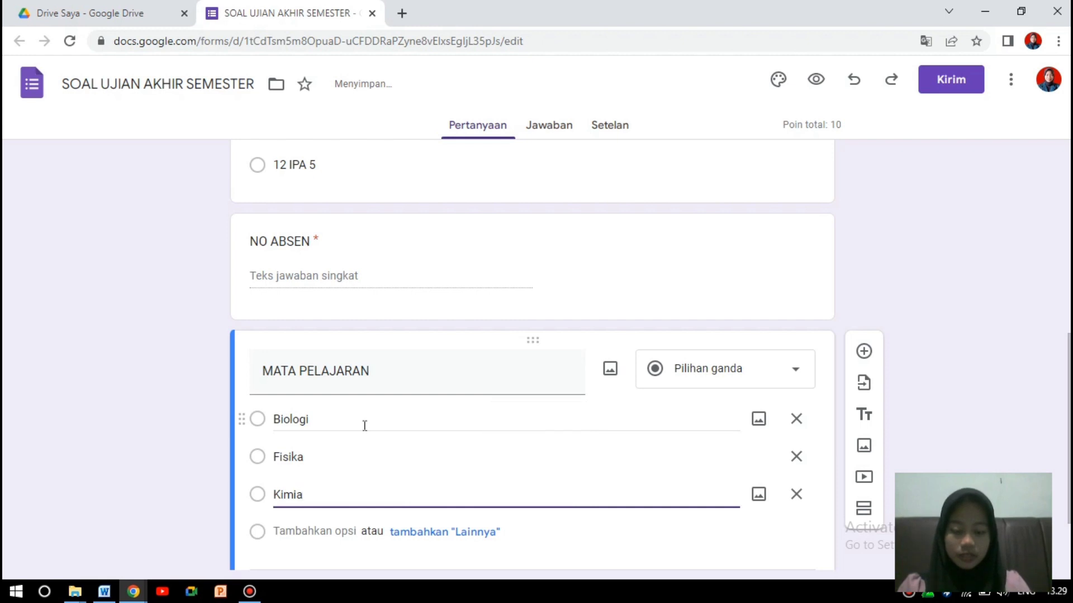
key(Return)
key(Caps_Lock)
text(M)
key(Caps_Lock)
text(atematika)
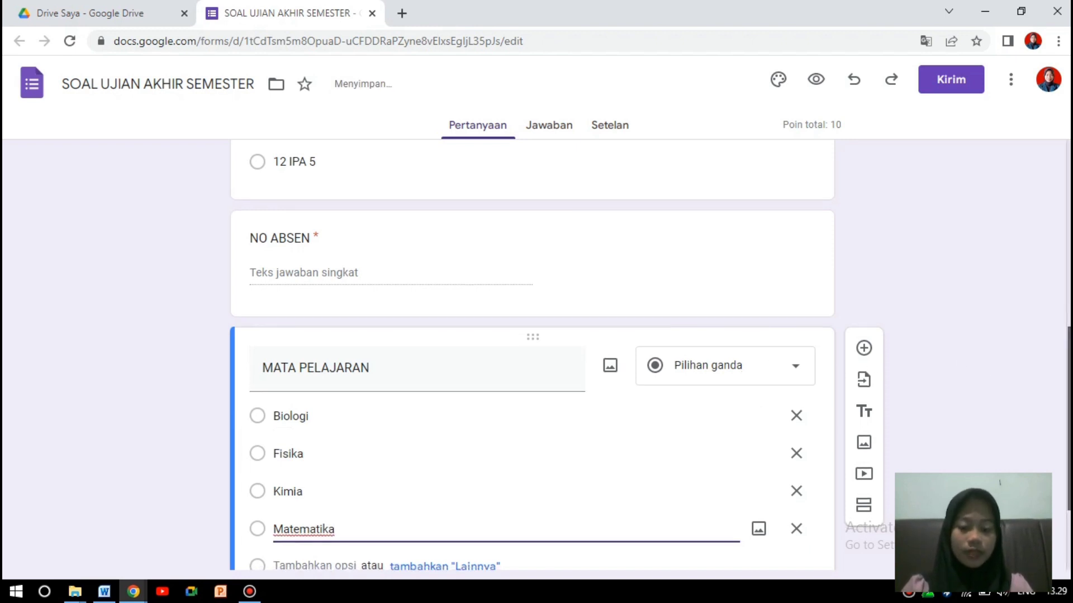
Make MATA PELAJARAN required and scroll through the form to review it.
scroll(531, 358, down, 3)
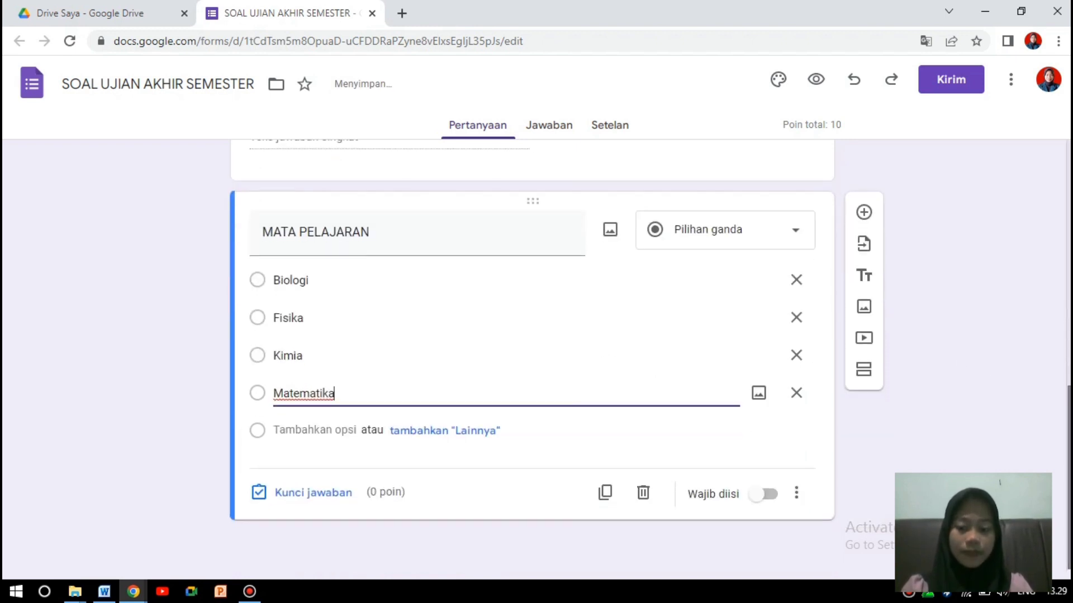
click(768, 495)
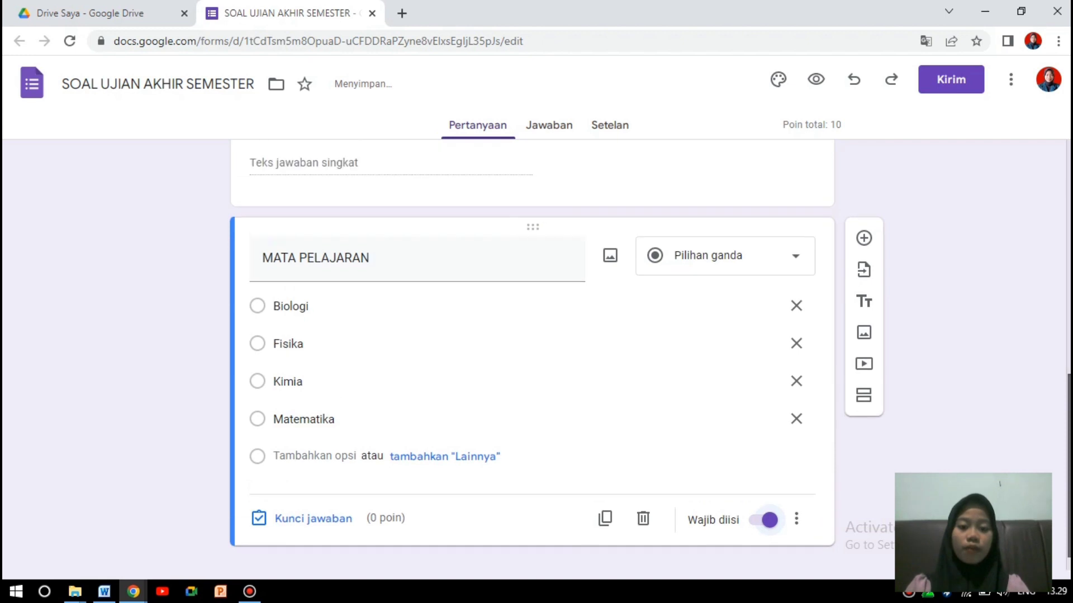
scroll(531, 357, up, 10)
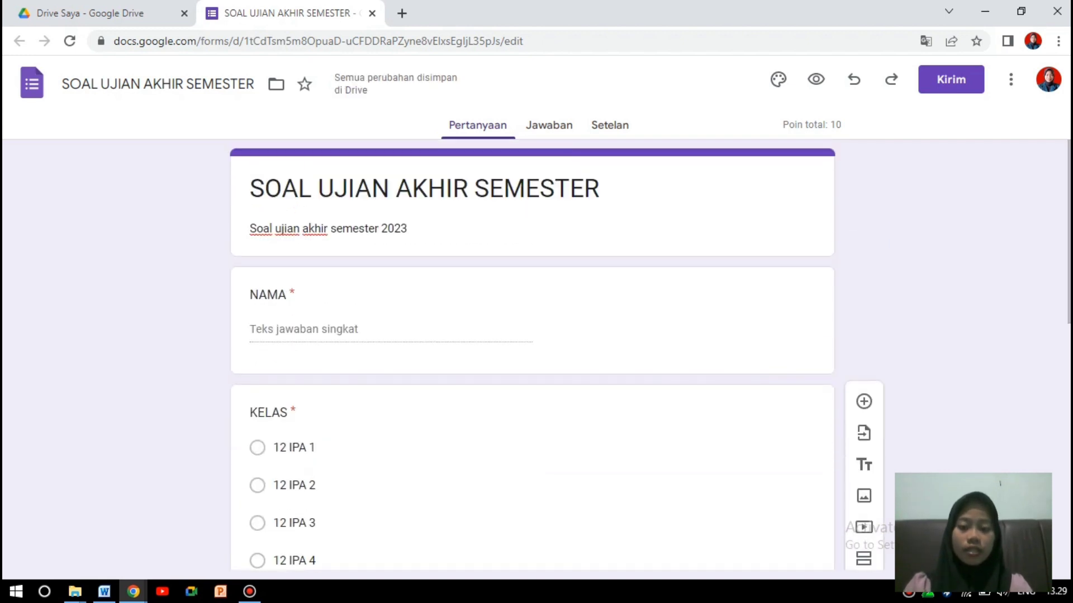
click(424, 189)
click(1015, 239)
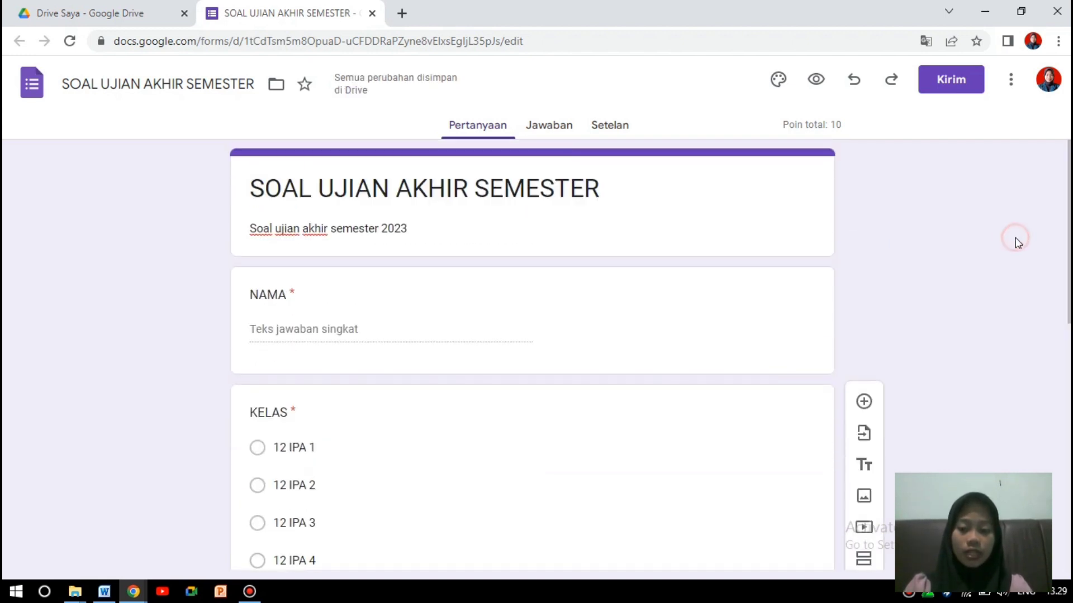
scroll(1015, 239, down, 2)
scroll(1049, 457, down, 6)
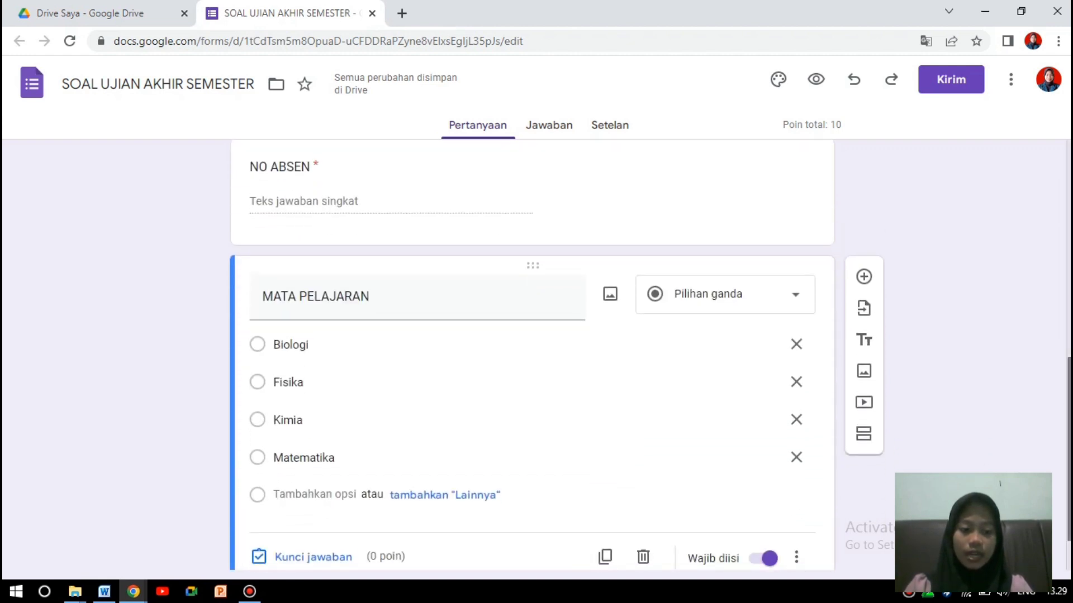
scroll(1050, 457, down, 1)
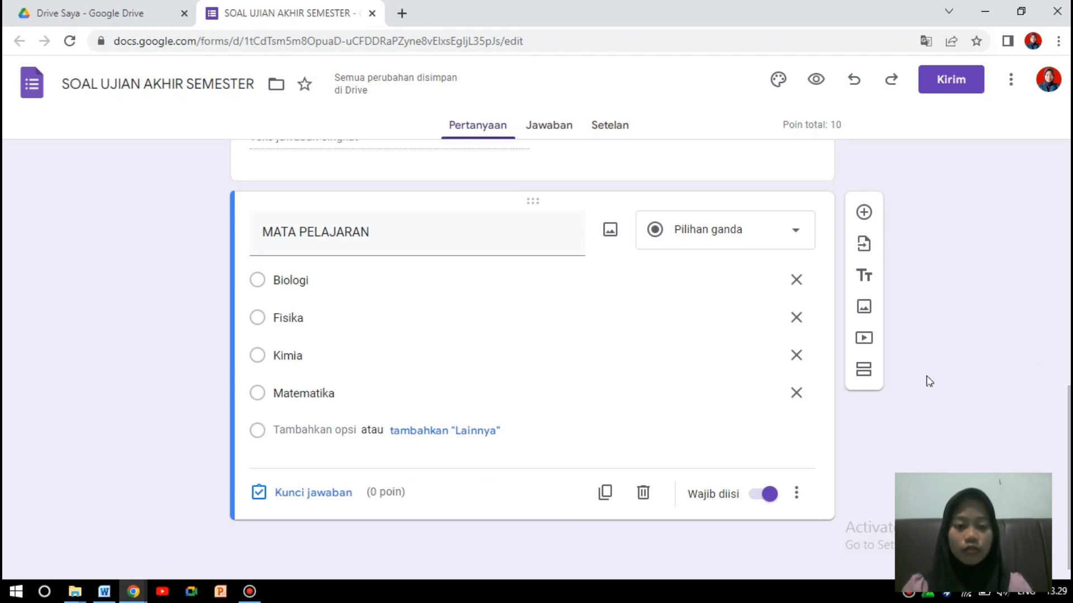
scroll(905, 385, up, 1)
scroll(883, 391, down, 1)
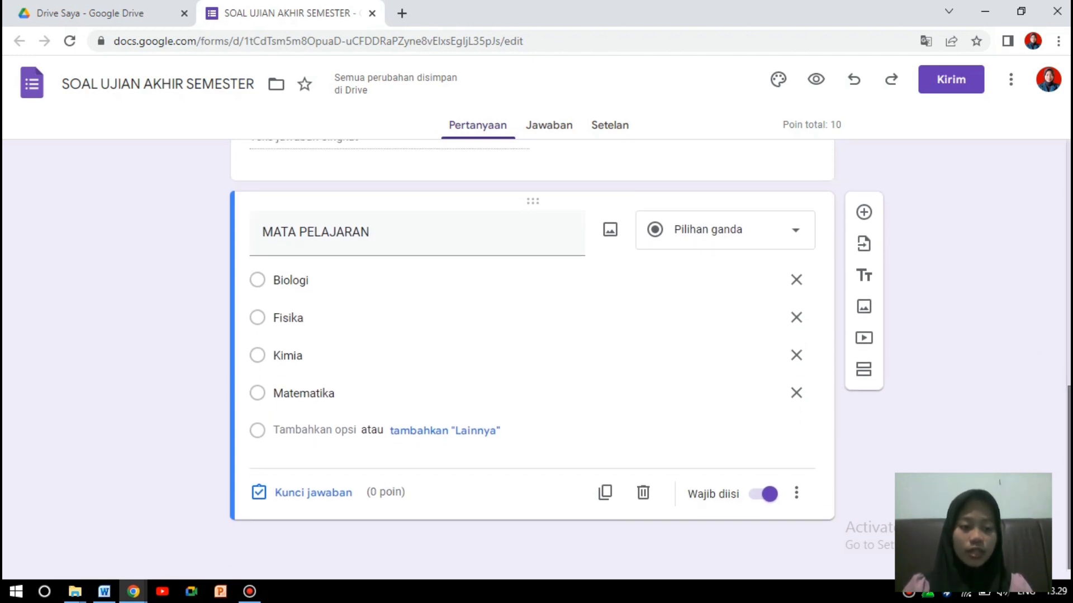
Add a section after MATA PELAJARAN and delete its default 'Bagian Tanpa Judul' title.
click(864, 371)
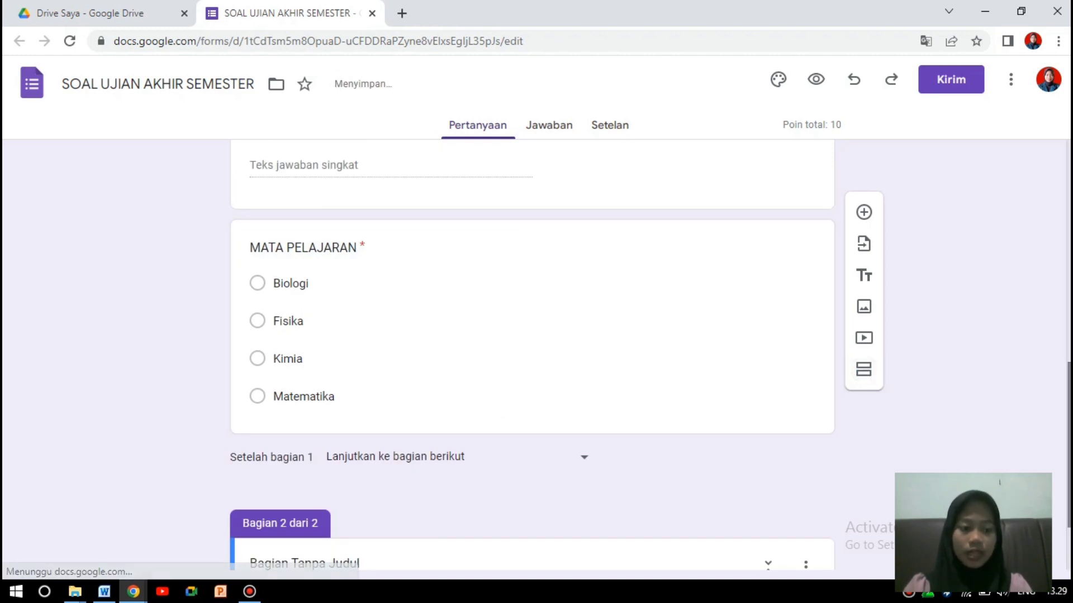
click(387, 465)
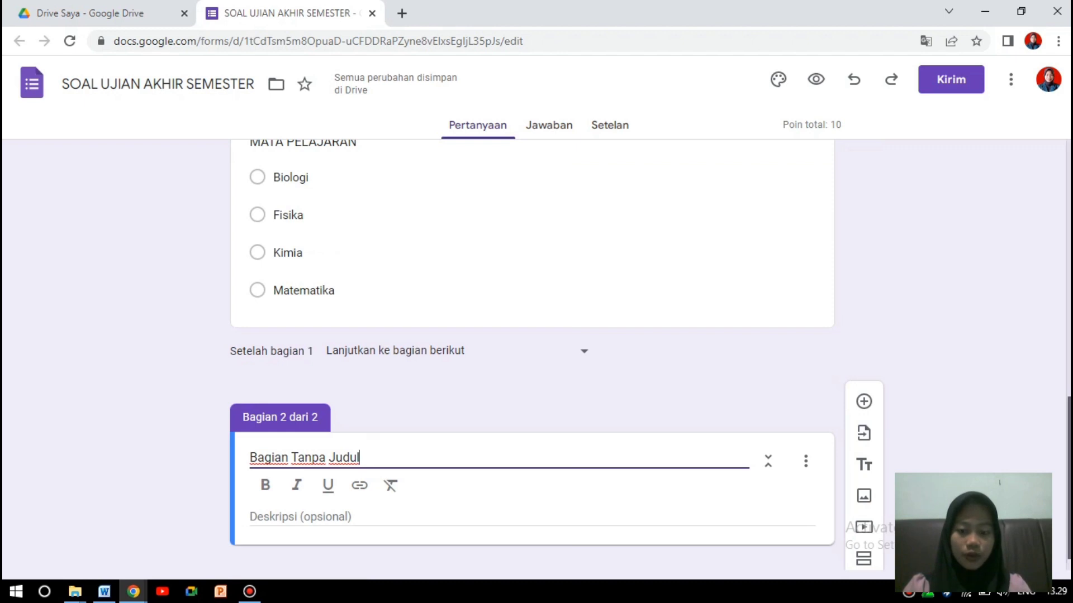
drag(1069, 441, 1069, 454)
drag(370, 426, 246, 429)
key(BackSpace)
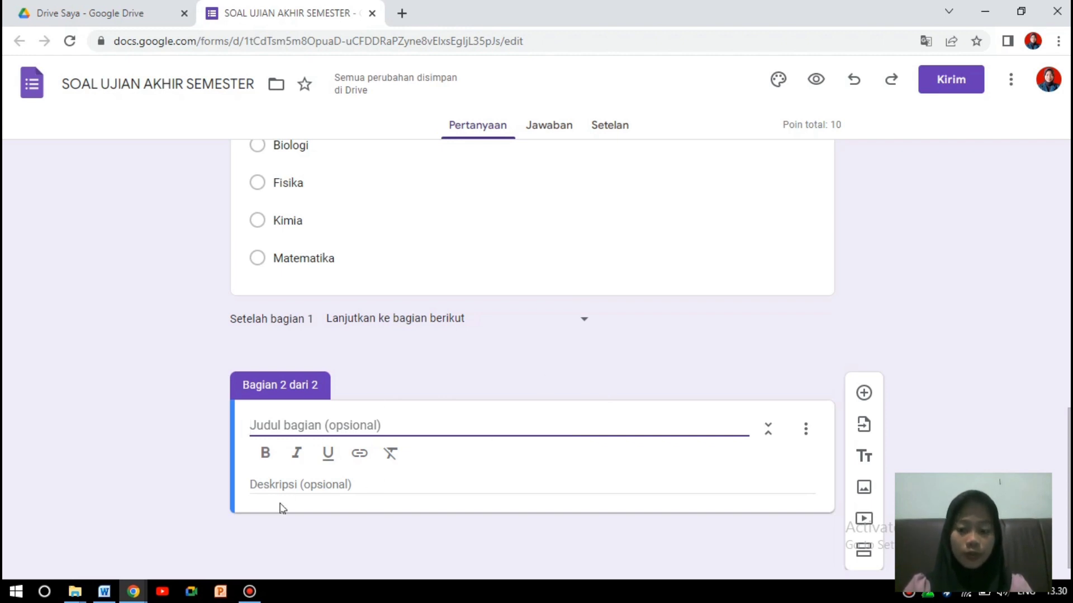
Copy the first Word question, about the cell structure that produces ATP, and return to the form.
mouse_move(103, 597)
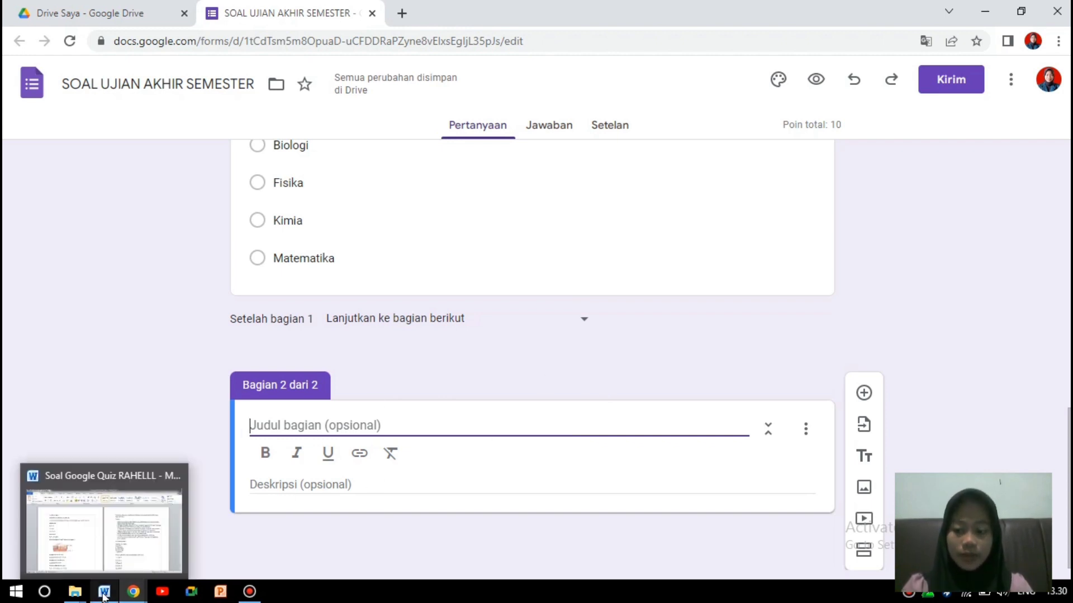
click(104, 565)
drag(1068, 210, 1067, 409)
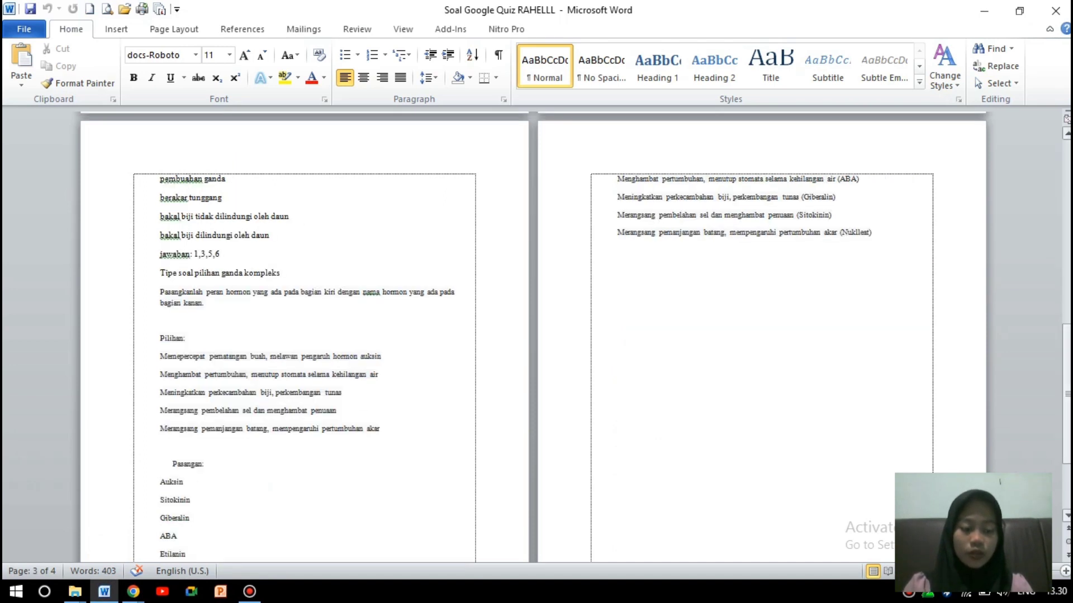
scroll(531, 335, down, 3)
scroll(624, 172, up, 15)
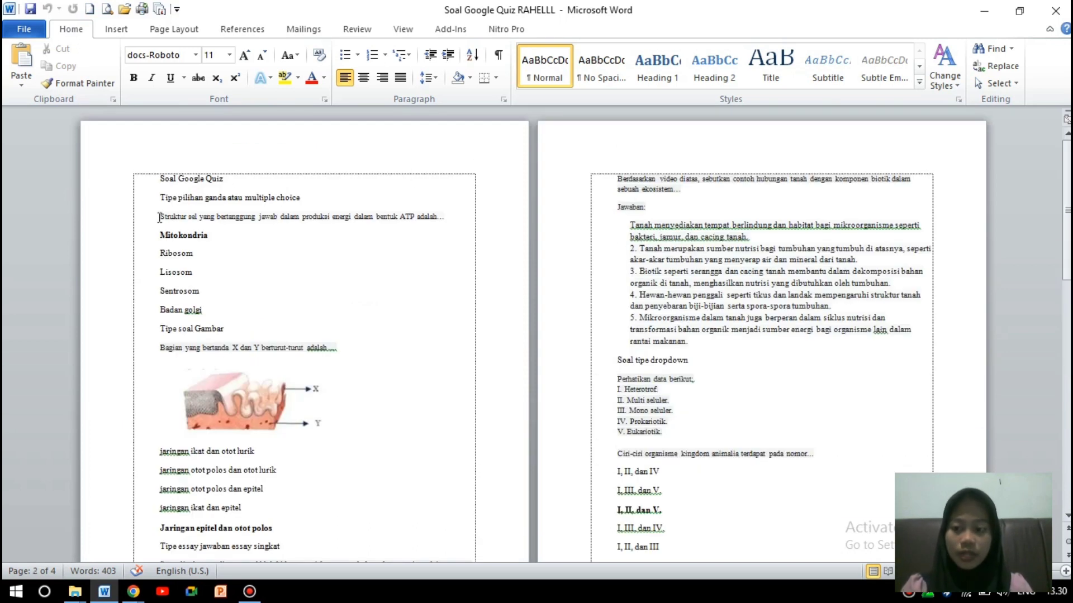
drag(160, 218, 408, 221)
drag(447, 222, 447, 225)
key(ctrl+c)
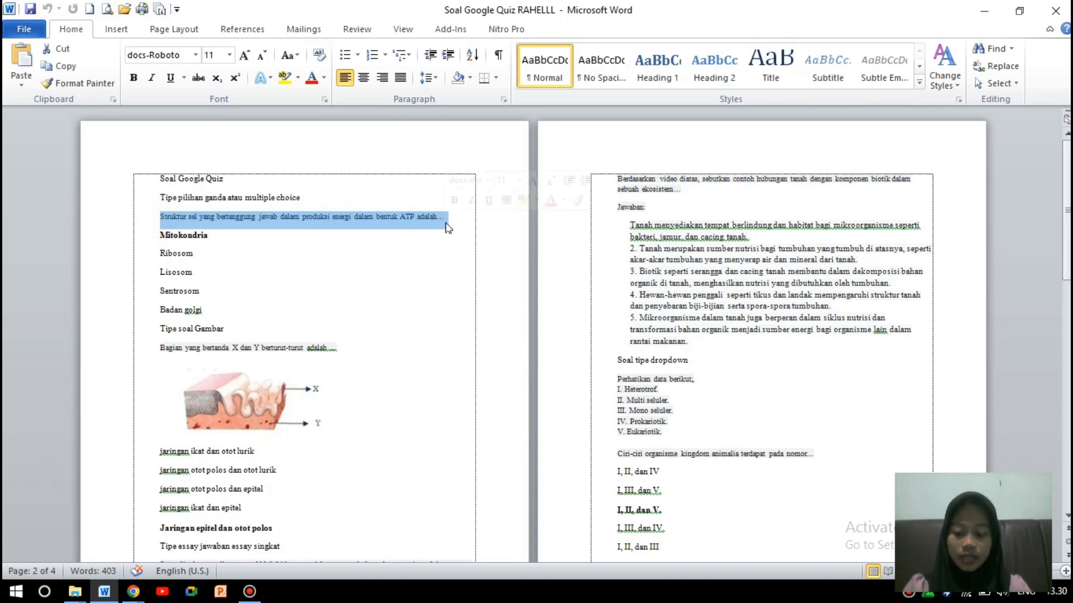
click(134, 591)
click(207, 556)
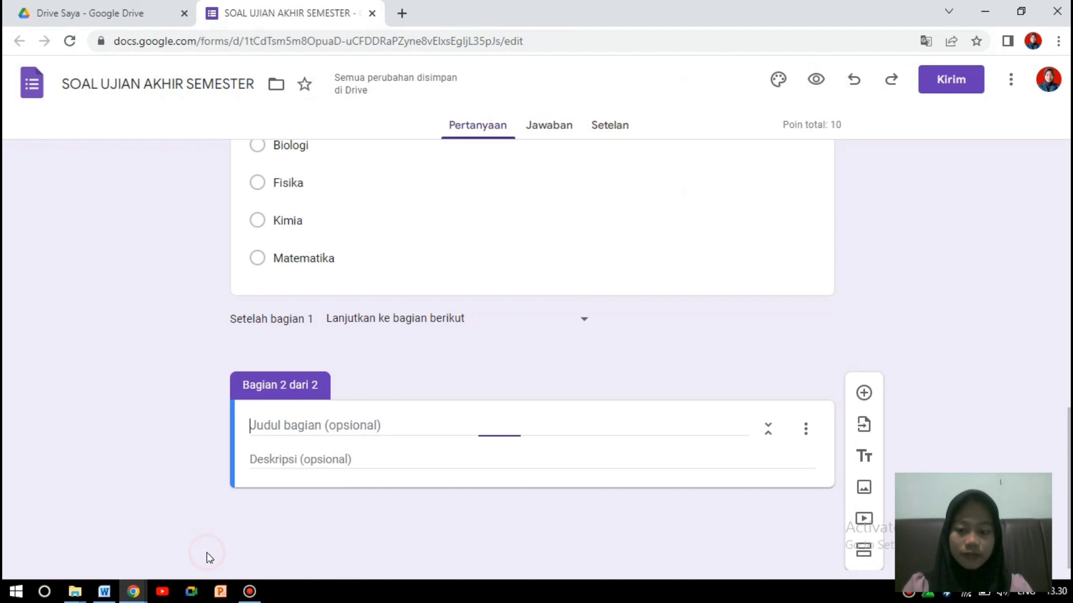
Paste the copied ATP question into the section title and close the WhatsApp window.
click(315, 424)
key(ctrl+v)
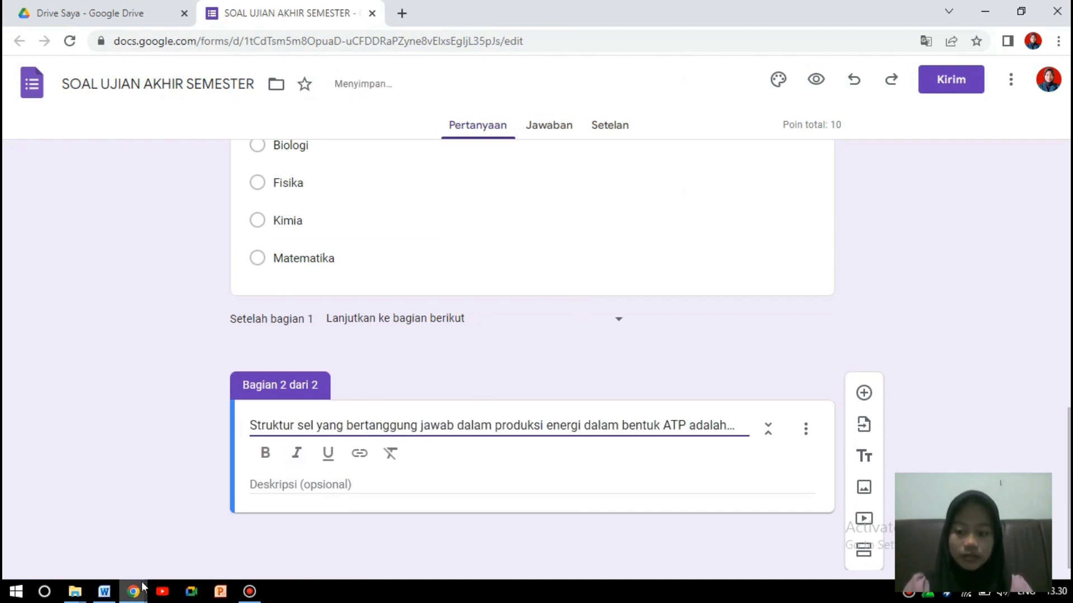
mouse_move(145, 587)
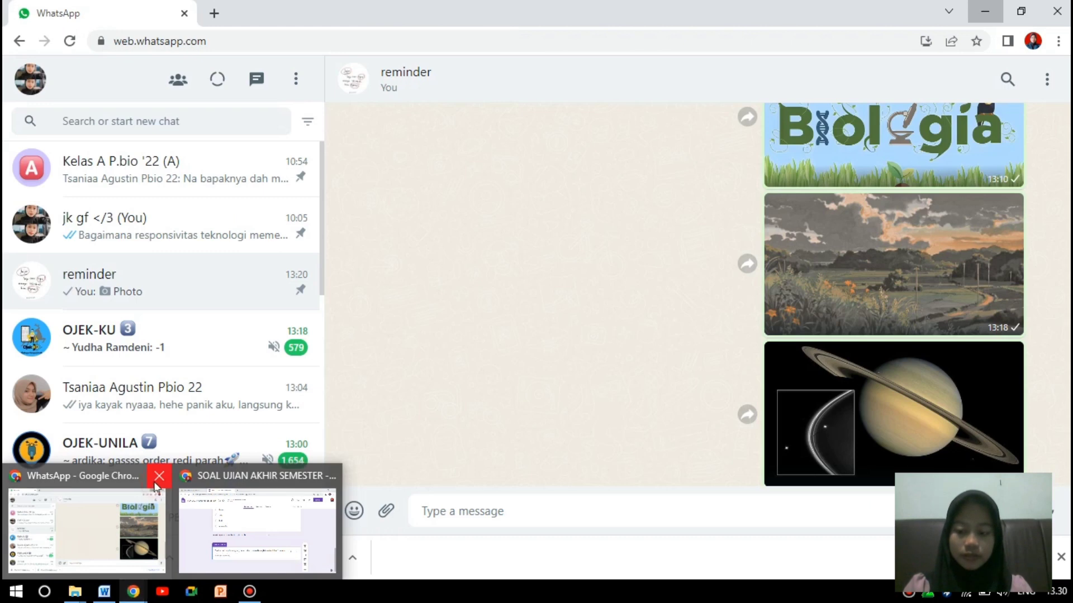
click(157, 484)
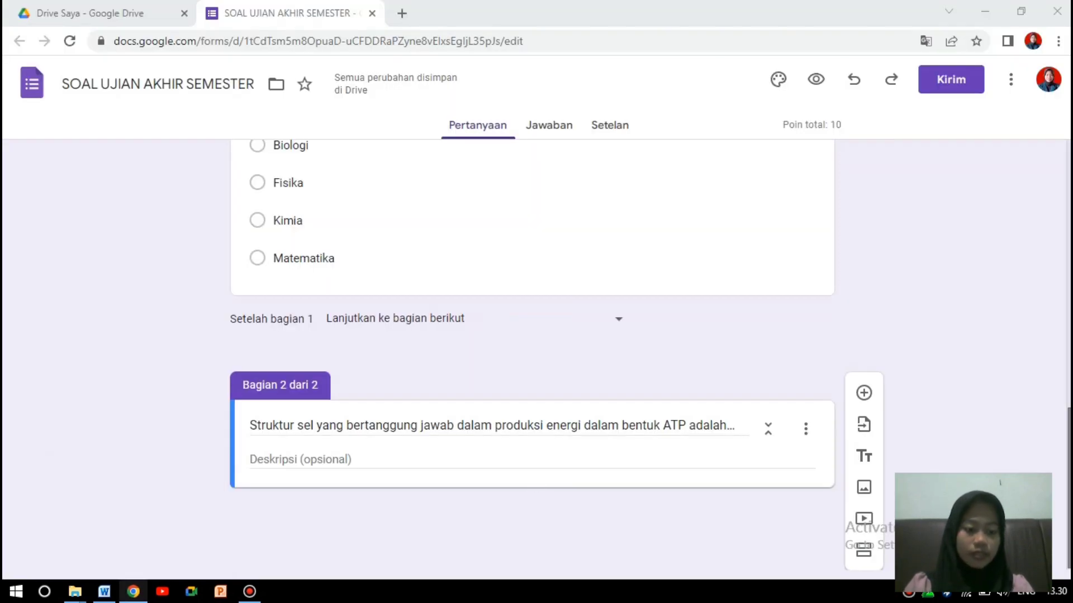
Click through the section title, description and options menu without making changes.
click(626, 426)
click(598, 481)
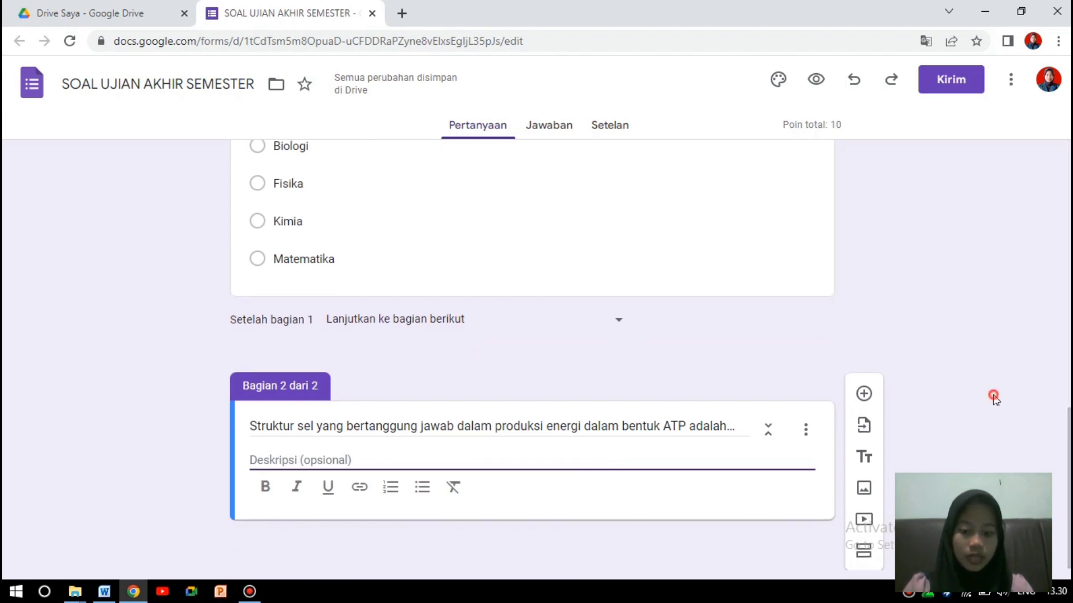
click(468, 501)
click(331, 535)
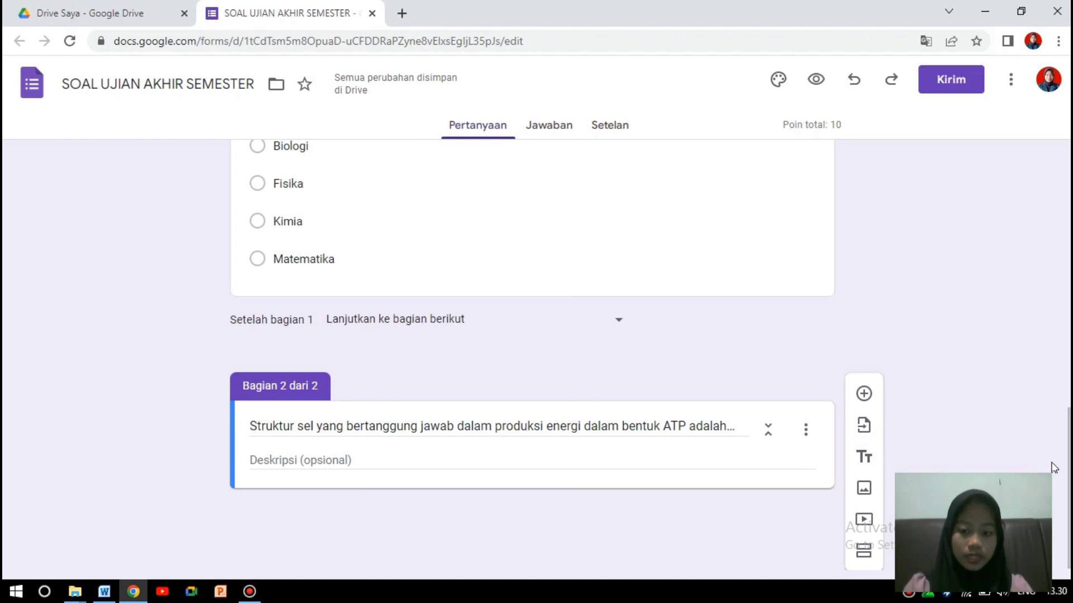
click(745, 435)
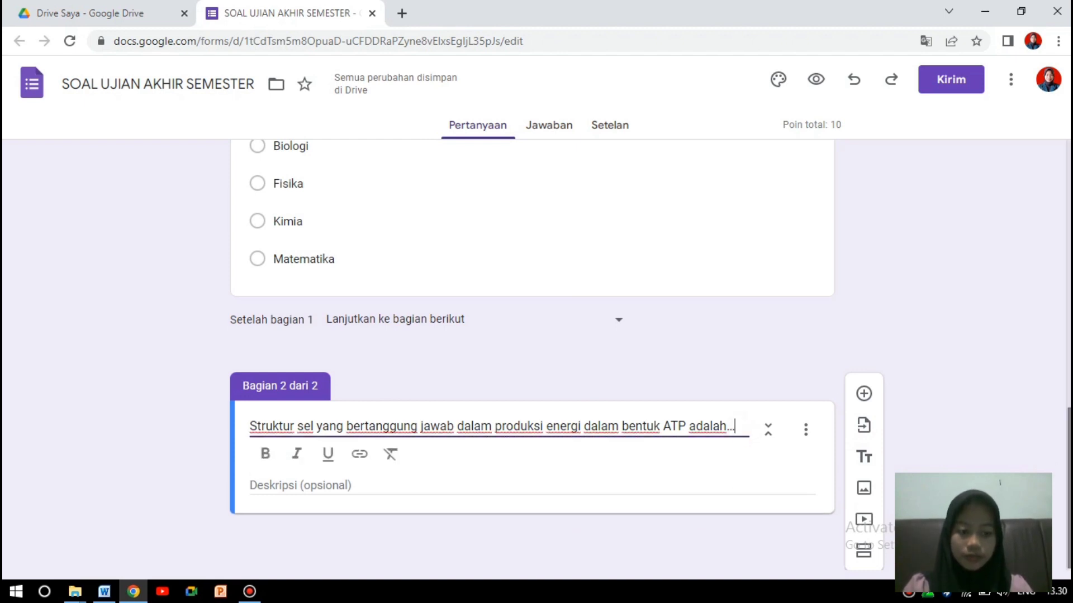
click(806, 429)
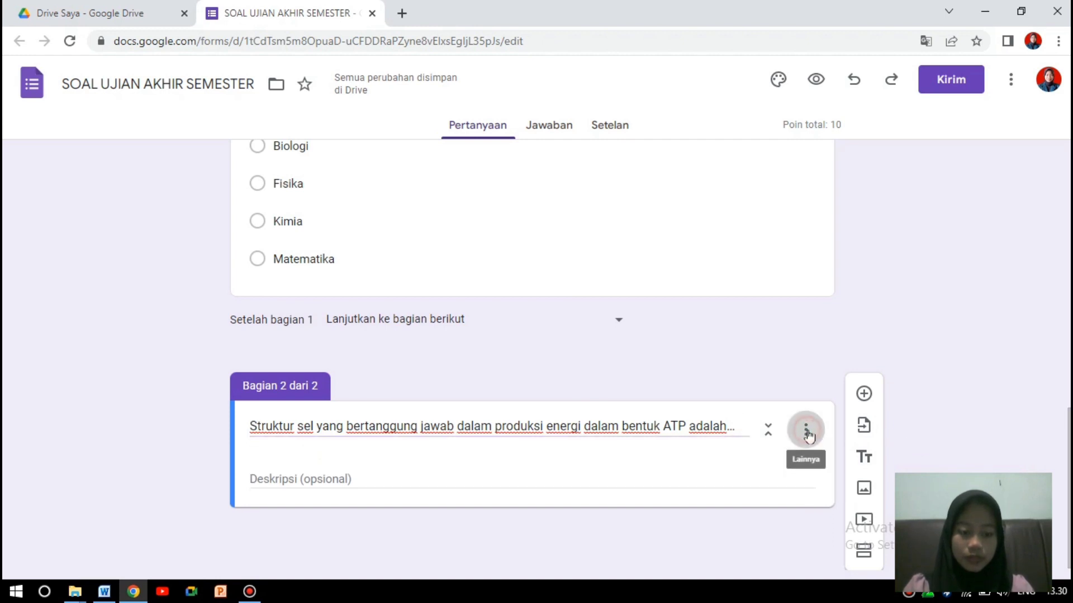
click(897, 334)
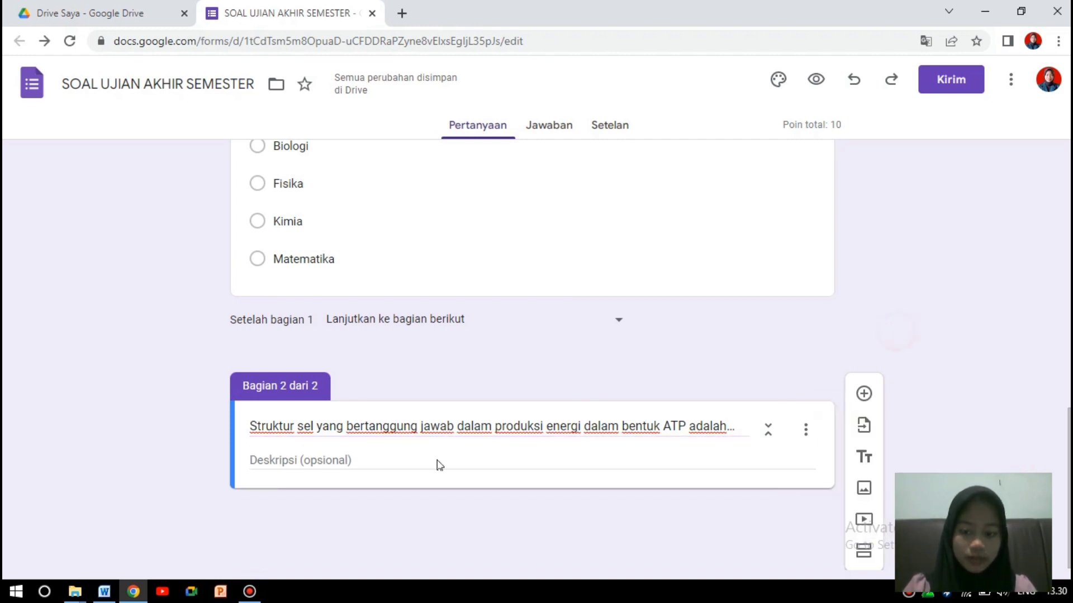
click(390, 460)
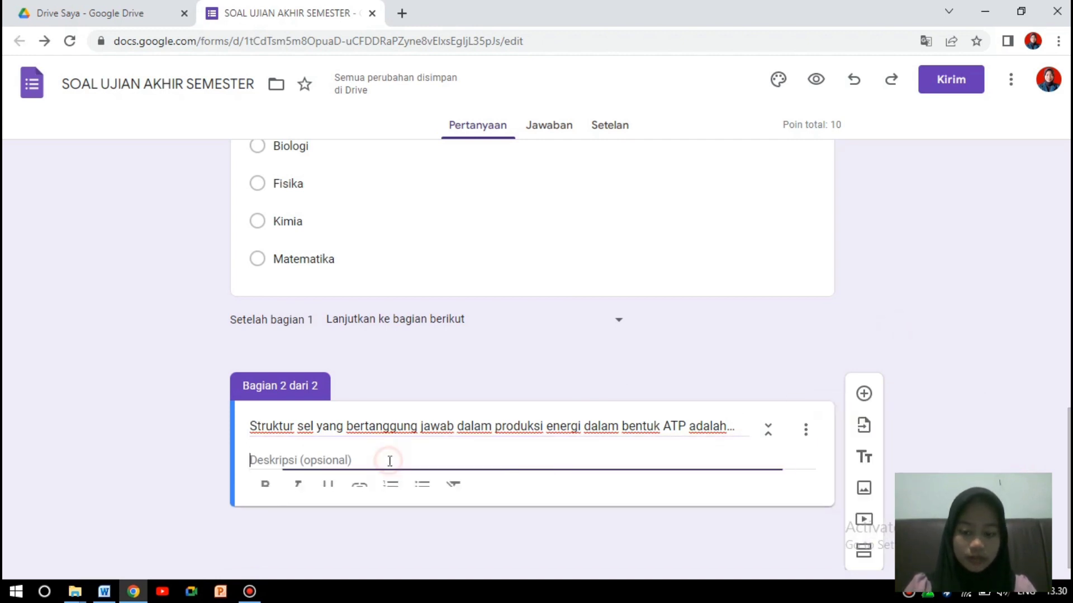
click(435, 381)
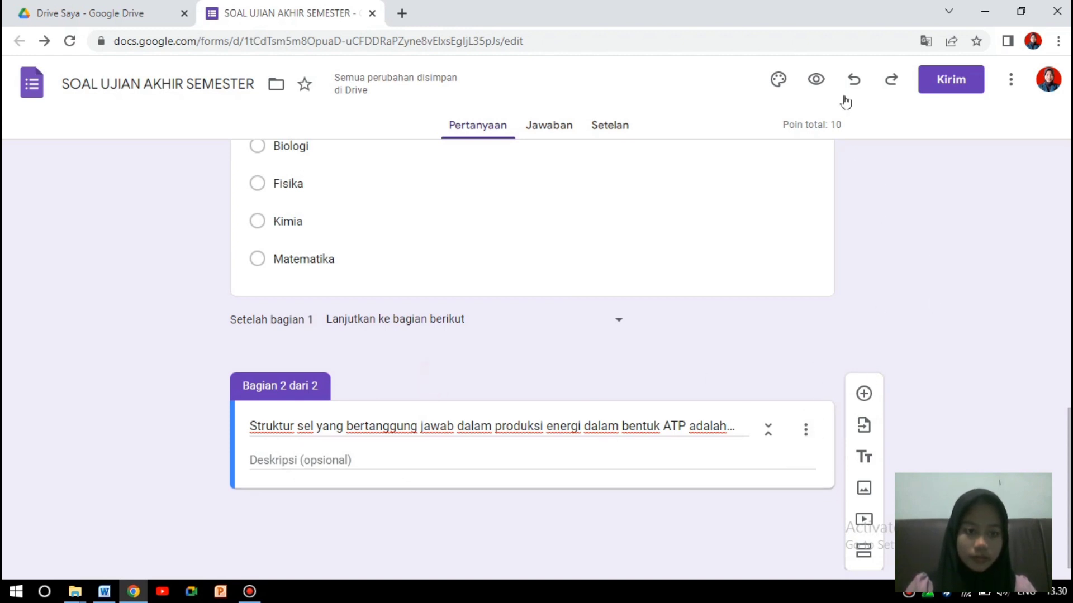
Undo three times to remove the pasted title and the second section.
click(853, 81)
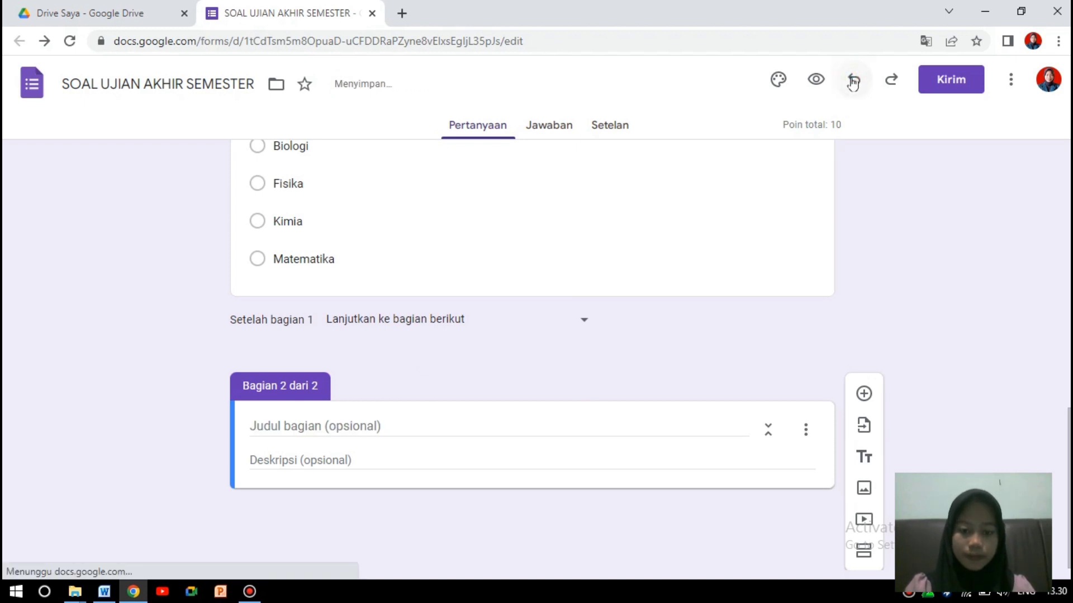
click(853, 81)
click(853, 81)
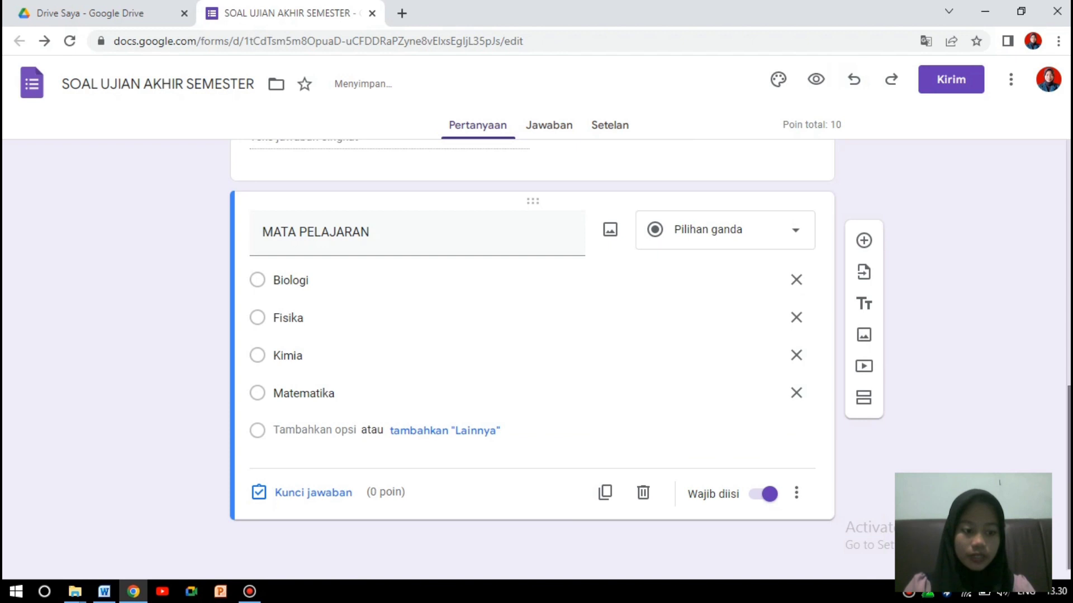
Add a multiple-choice question holding the pasted ATP cell-structure text and clear the Opsi 1 text.
click(864, 240)
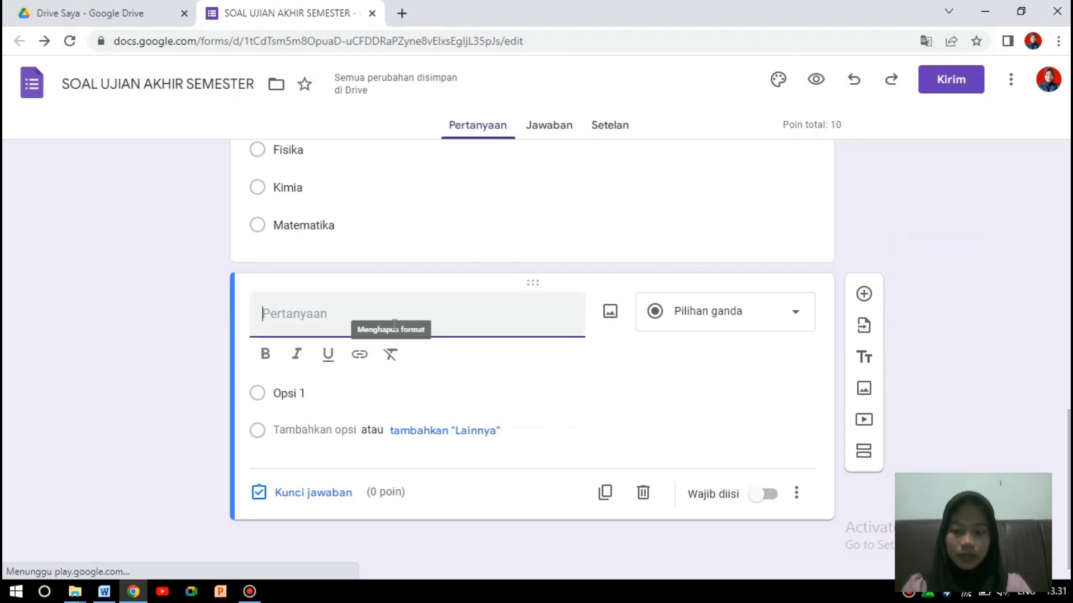
key(ctrl+v)
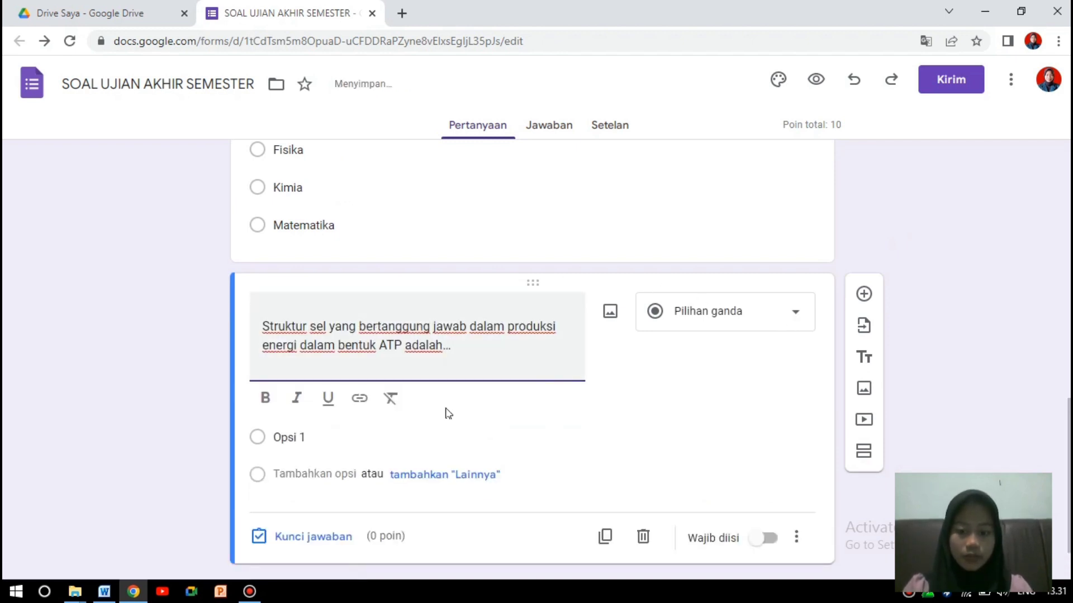
click(407, 438)
key(BackSpace)
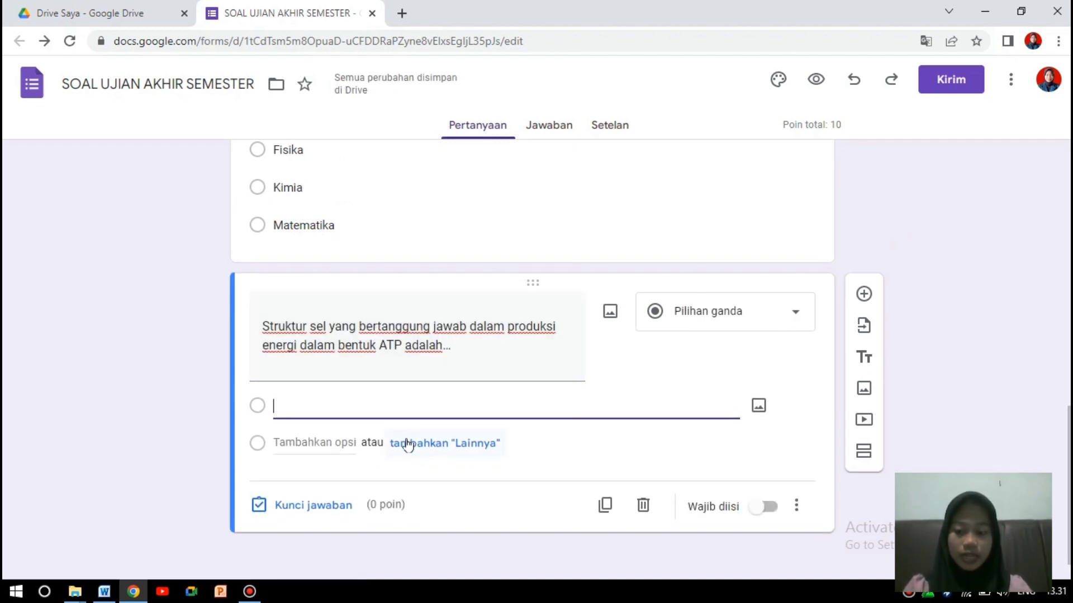
click(105, 591)
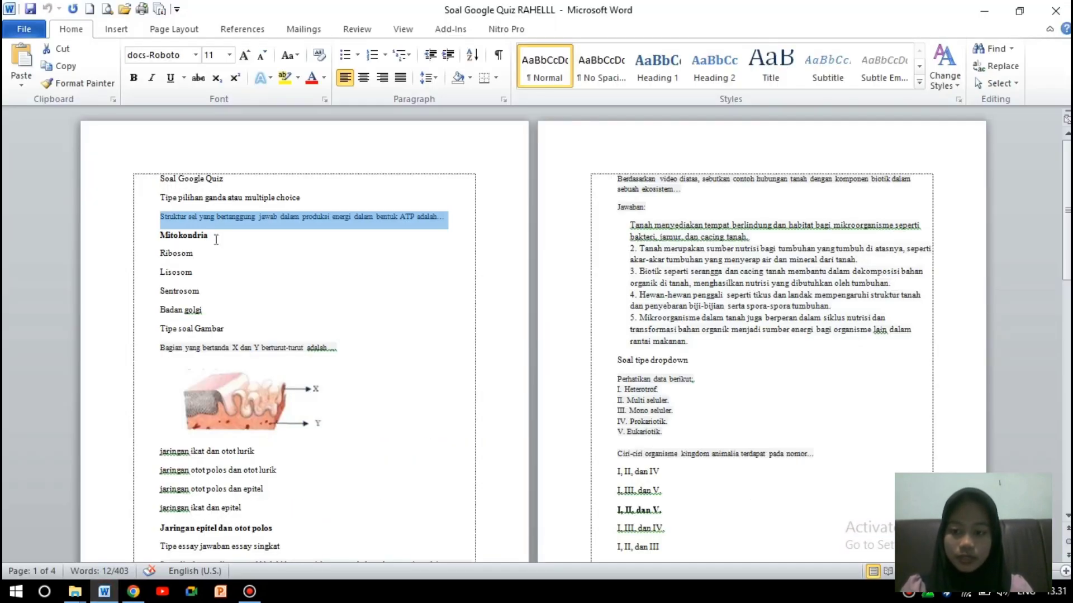
Copy the five answer choices, Mitokondria through Badan golgi, from the Word document.
drag(160, 253, 209, 311)
key(ctrl+c)
click(161, 237)
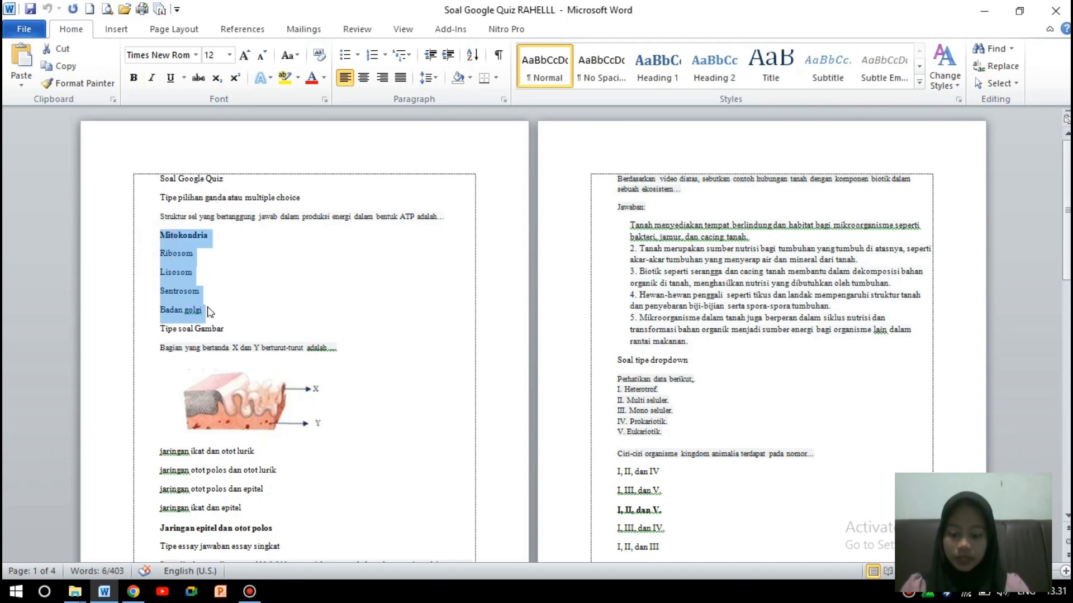
click(133, 592)
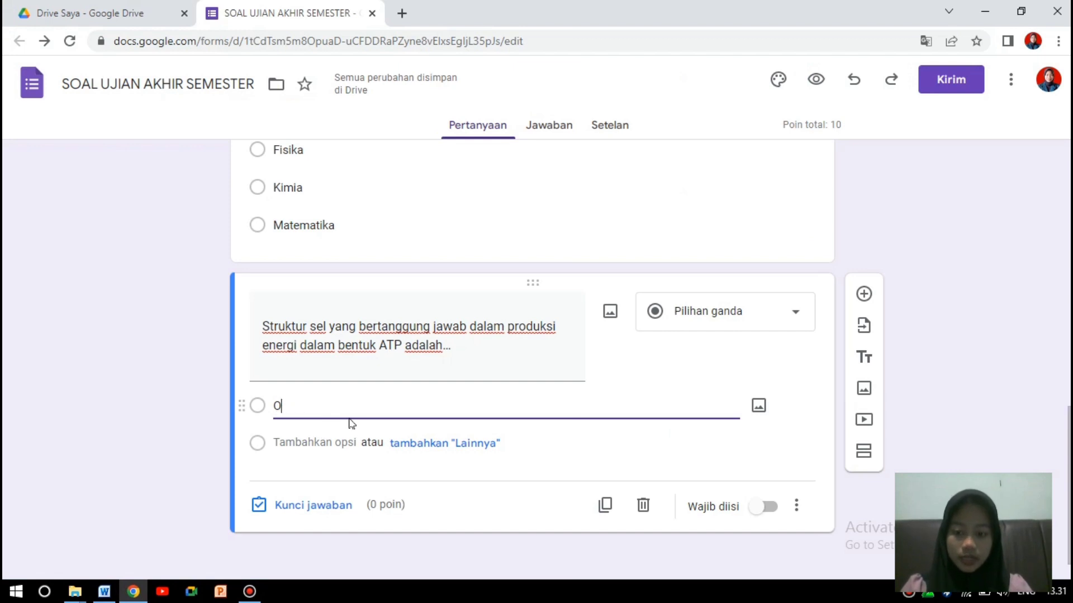
Paste the five options, key Mitokondria as correct for 10 points, and make the question required.
key(ctrl+v)
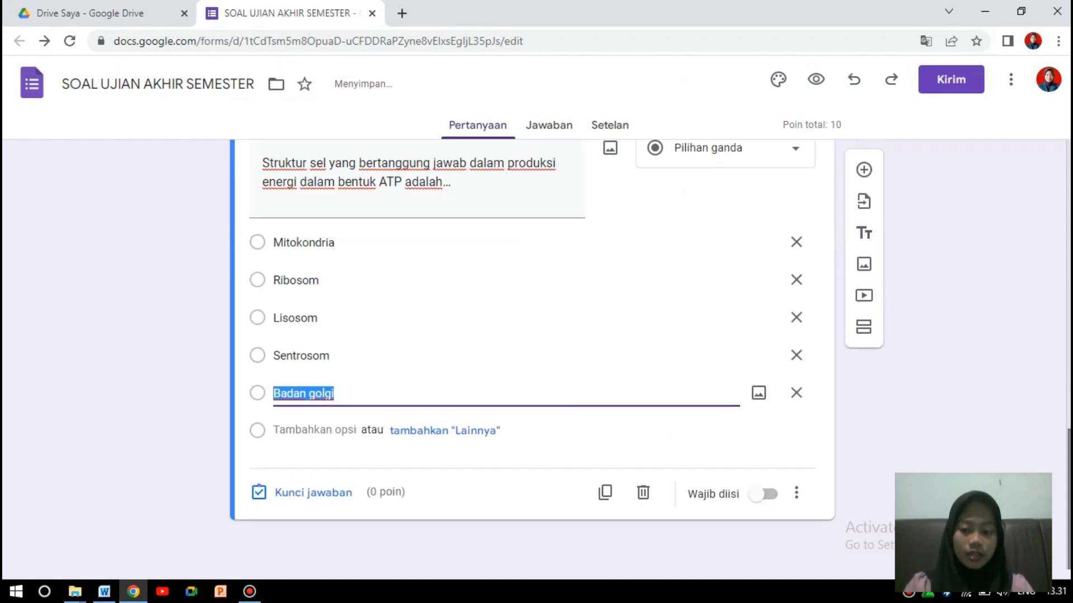
click(997, 376)
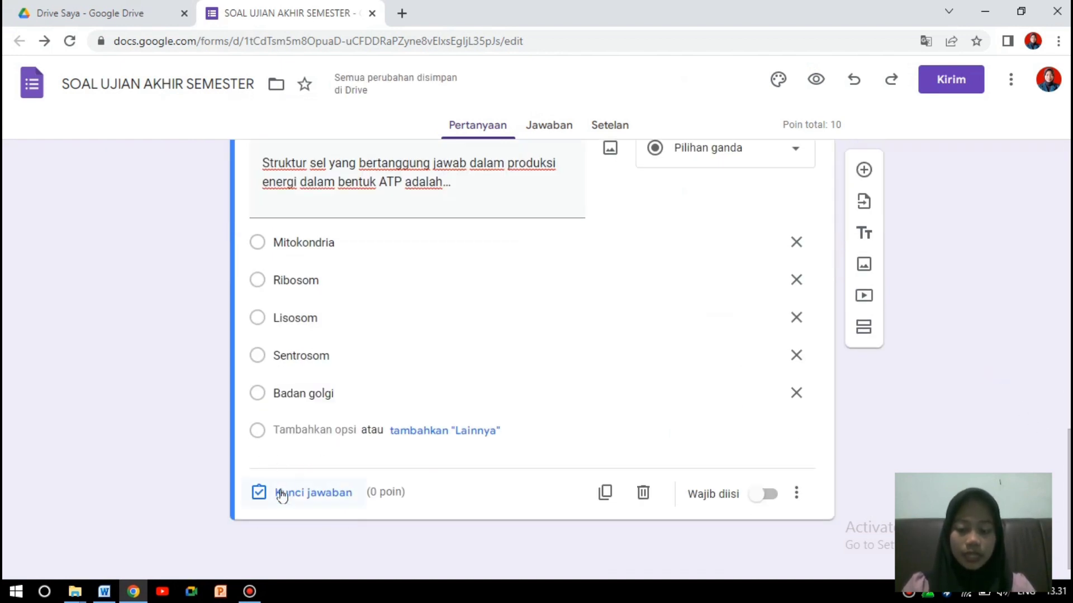
click(324, 494)
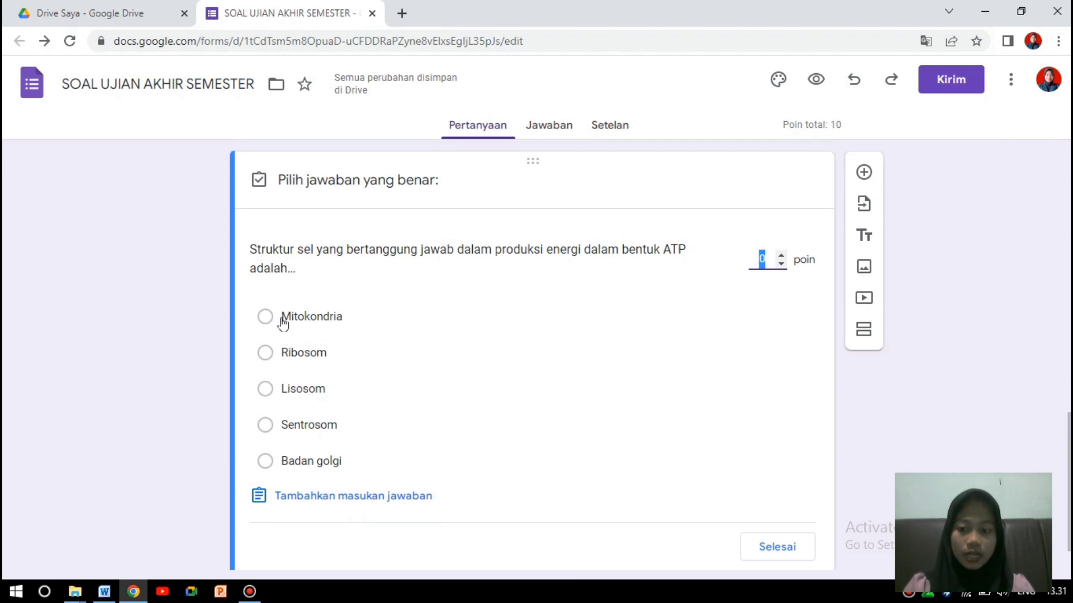
click(266, 318)
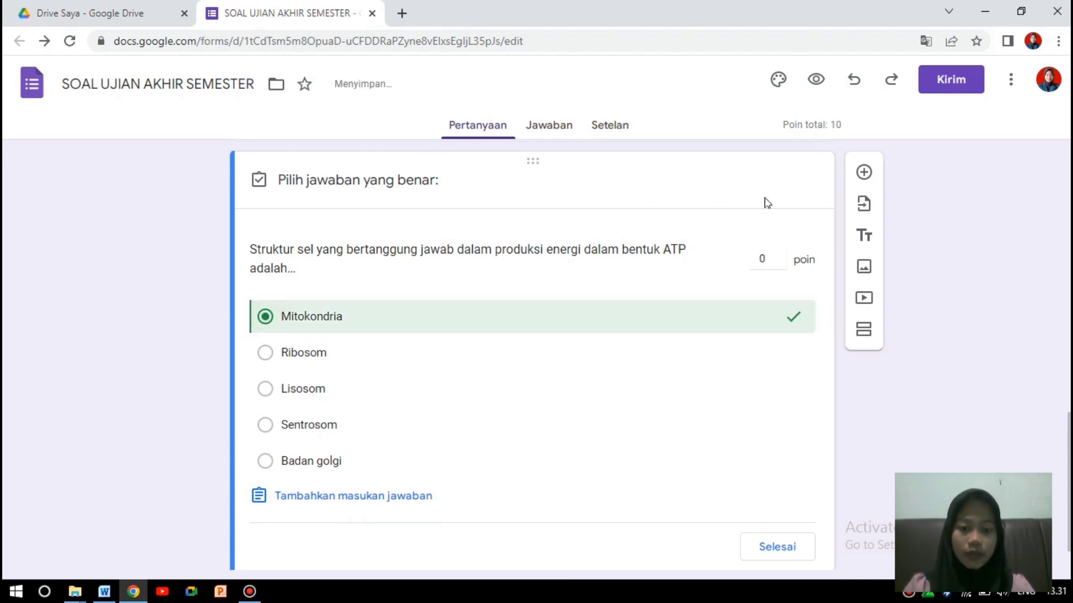
click(765, 258)
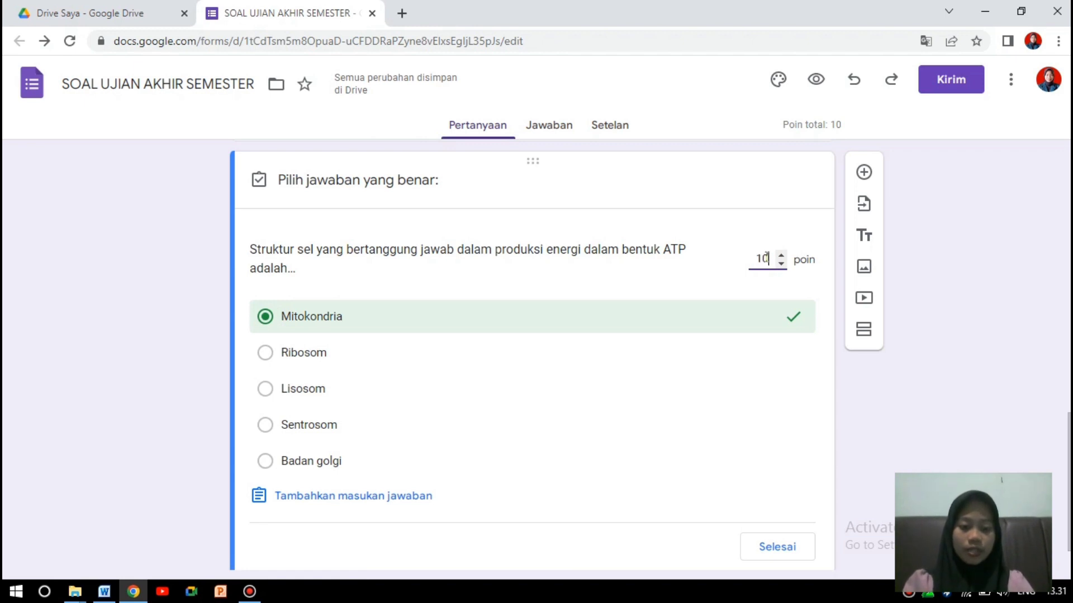
drag(1069, 455, 1068, 486)
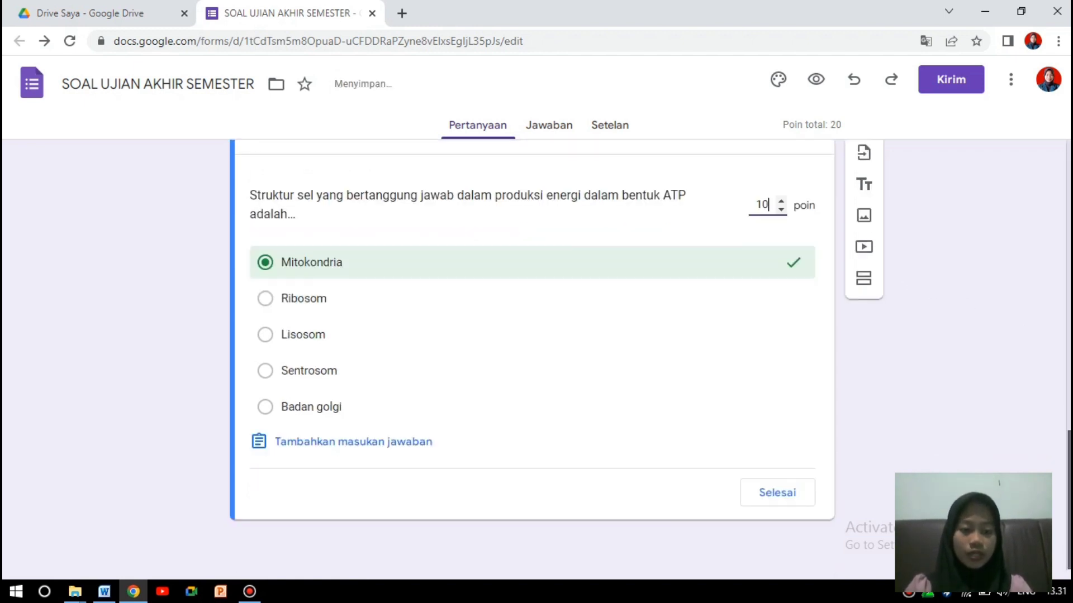
click(777, 495)
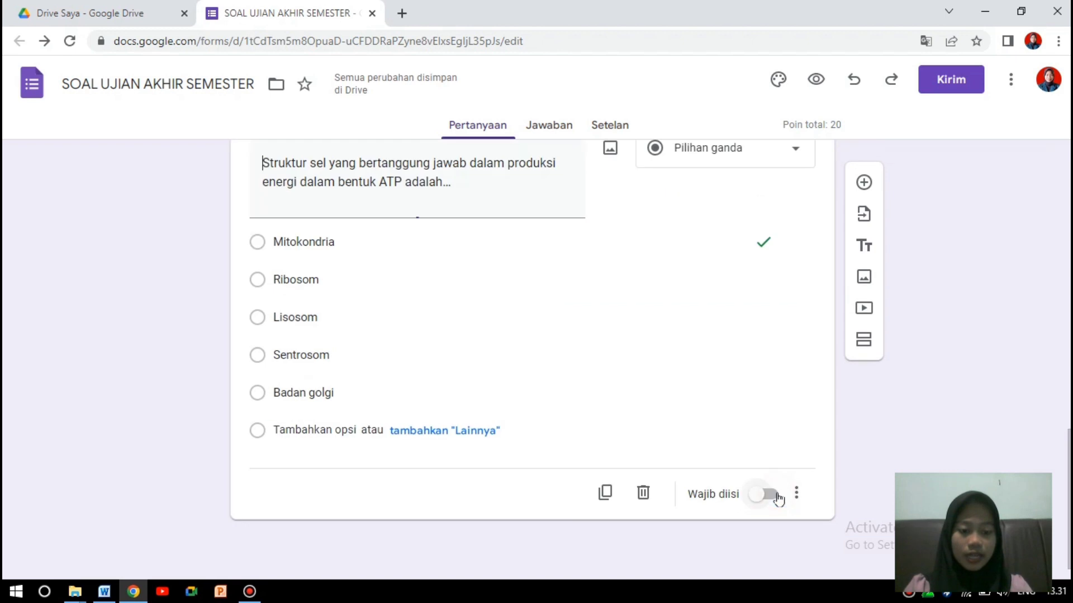
click(769, 529)
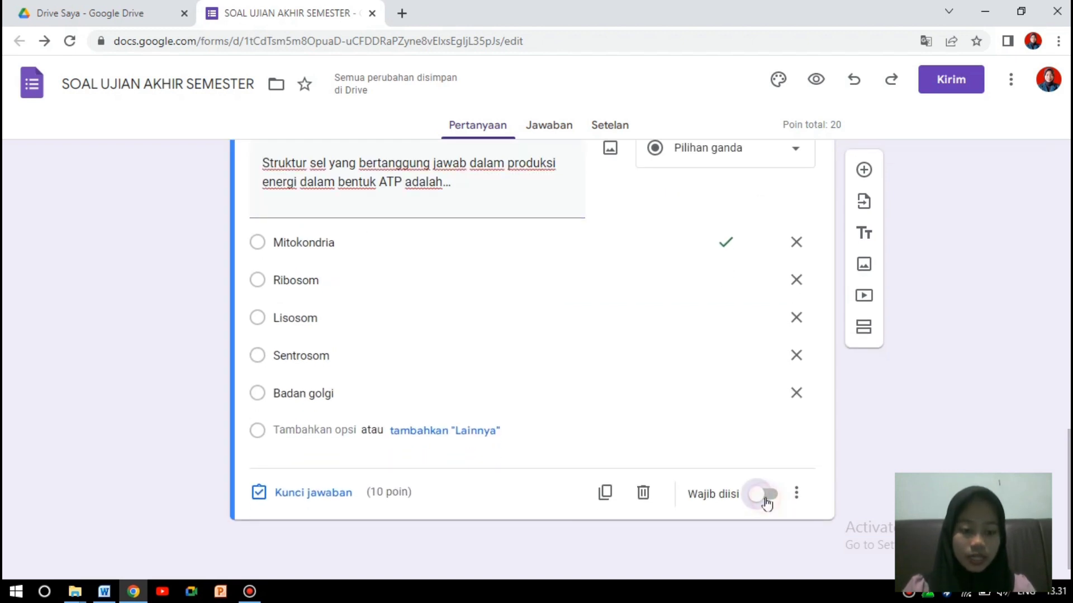
click(765, 496)
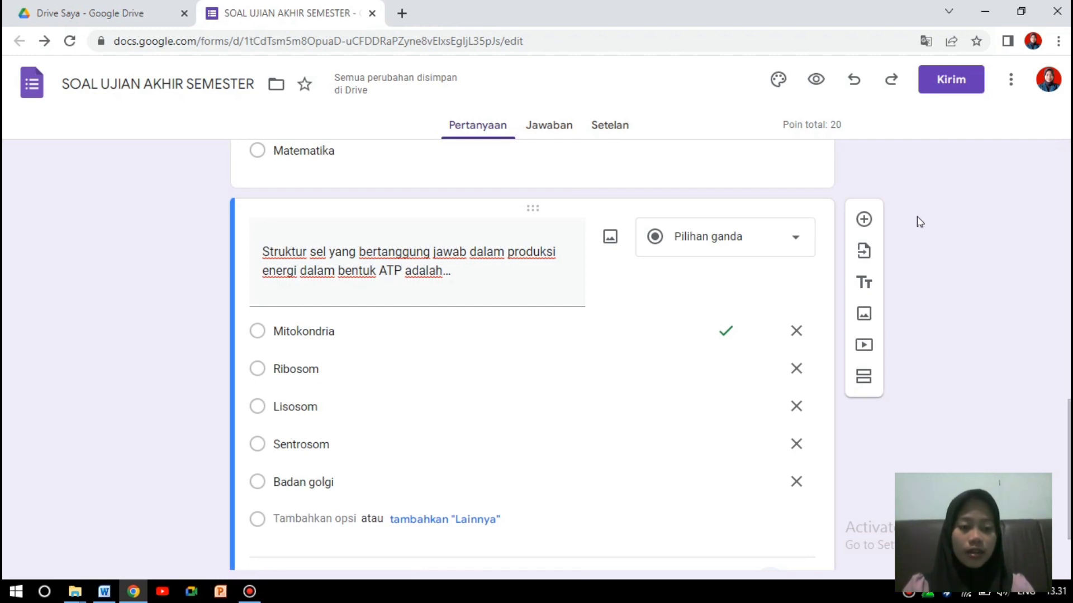
Add a question whose text is 'Bagian yang bertanda X dan Y berturut-turut adalah ...' copied from Word.
click(863, 220)
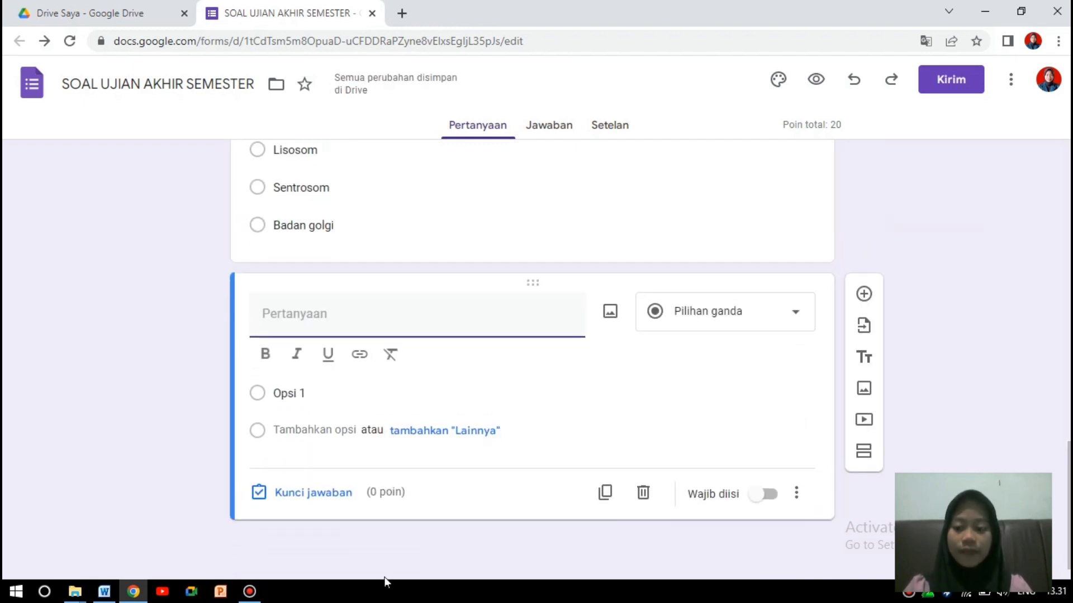
click(116, 594)
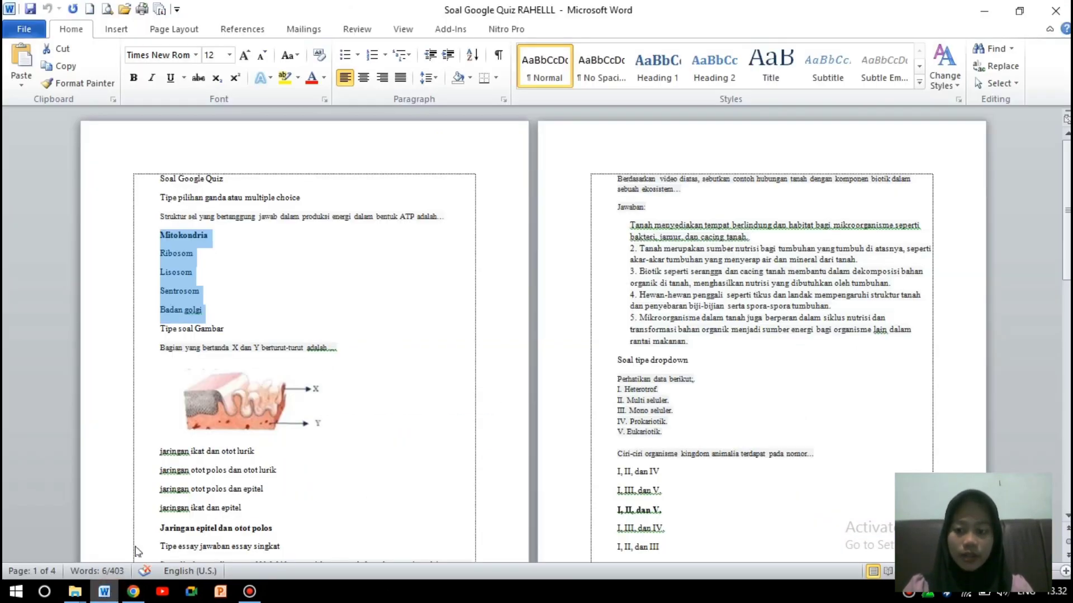
click(355, 336)
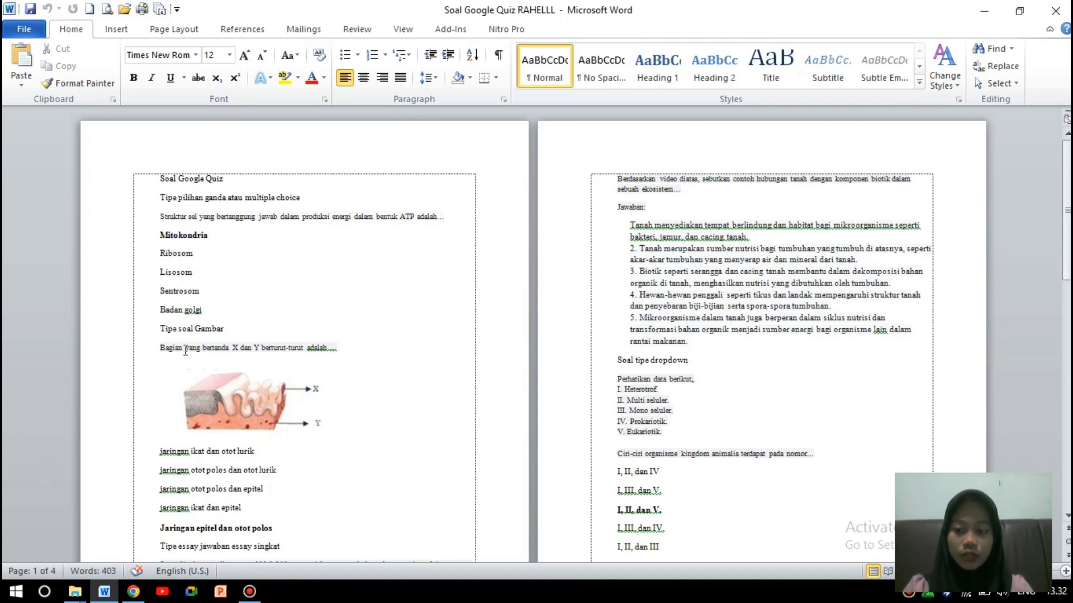
drag(159, 348, 360, 355)
key(ctrl+c)
click(133, 592)
click(277, 328)
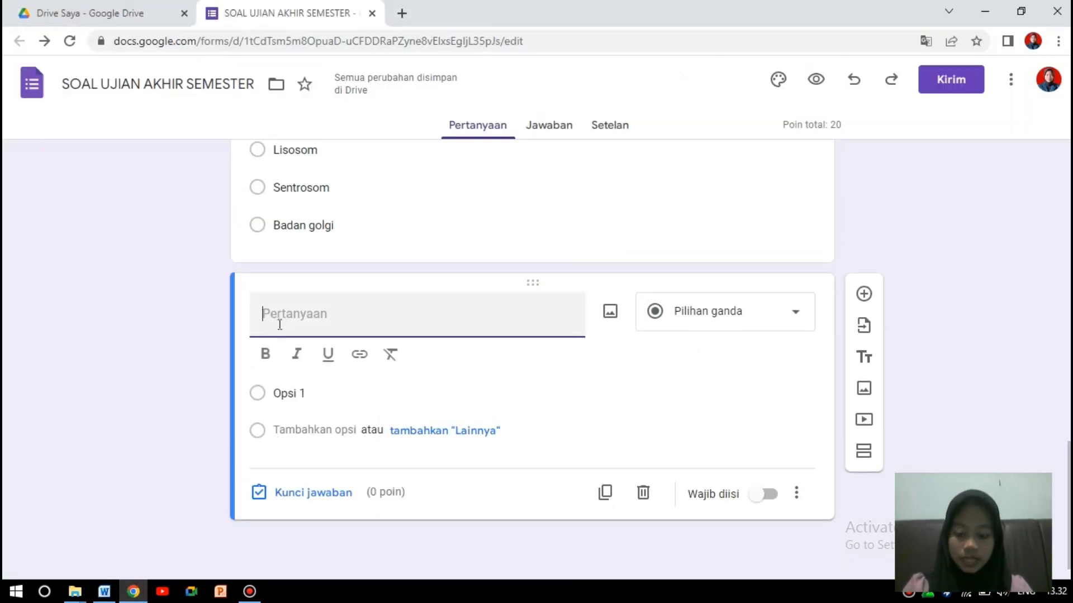
key(ctrl+v)
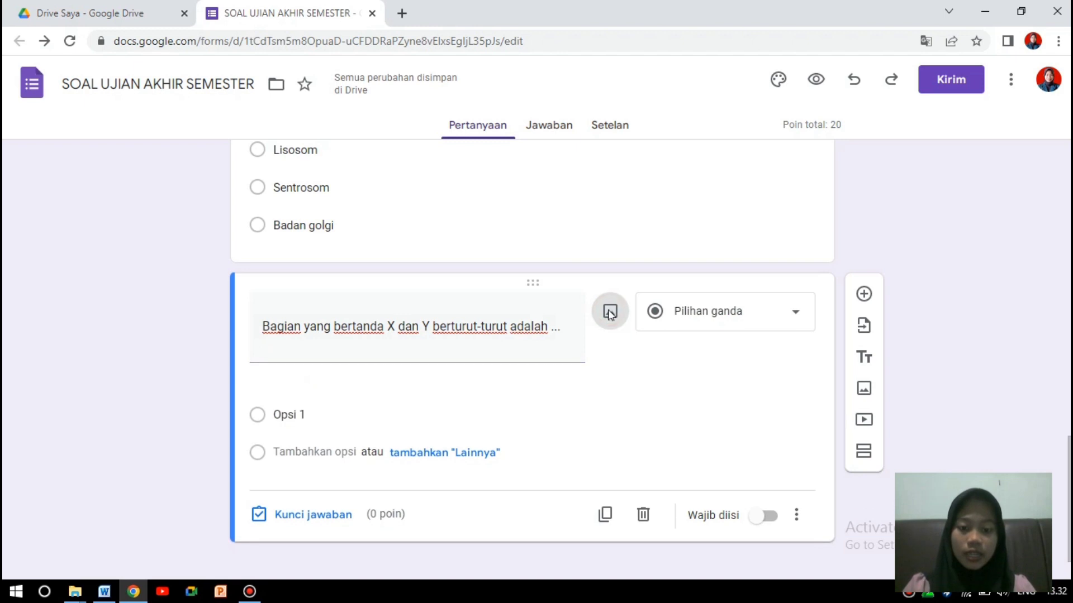
Attach the WhatsApp tissue diagram from Downloads, with parts labelled X and Y, to the question.
click(610, 313)
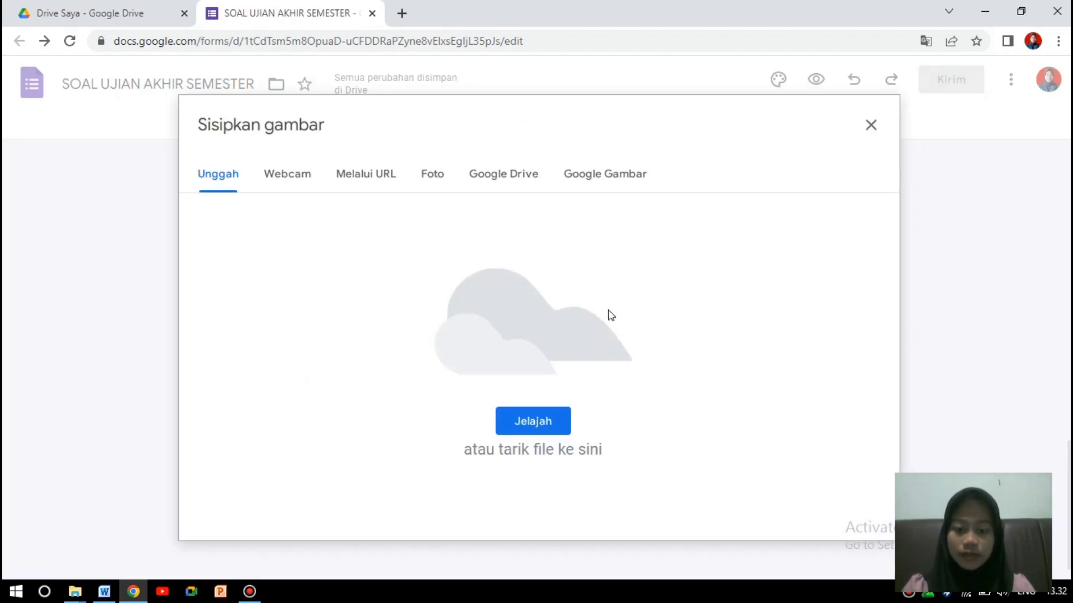
click(524, 422)
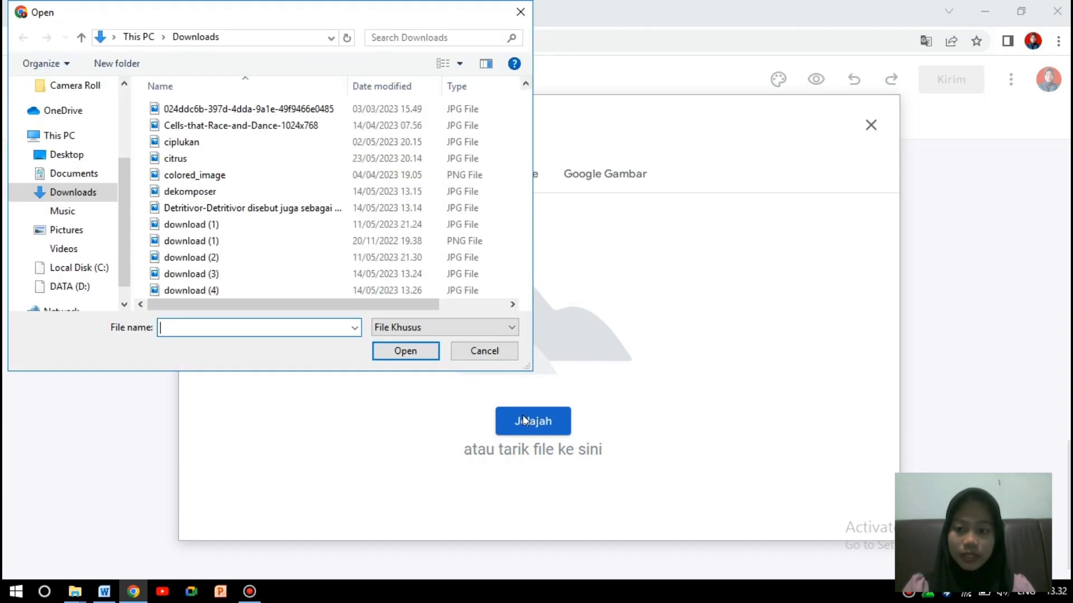
drag(525, 103, 523, 270)
click(477, 248)
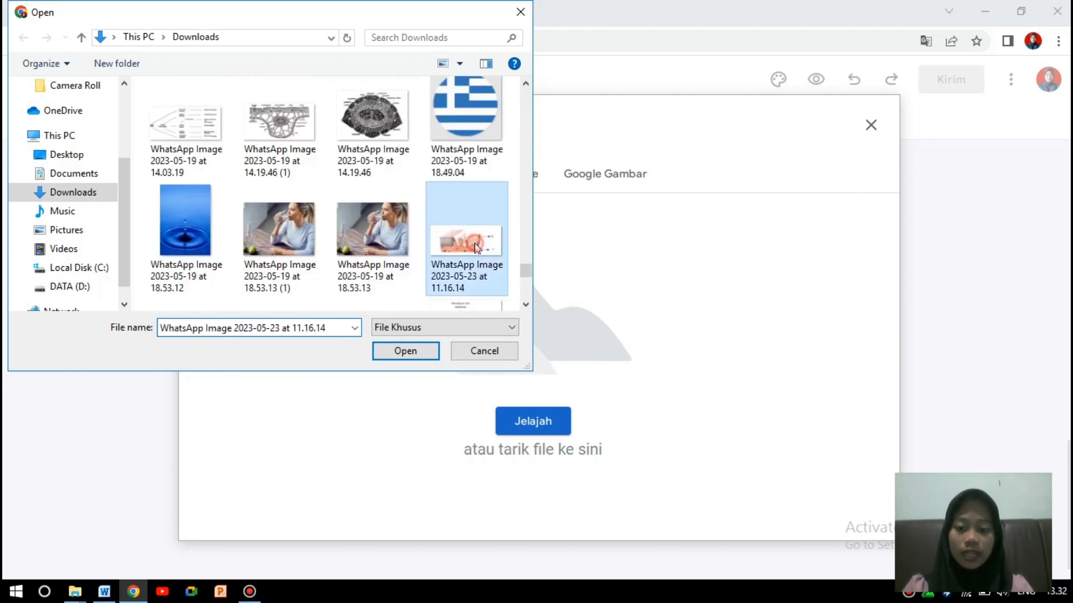
click(423, 358)
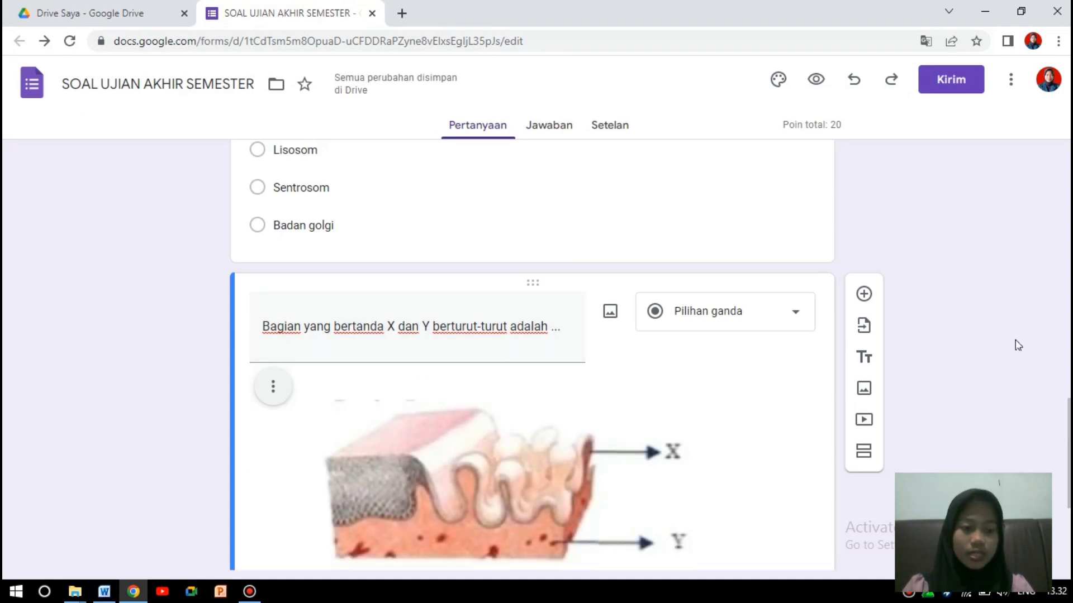
Paste the five tissue answers from Word as options, jaringan ikat dan otot lurik to Jaringan epitel dan otot polos.
scroll(532, 358, down, 4)
scroll(532, 357, up, 3)
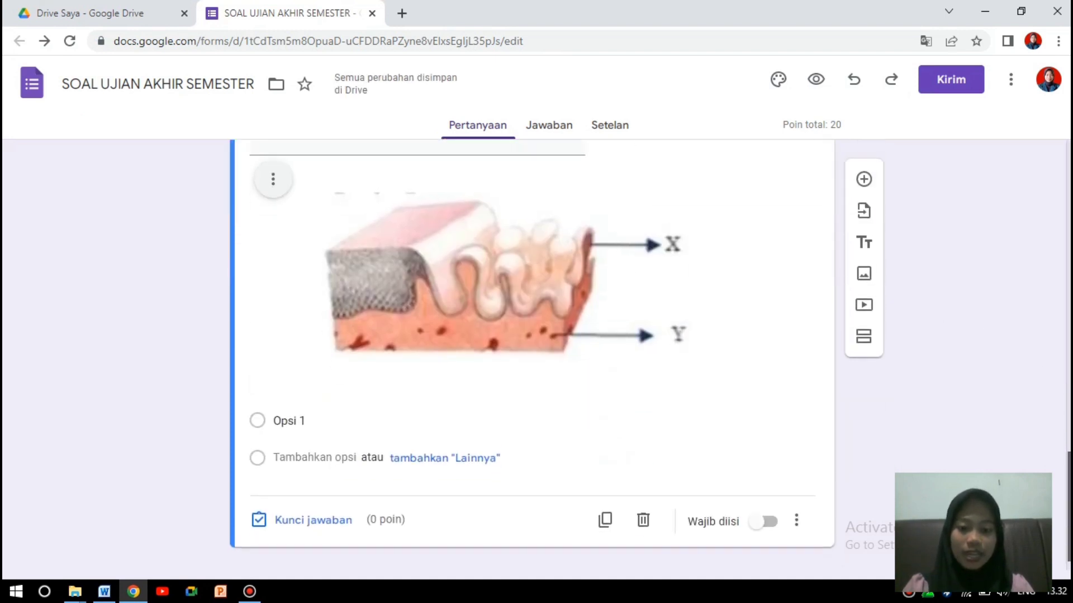
scroll(428, 407, down, 3)
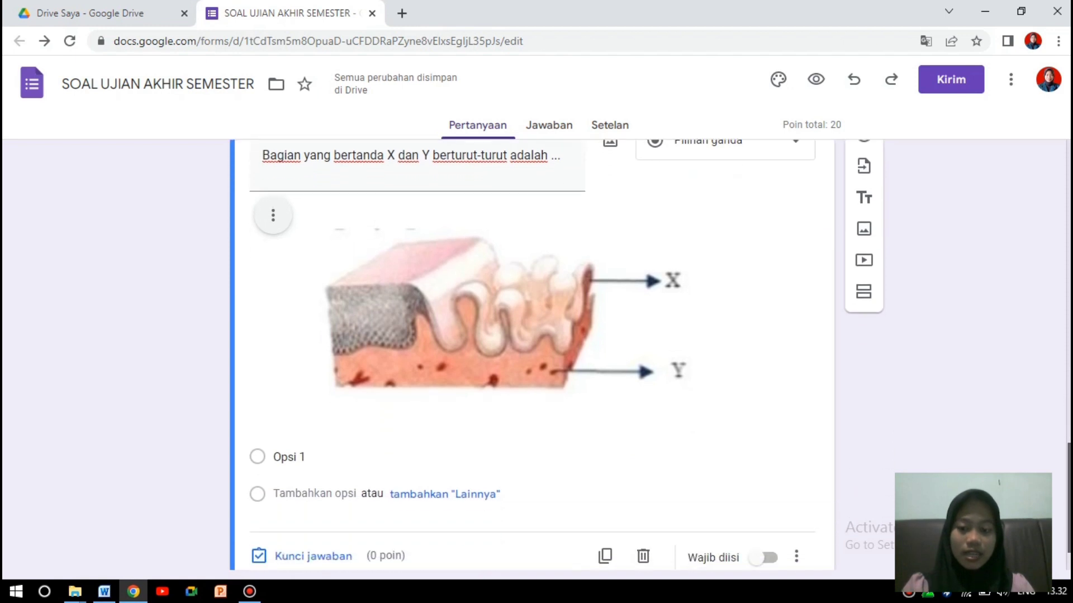
click(345, 412)
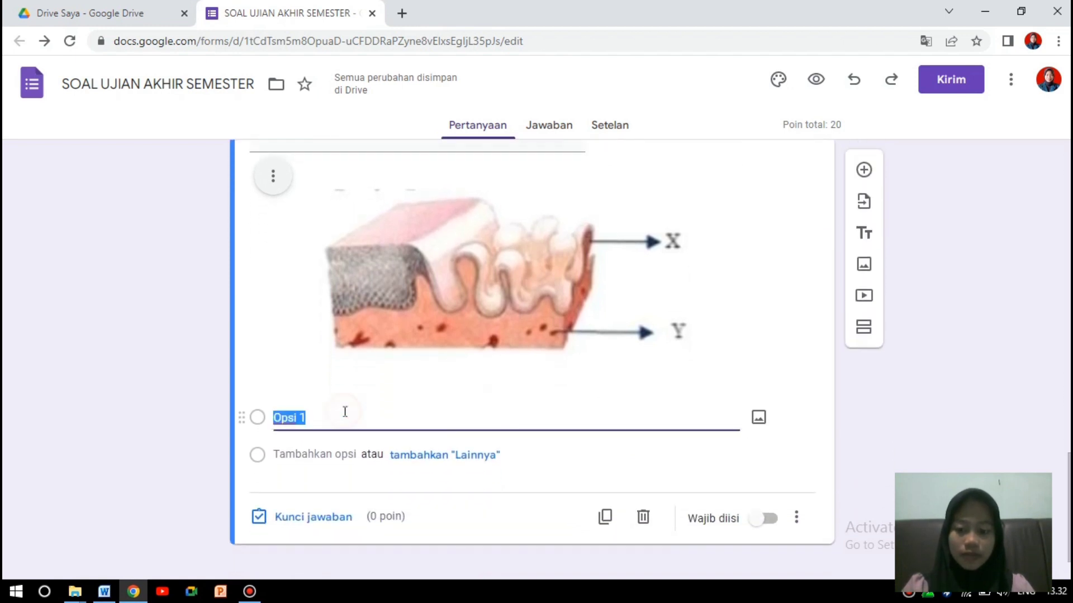
click(109, 590)
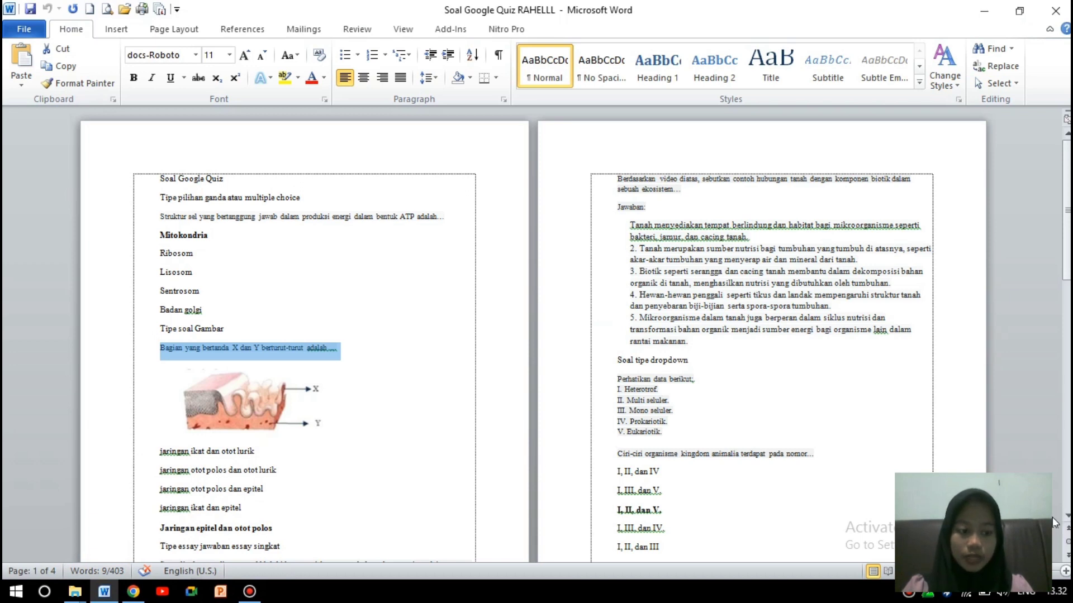
scroll(415, 472, down, 3)
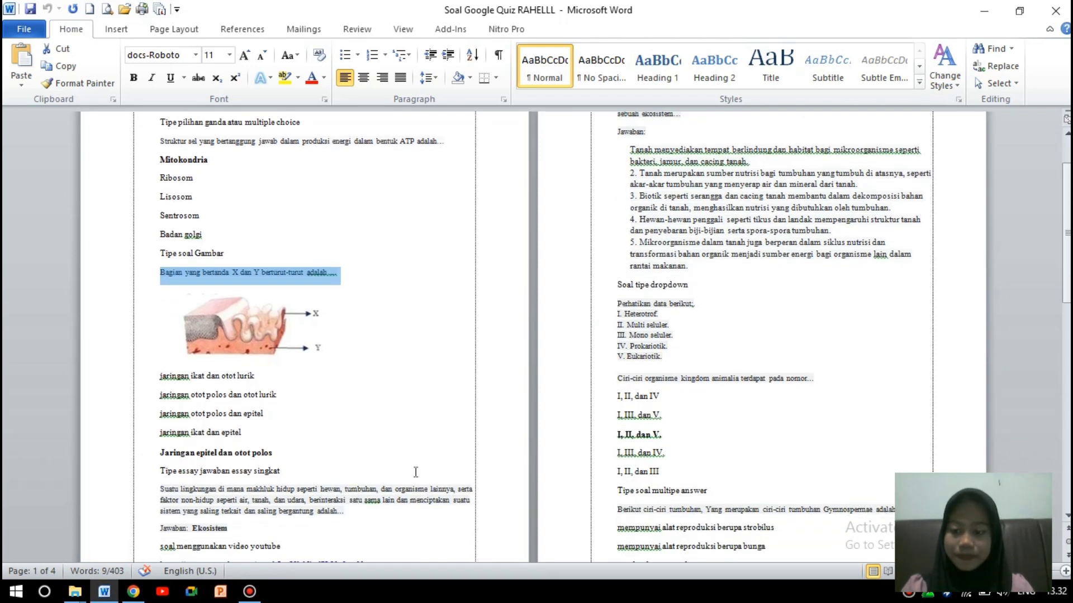
drag(160, 376, 281, 455)
key(ctrl+c)
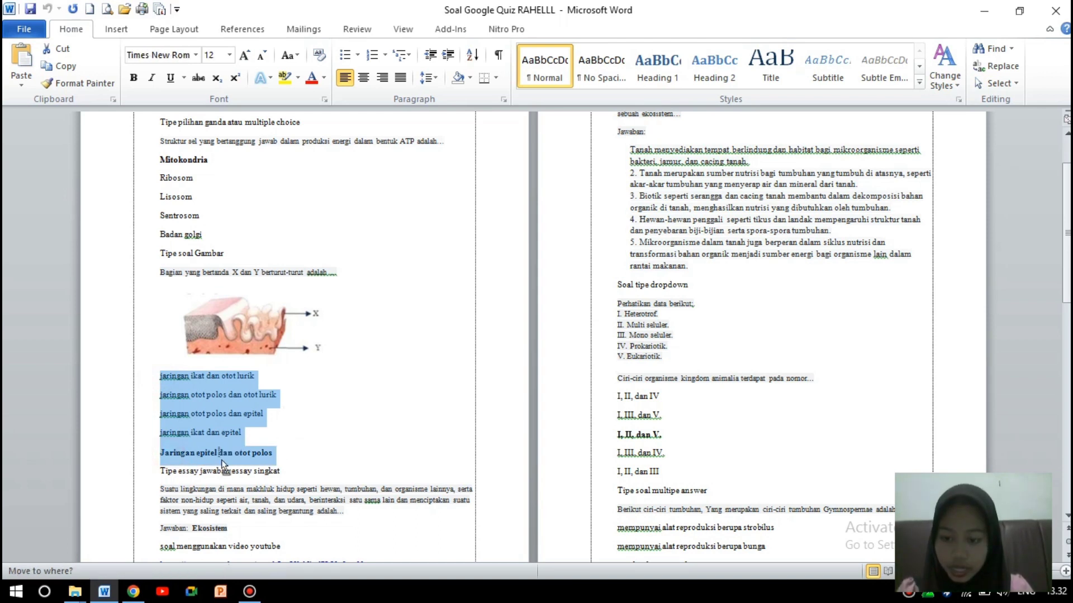
click(257, 460)
click(134, 592)
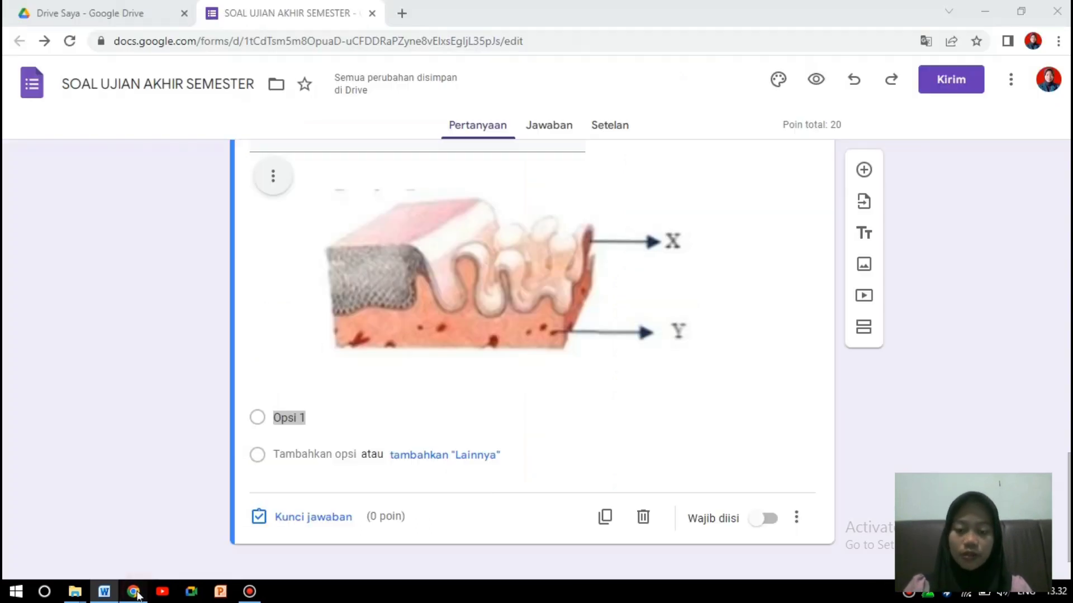
click(336, 419)
key(ctrl+v)
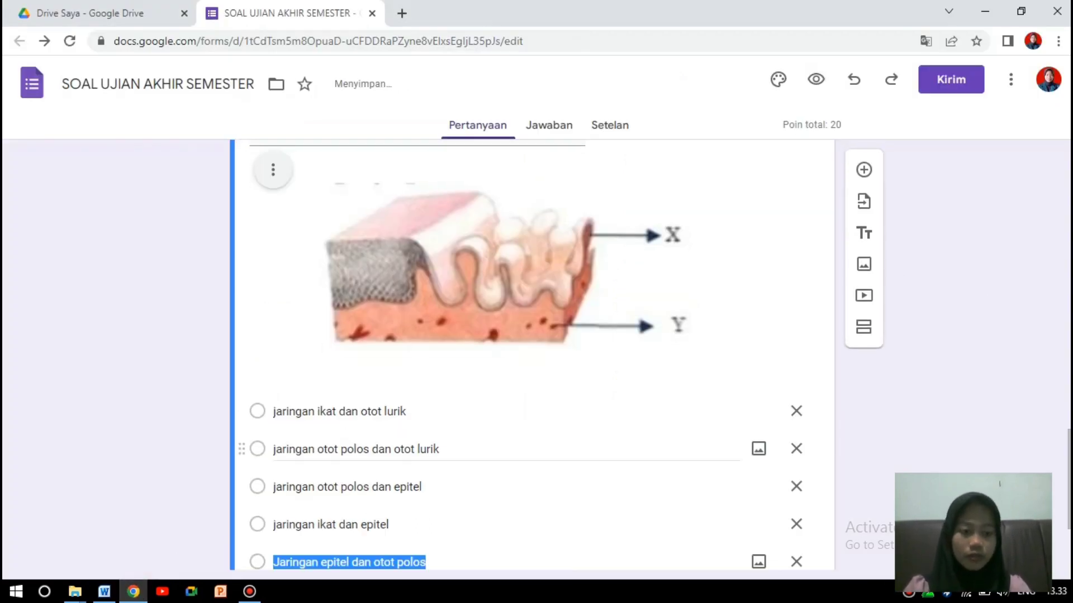
drag(1069, 480, 1069, 518)
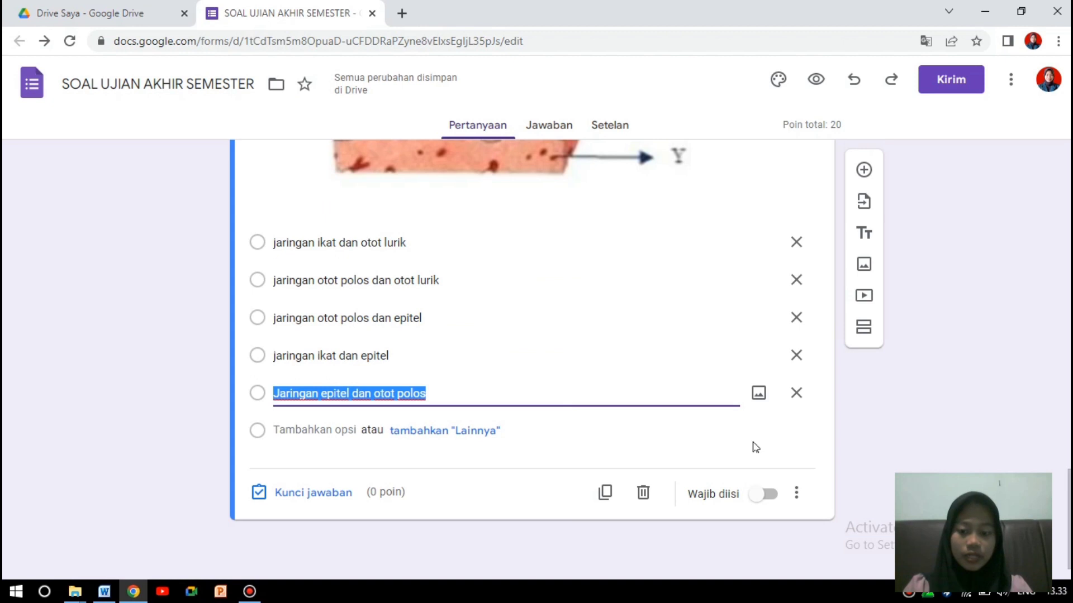
Key Jaringan epitel dan otot polos as the correct answer, worth 10 points.
click(342, 495)
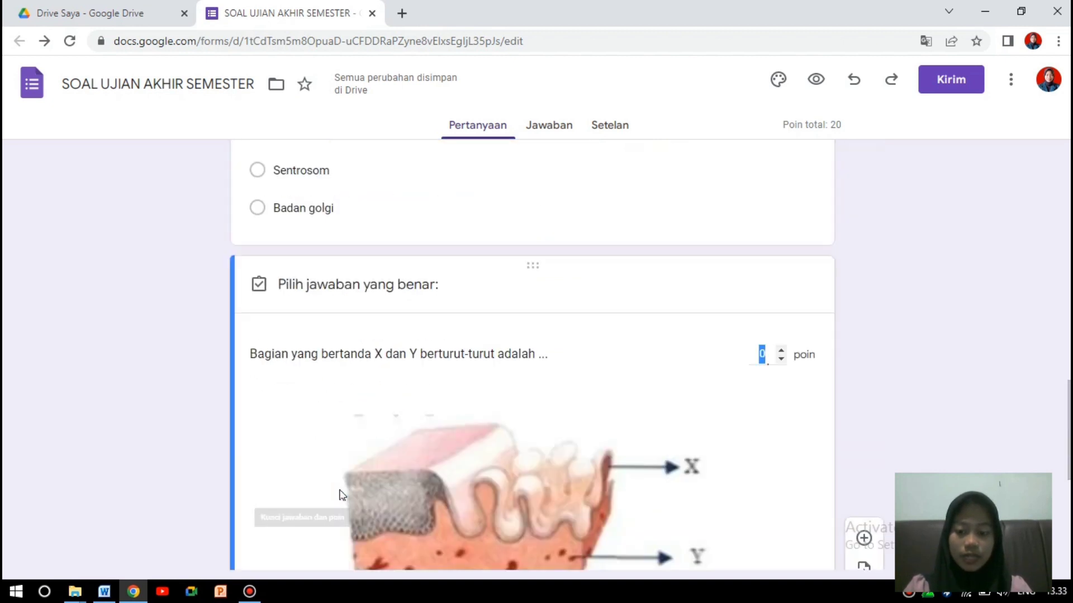
drag(1068, 437, 1069, 514)
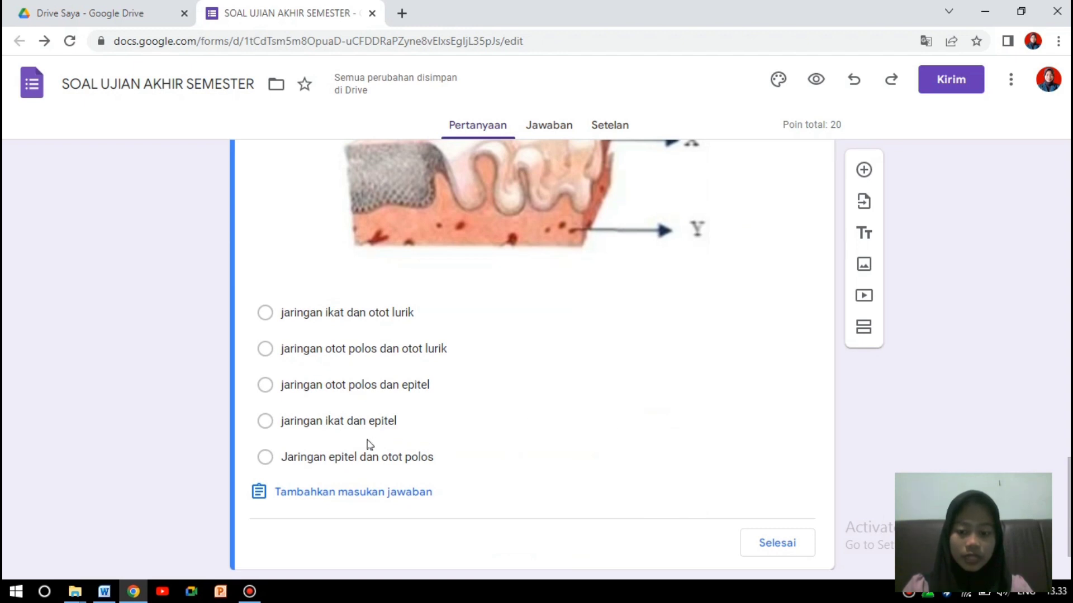
click(265, 458)
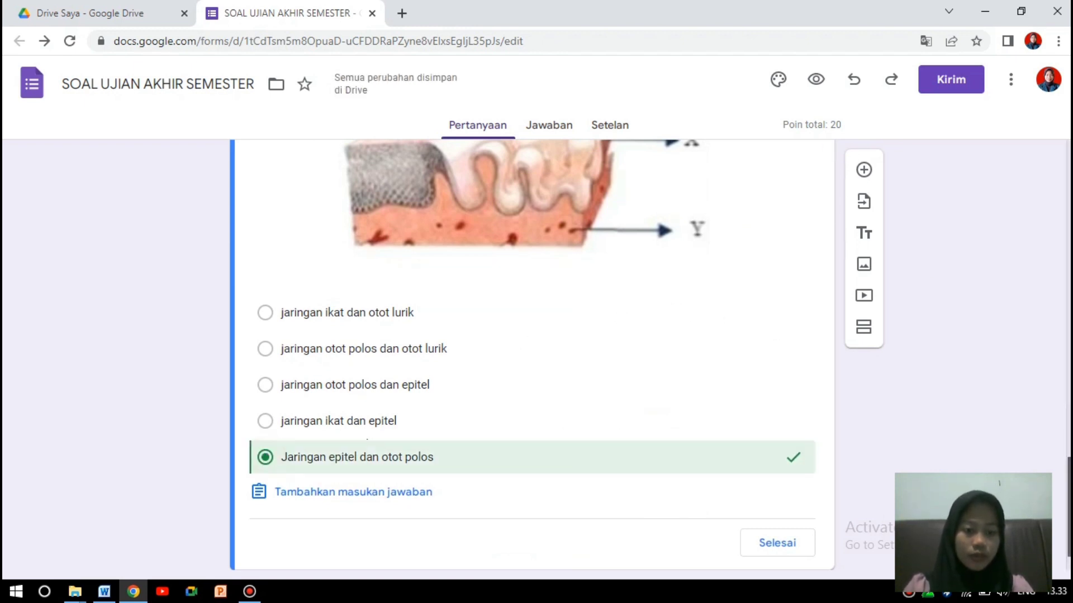
scroll(807, 232, up, 4)
click(763, 225)
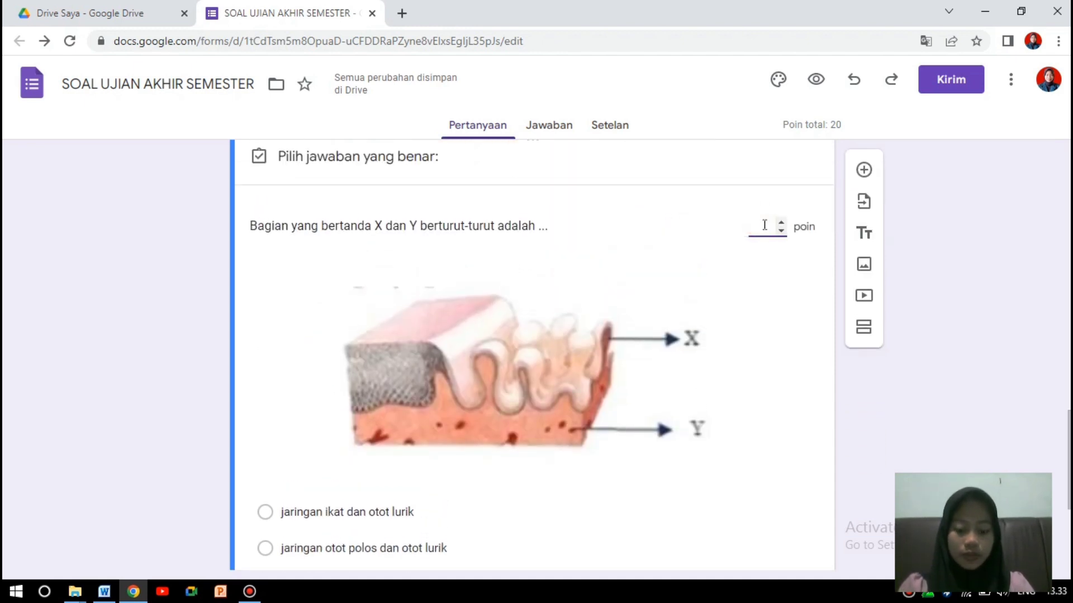
text(10)
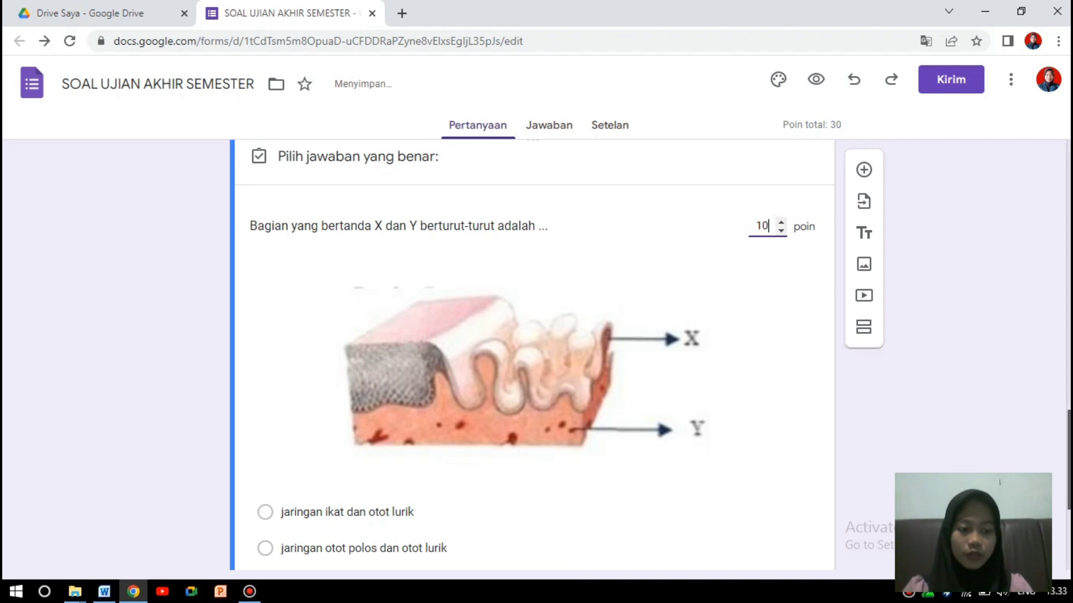
scroll(764, 226, down, 4)
click(789, 516)
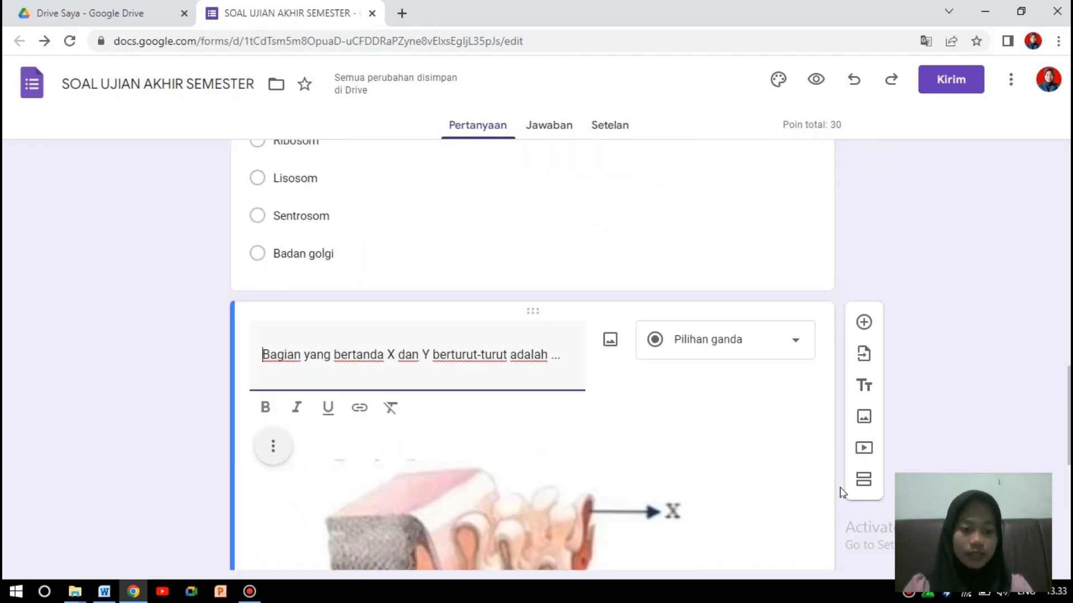
scroll(855, 346, down, 2)
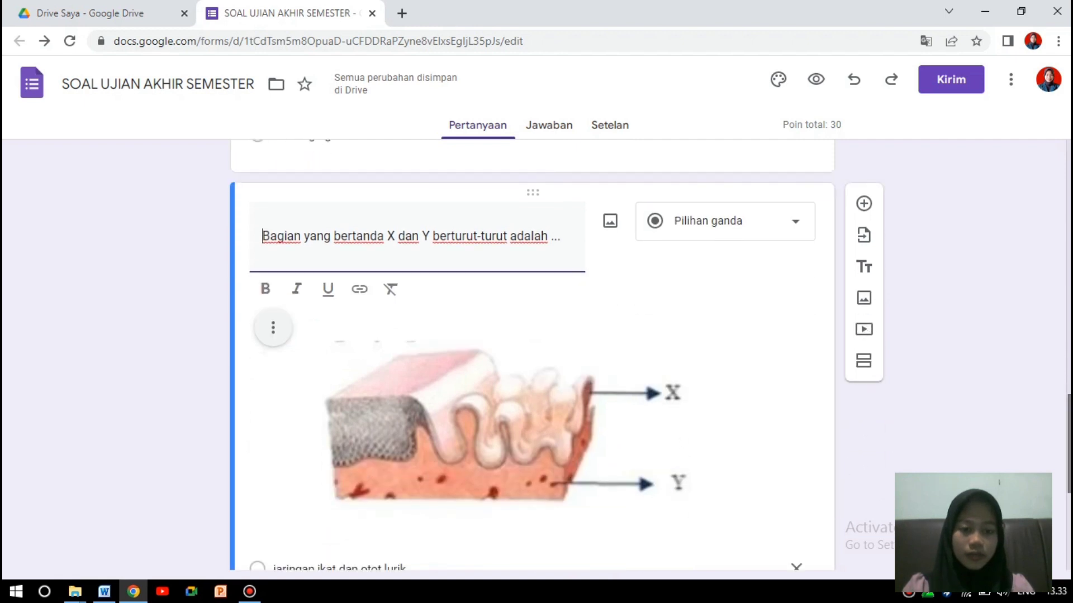
click(869, 201)
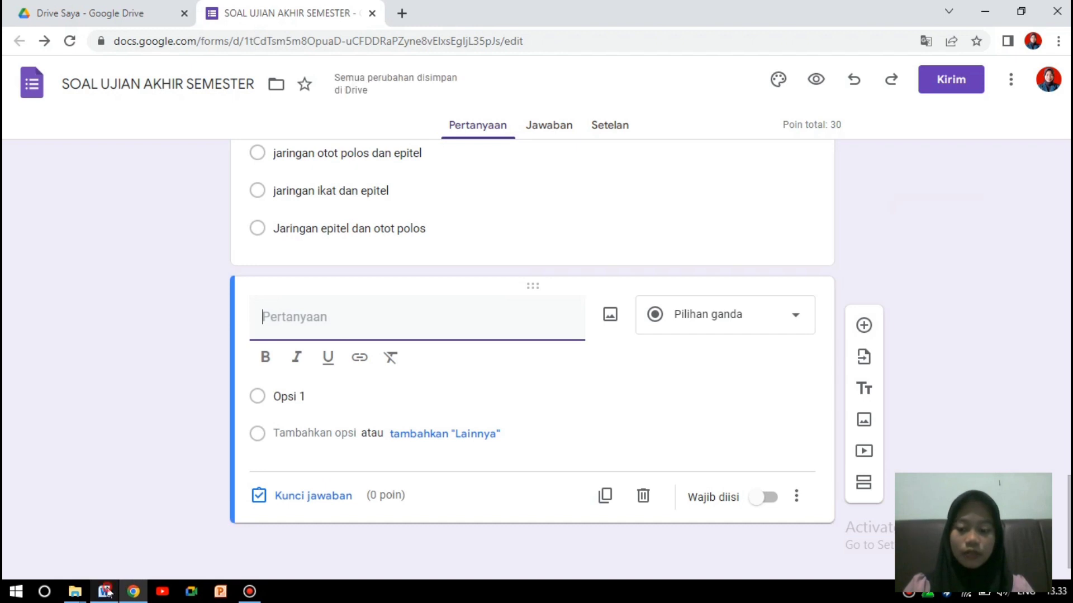
Paste the Word paragraph 'Suatu lingkungan di mana makhluk hidup…' as a new question and make it Jawaban singkat.
click(105, 592)
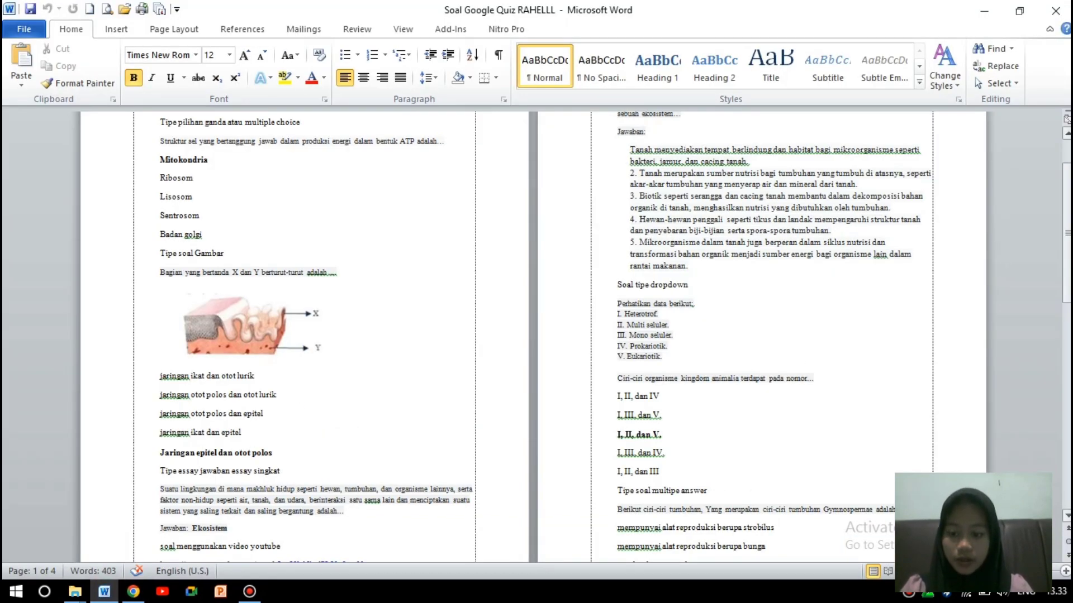
scroll(1067, 518, down, 3)
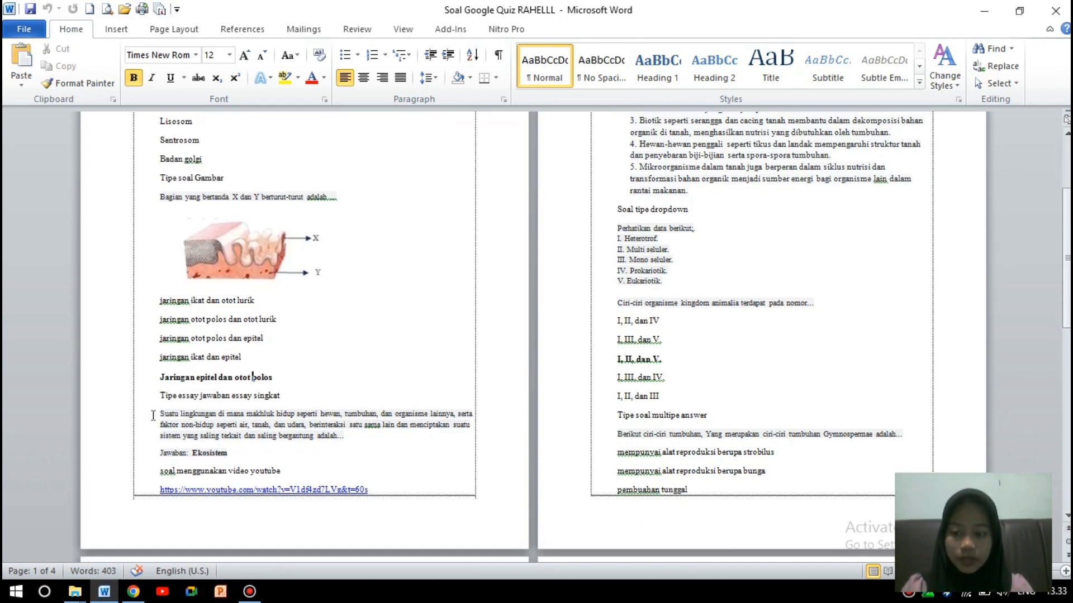
drag(155, 414, 356, 445)
key(ctrl+c)
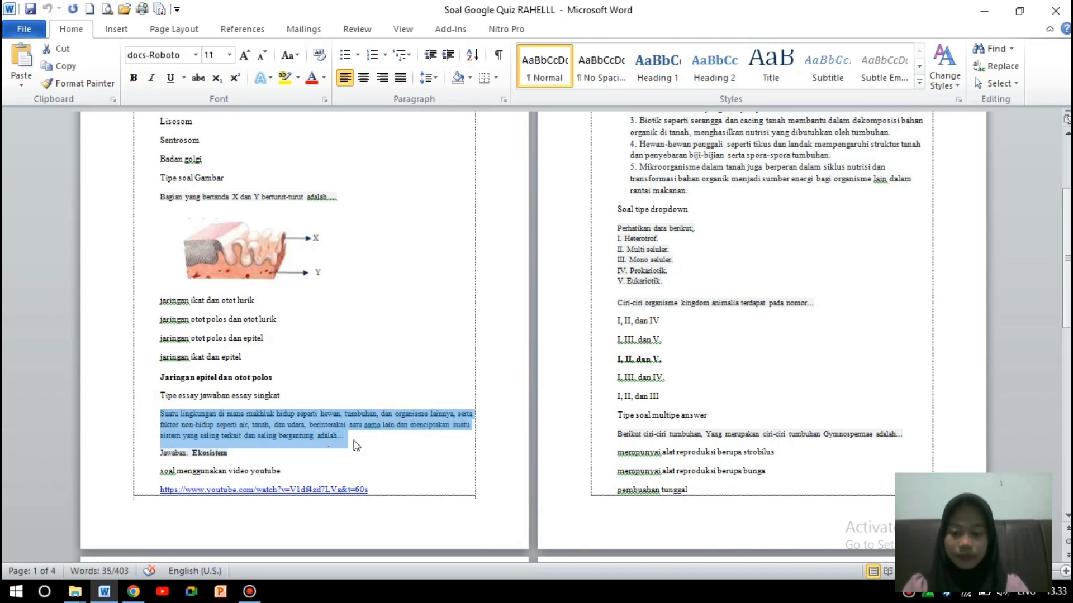
click(133, 592)
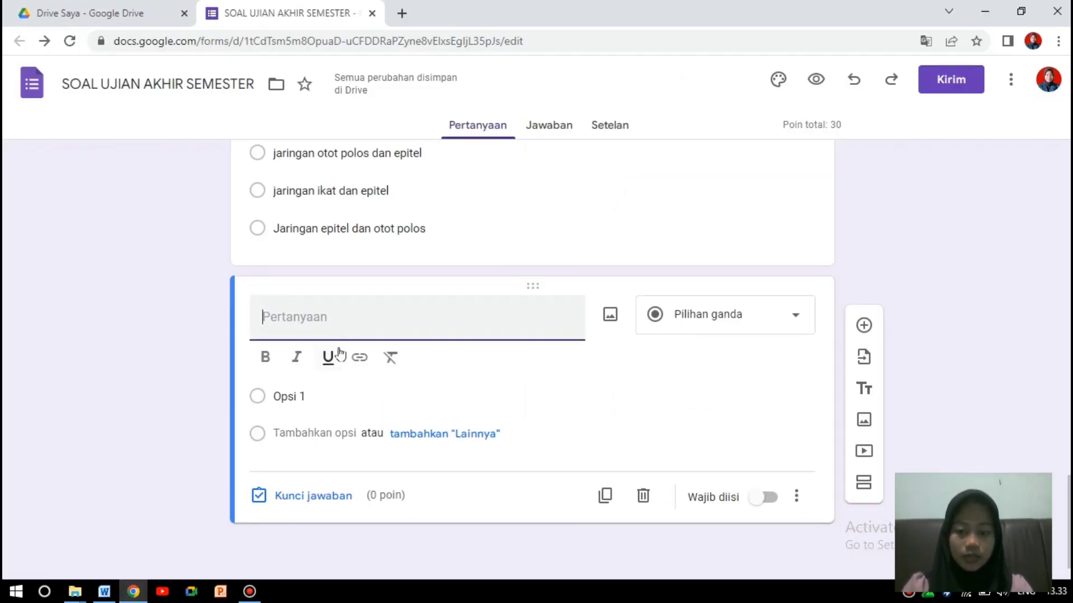
key(ctrl+v)
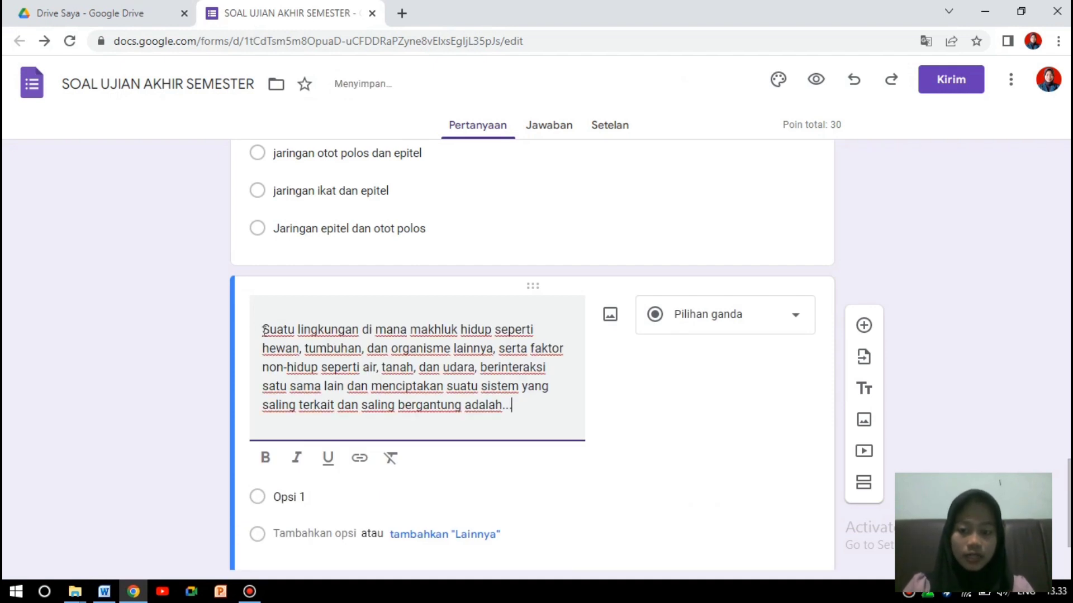
click(263, 309)
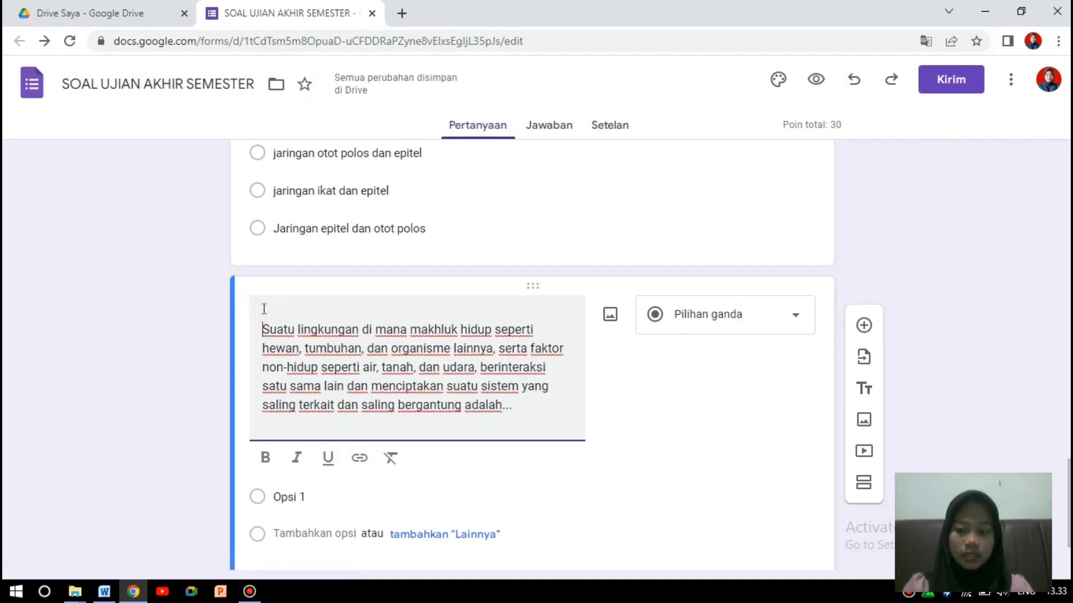
click(798, 321)
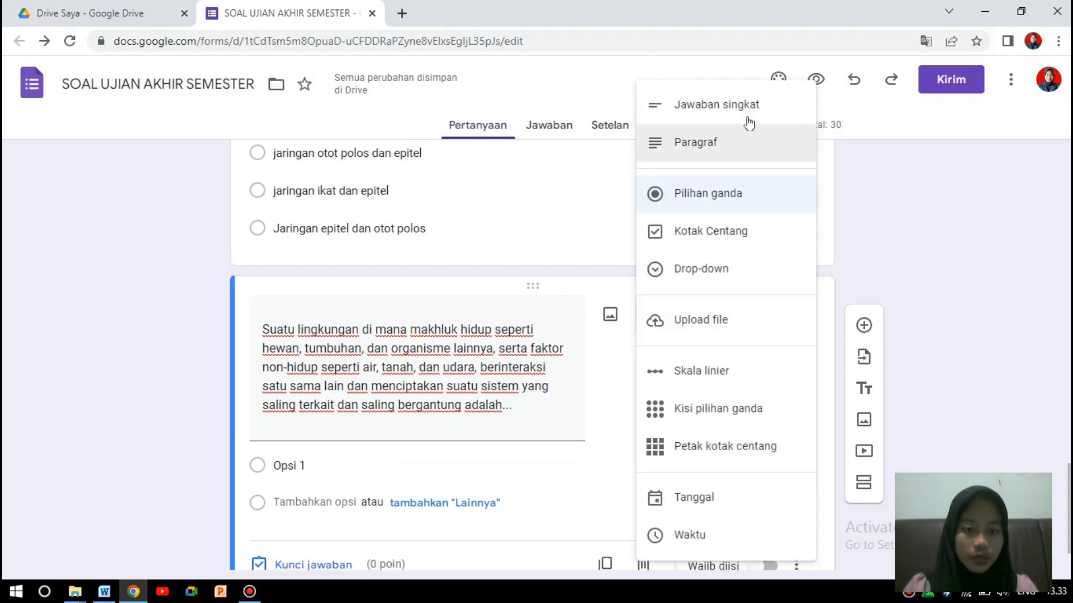
click(747, 109)
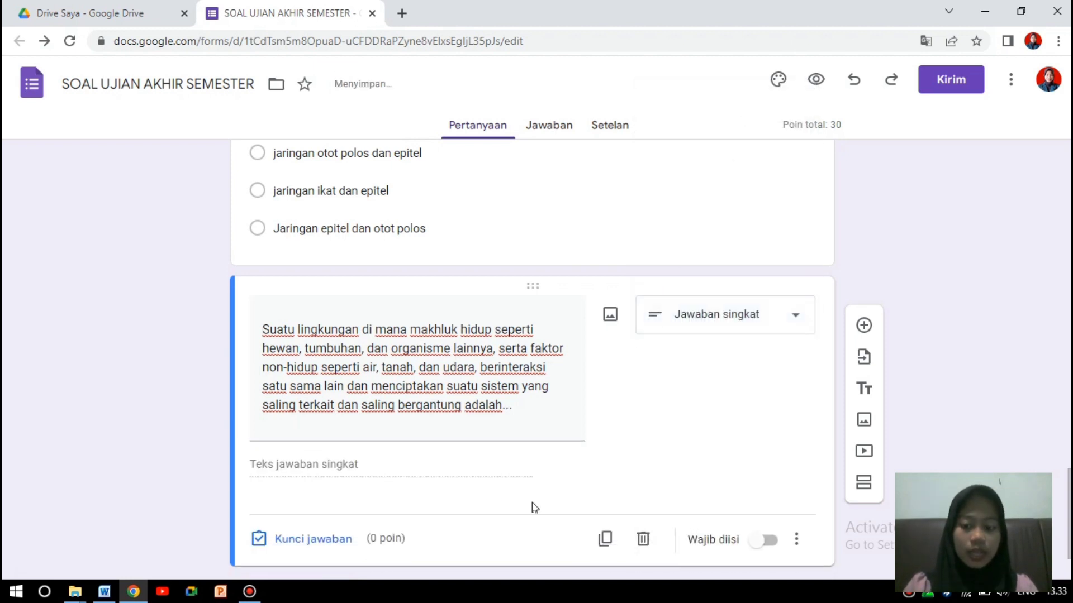
drag(1068, 511, 1068, 526)
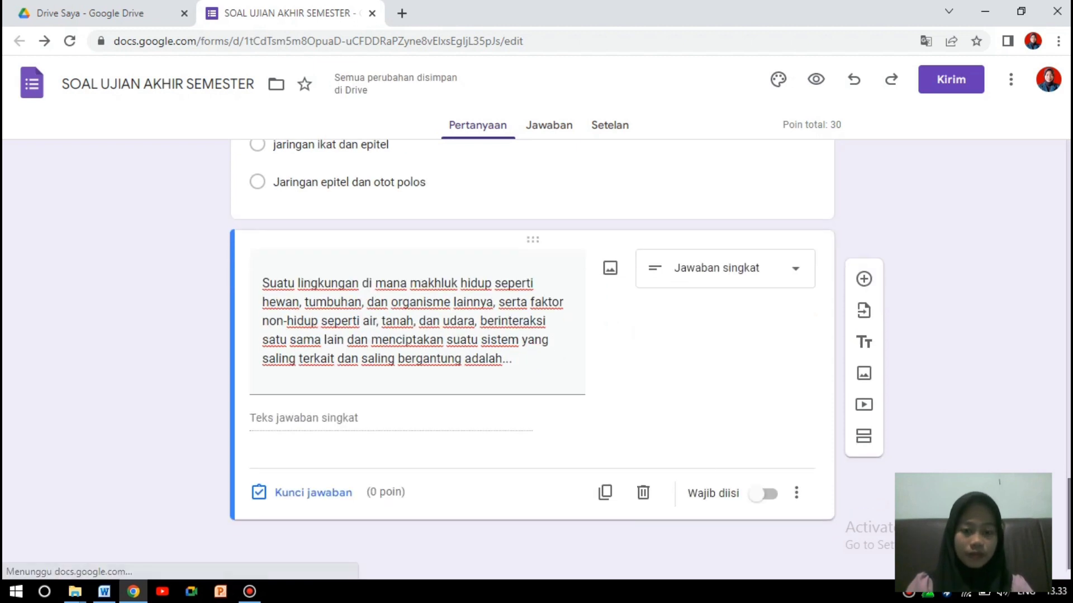
Open the answer key, enter trial answers, then erase them and dismiss the feedback box.
click(312, 496)
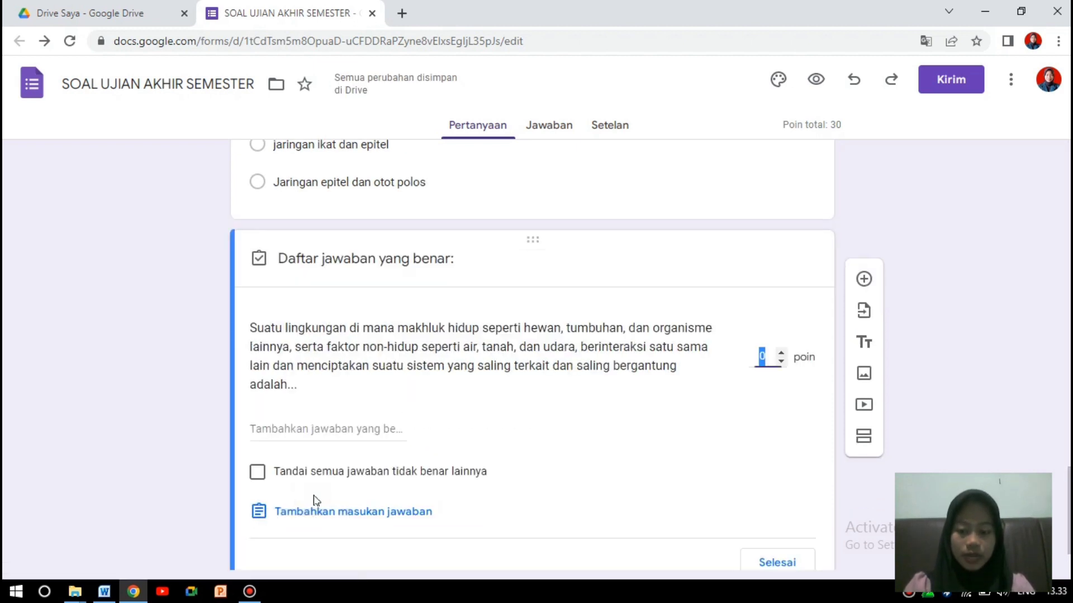
click(318, 436)
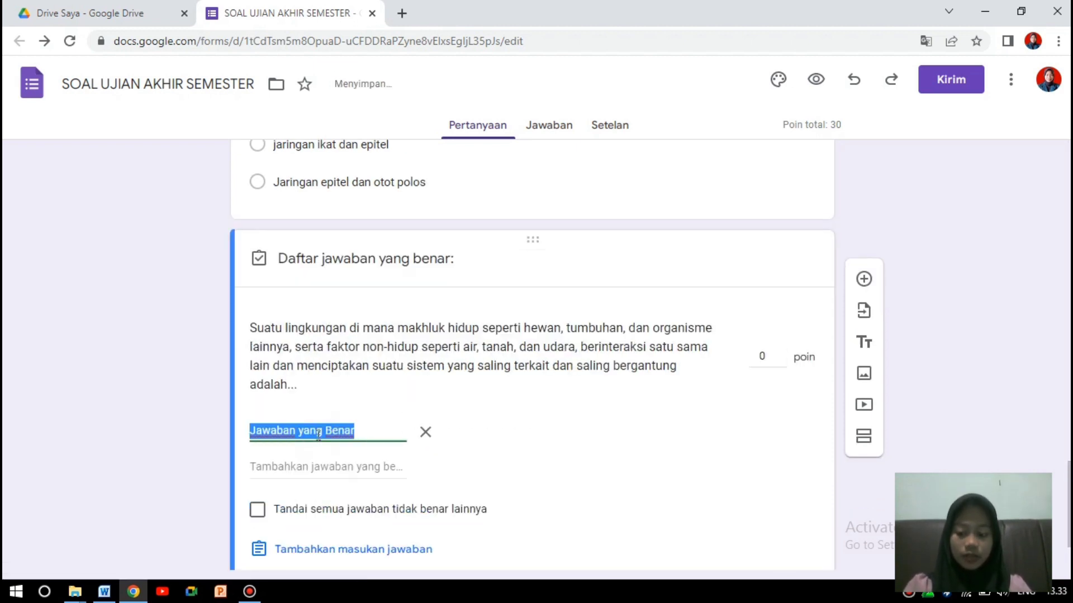
key(Caps_Lock)
text(E)
key(Caps_Lock)
text(kosistem)
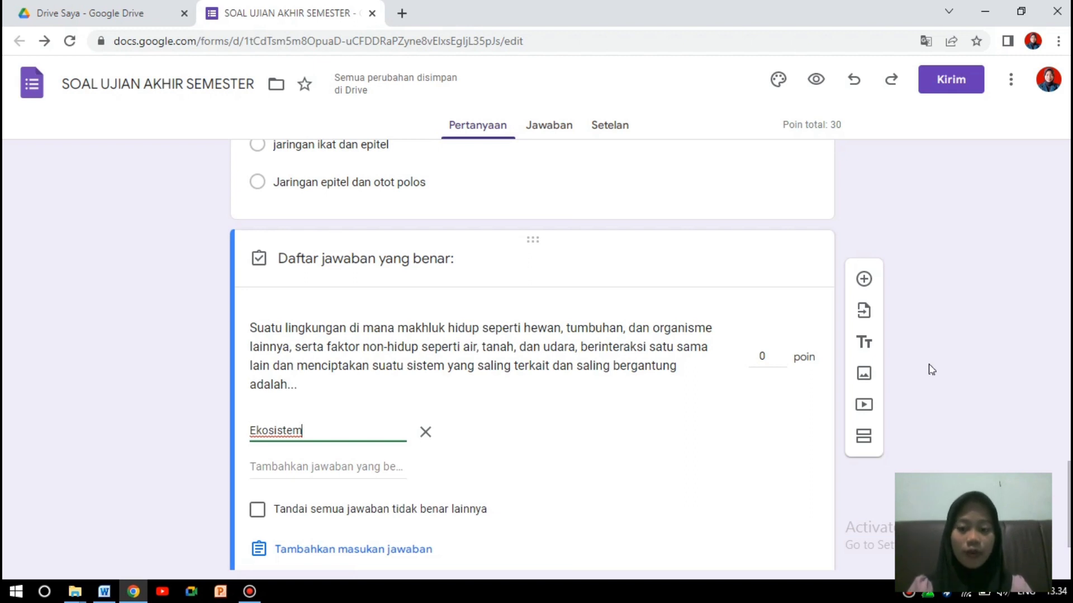
click(344, 468)
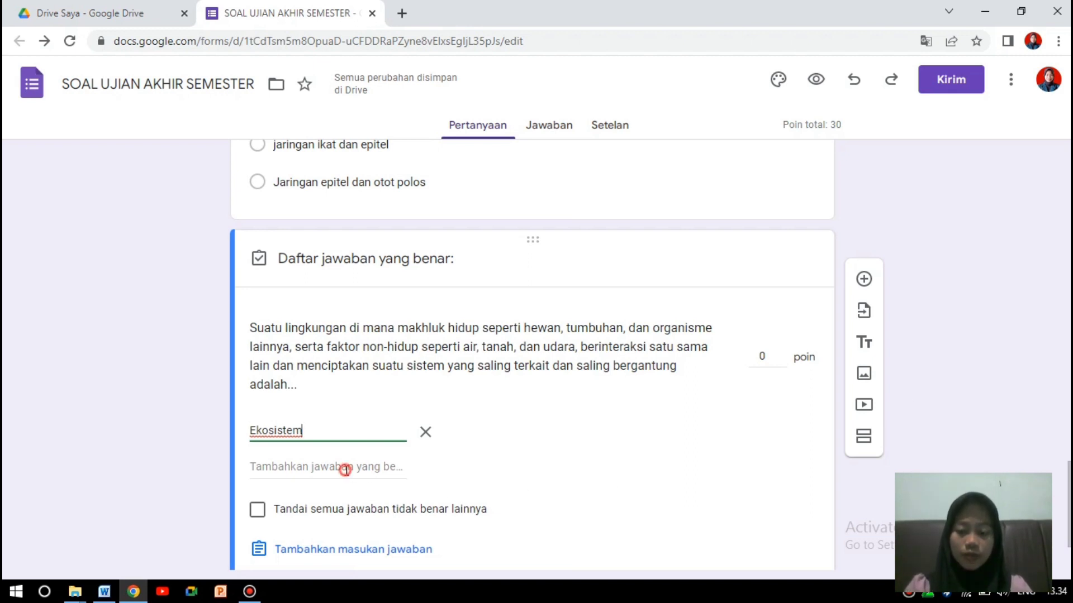
text(ekosistem)
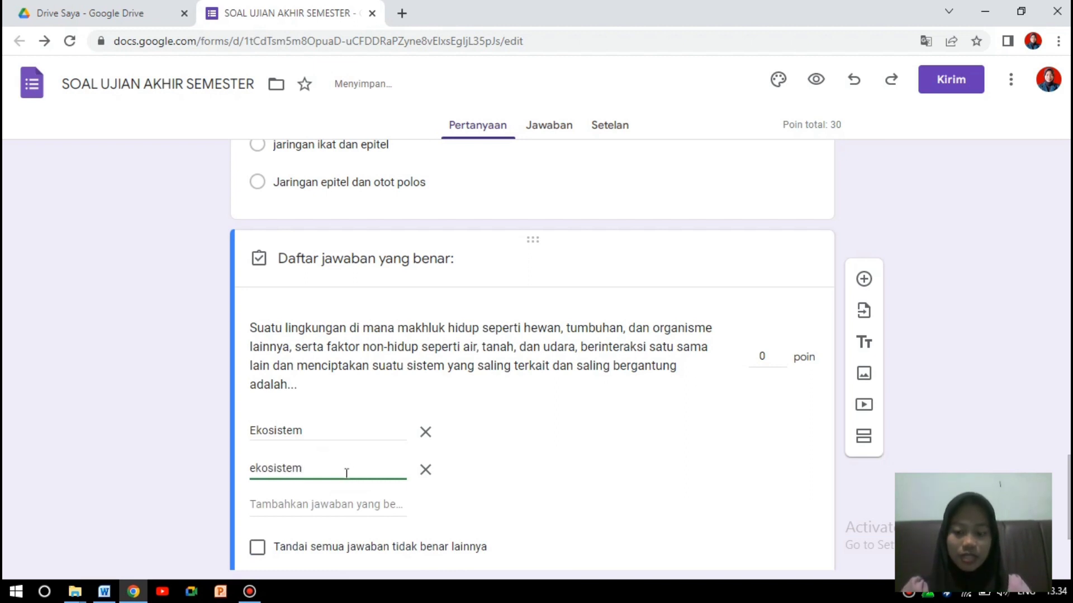
click(350, 505)
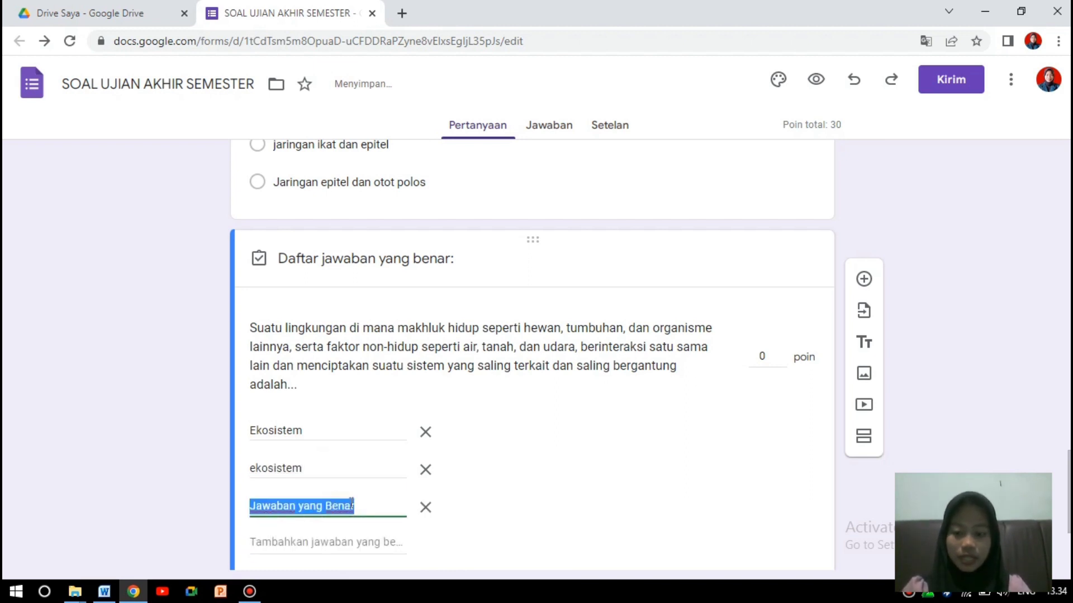
click(367, 505)
key(BackSpace)
key(BackSpace)
key(BackSpace)
key(BackSpace)
key(BackSpace)
key(BackSpace)
key(BackSpace)
key(BackSpace)
key(BackSpace)
key(BackSpace)
key(BackSpace)
key(BackSpace)
key(BackSpace)
key(BackSpace)
key(BackSpace)
key(BackSpace)
key(BackSpace)
key(BackSpace)
key(BackSpace)
key(BackSpace)
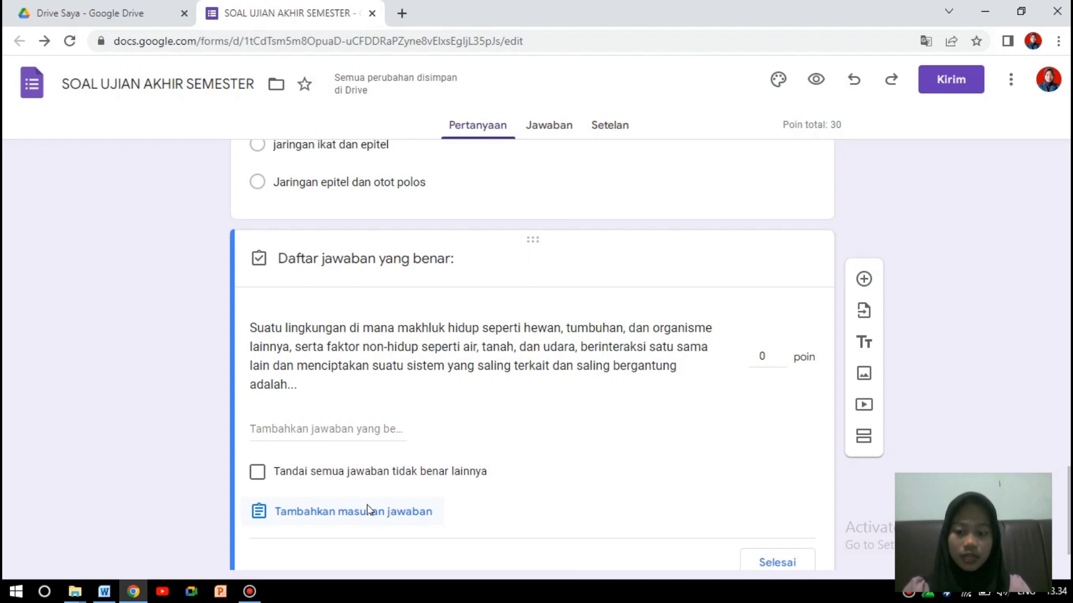
click(387, 512)
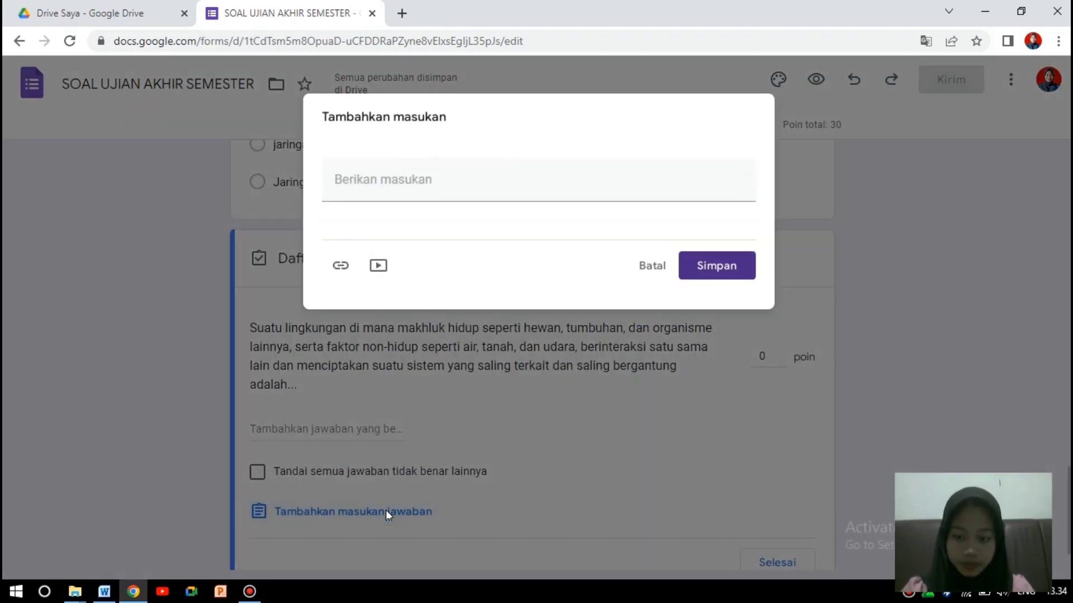
click(658, 279)
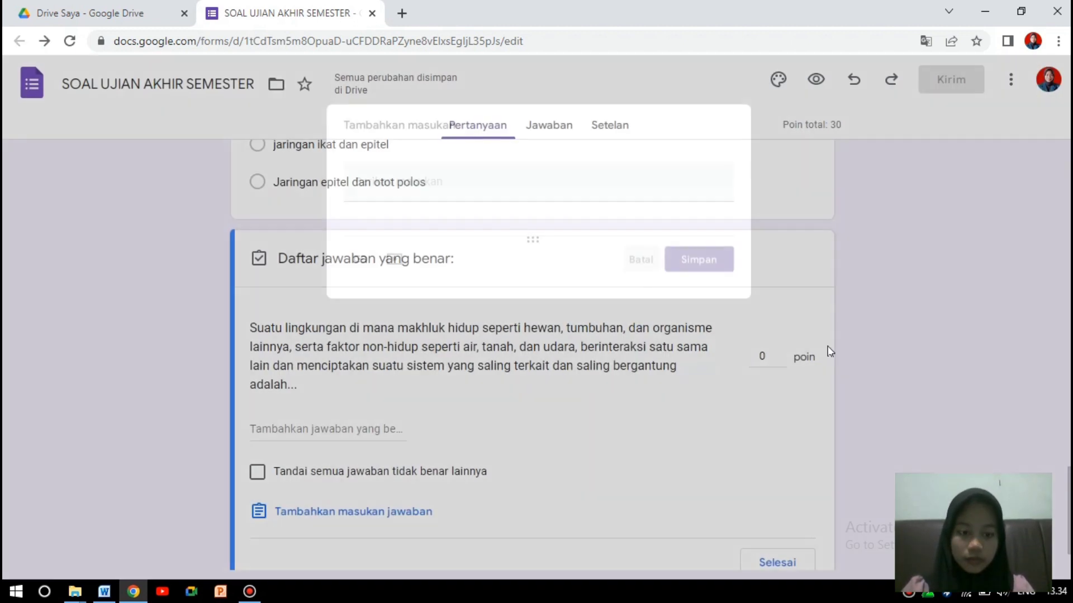
Add EKOSISTEM as an accepted correct answer.
scroll(532, 358, down, 2)
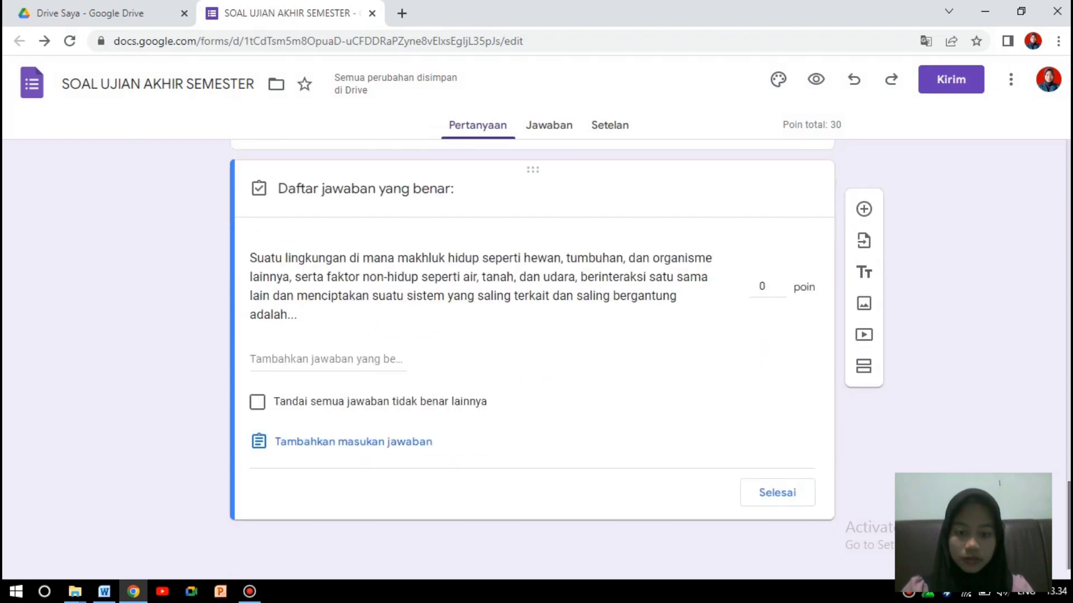
click(395, 359)
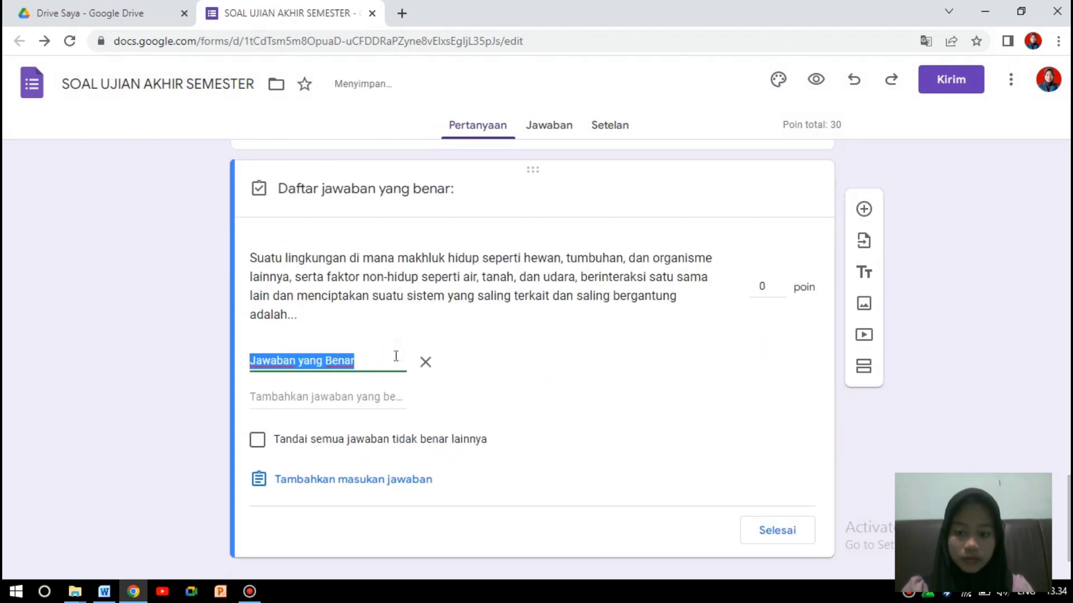
click(388, 363)
key(BackSpace)
key(BackSpace)
key(BackSpace)
key(BackSpace)
key(BackSpace)
key(BackSpace)
key(BackSpace)
key(BackSpace)
key(BackSpace)
key(BackSpace)
key(BackSpace)
key(BackSpace)
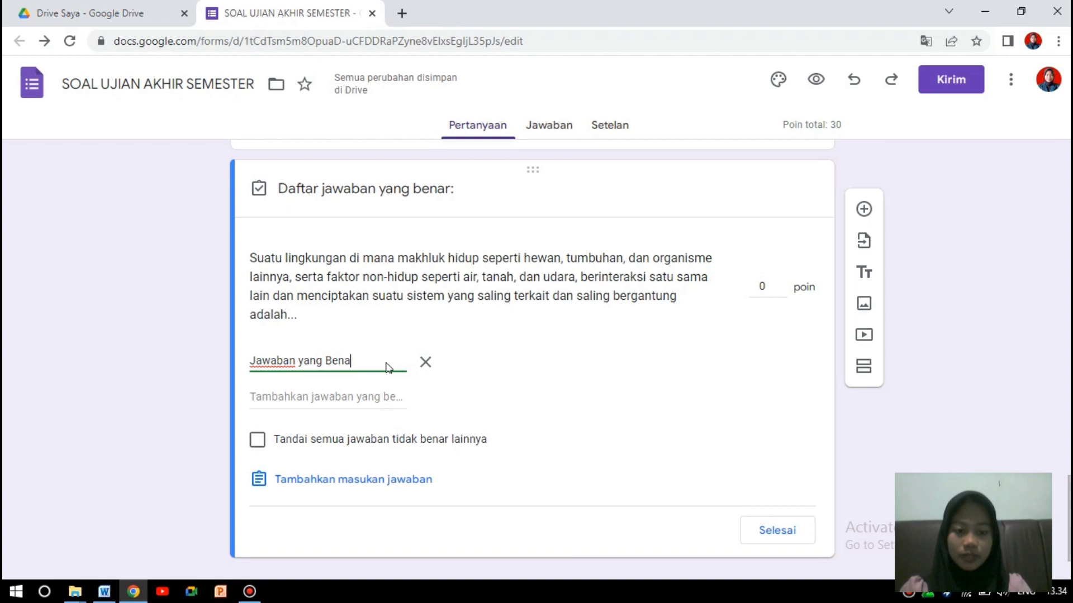
key(BackSpace)
key(BackSpace)
key(BackSpace)
key(BackSpace)
key(BackSpace)
key(BackSpace)
click(387, 364)
text(EKOSISTEM)
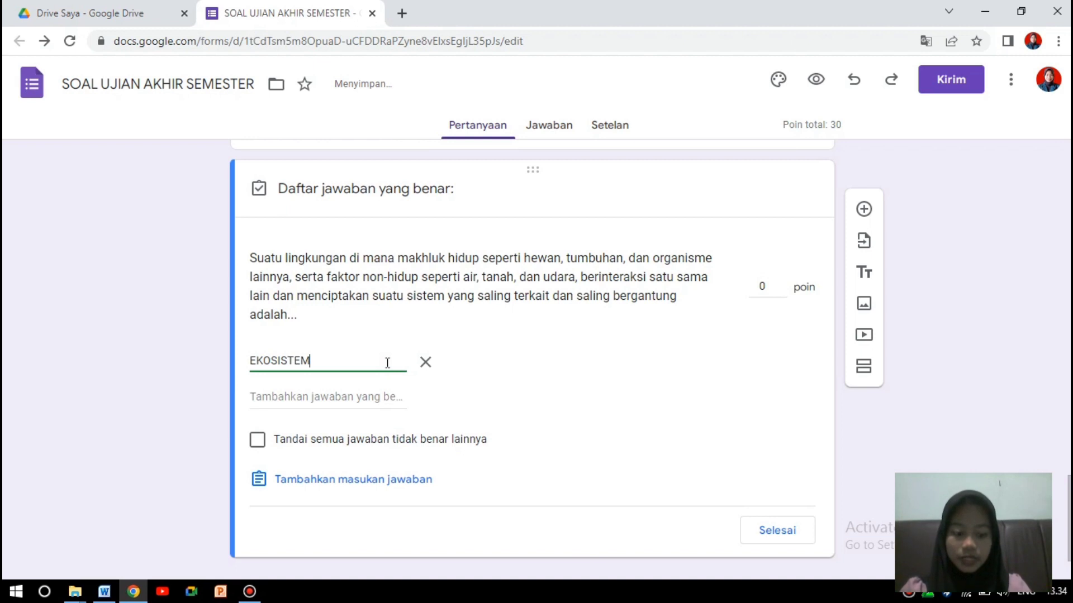
key(Return)
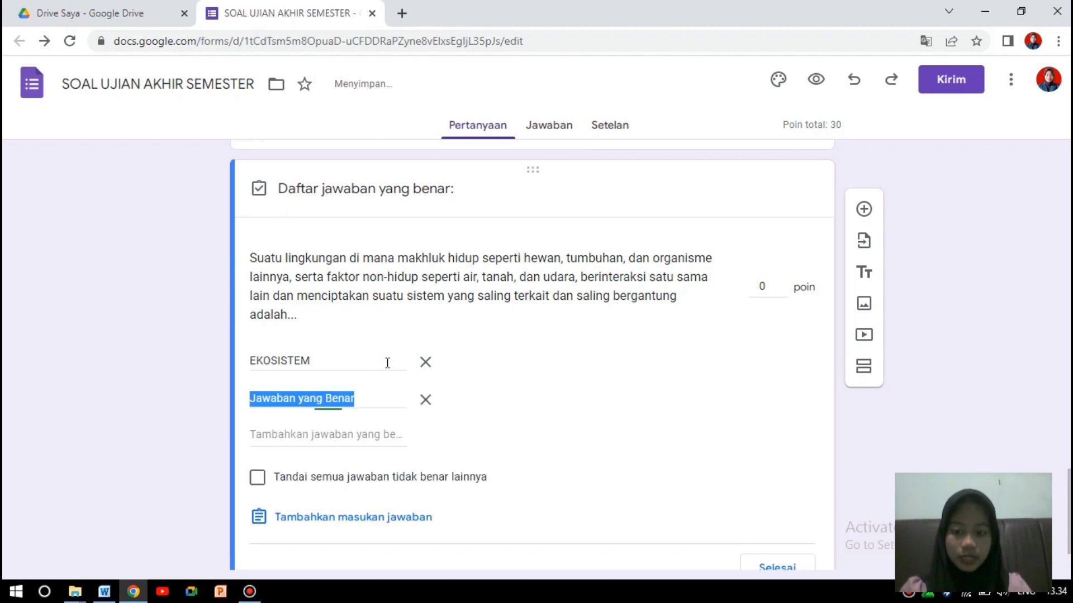
Add ekosistem and Ekosistem as further accepted correct answers.
key(Caps_Lock)
text(ekosistem)
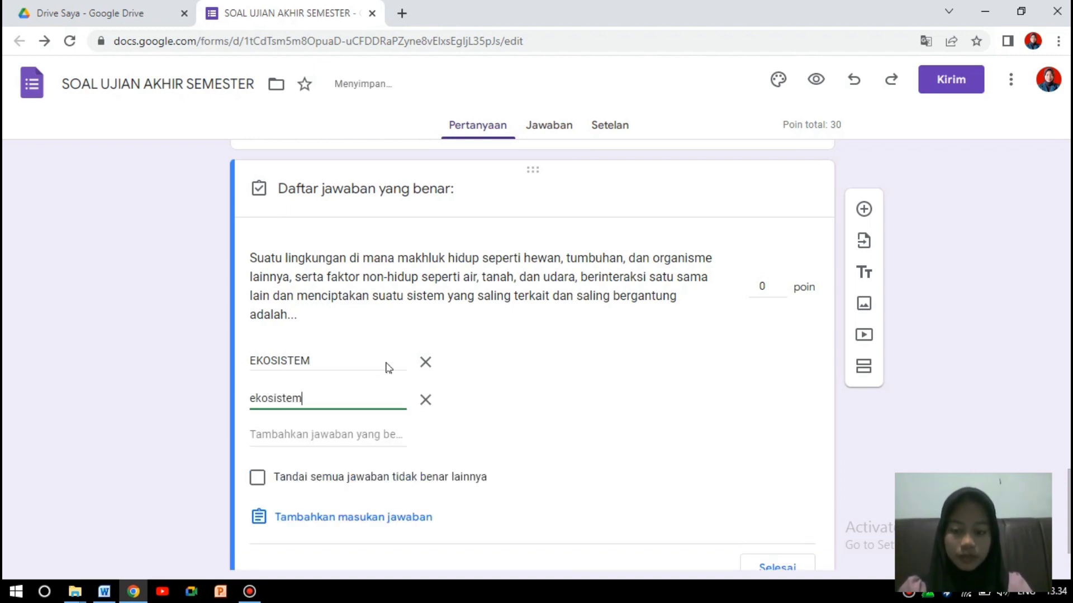
key(Return)
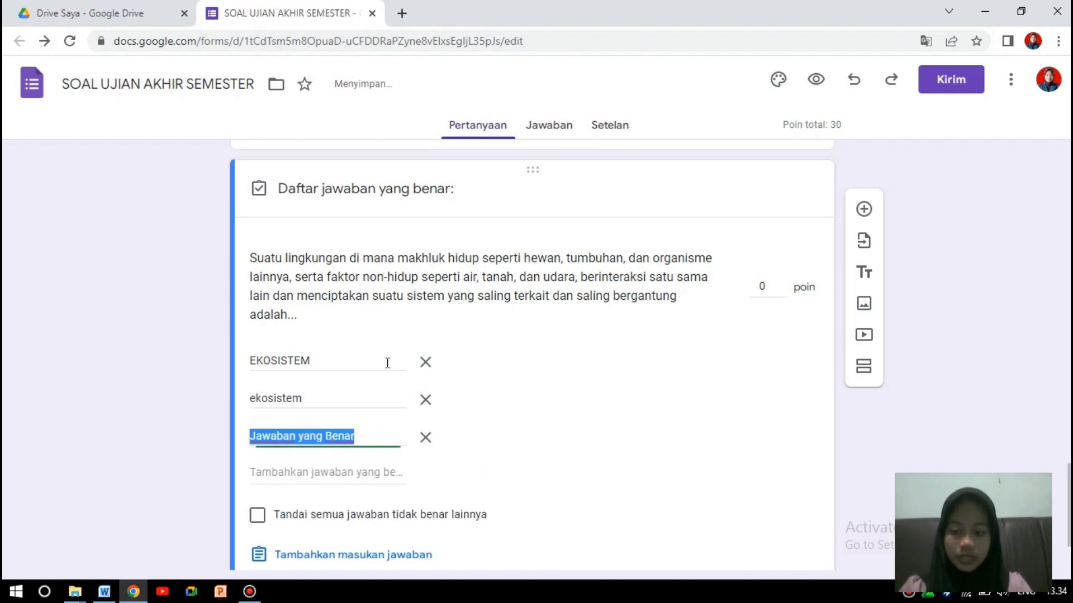
key(Caps_Lock)
text(Eko)
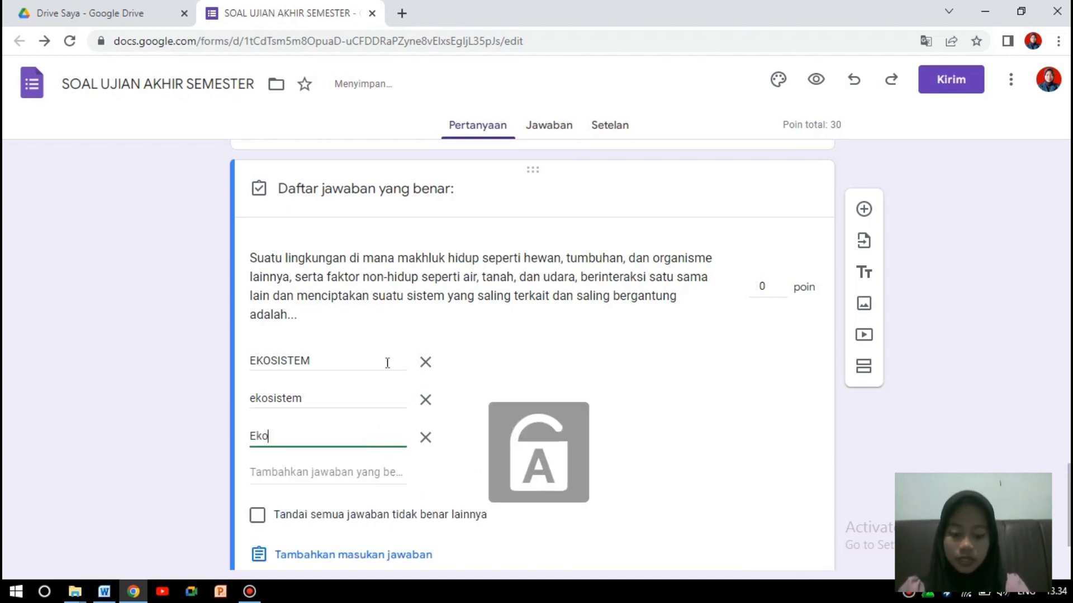
text(sistem)
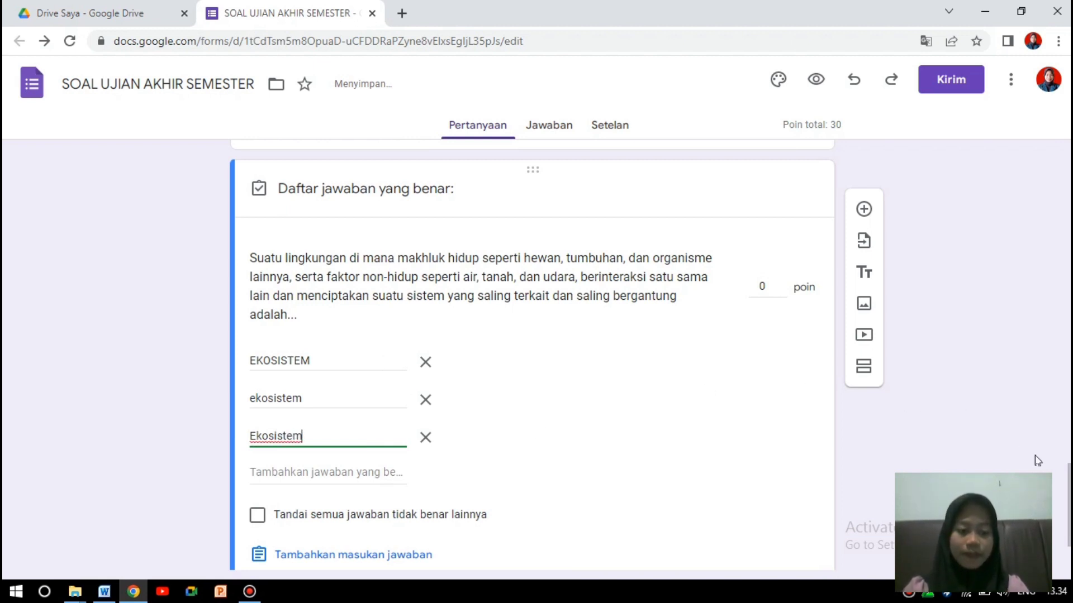
scroll(953, 421, down, 2)
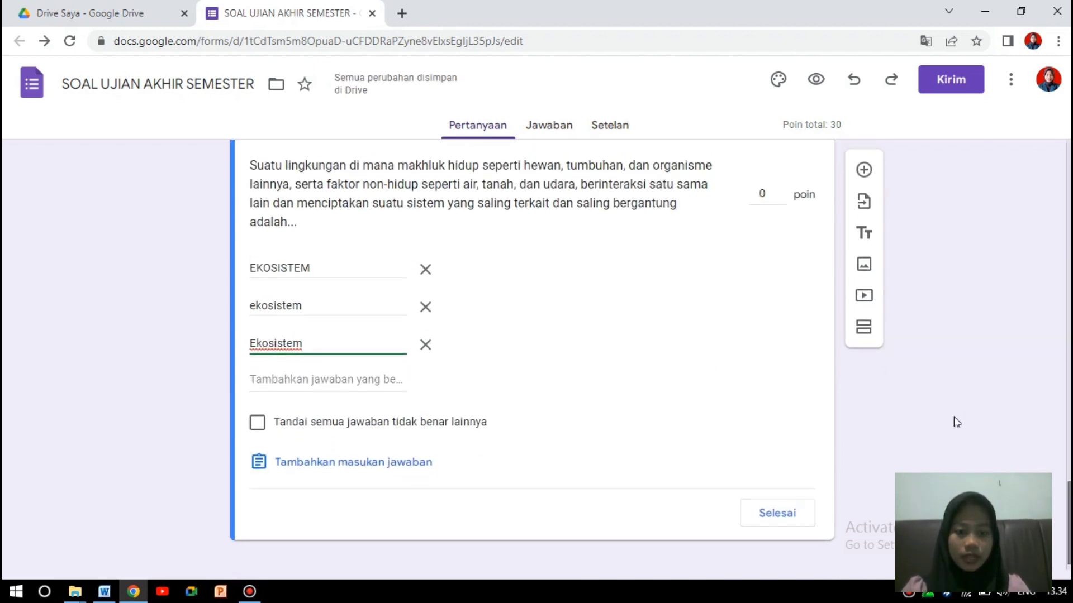
click(771, 194)
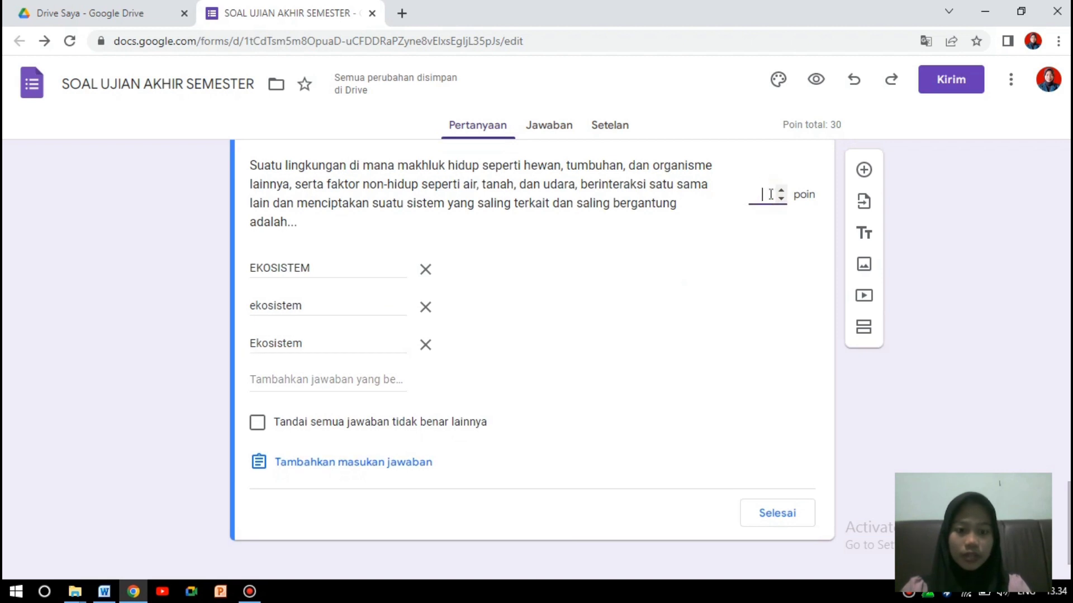
Give the ecosystem question 10 points, make it required, and add a new question below.
text(10)
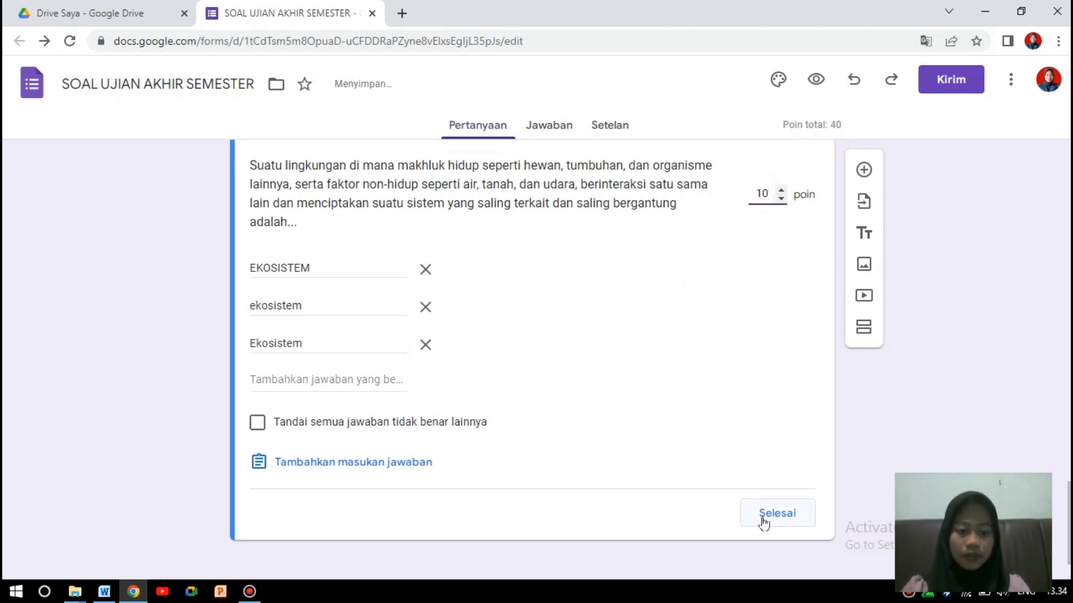
click(764, 522)
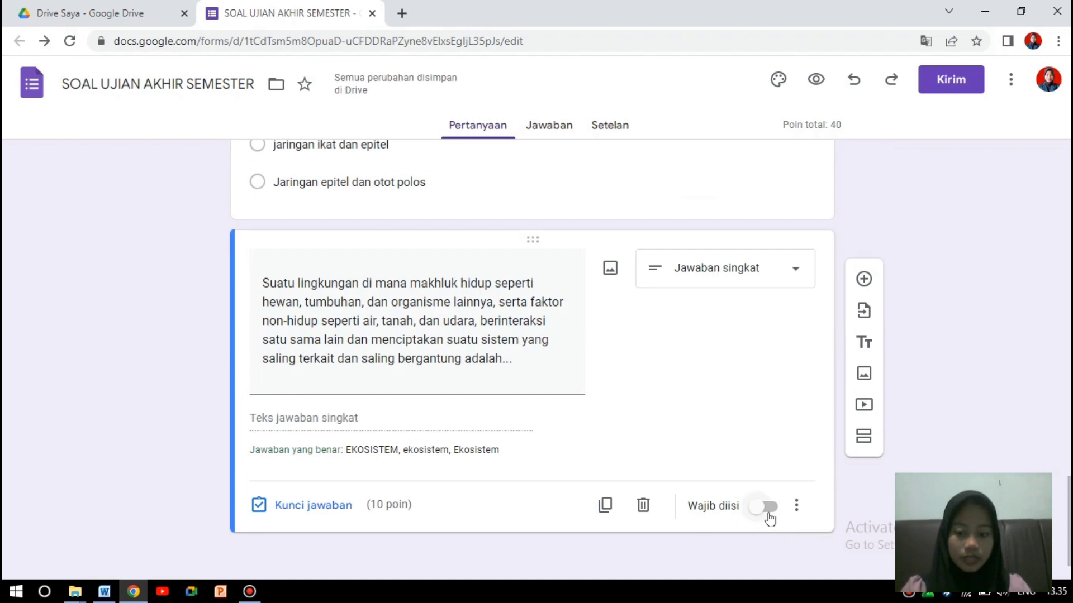
click(769, 509)
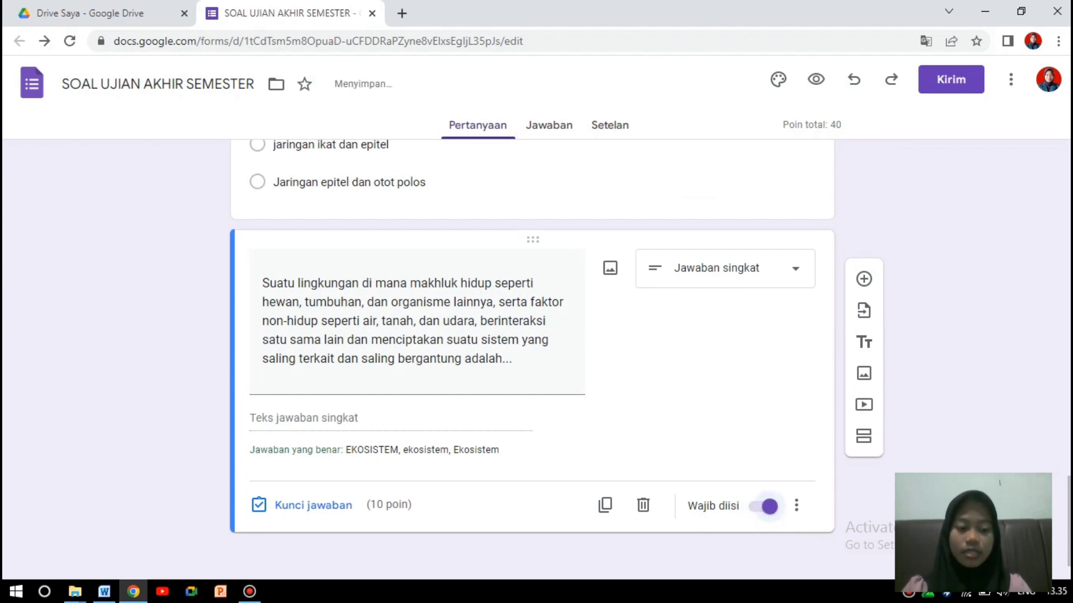
scroll(531, 357, up, 9)
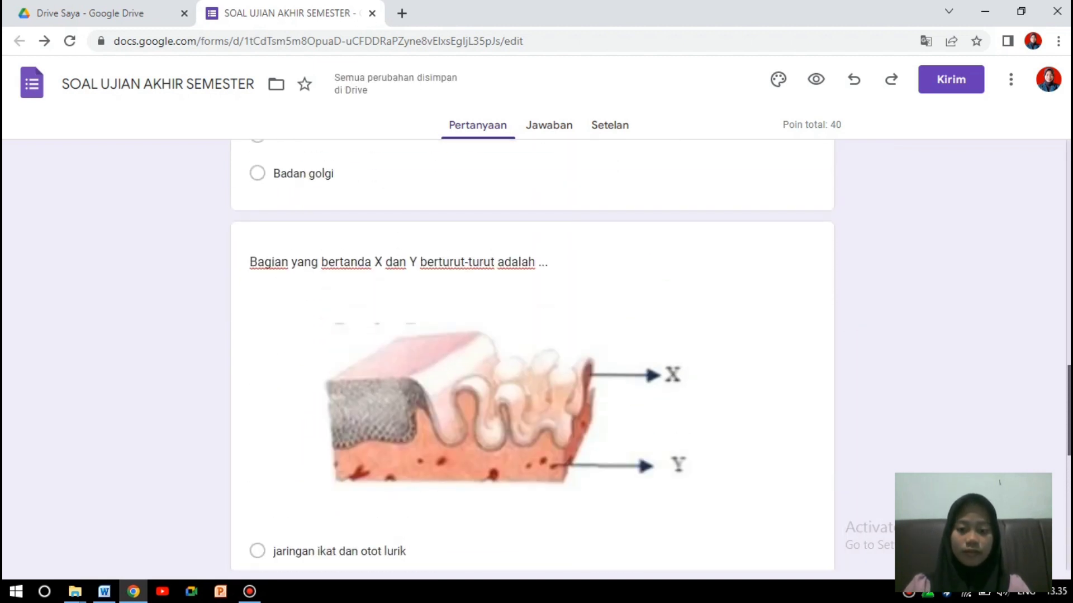
scroll(920, 384, down, 8)
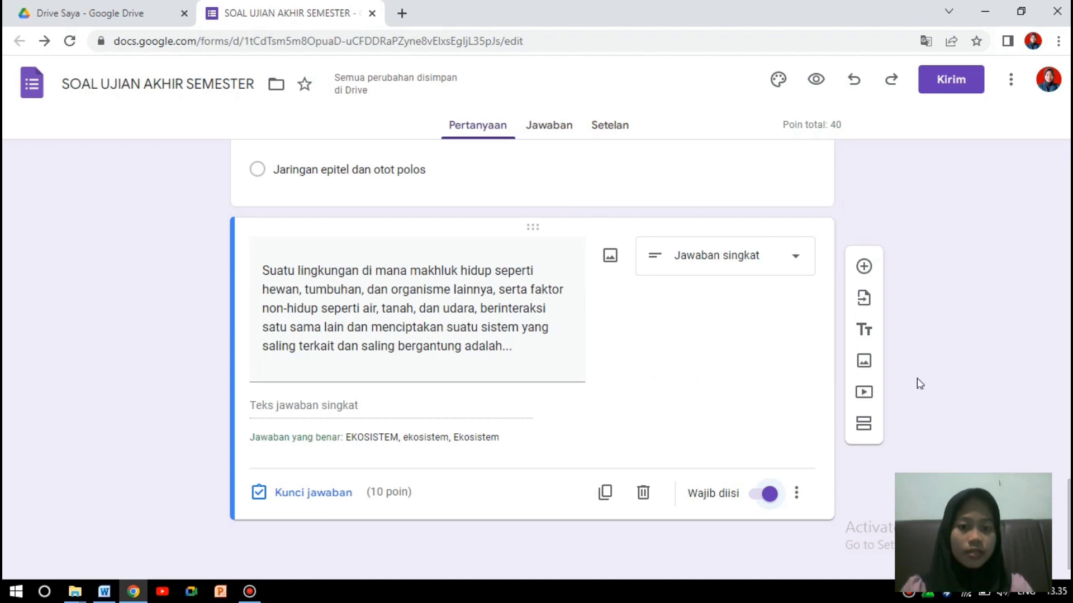
click(863, 267)
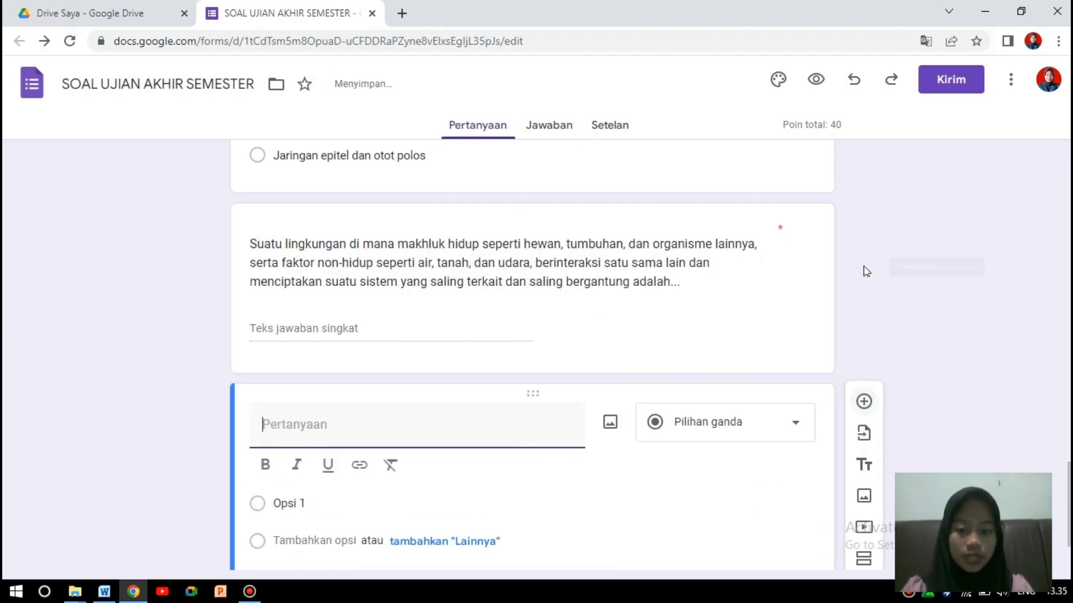
click(111, 591)
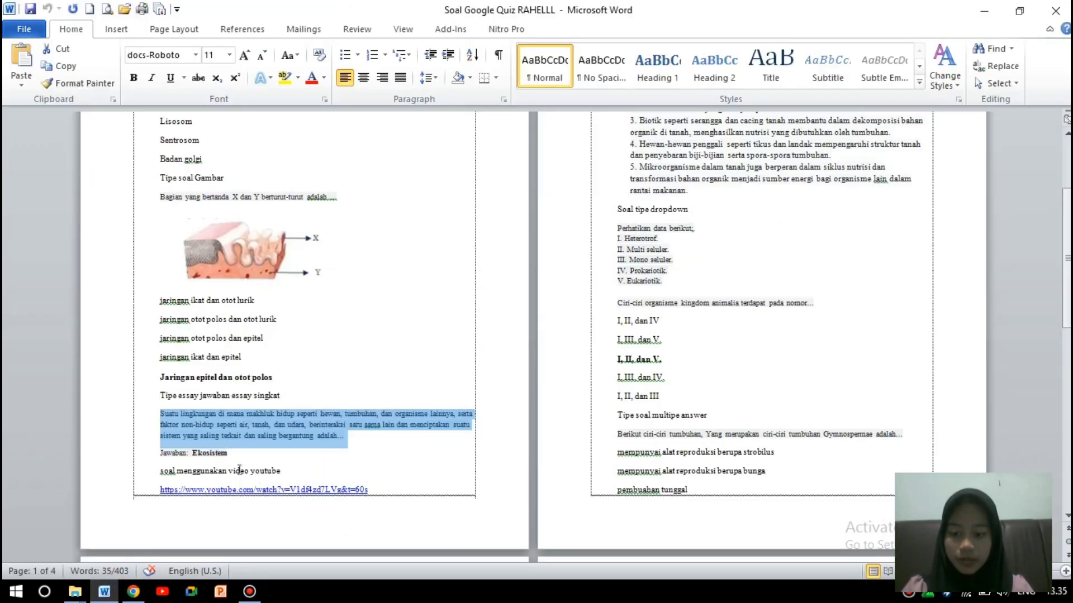
Copy the YouTube video link from the Word quiz draft.
drag(1067, 296, 1066, 331)
drag(373, 379, 176, 387)
key(ctrl+c)
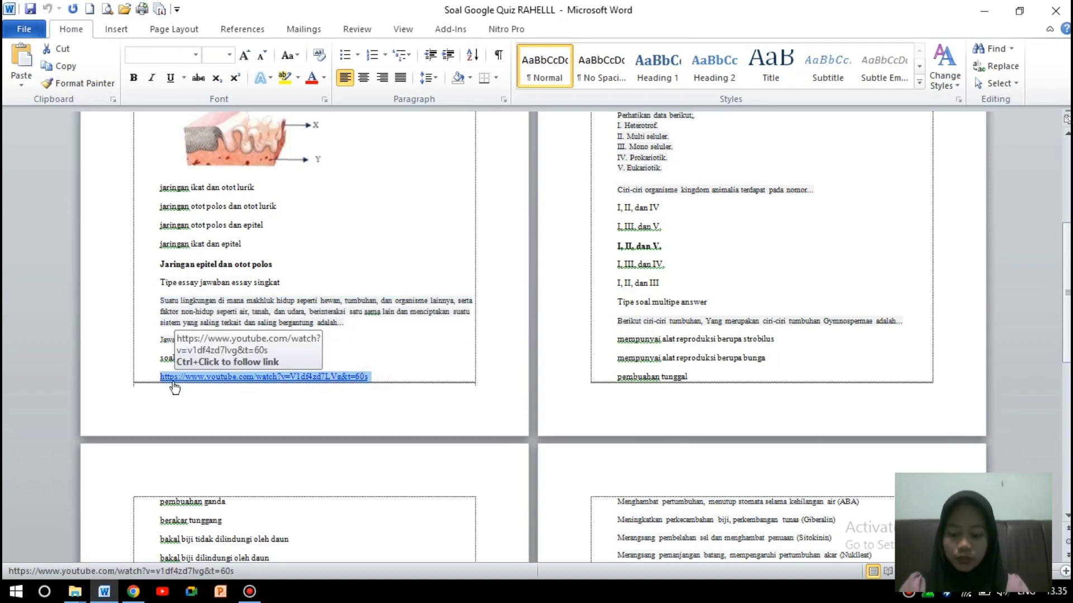
drag(1066, 302, 1067, 216)
click(134, 592)
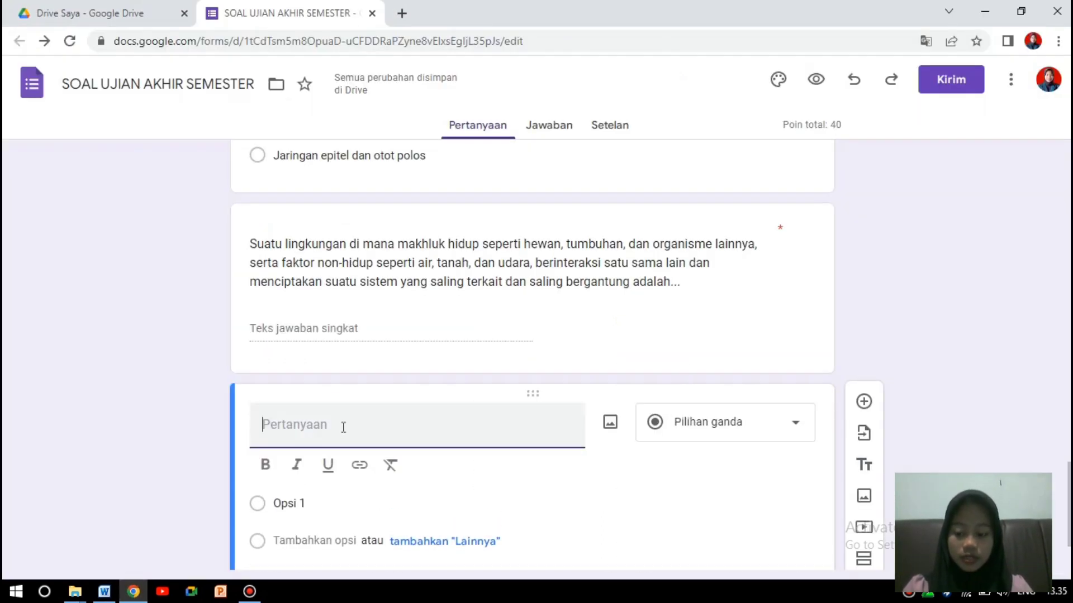
Title the new question 'Simak Video DIbawah ini'.
text(si)
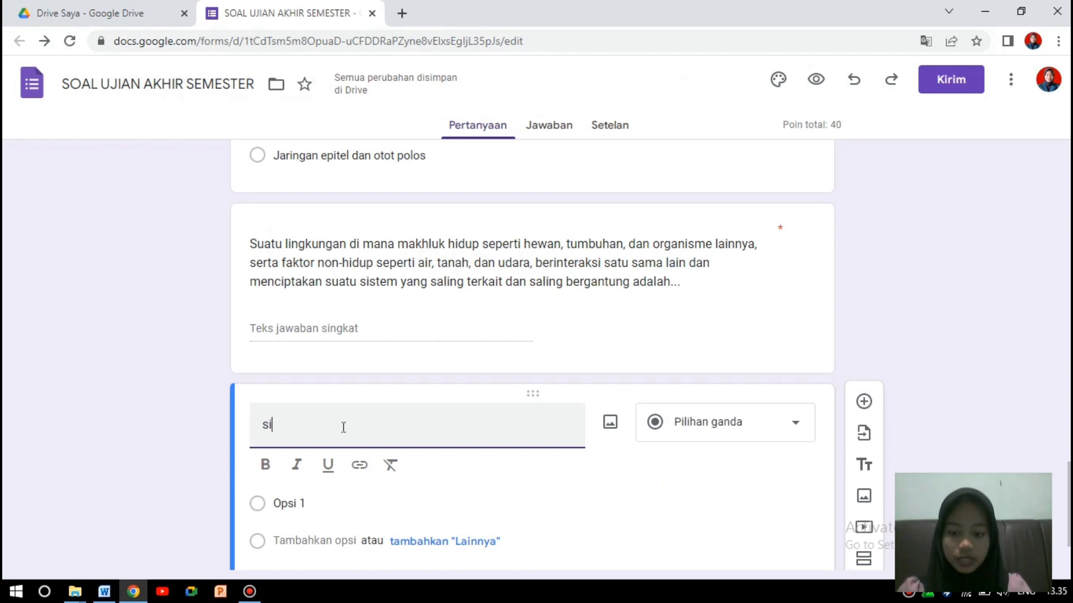
key(BackSpace)
key(BackSpace)
key(Caps_Lock)
text(S)
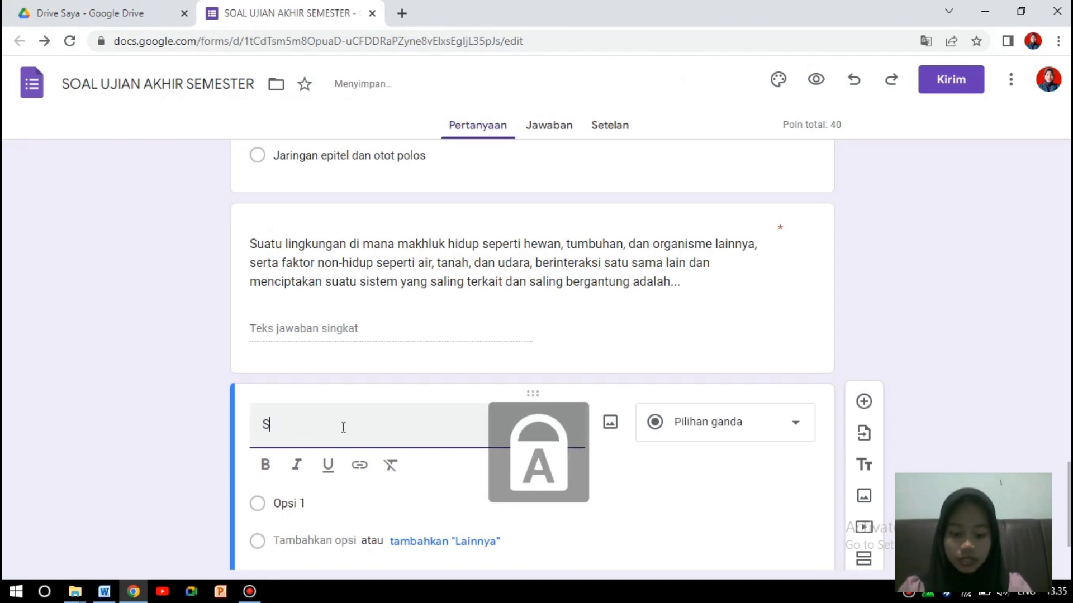
key(Caps_Lock)
text(m)
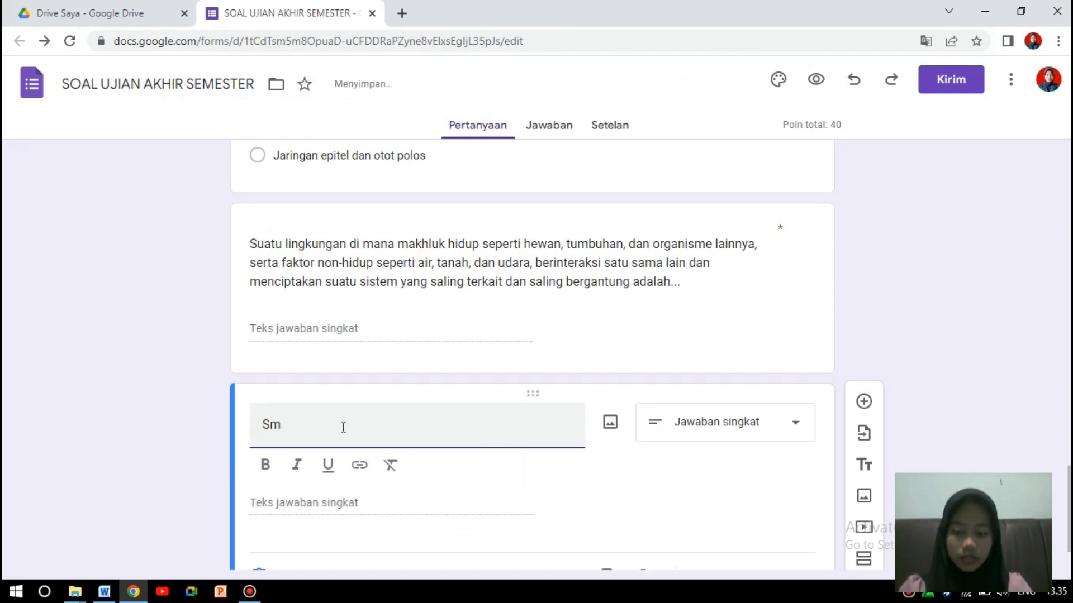
text(ak imak)
key(Caps_Lock)
text(V)
key(Caps_Lock)
text(ideo)
key(Caps_Lock)
text(D)
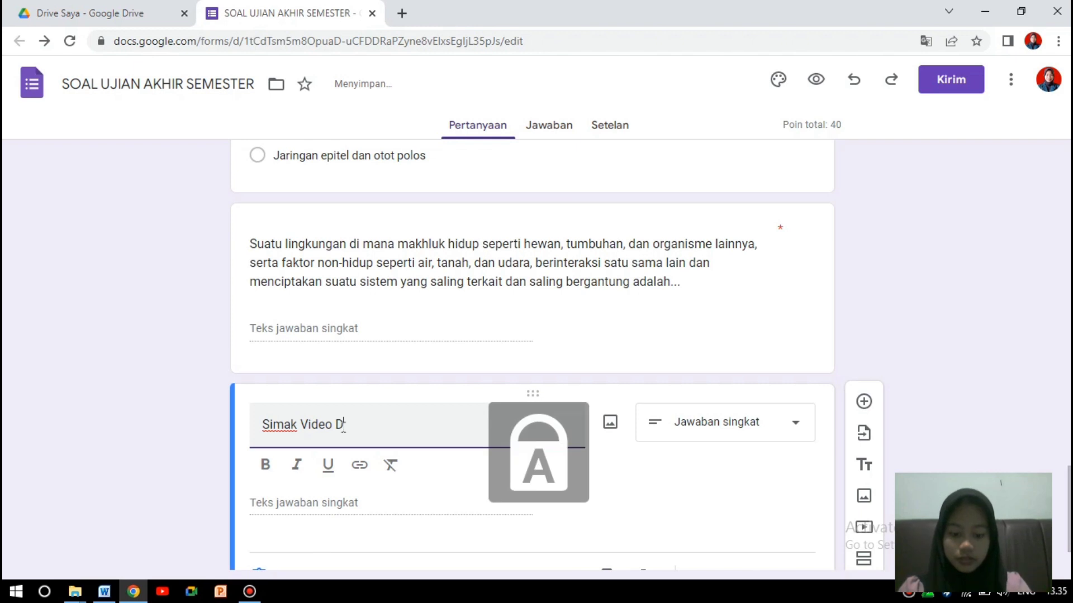
key(Caps_Lock)
text(ibawah)
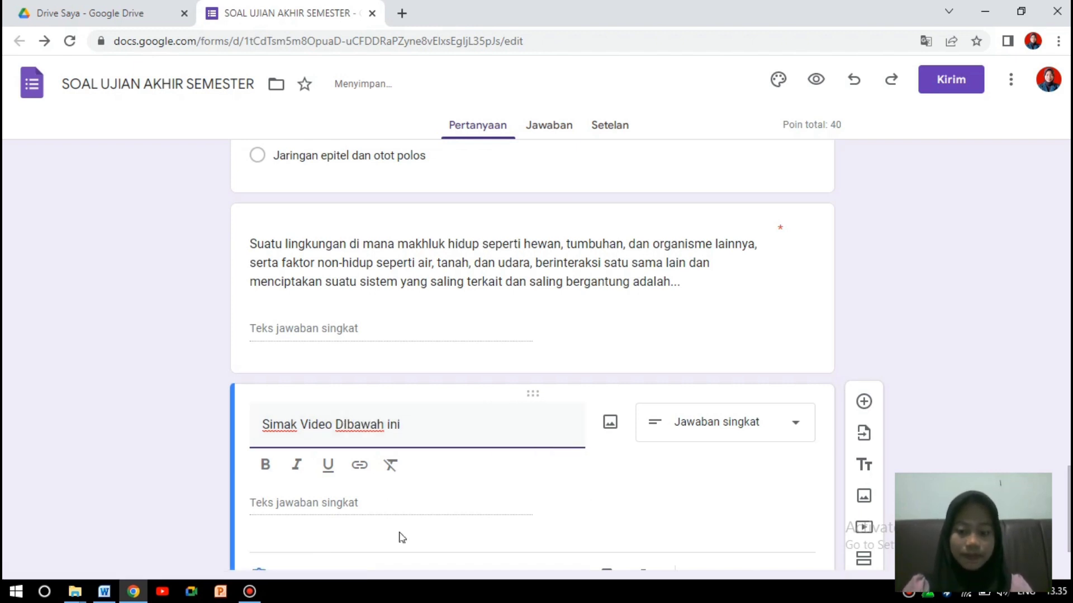
scroll(928, 447, down, 2)
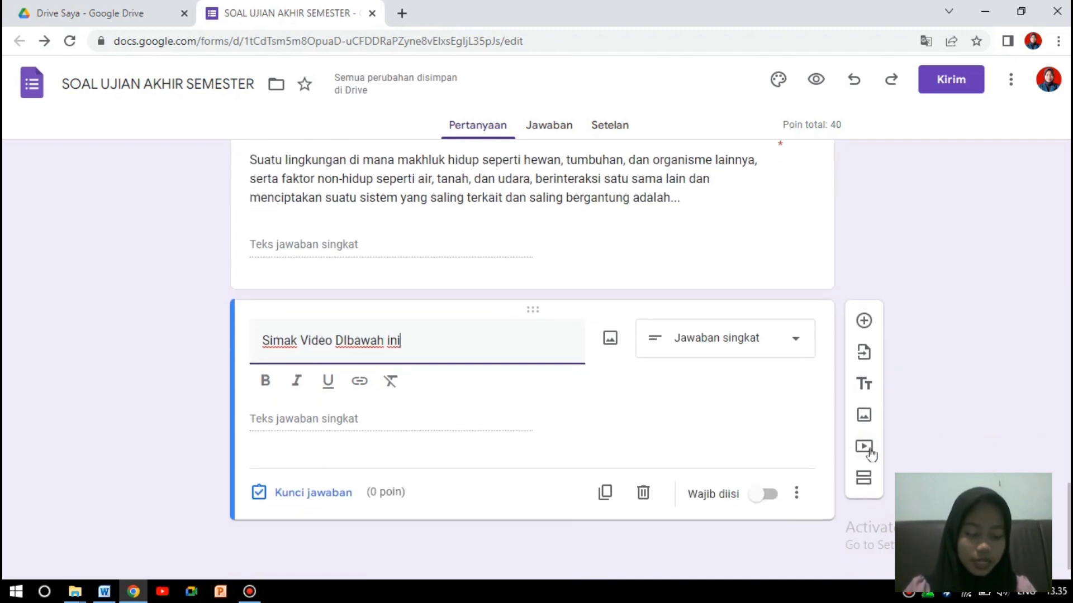
Insert the 'BAB.Ekosistem pengertian dan komponen penyusun' YouTube video by searching its pasted link.
click(866, 448)
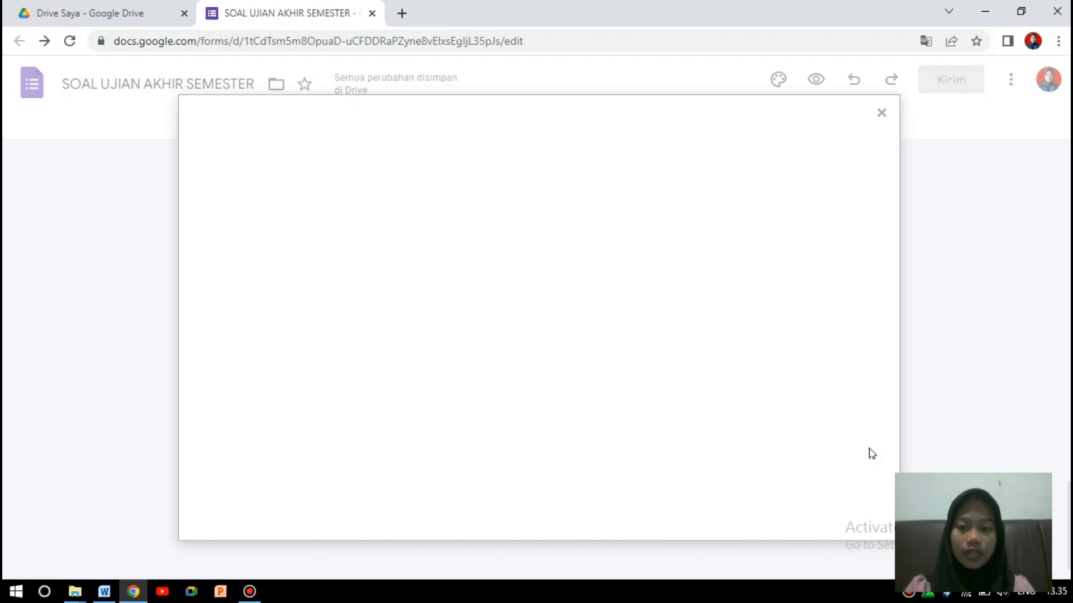
click(387, 205)
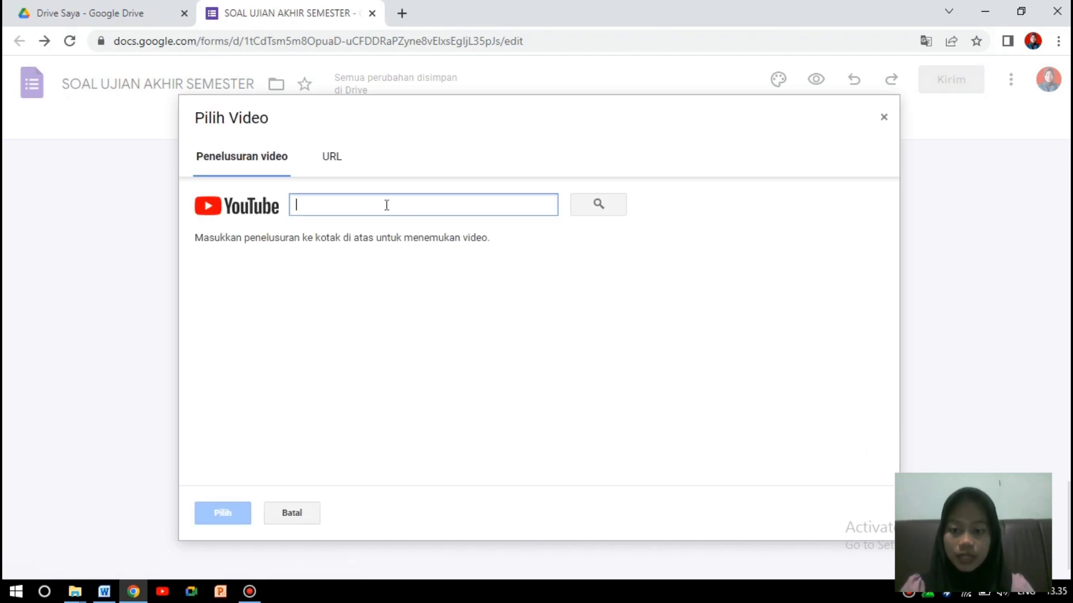
key(ctrl+v)
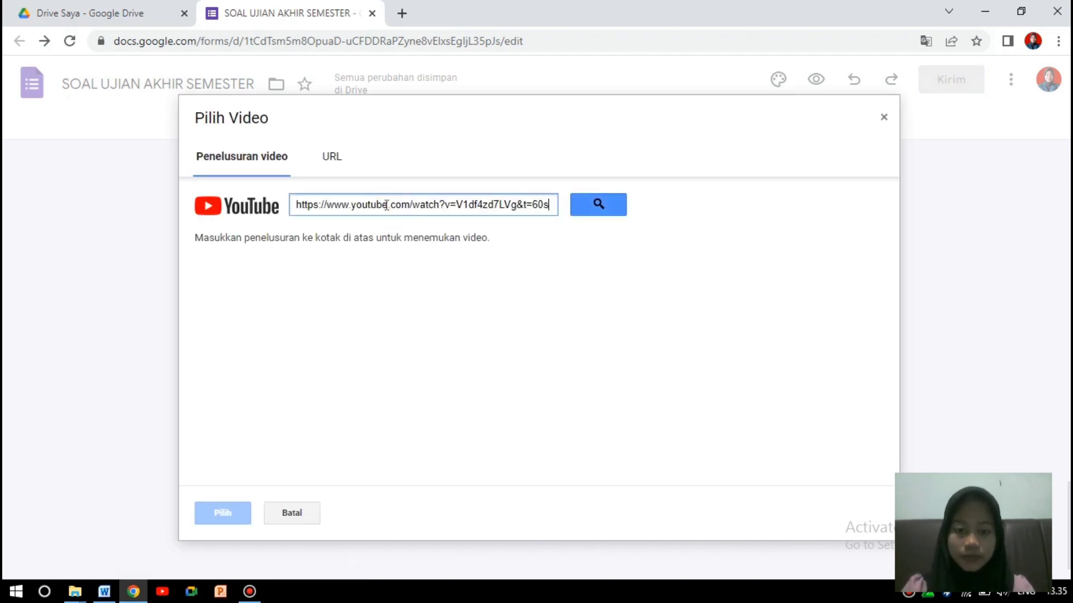
click(599, 200)
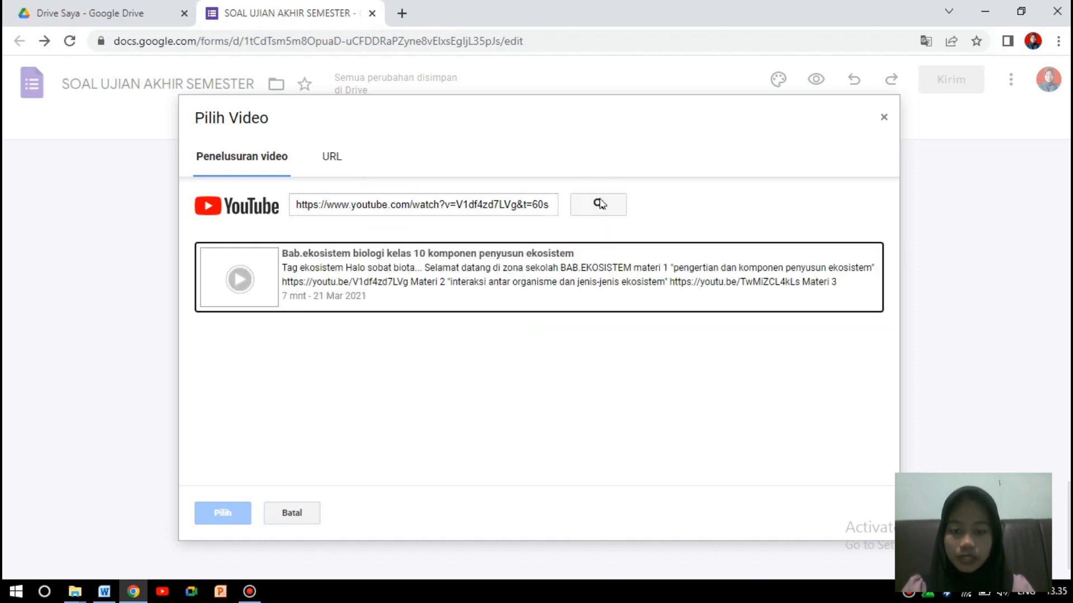
click(603, 275)
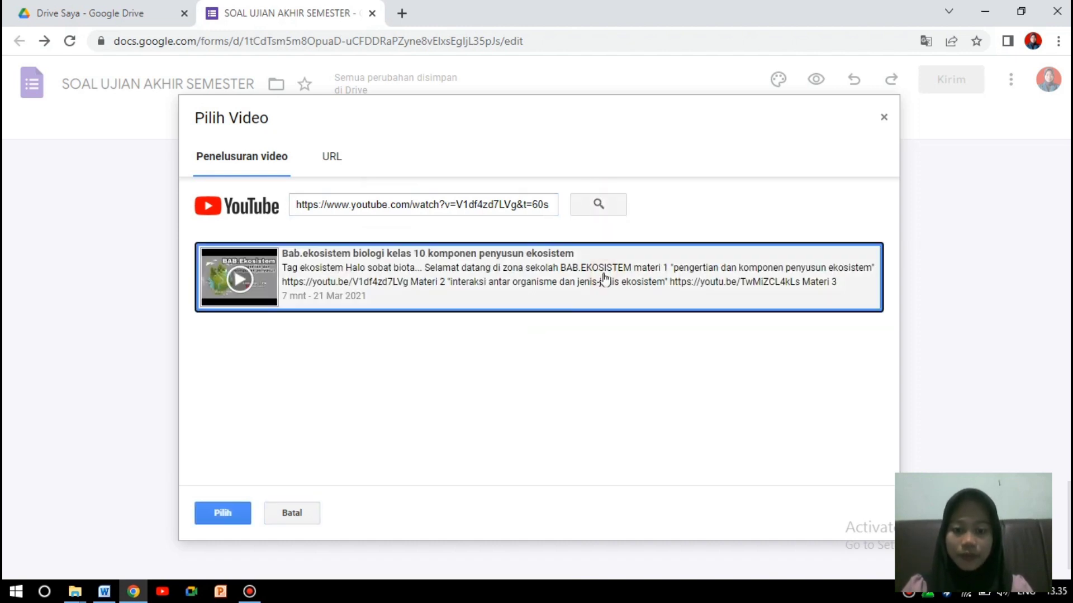
click(206, 512)
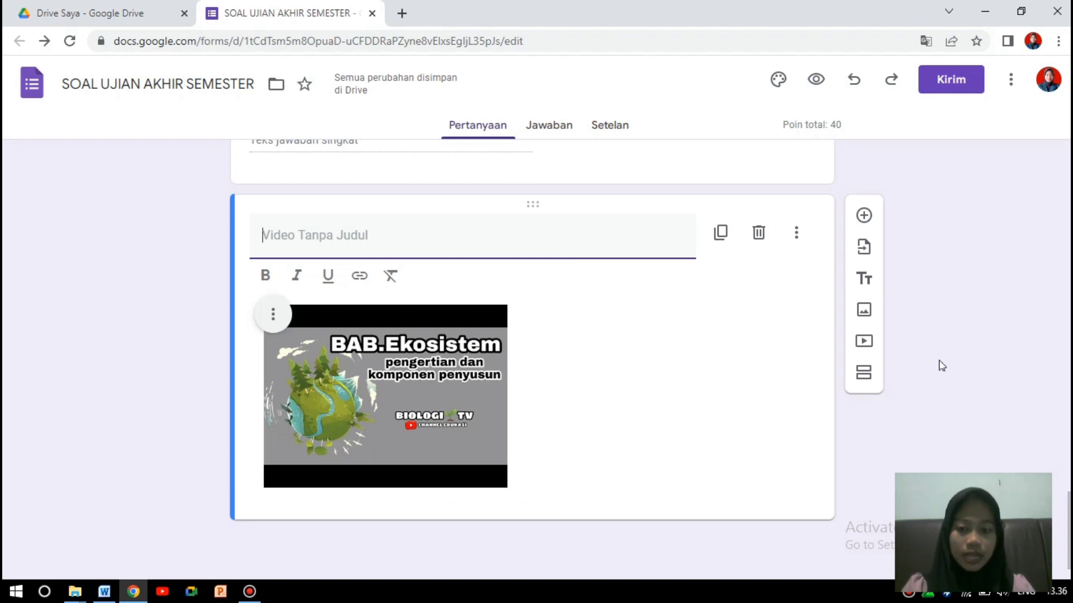
Give the video item the title 'Simak Video DIbawah ini'.
drag(1069, 528, 1069, 499)
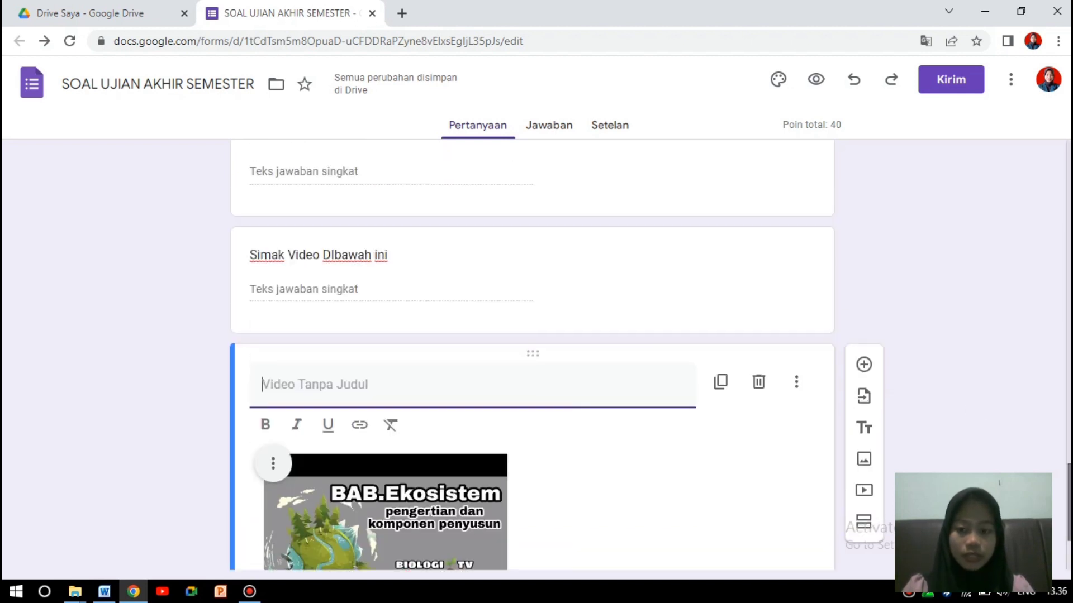
drag(399, 257, 252, 248)
key(ctrl+c)
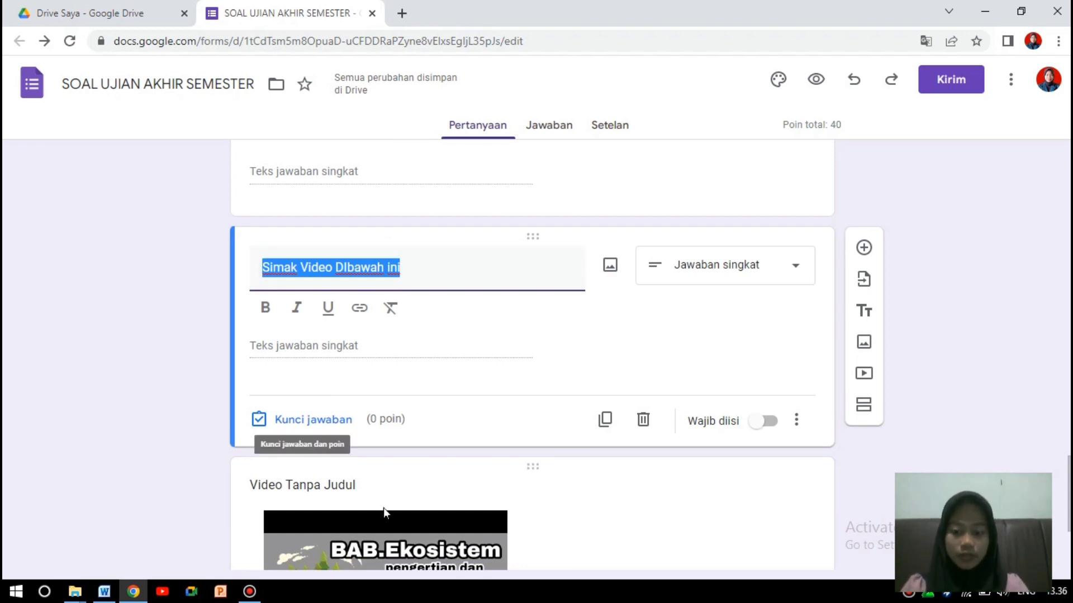
click(371, 486)
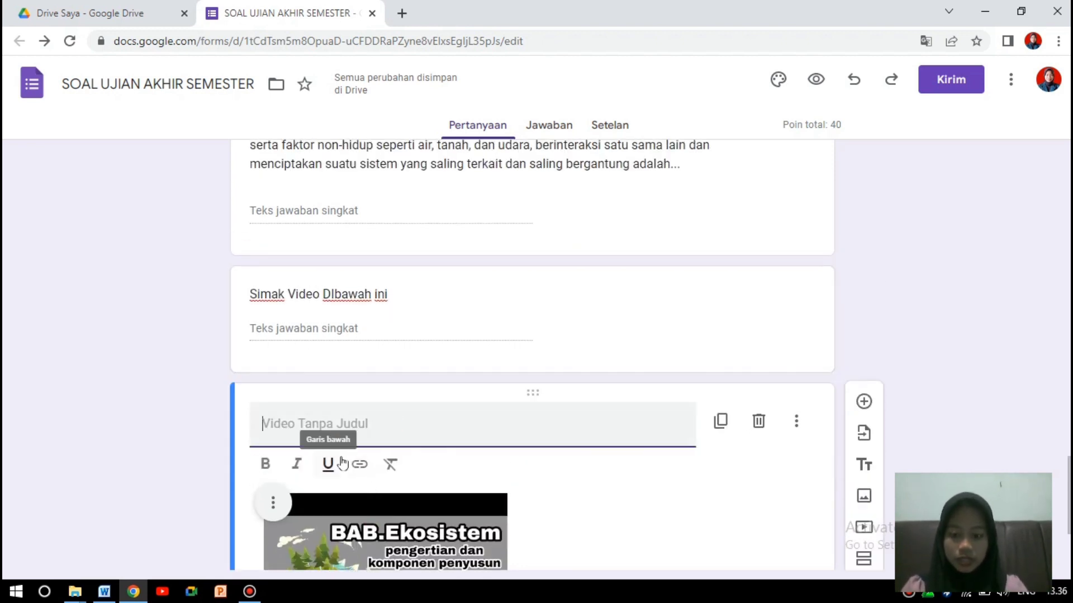
key(ctrl+v)
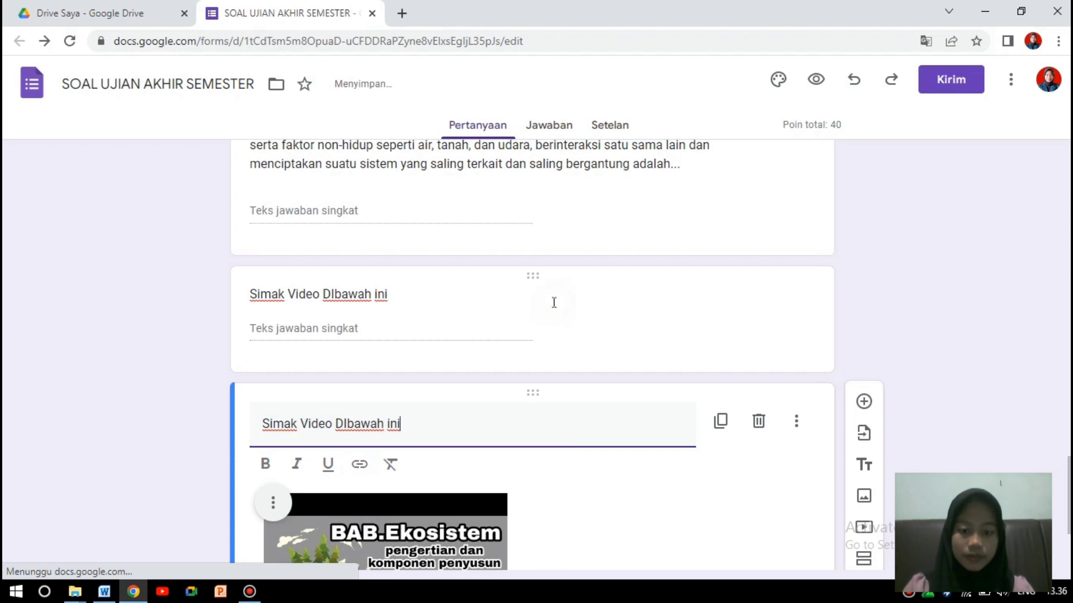
Delete the redundant 'Simak Video' short-answer question and add a new question after the video.
click(553, 302)
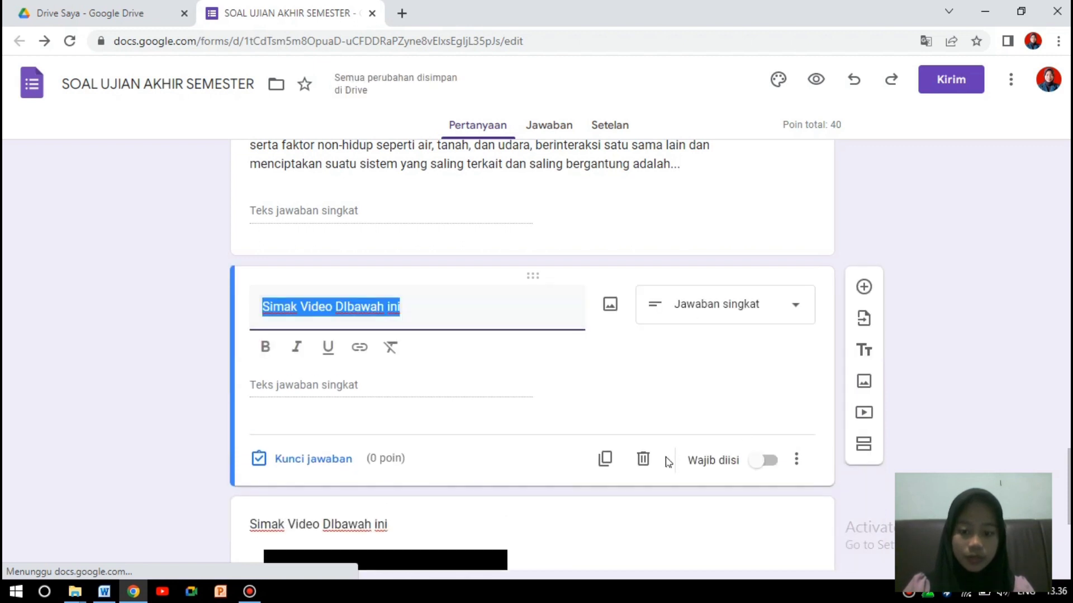
click(643, 460)
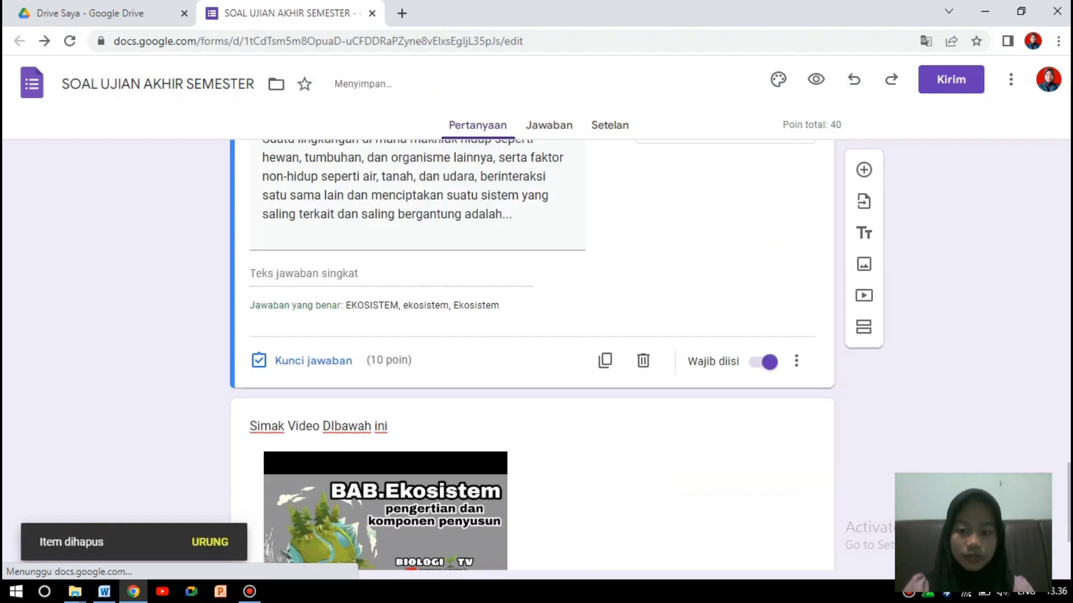
scroll(850, 468, down, 3)
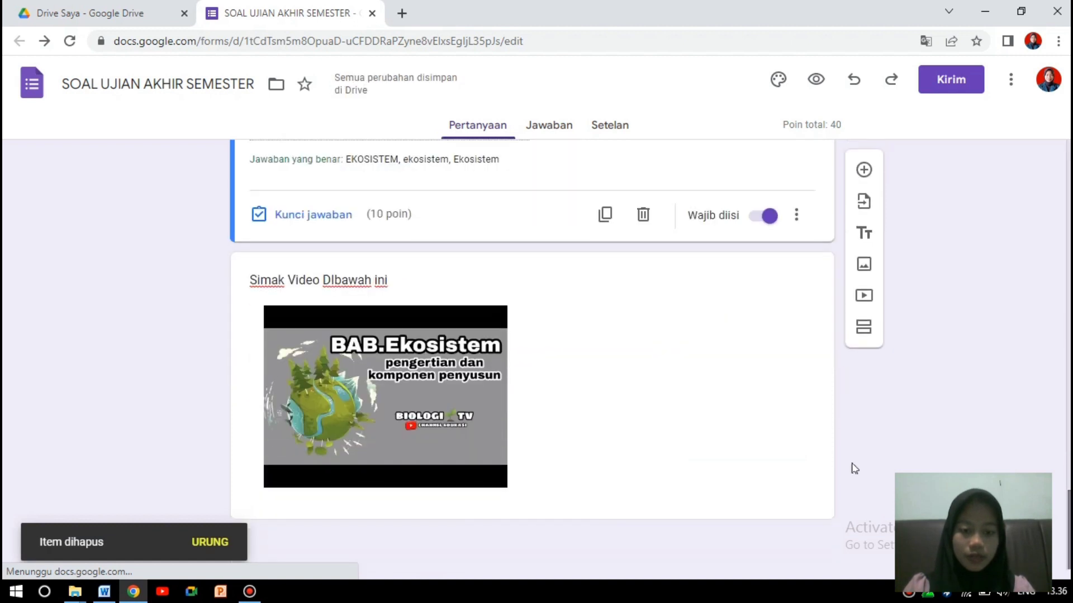
click(769, 440)
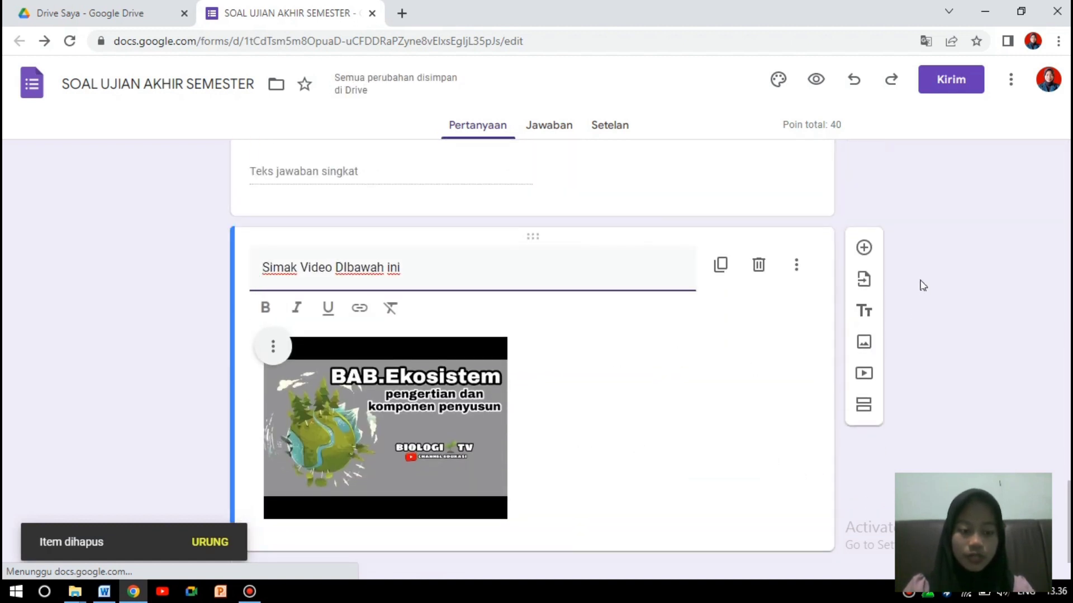
click(974, 329)
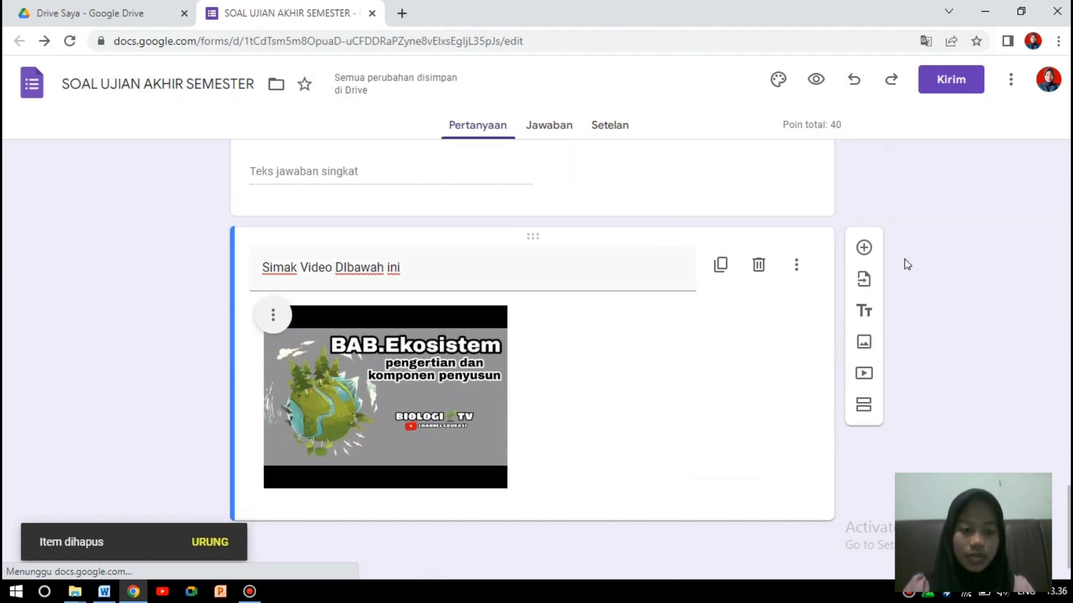
click(865, 249)
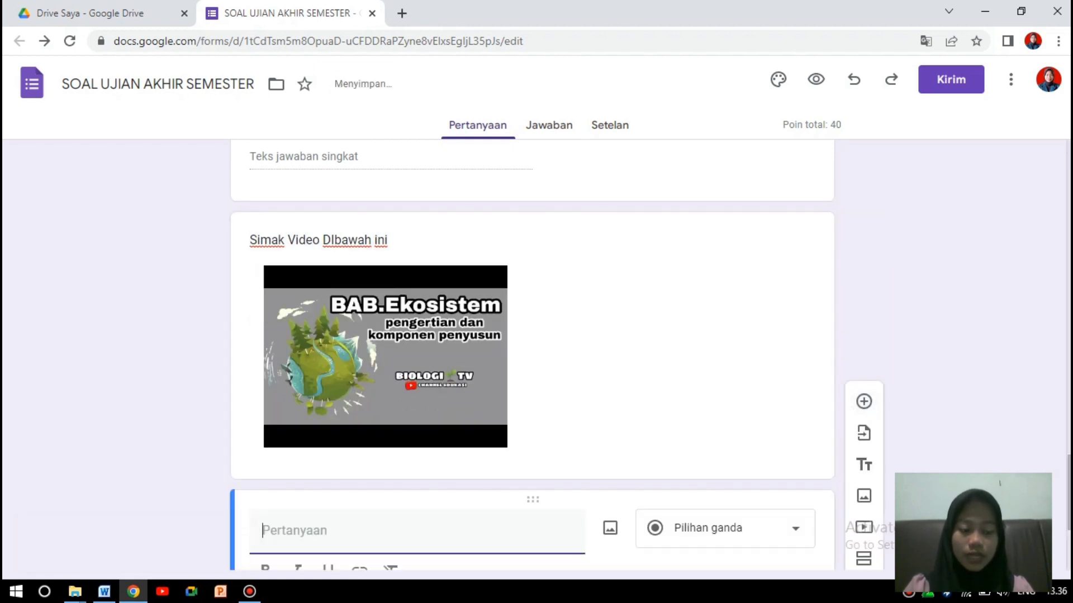
Paste the Word question on soil and biotic components in an ecosystem, and make it Paragraf.
mouse_move(1069, 492)
mouse_down()
mouse_move(1068, 515)
mouse_move(1068, 489)
mouse_up()
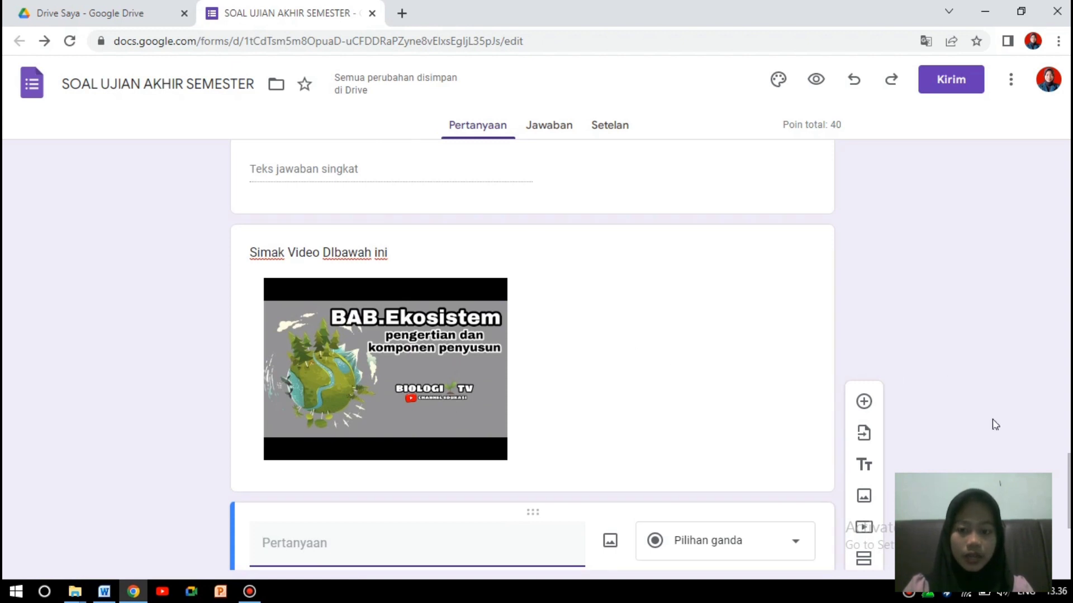
drag(1068, 492, 1069, 523)
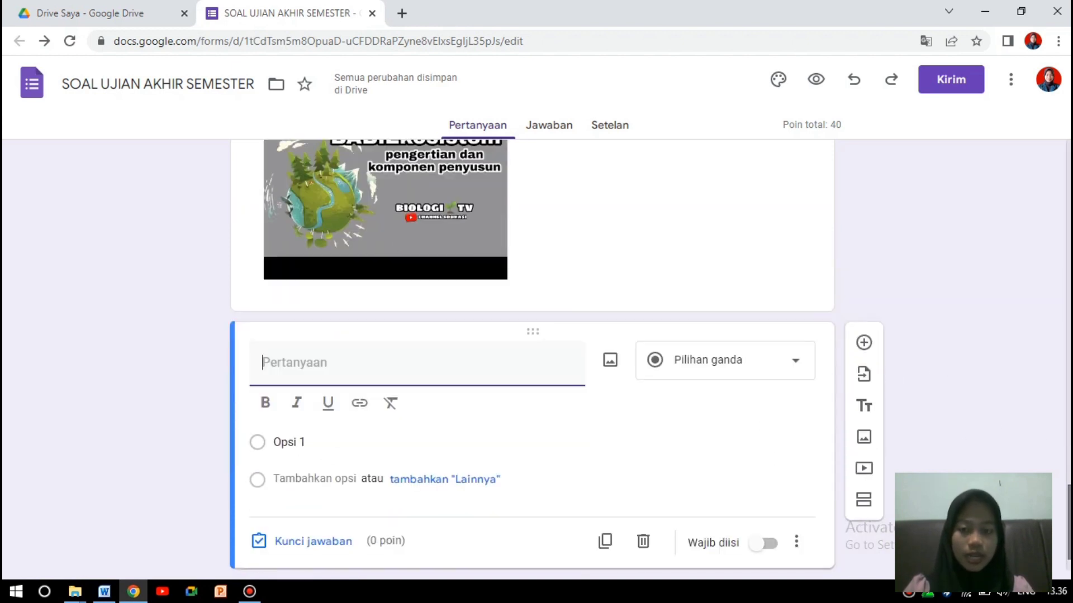
click(104, 591)
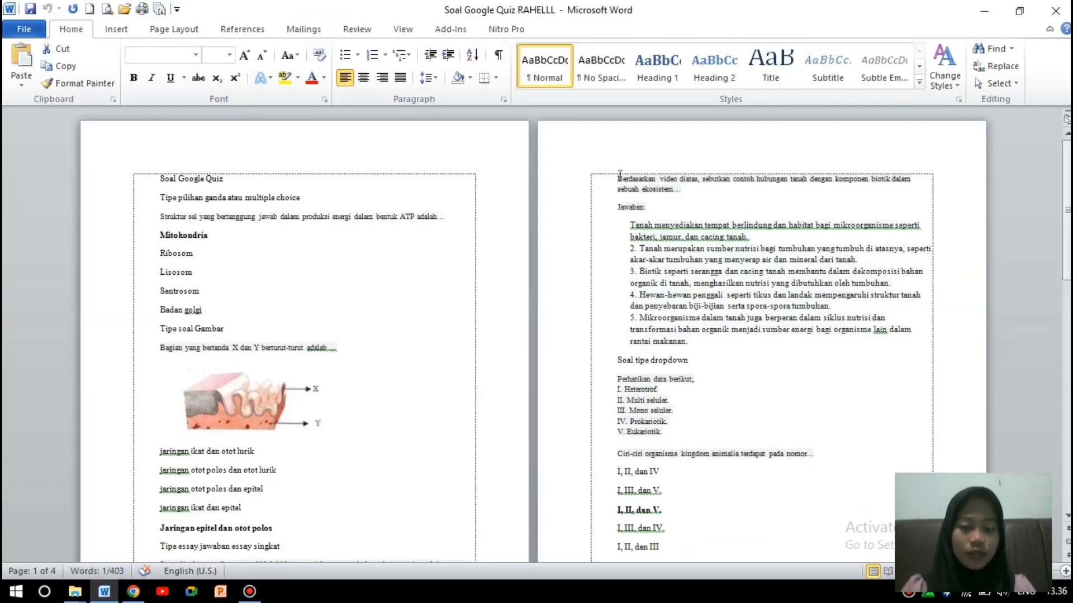
drag(615, 167, 693, 192)
key(ctrl+c)
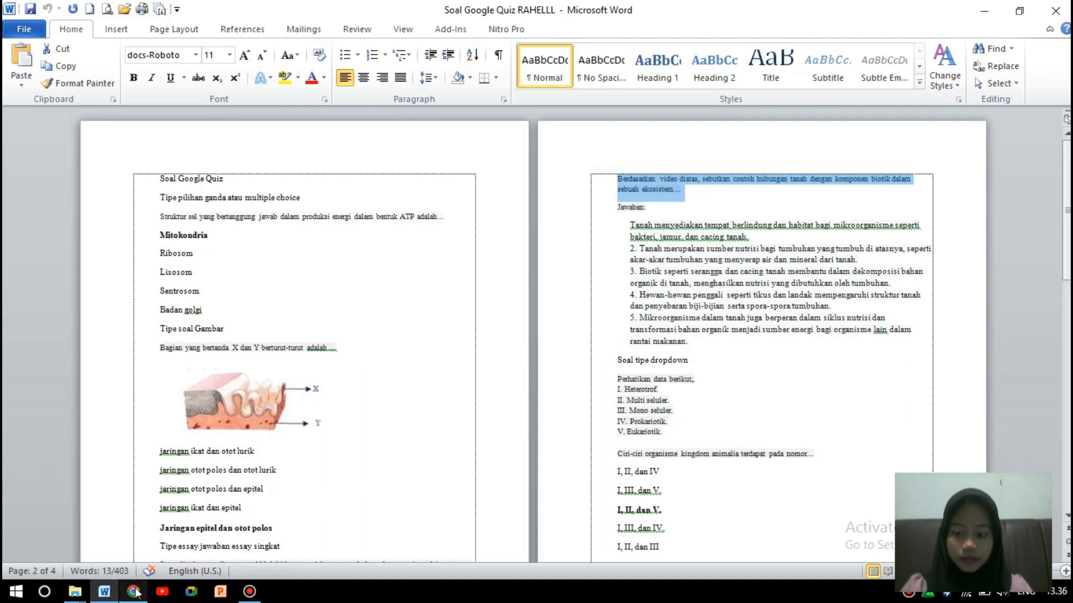
click(133, 591)
key(ctrl+v)
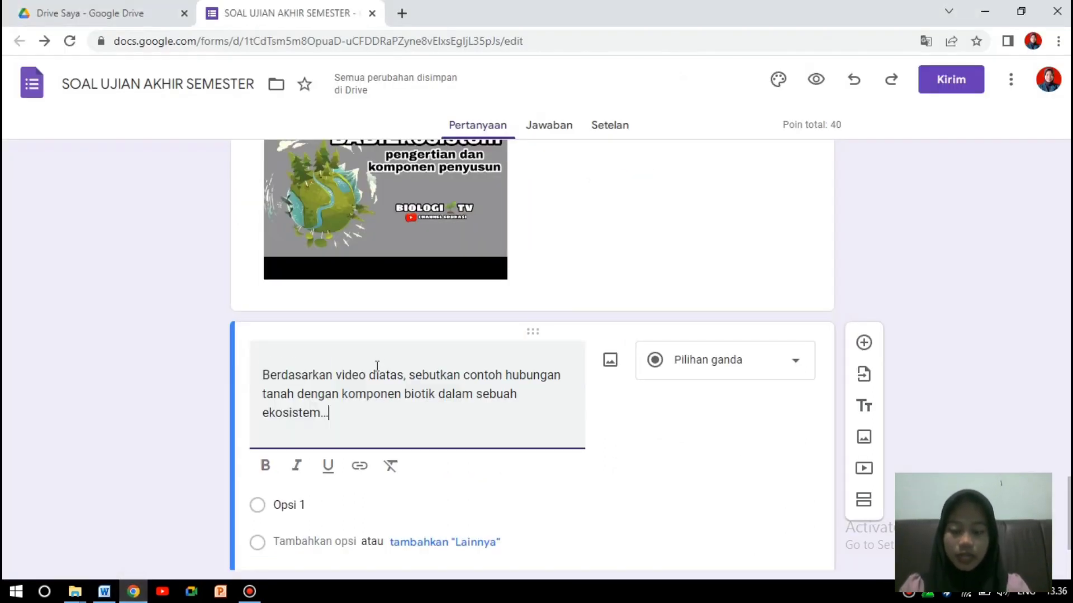
click(260, 371)
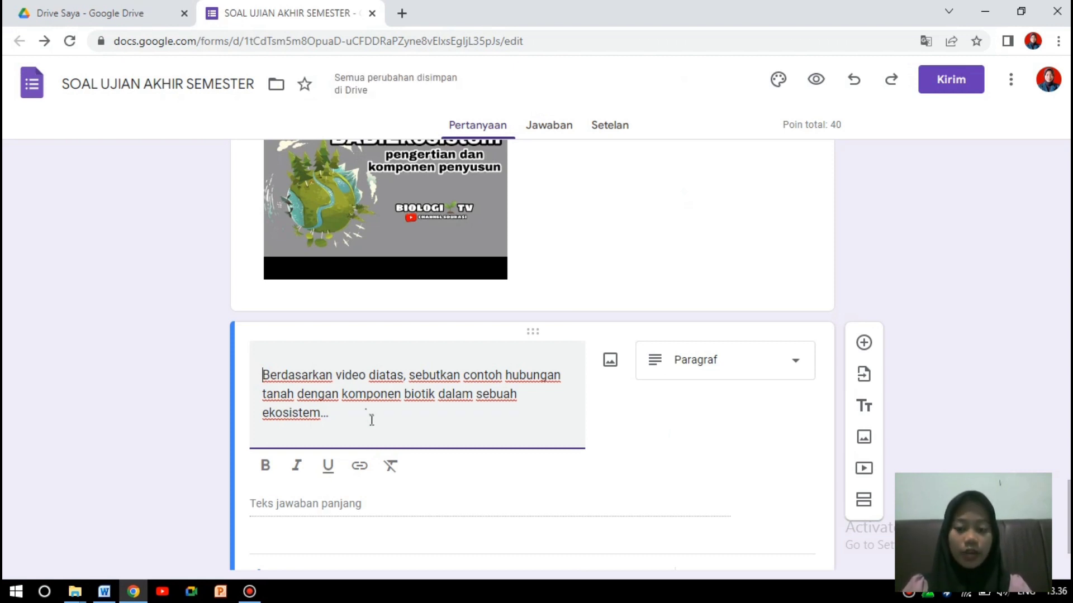
click(117, 579)
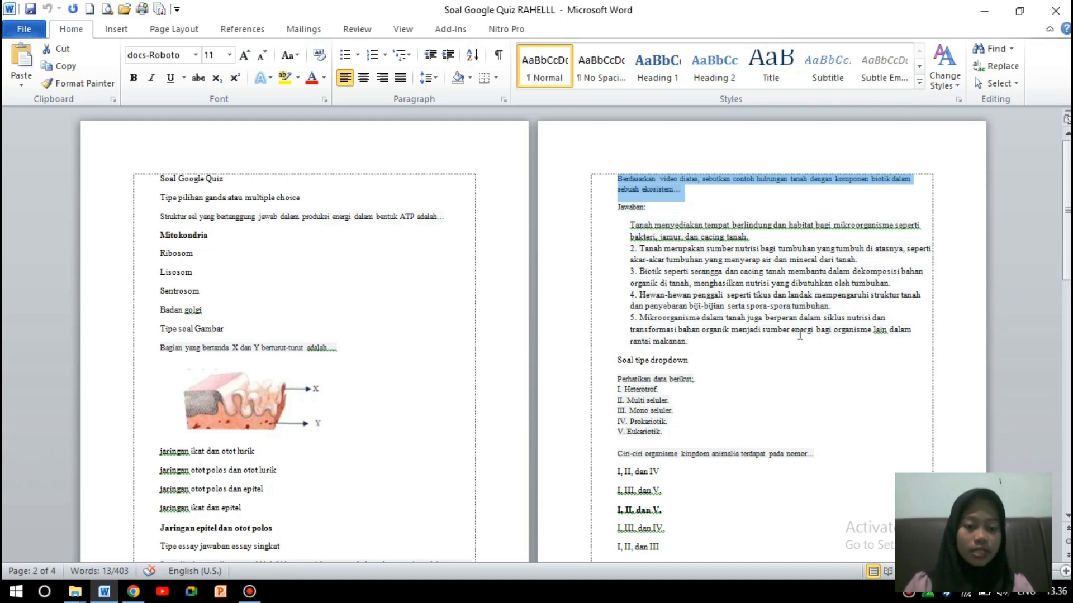
click(133, 591)
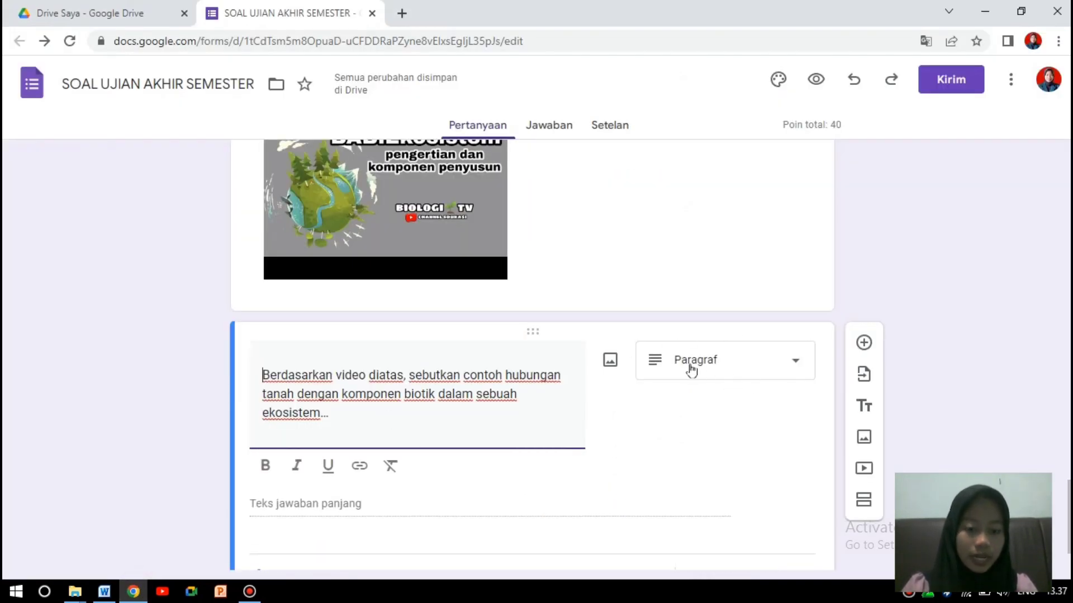
click(796, 363)
click(710, 154)
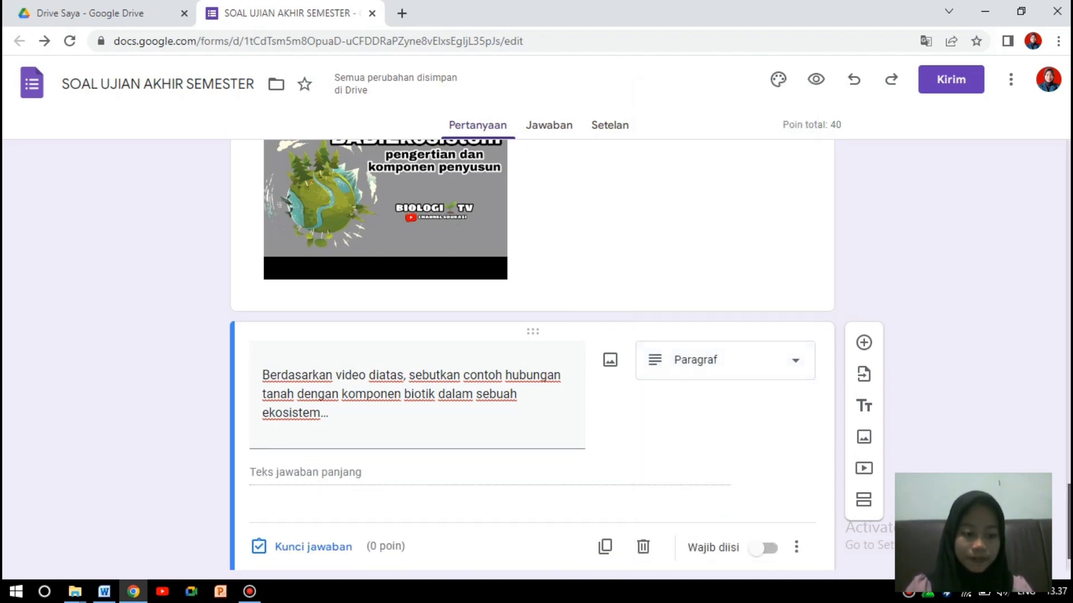
scroll(1042, 350, down, 1)
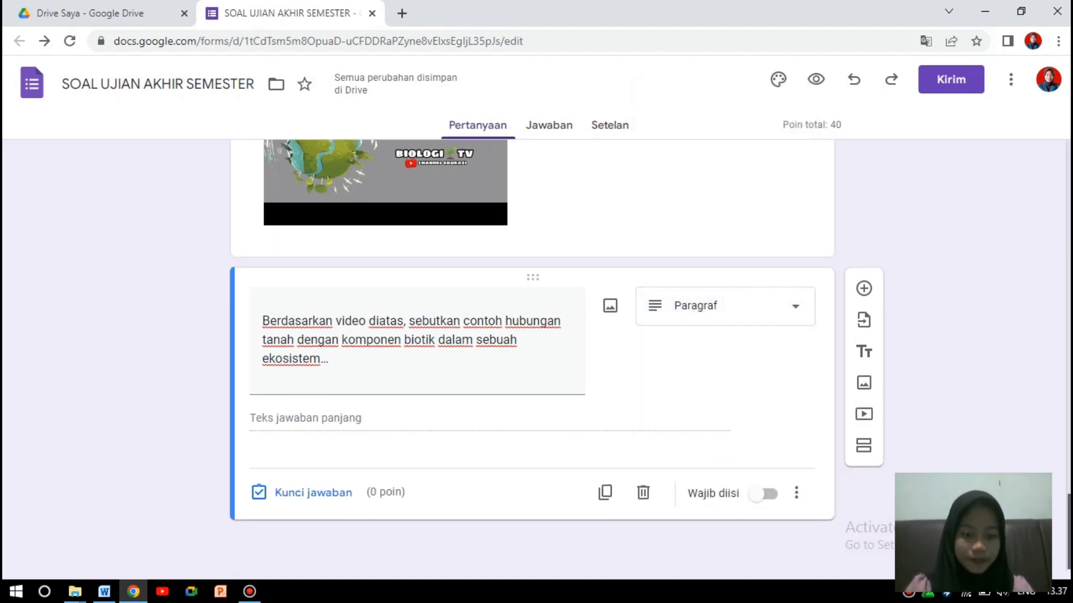
Give the soil question 10 points and save the pasted model answer as feedback.
click(315, 493)
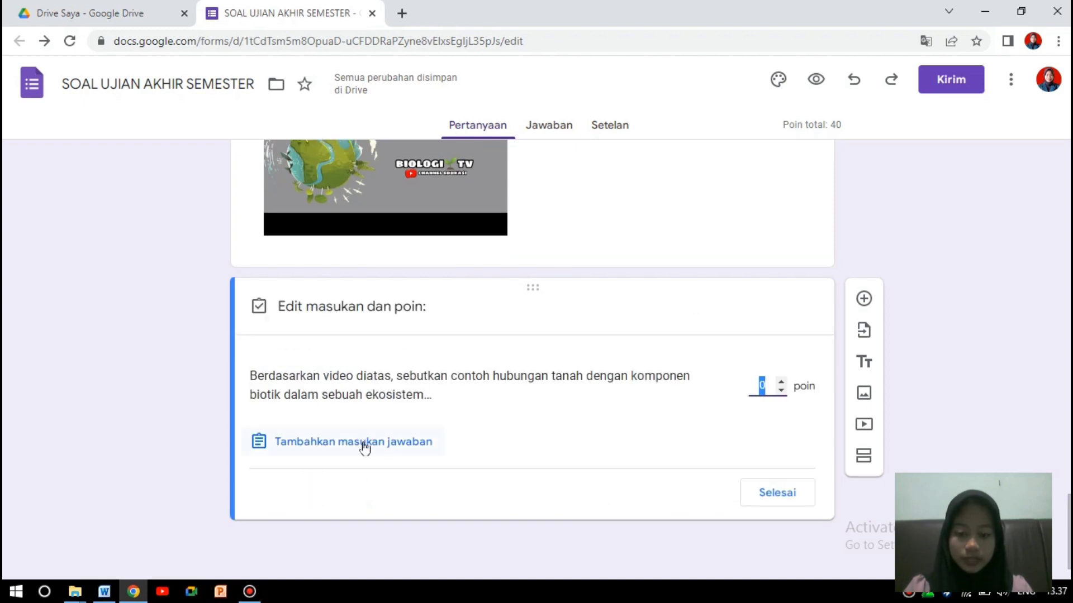
text(10)
click(363, 444)
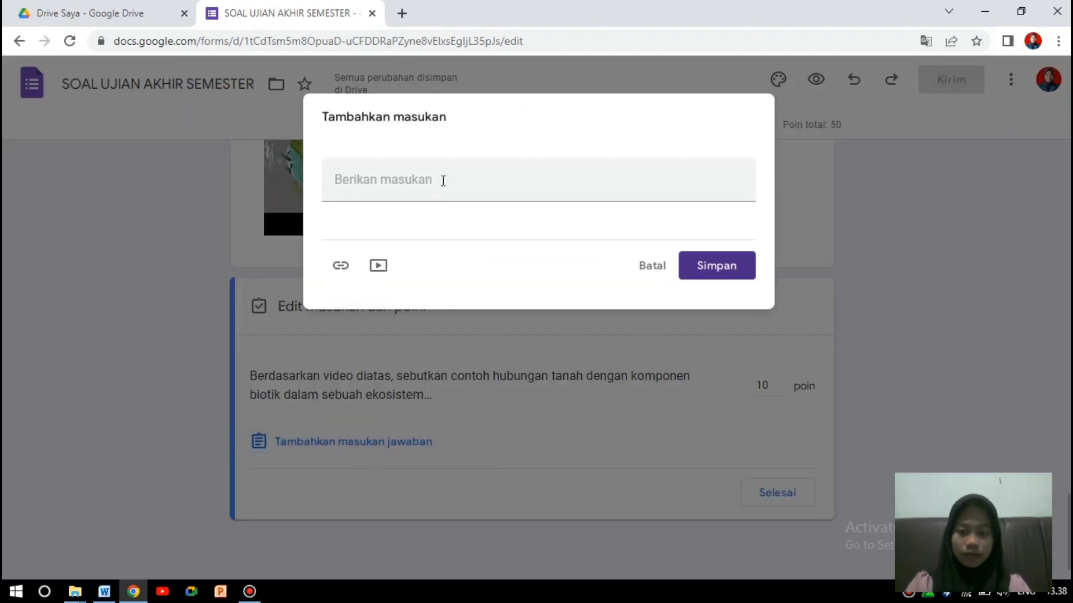
text(Tanah menyediakan tempat berlindung dan habitat bagi mikroorganisme seperti bakteri, jamur, dan cacing tanah. 2. Tanah merupakan sumber nutrisi bagi tumbuhan yang tumbuh di atasnya, seperti akar-akar tumbuhan yang menyerap air dan mineral dari tanah. 3. Biotik seperti serangga dan cacing tanah membantu dalam dekomposisi bahan organik di tanah, menghasilkan nutrisi yang dibutuhkan oleh tumbuhan. 4. Hewan-hewan penggali seperti tikus dan landak mempengaruhi struktur tanah dan penyebaran biji-bijian serta spora-spora tumbuhan. 5. Mikroorganisme dalam tanah juga berperan dalam siklus nutrisi dan transformasi bahan organik menjadi sumber energi bagi organisme lain dalam rantai makanan.)
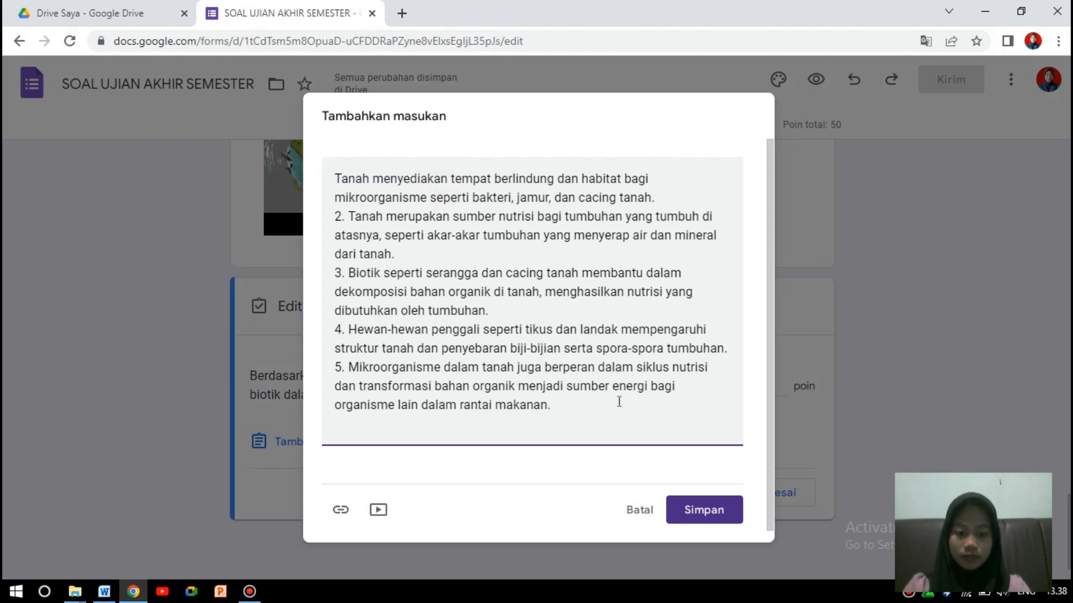
click(695, 506)
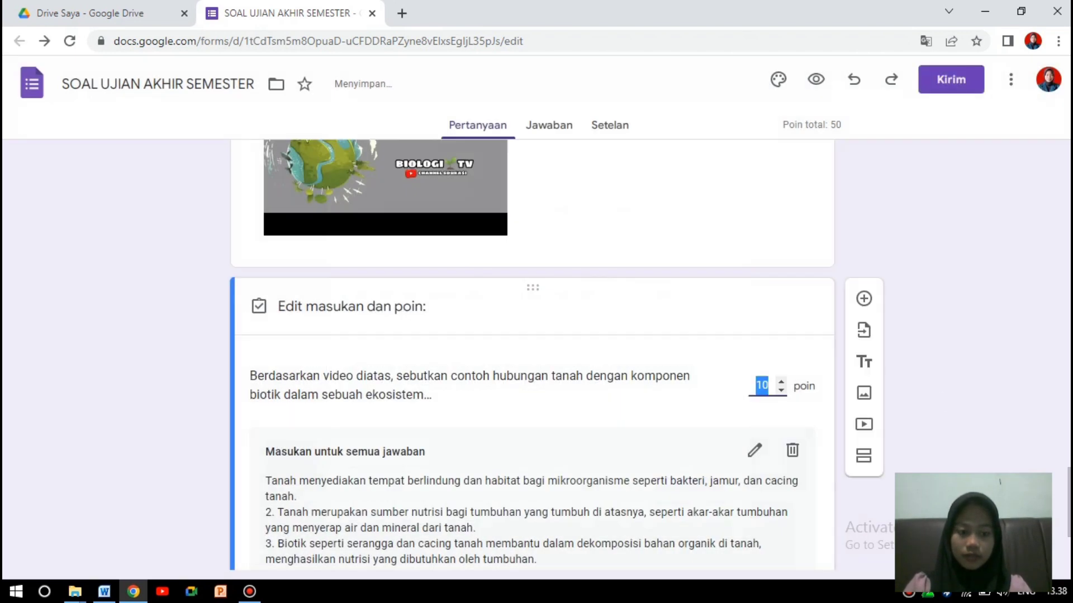
Add a new blank question below the soil question.
scroll(695, 508, down, 2)
scroll(533, 357, down, 2)
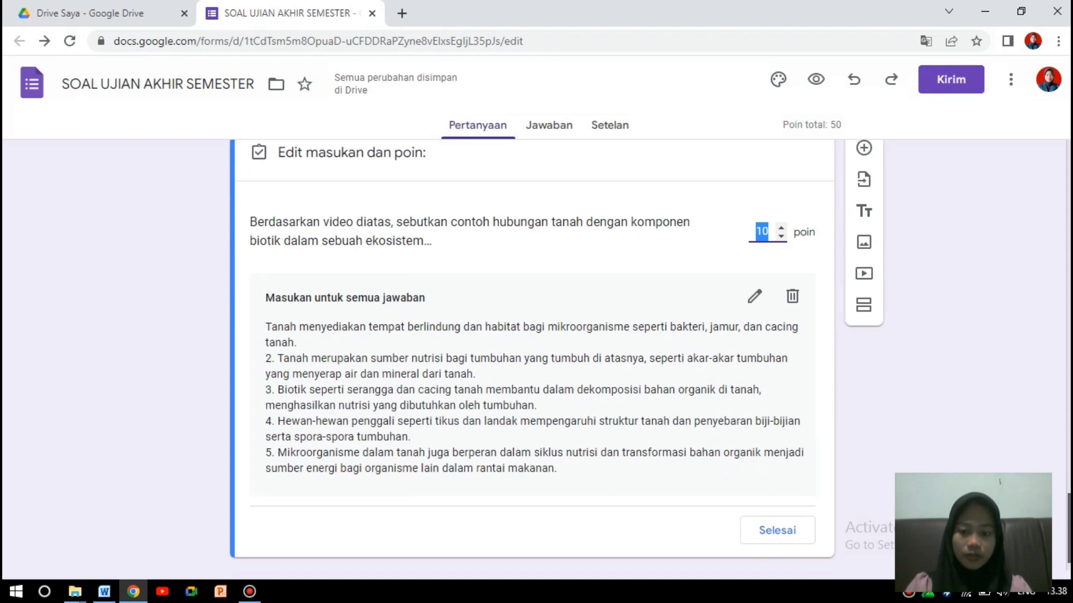
drag(1069, 524, 1069, 519)
click(995, 373)
scroll(532, 357, up, 4)
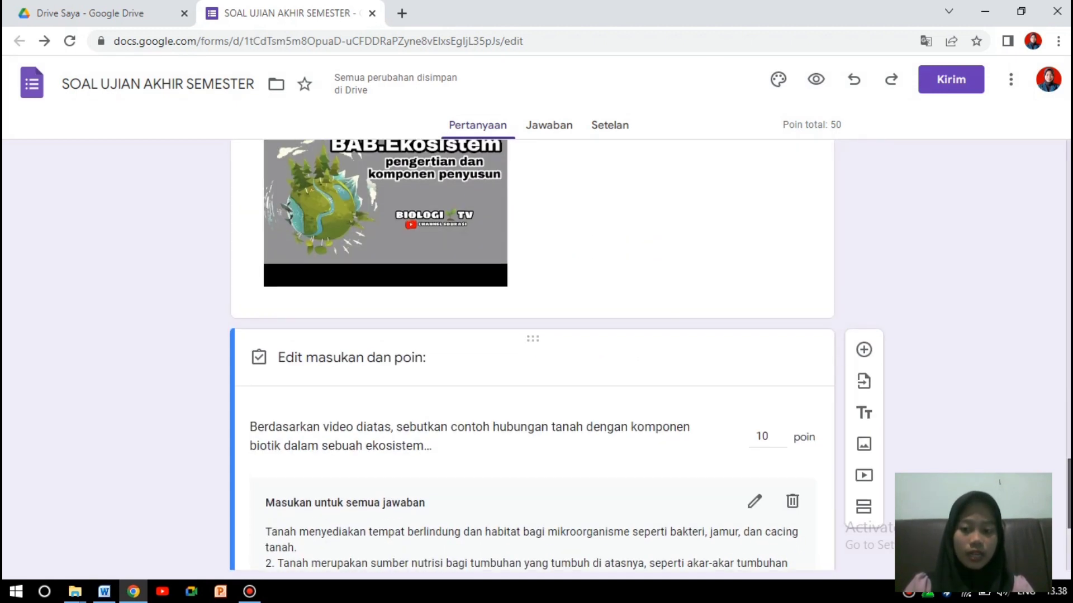
scroll(532, 357, down, 3)
scroll(980, 381, down, 3)
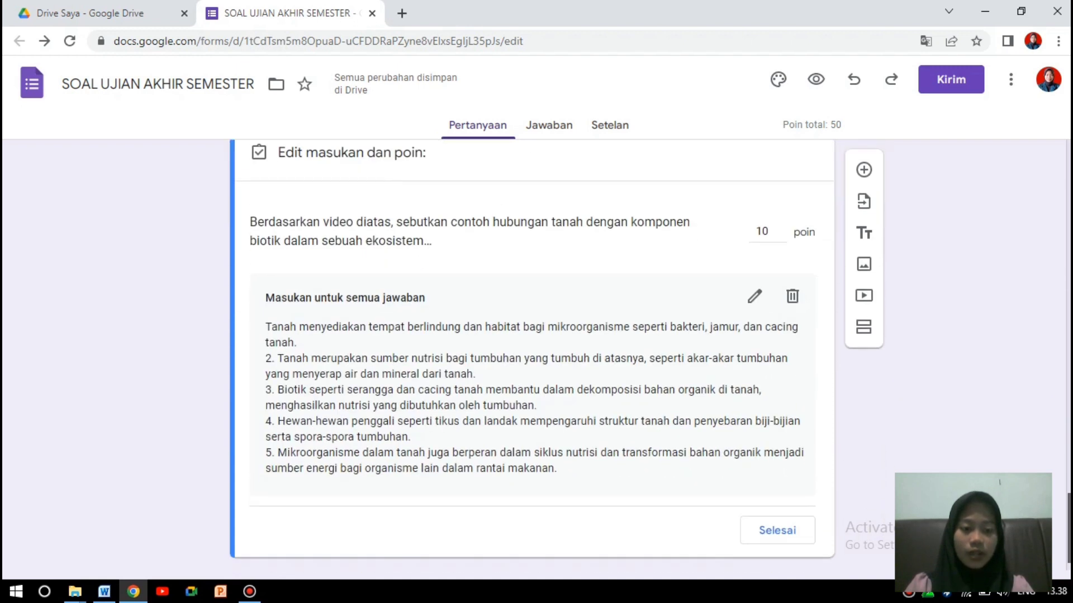
scroll(980, 381, up, 2)
click(865, 179)
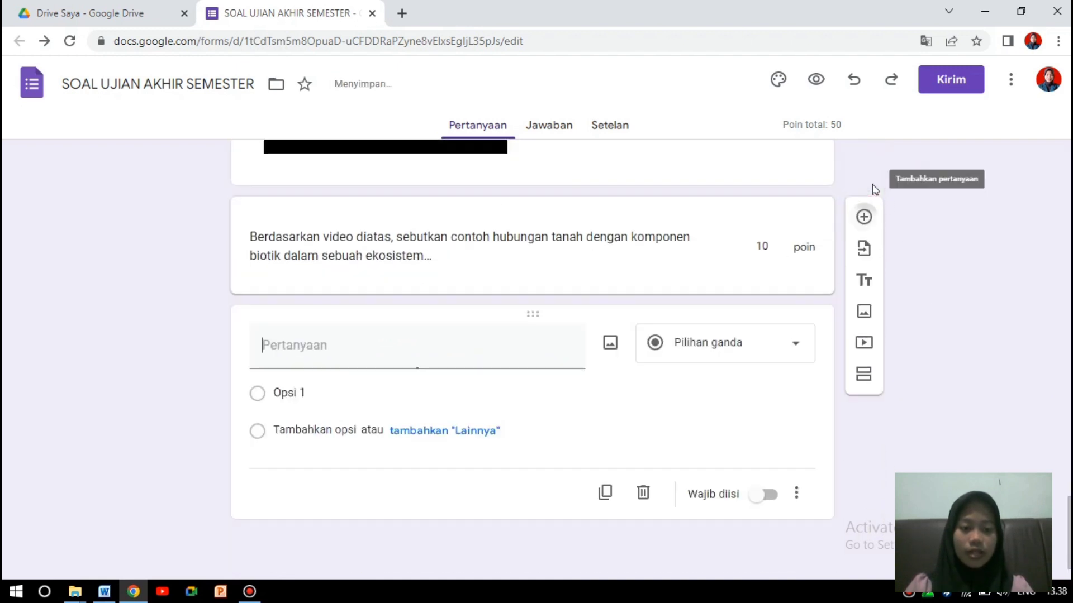
click(103, 592)
Paste the data list and 'Ciri-ciri' question text from Word into the new question.
click(1033, 363)
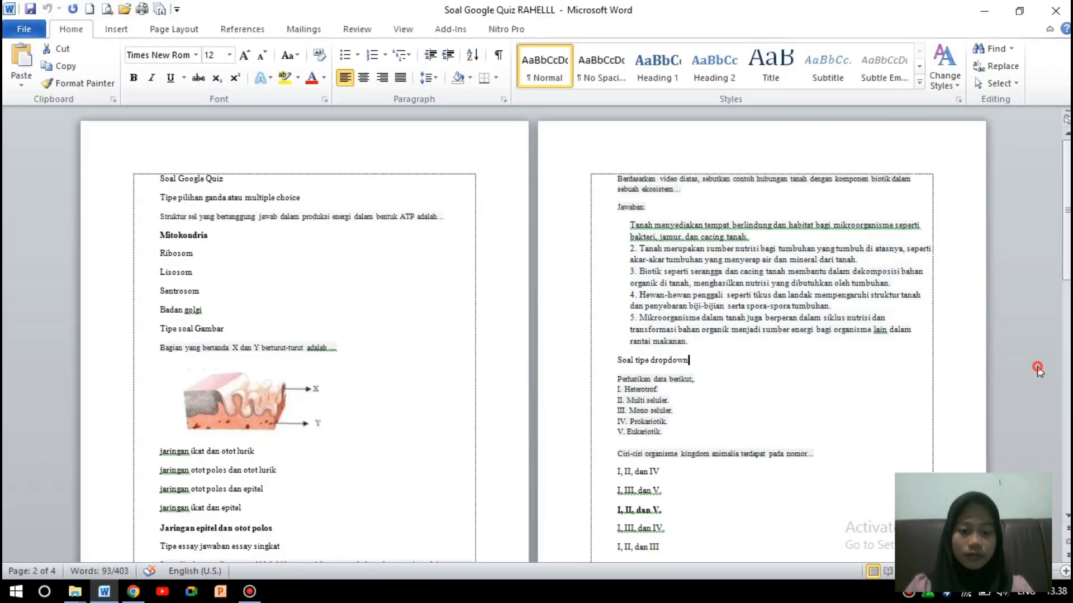
drag(1067, 246, 1067, 290)
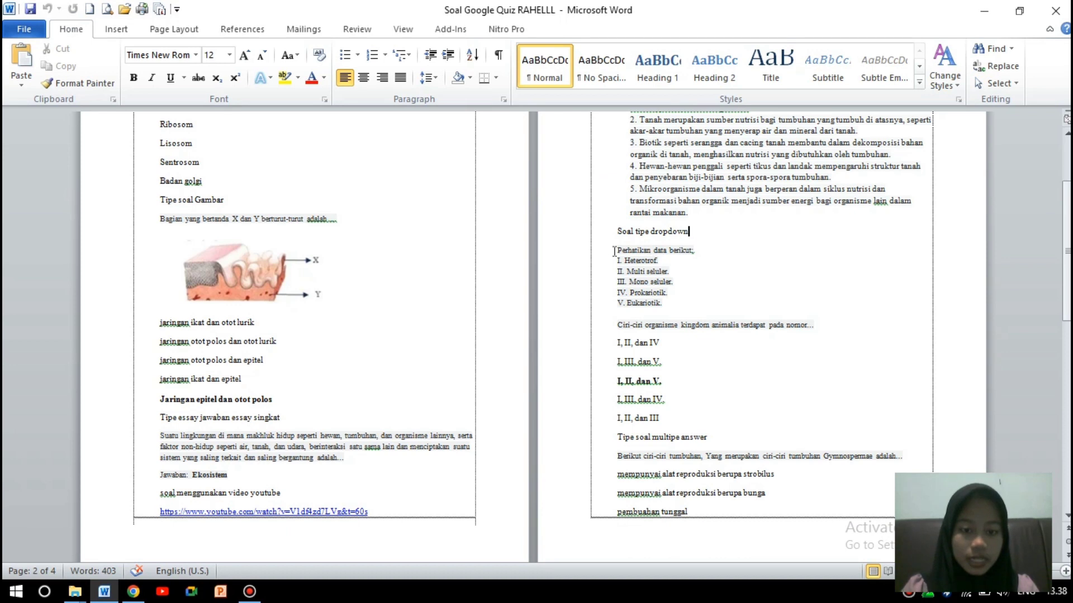
drag(615, 249, 821, 328)
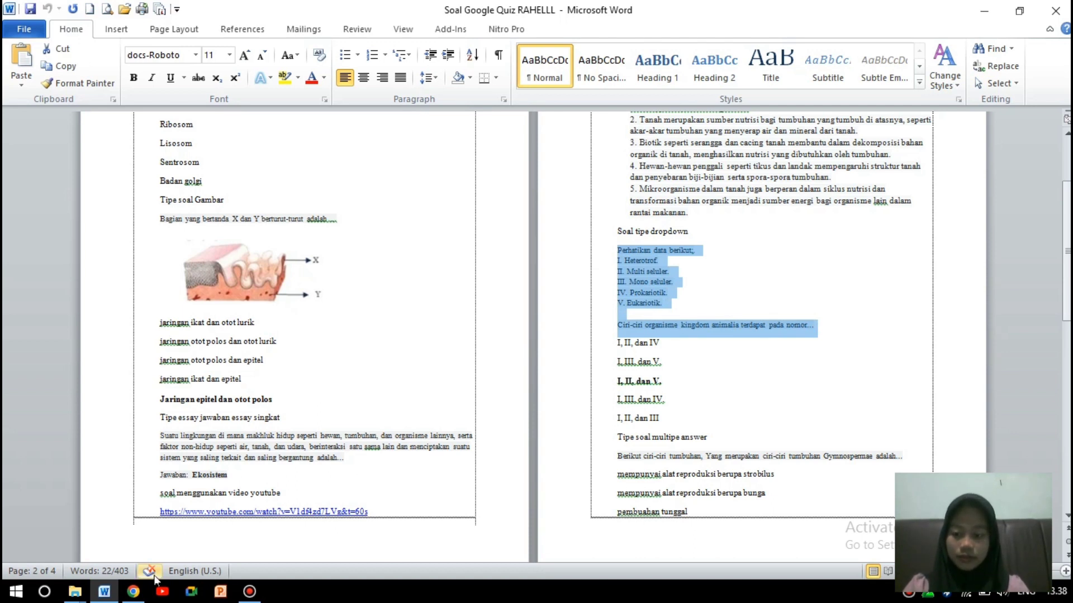
click(133, 592)
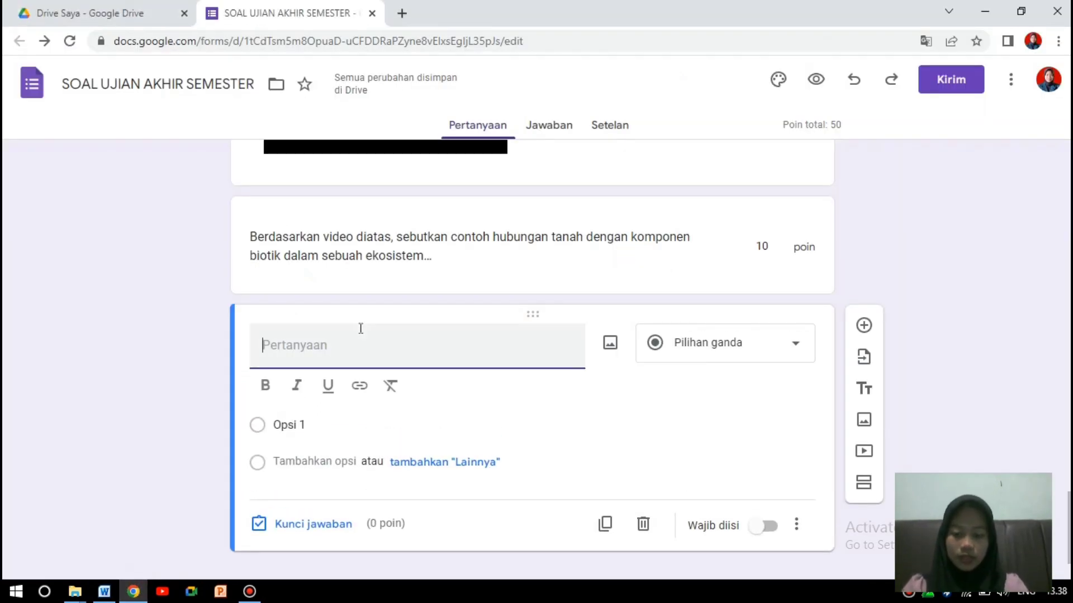
text(Perhatikan data berikut: I. Heterotrof. II. Multi seluler. III. Mono seluler. IV. Prokariotik. V. Eukariotik.  Ciri-ciri organisme kingdom animalia terdapat pada nomor...)
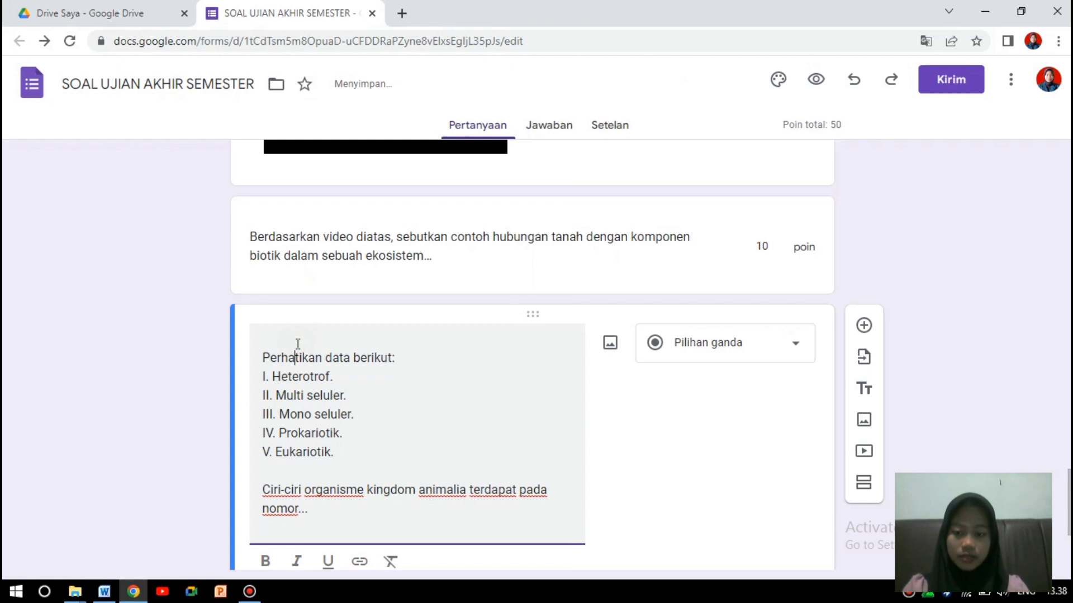
Make the soil paragraph question required.
drag(1069, 503, 1069, 498)
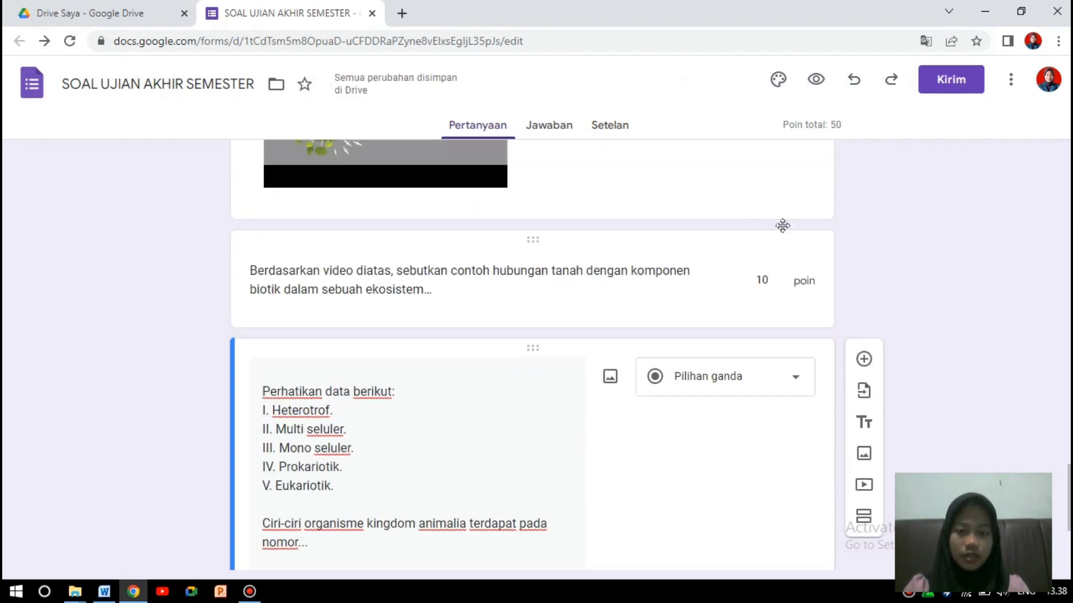
click(730, 200)
scroll(700, 498, down, 7)
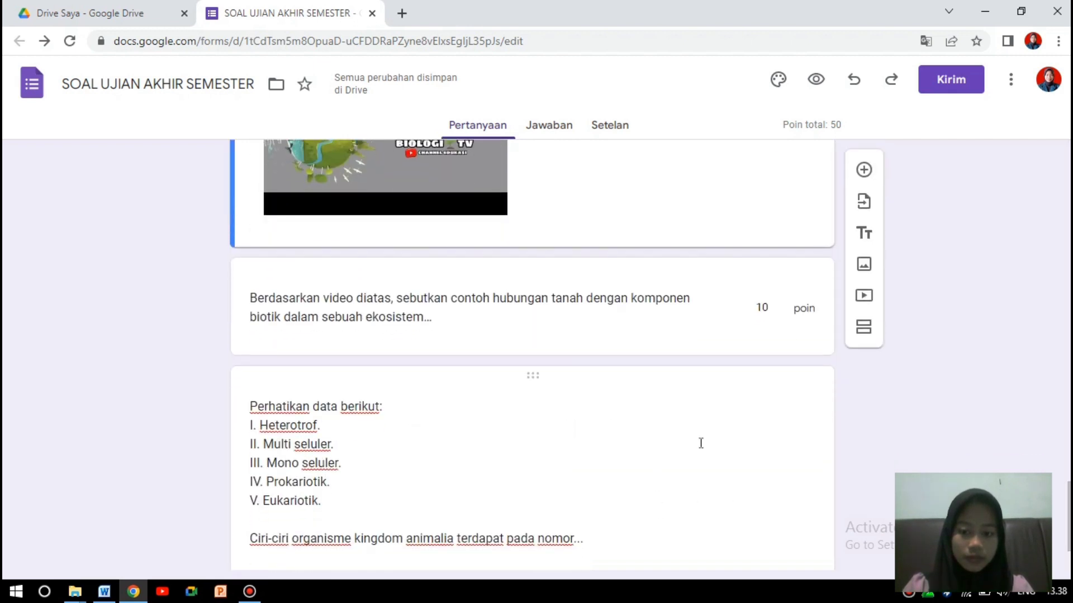
click(569, 323)
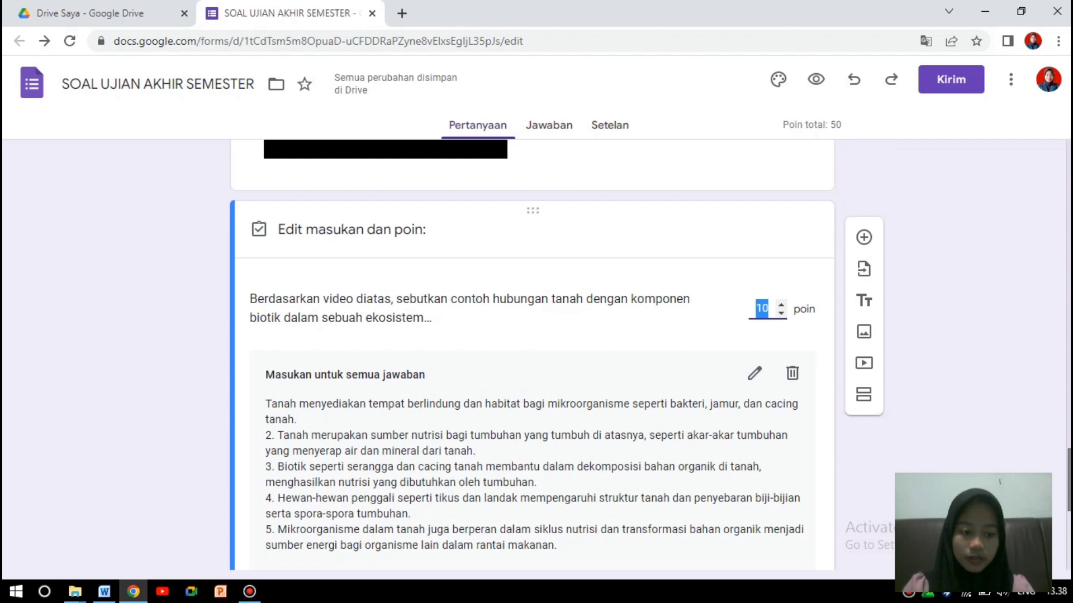
drag(1067, 489, 1068, 516)
click(764, 444)
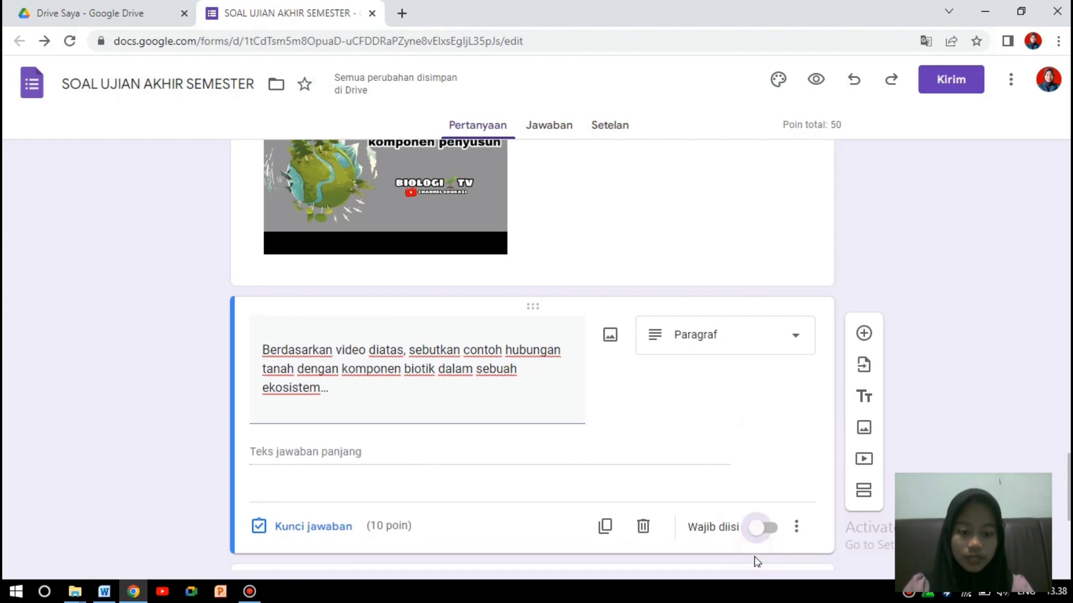
click(764, 525)
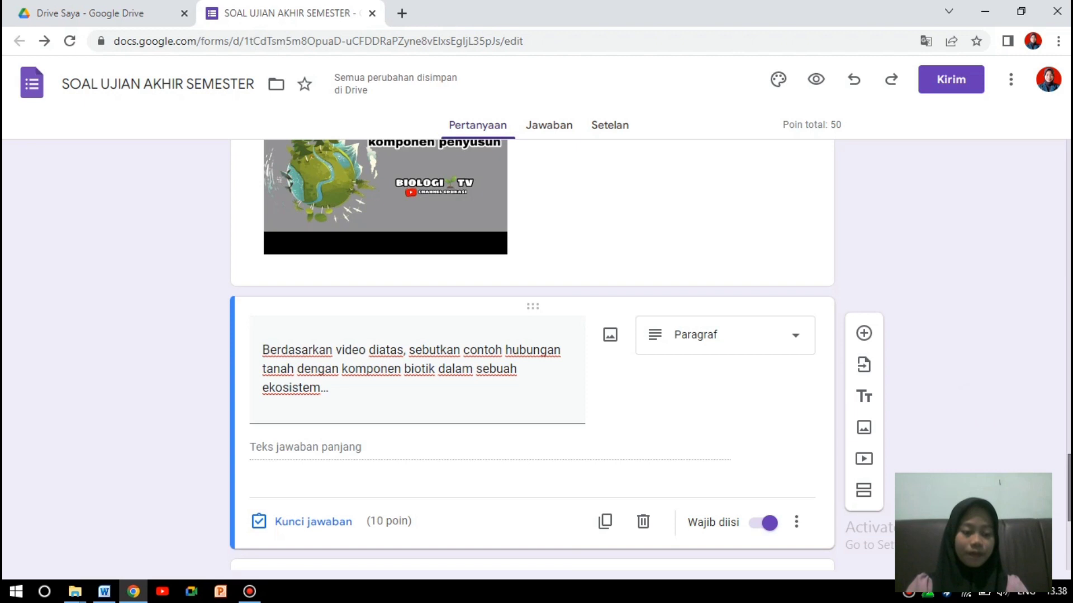
scroll(589, 467, down, 5)
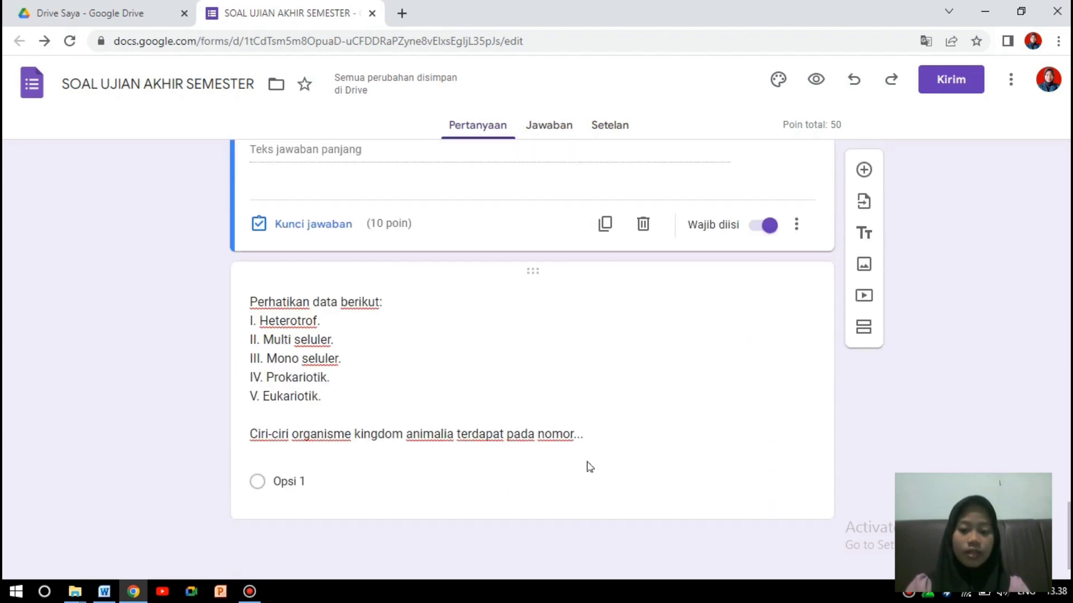
click(486, 482)
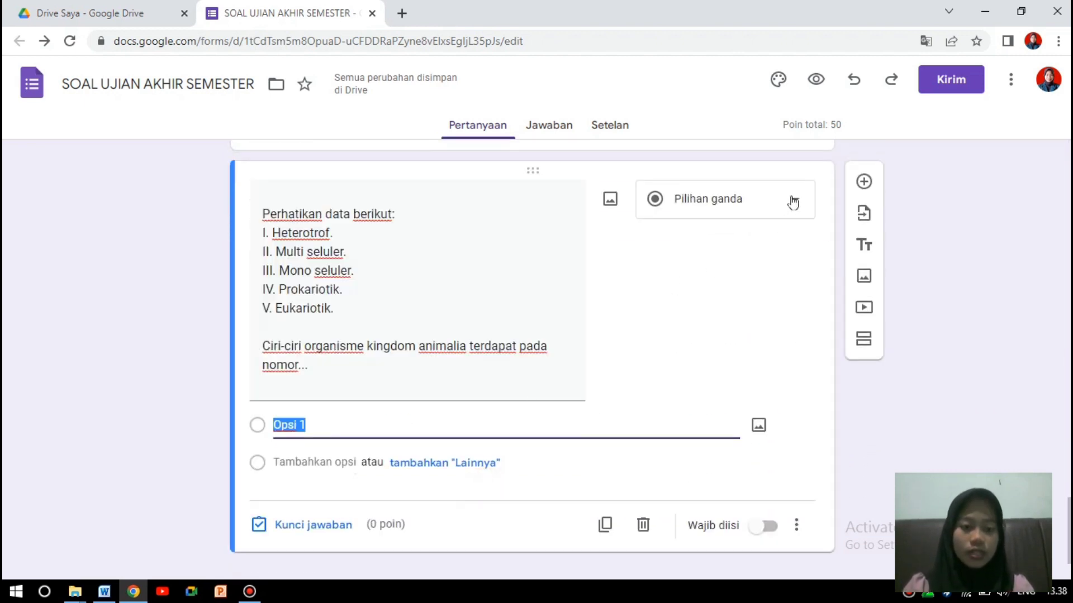
Copy the five answer lines from Word and paste them as the Animalia options, 'I, II, dan IV' to 'I, II, dan III'.
click(100, 597)
drag(618, 344, 667, 419)
click(705, 395)
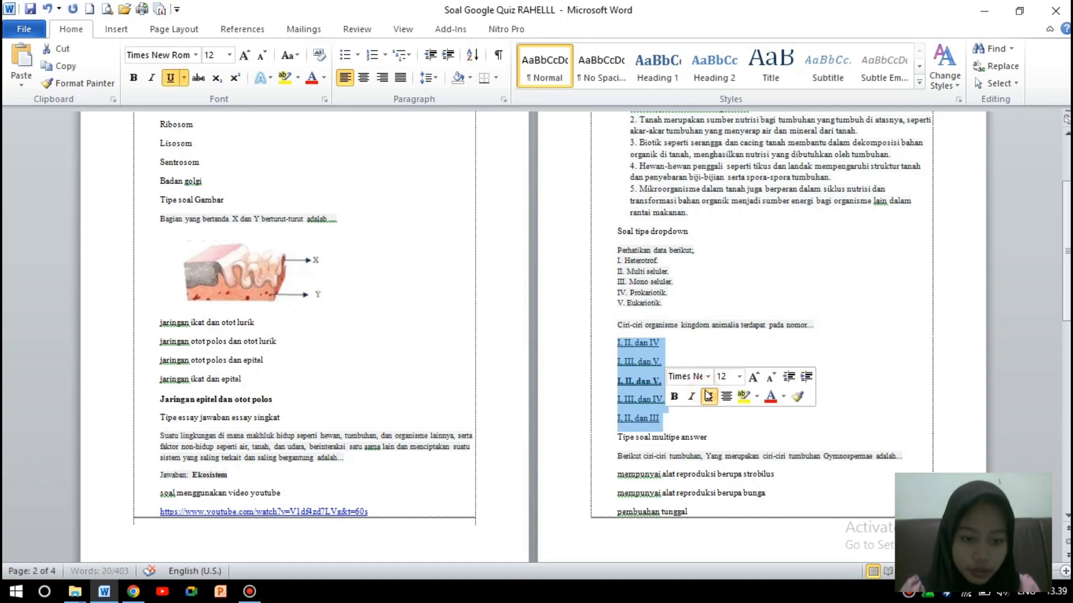
click(698, 347)
drag(612, 341, 666, 420)
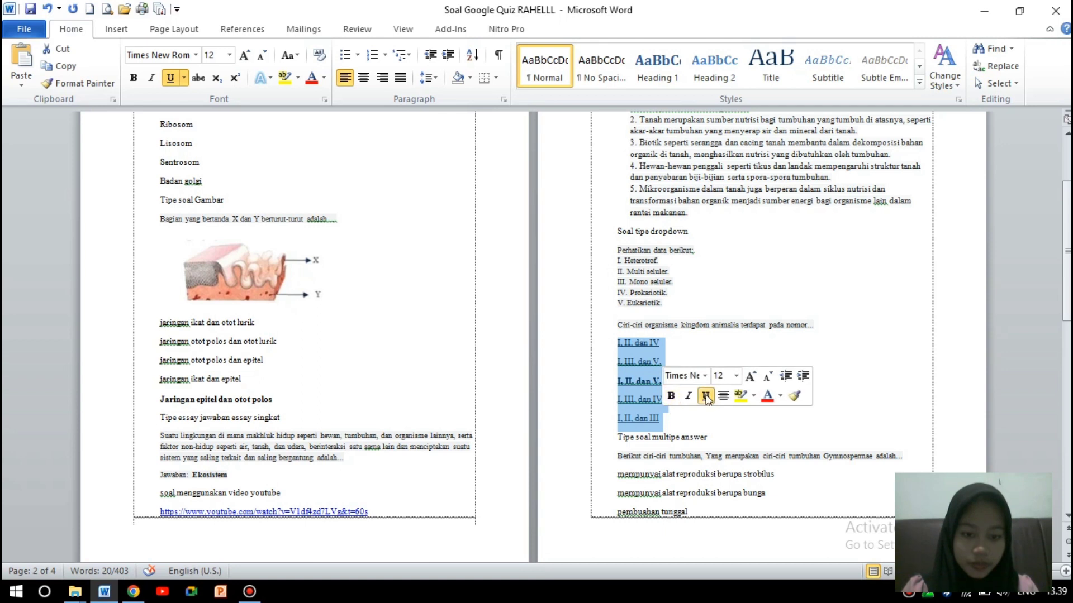
click(705, 395)
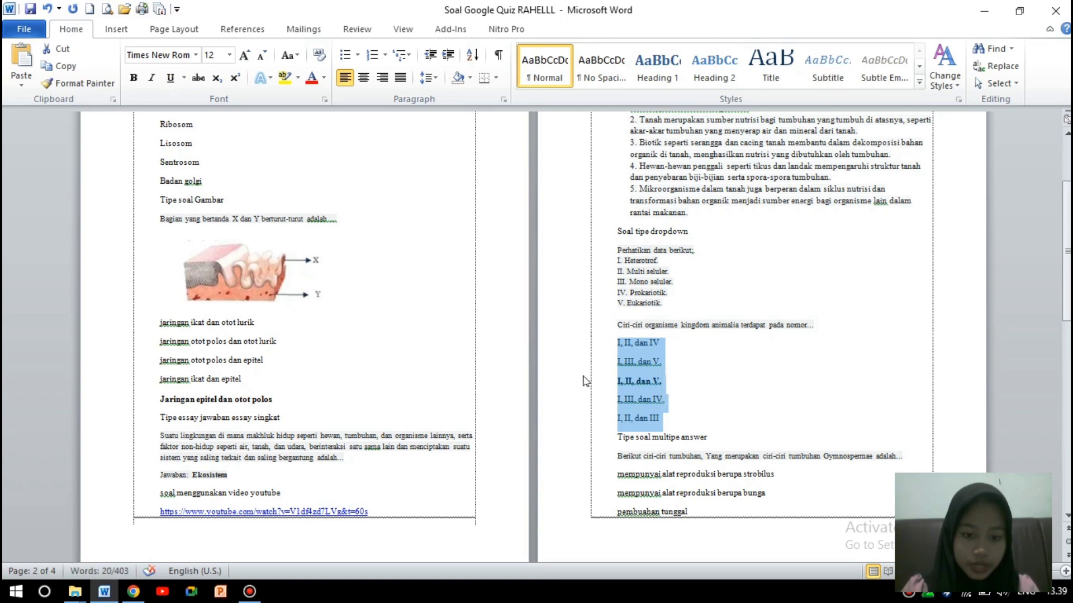
click(617, 343)
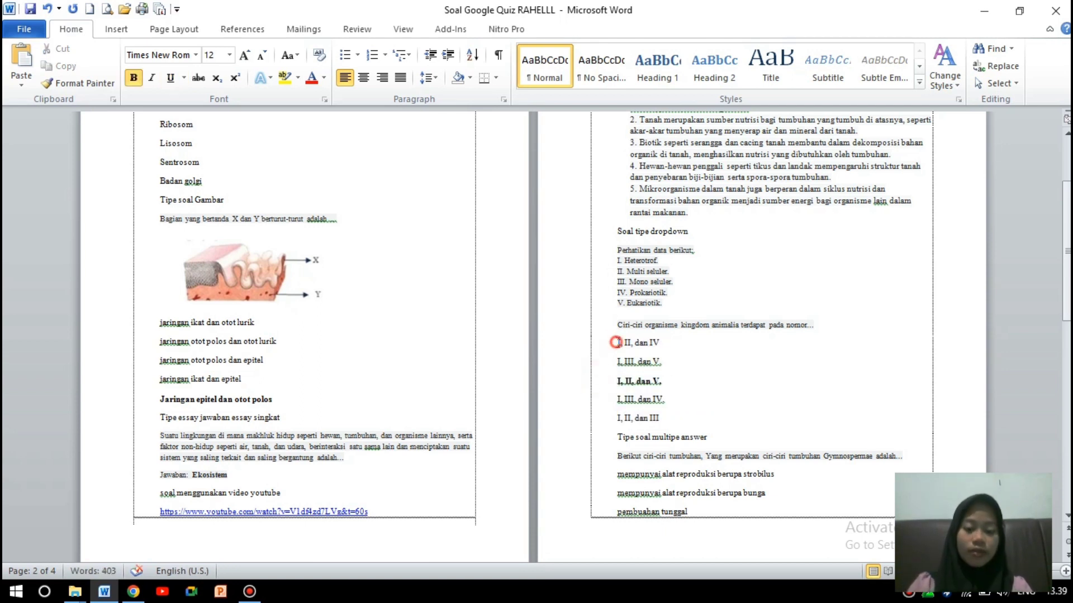
drag(615, 342, 661, 418)
key(ctrl+c)
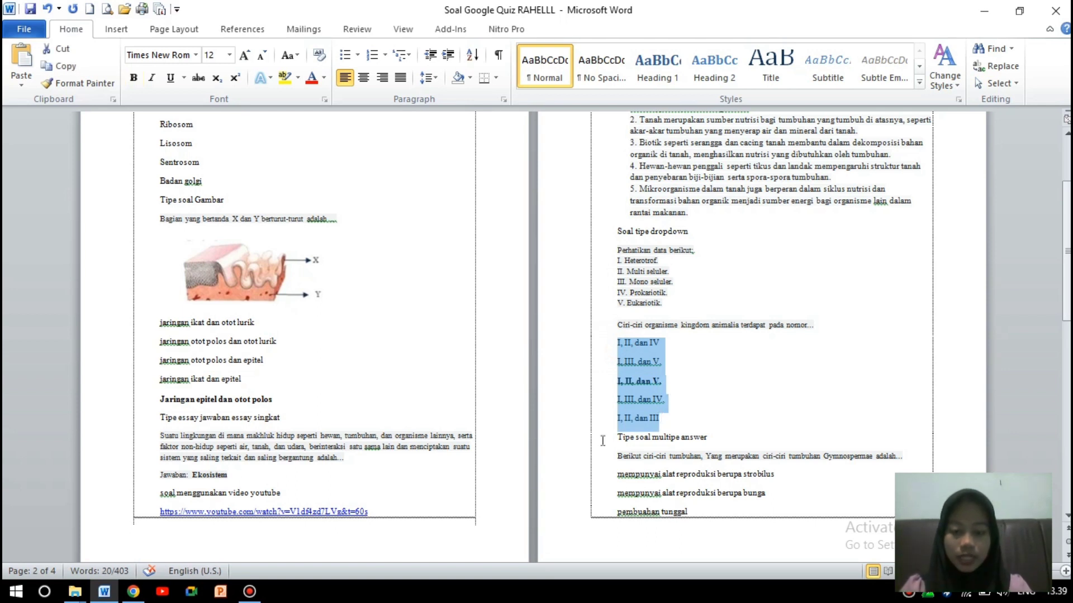
click(133, 592)
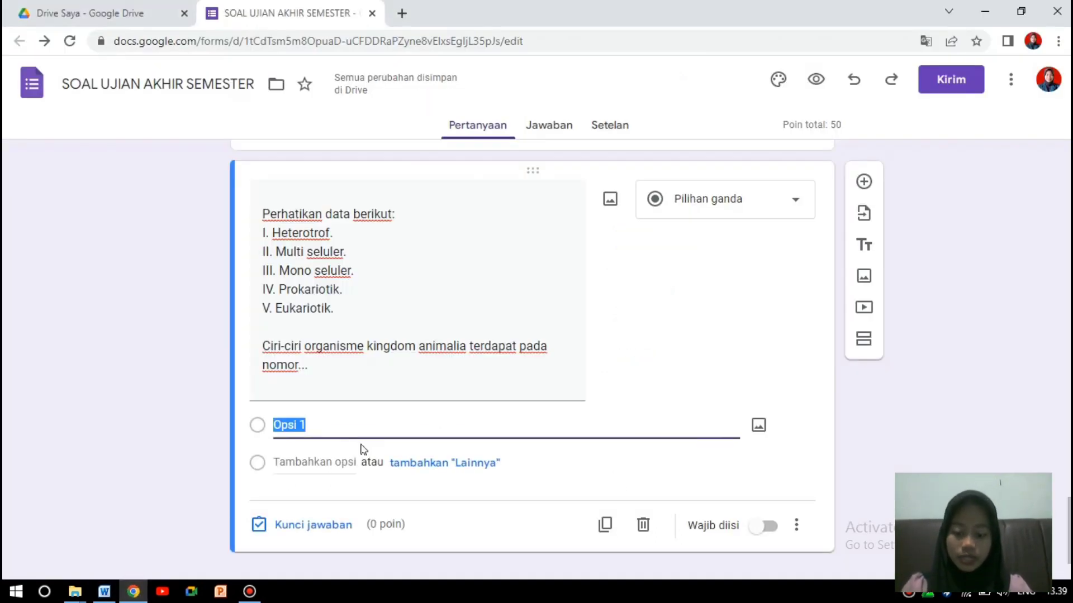
key(ctrl+v)
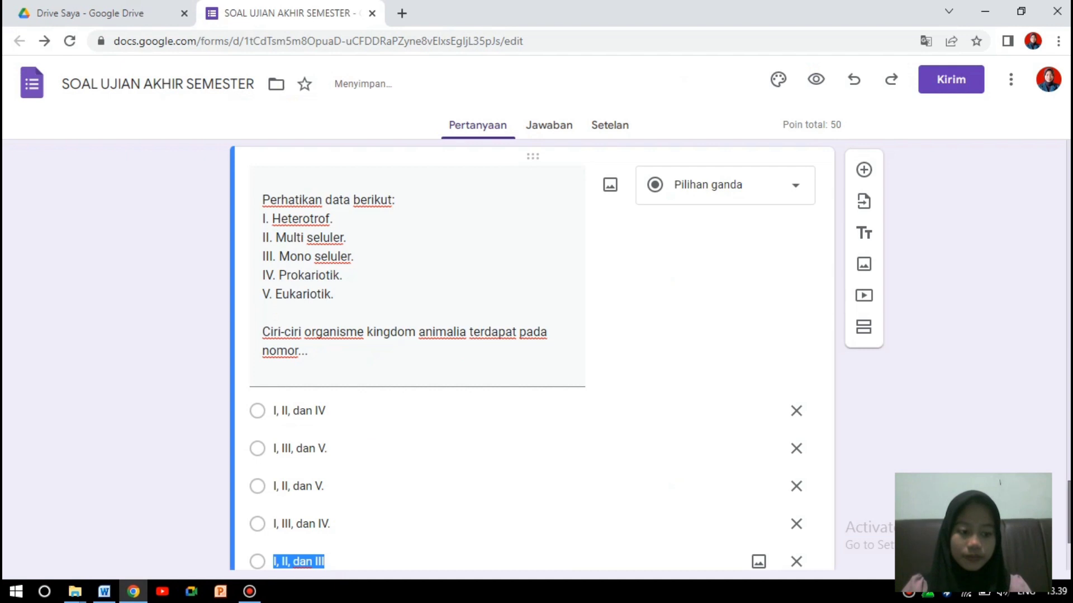
scroll(302, 512, down, 3)
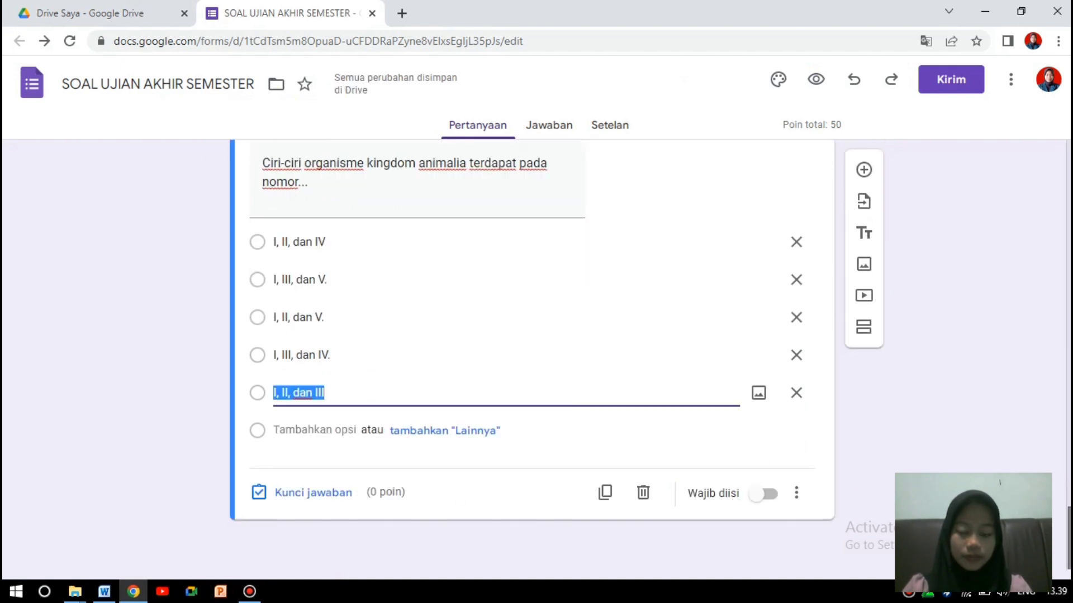
Set the answer key to 'I, II, dan V.' worth 10 points.
click(302, 495)
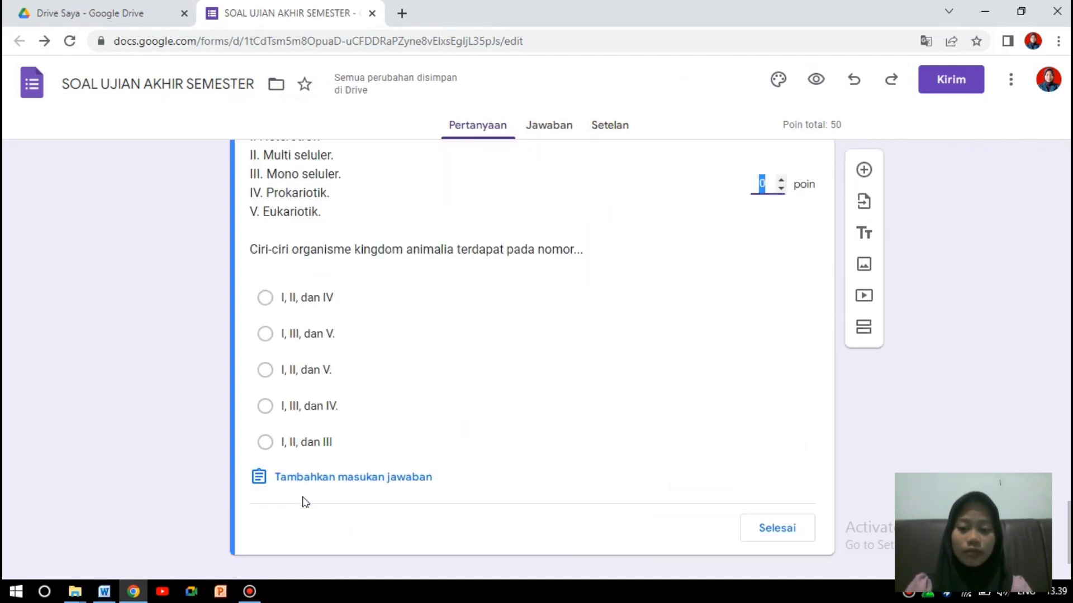
click(266, 371)
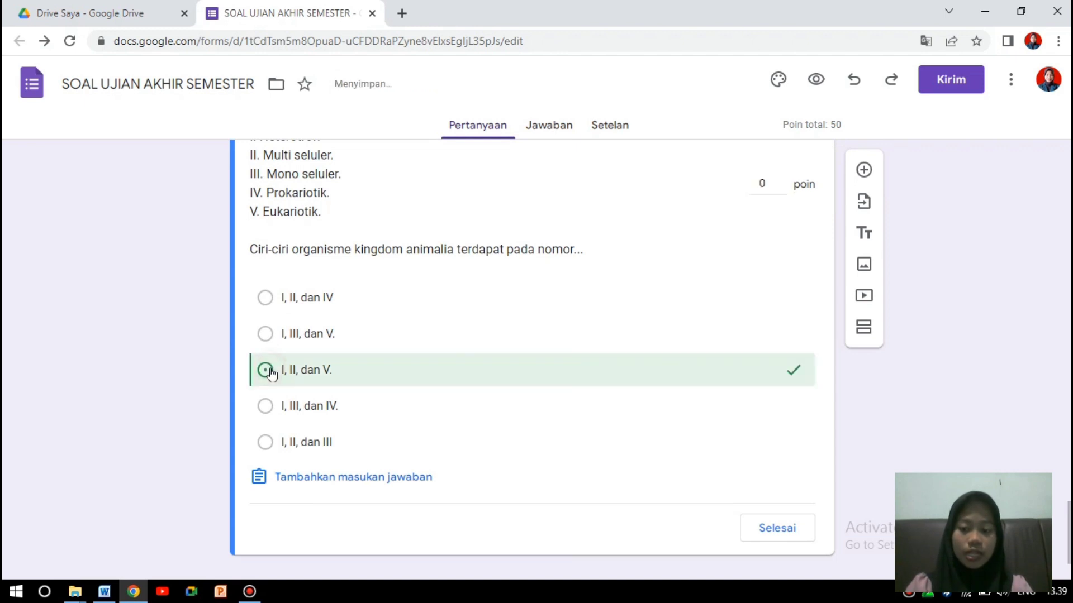
click(761, 186)
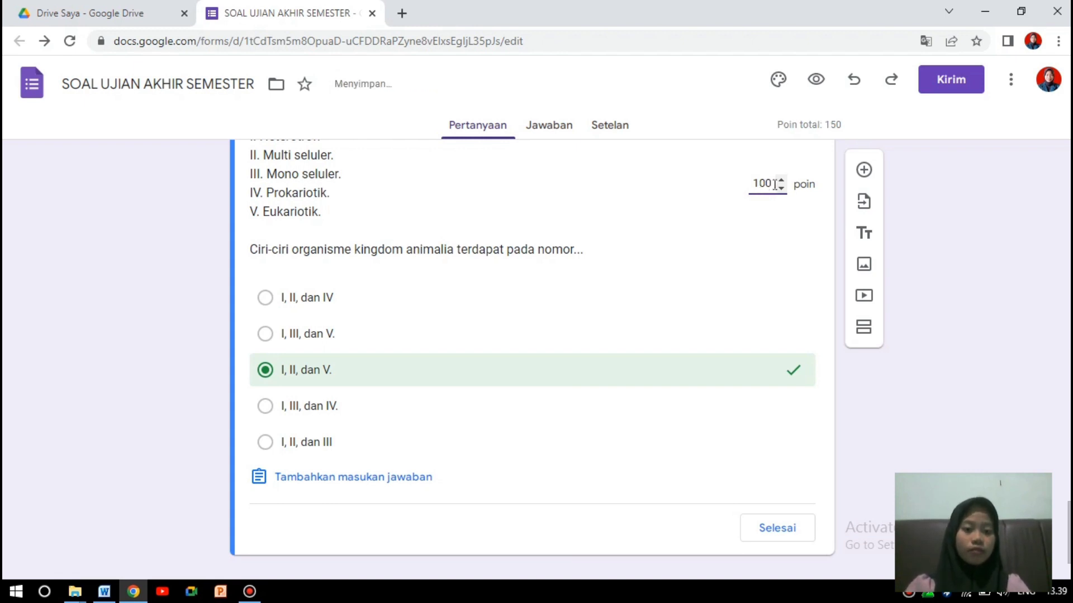
key(BackSpace)
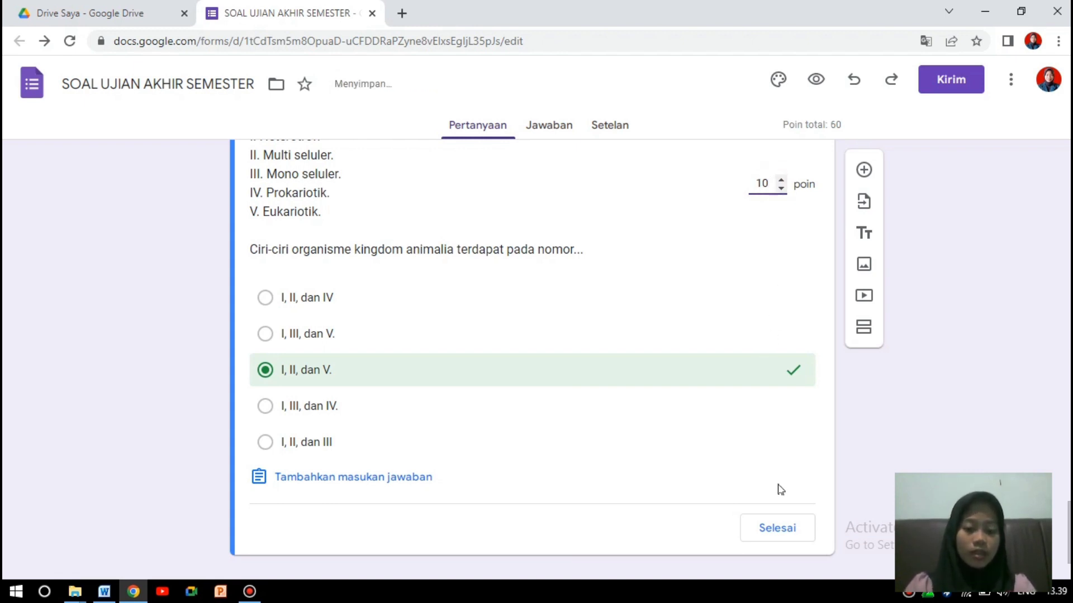
click(777, 527)
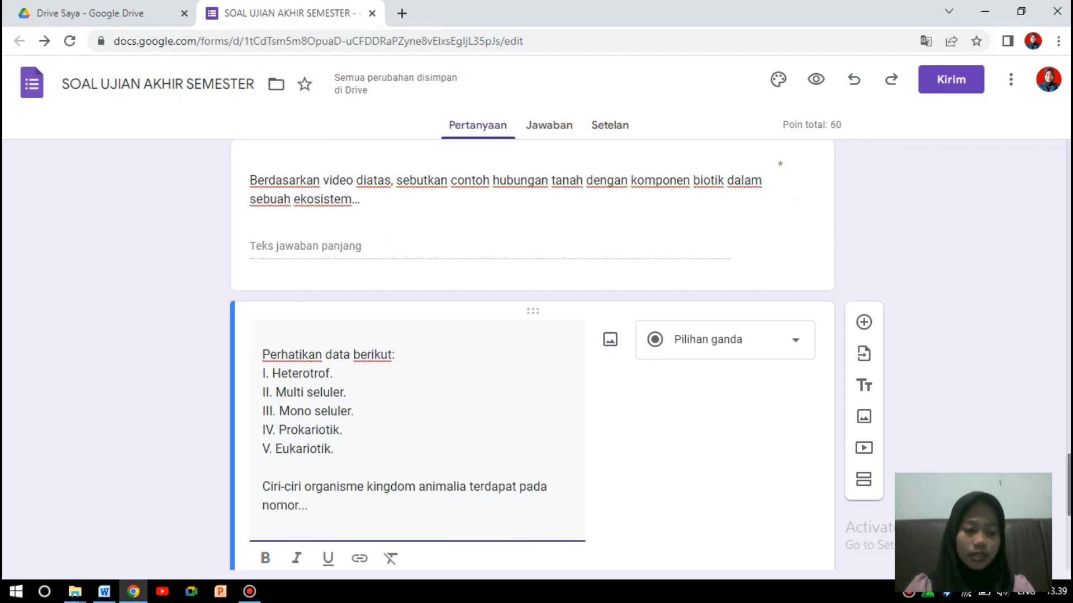
scroll(533, 358, down, 5)
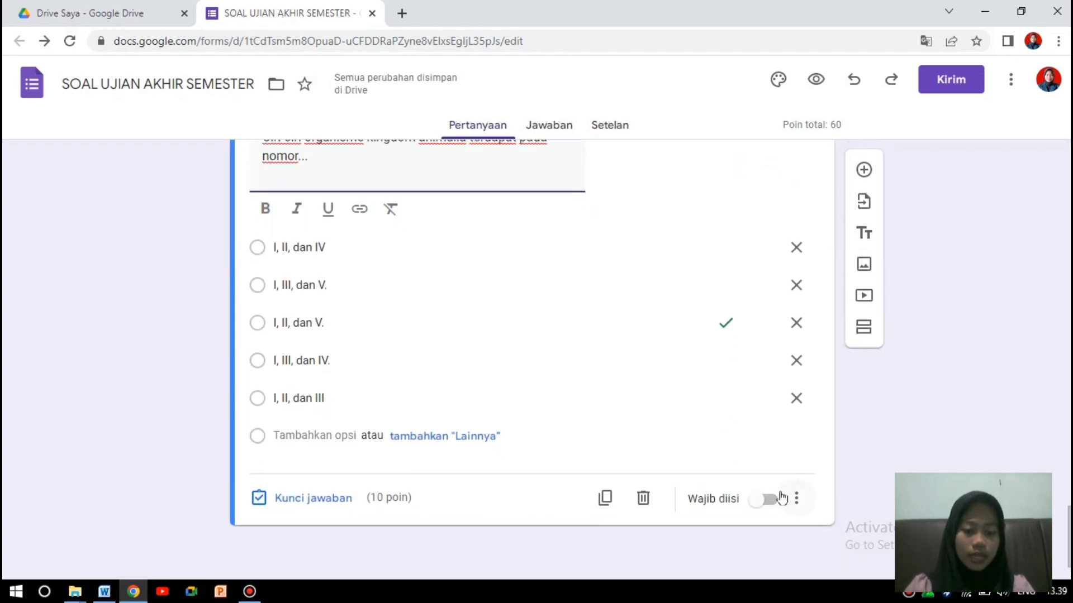
Make the kingdom Animalia question required.
click(767, 497)
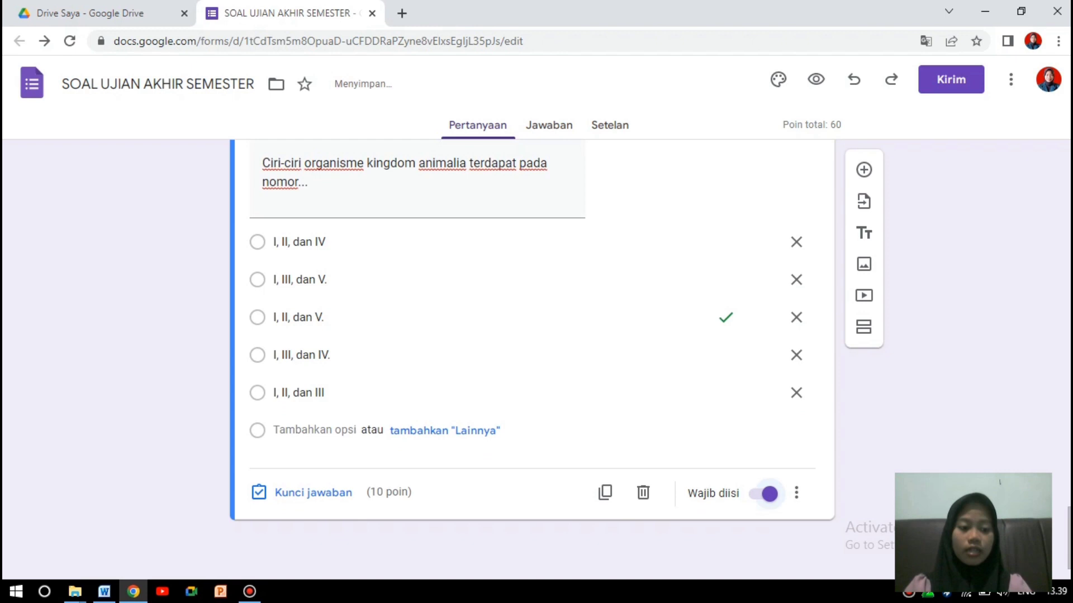
scroll(533, 358, up, 10)
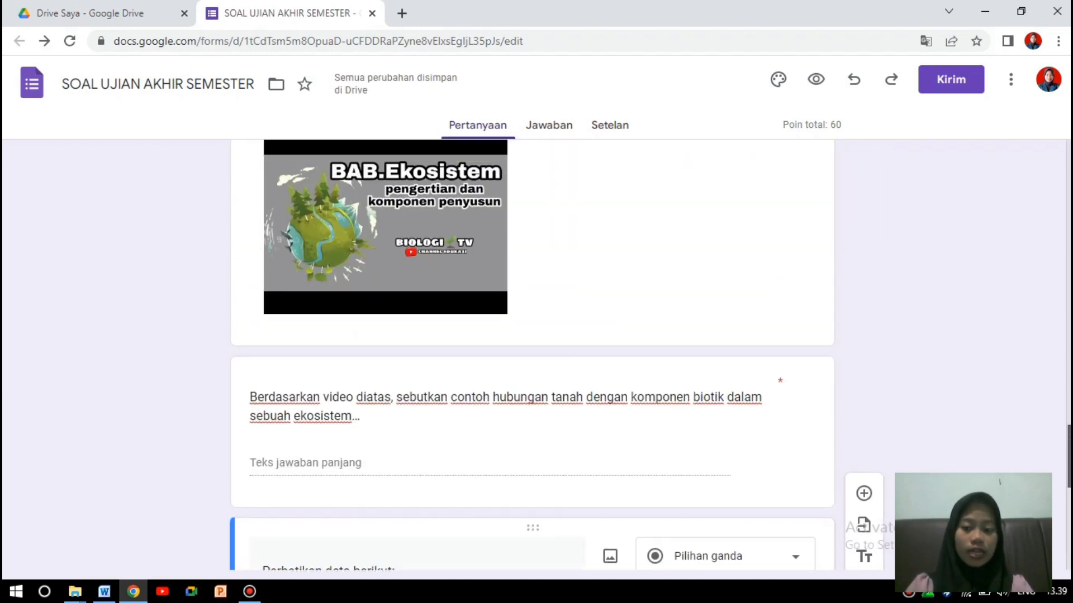
scroll(533, 357, down, 4)
scroll(533, 357, down, 1)
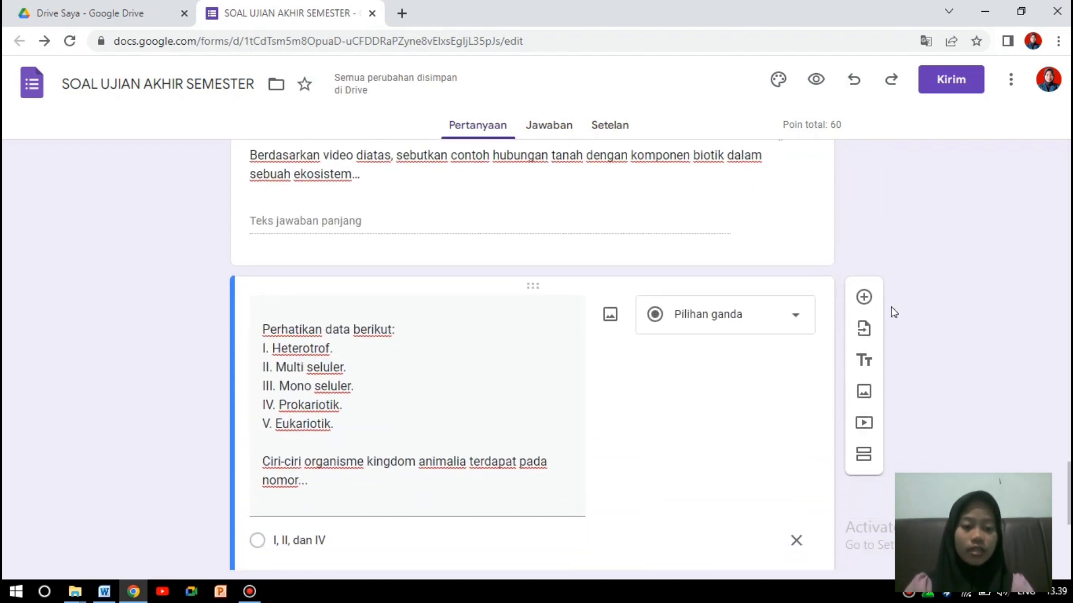
Add a blank question below, then copy the Gymnospermae question line from Word.
click(864, 299)
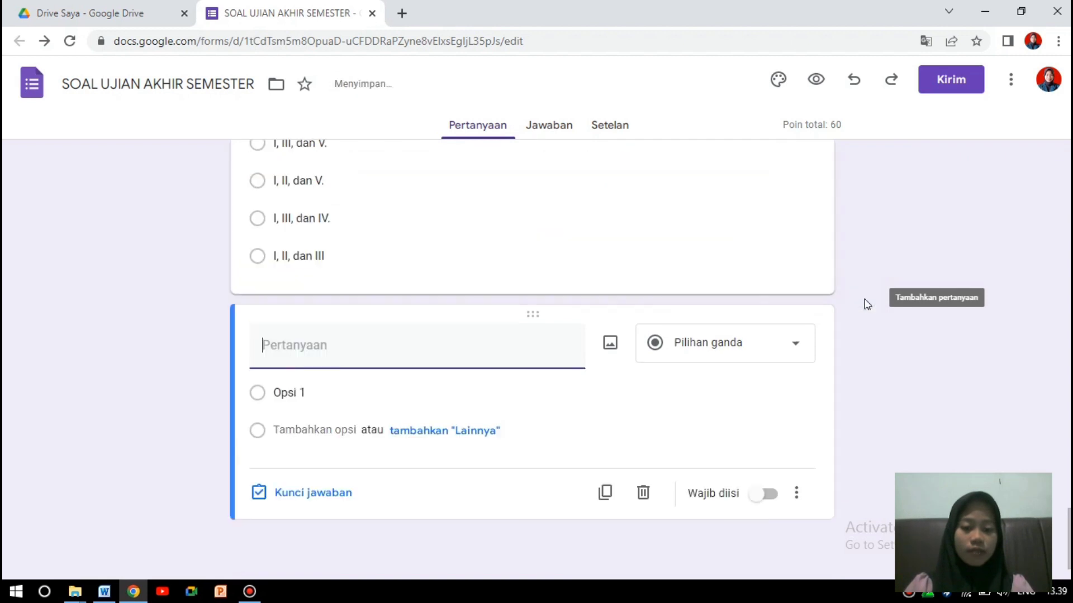
click(104, 592)
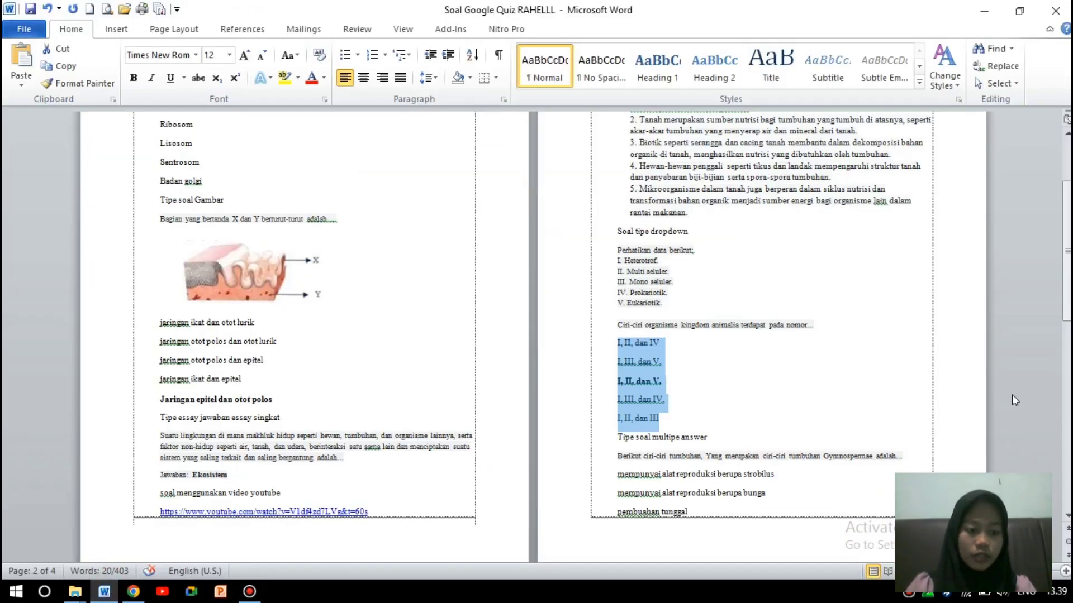
click(1030, 394)
click(1067, 383)
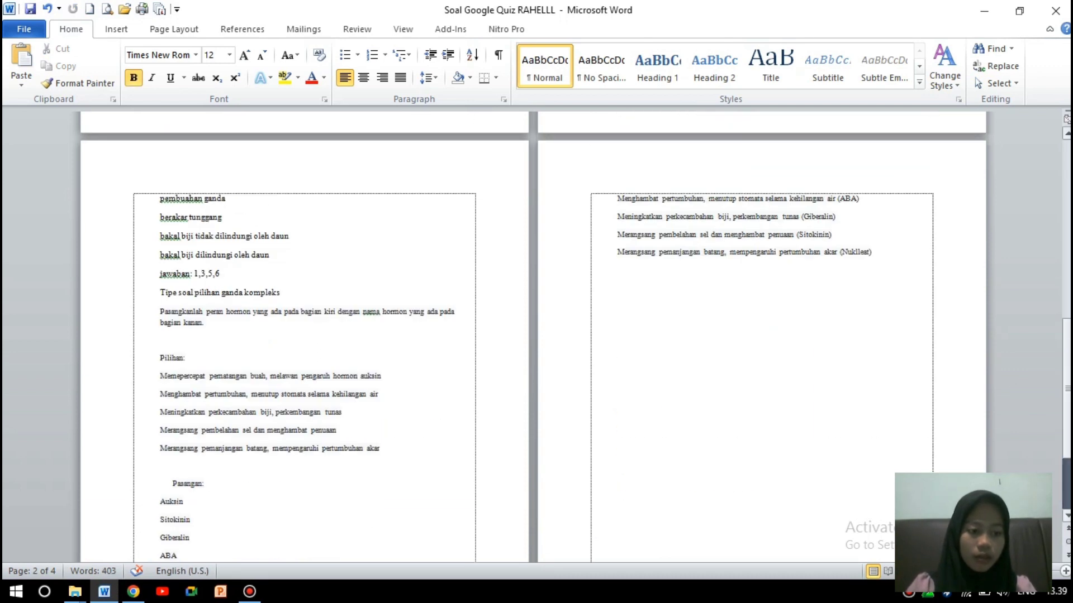
click(1068, 146)
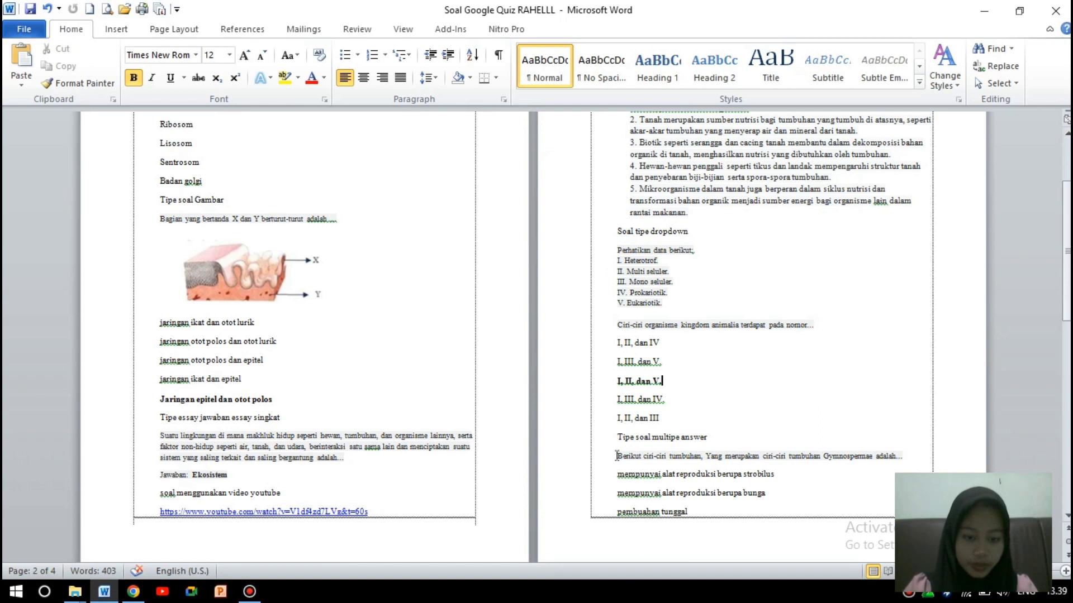
drag(614, 455, 904, 461)
key(ctrl+c)
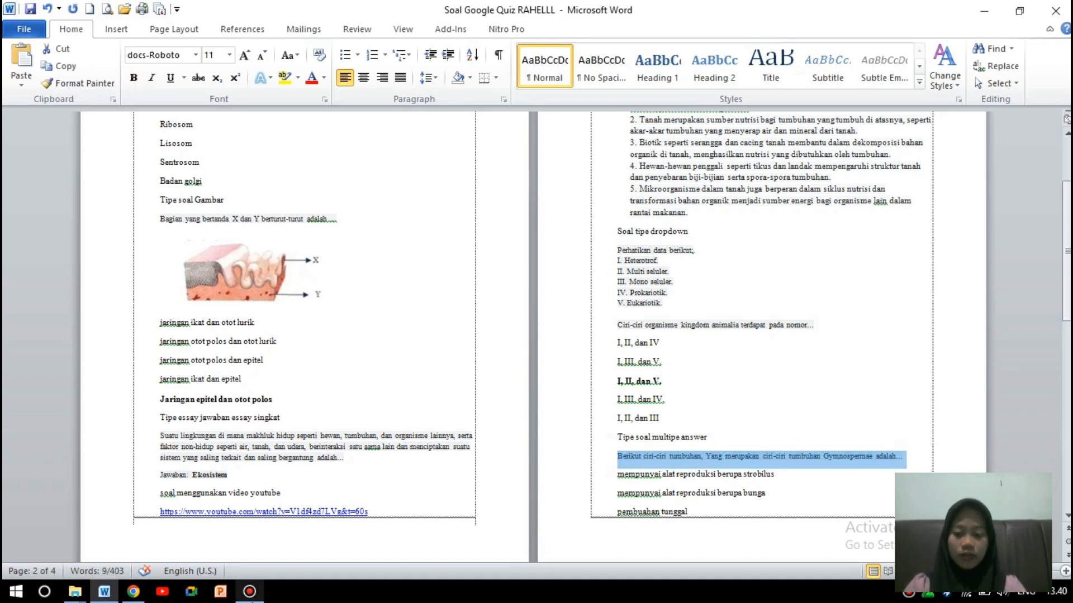
click(133, 592)
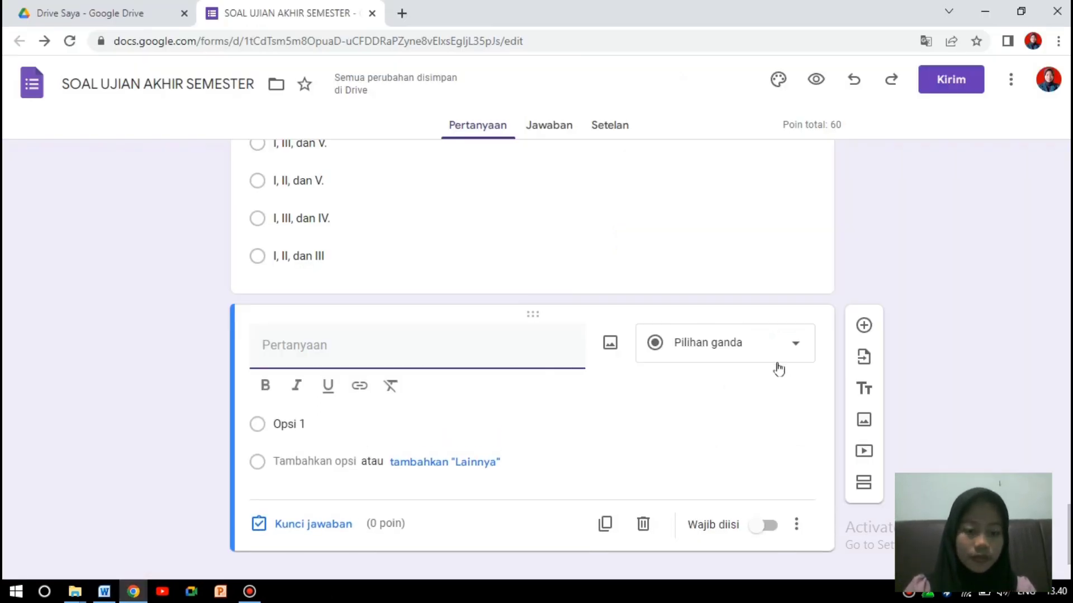
Make the new question a multiple-choice grid and paste the Gymnospermae text into row 1.
click(794, 350)
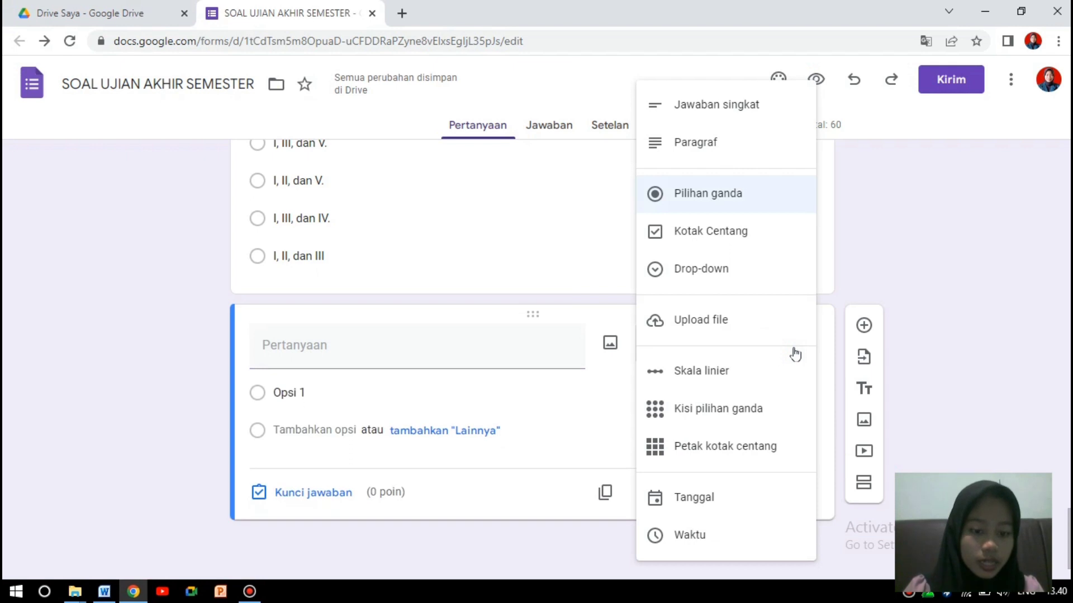
click(766, 407)
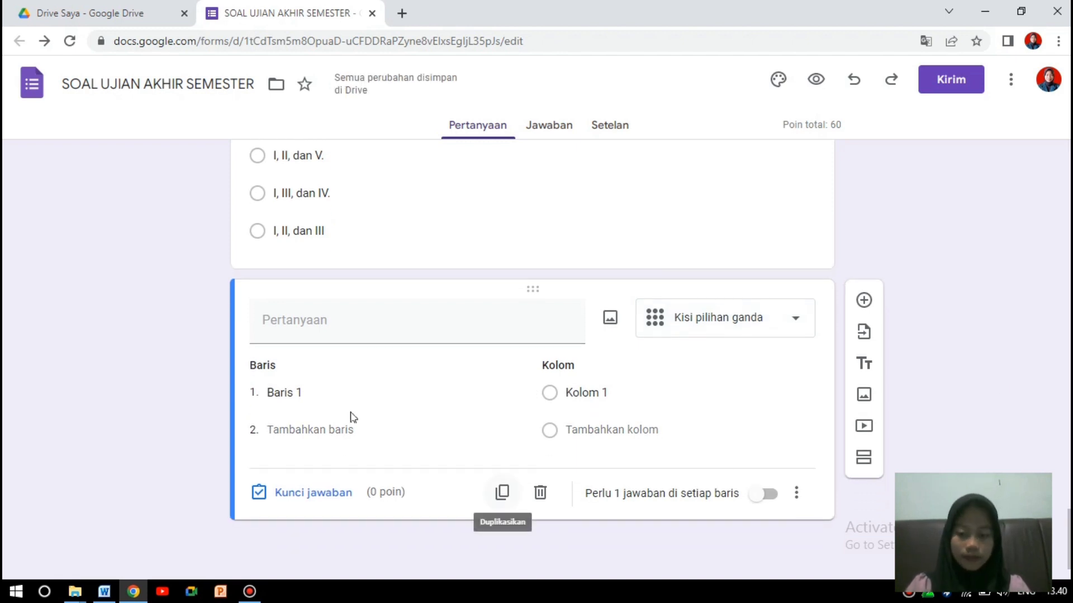
click(319, 389)
text(Berikut ciri-ciri tumbuhan, Yang merupakan)
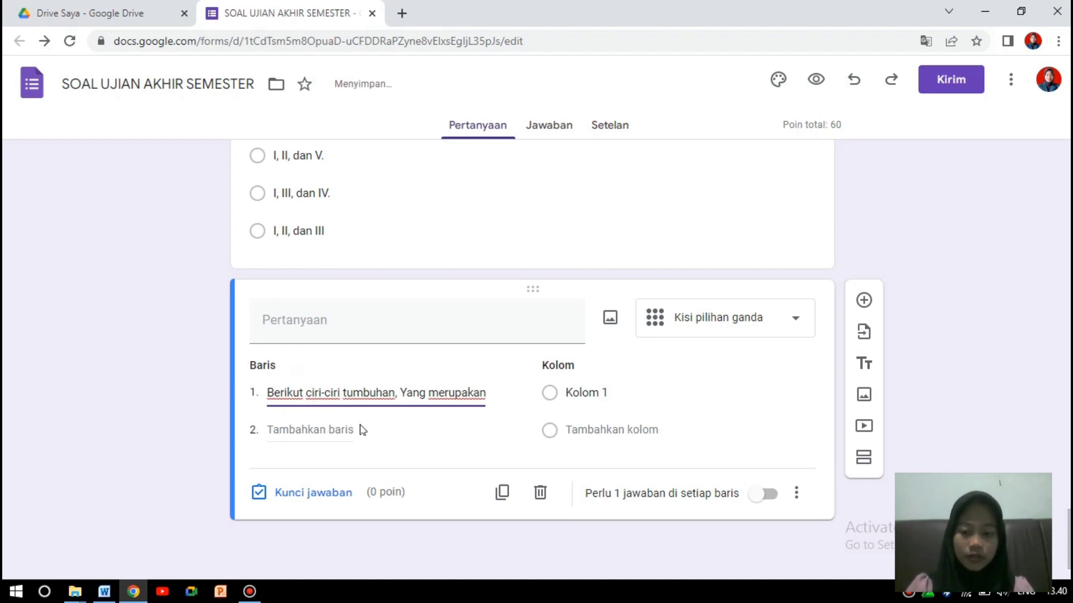
Move the Gymnospermae question text out of row 1 into the question title.
drag(491, 391, 249, 384)
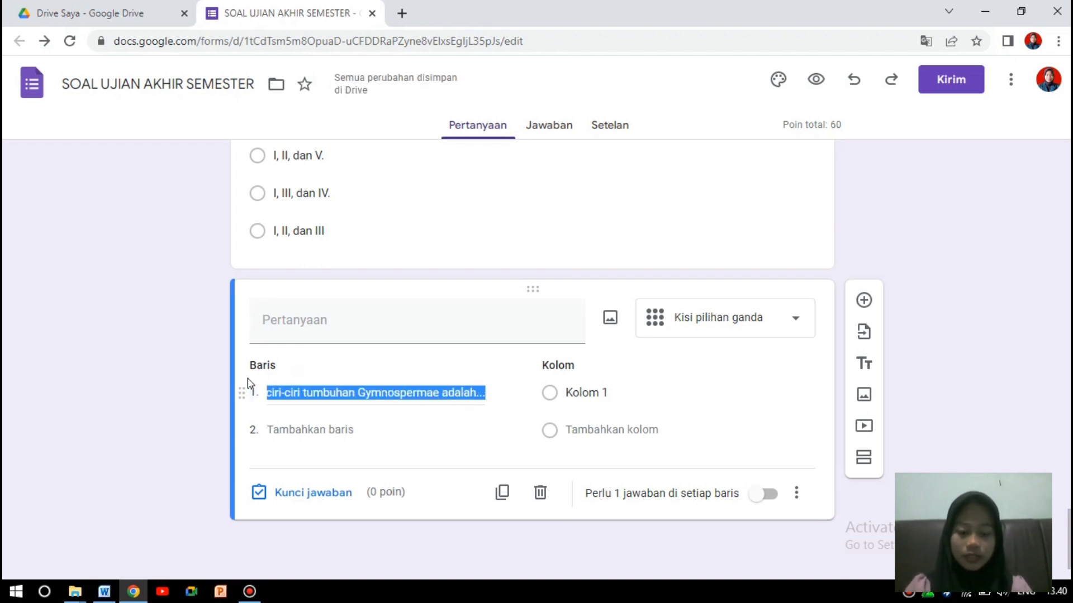
key(BackSpace)
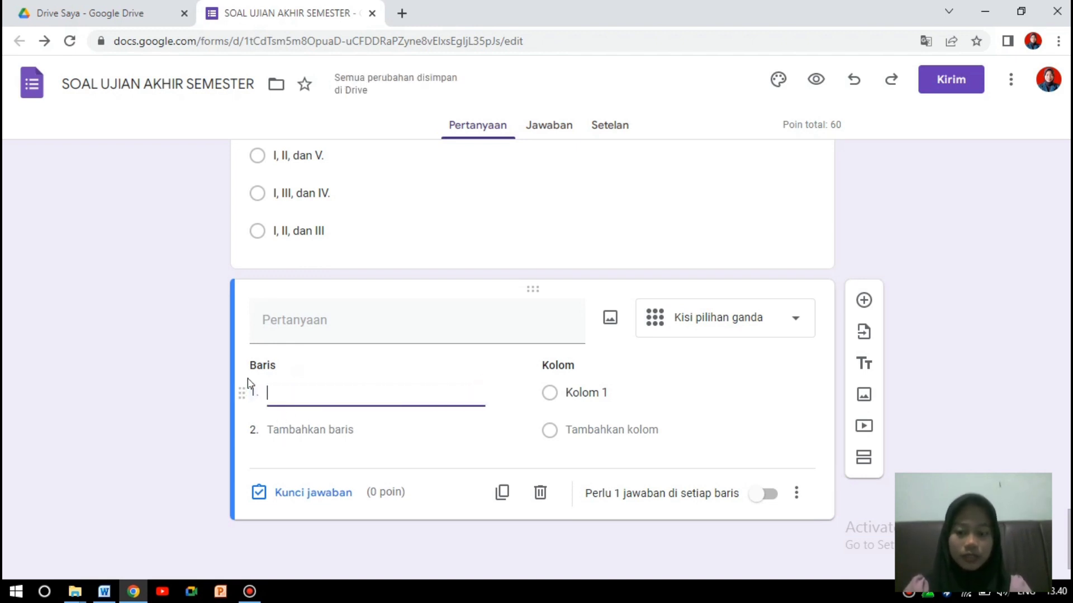
click(279, 326)
key(ctrl+v)
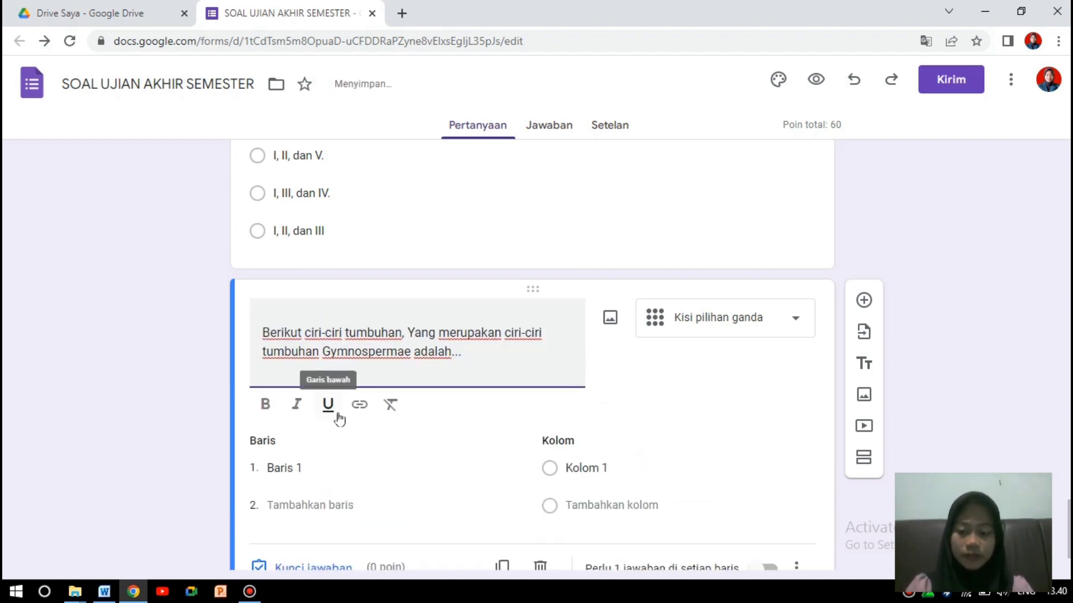
Paste 'mempunyai alat reproduksi berupa strobilus' from Word into the grid's first row.
click(104, 591)
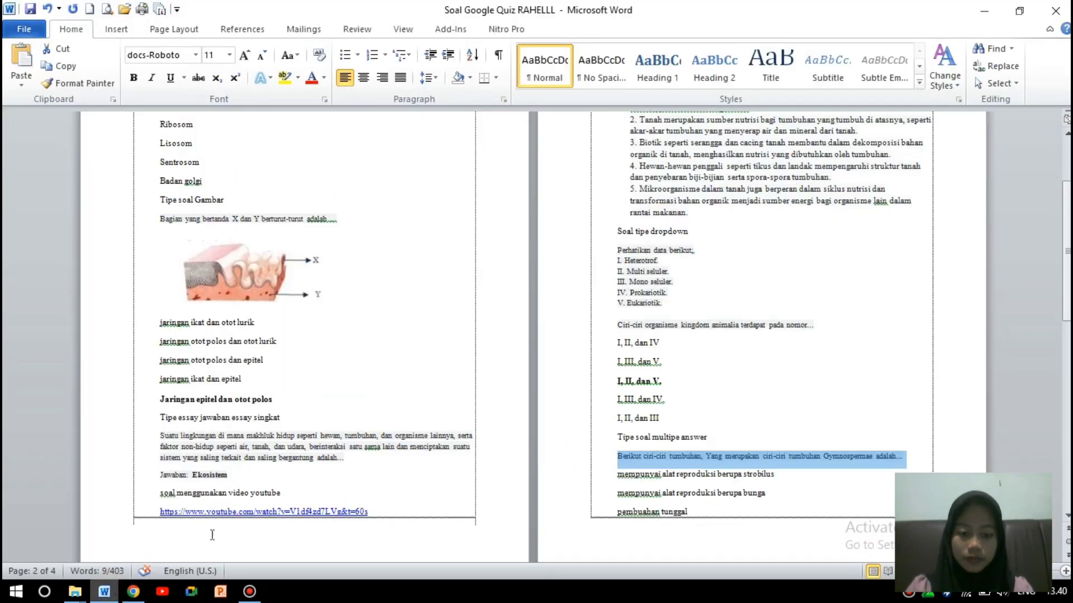
drag(1066, 310, 1066, 415)
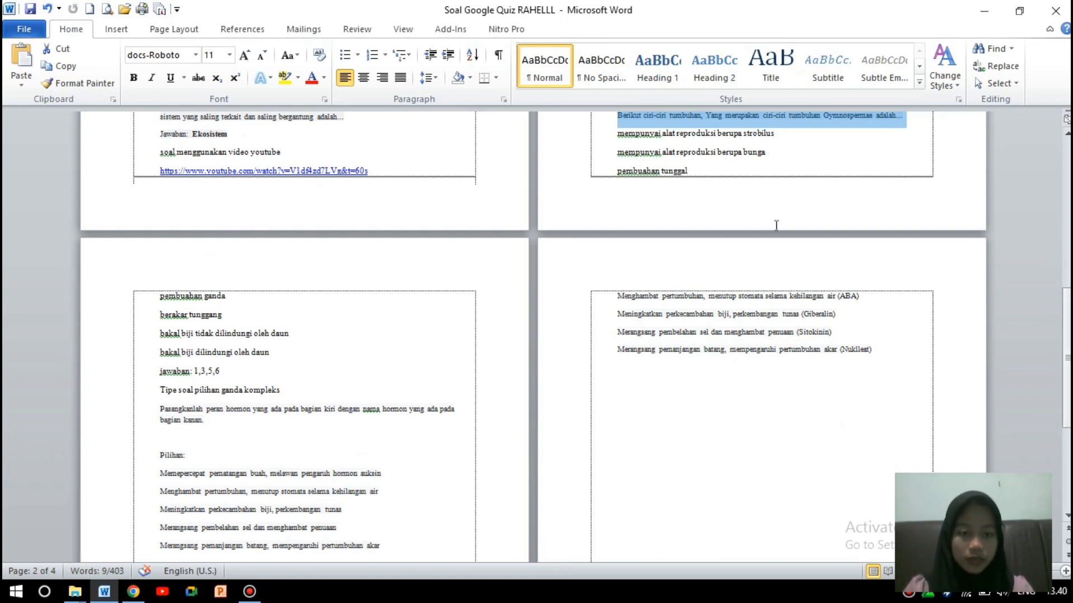
drag(614, 134, 779, 140)
key(ctrl+c)
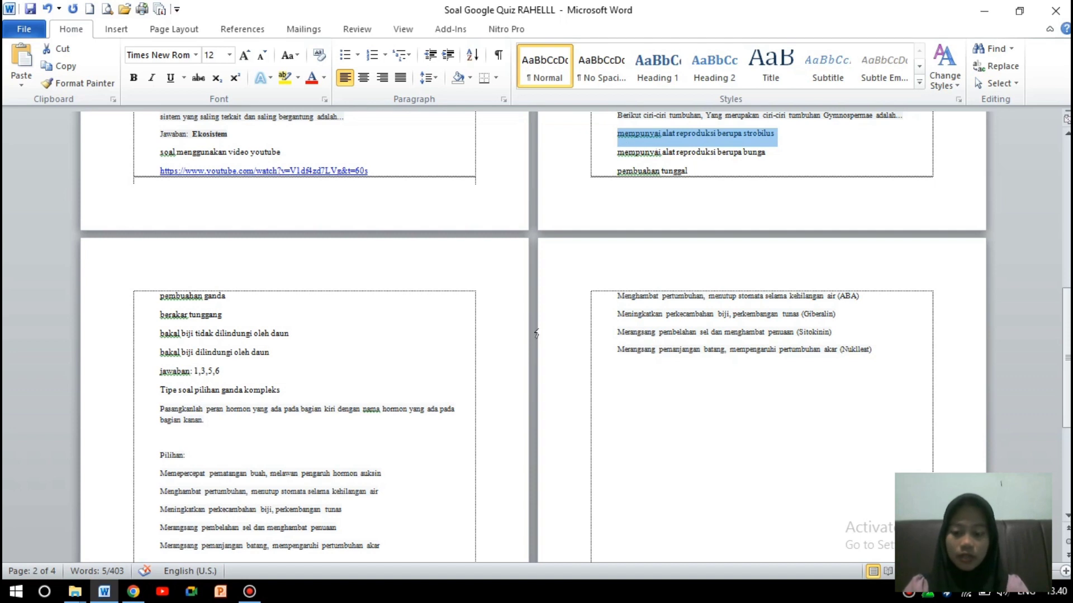
click(133, 591)
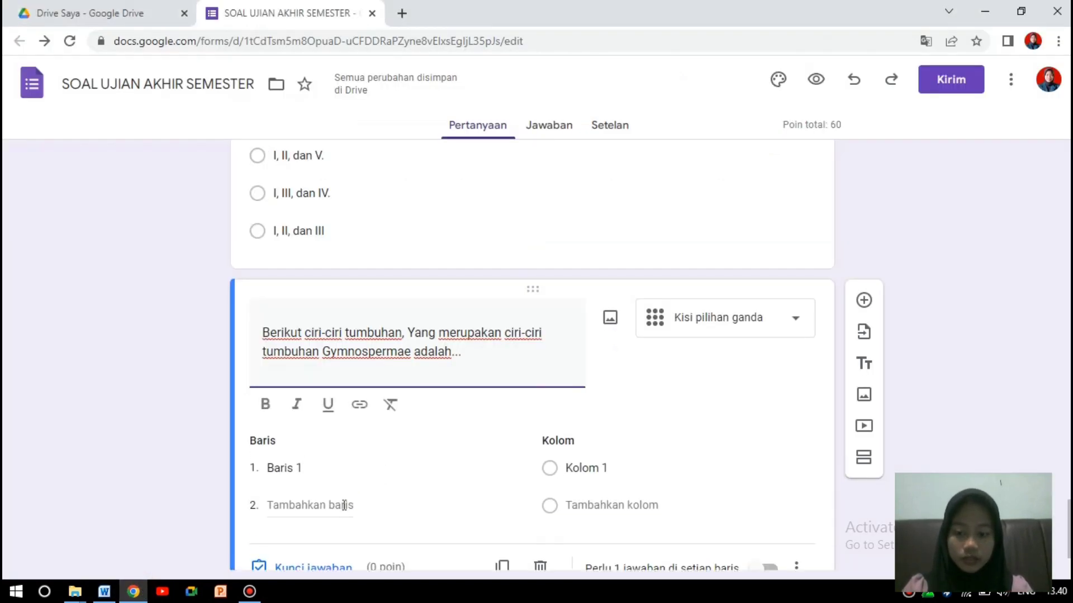
click(334, 468)
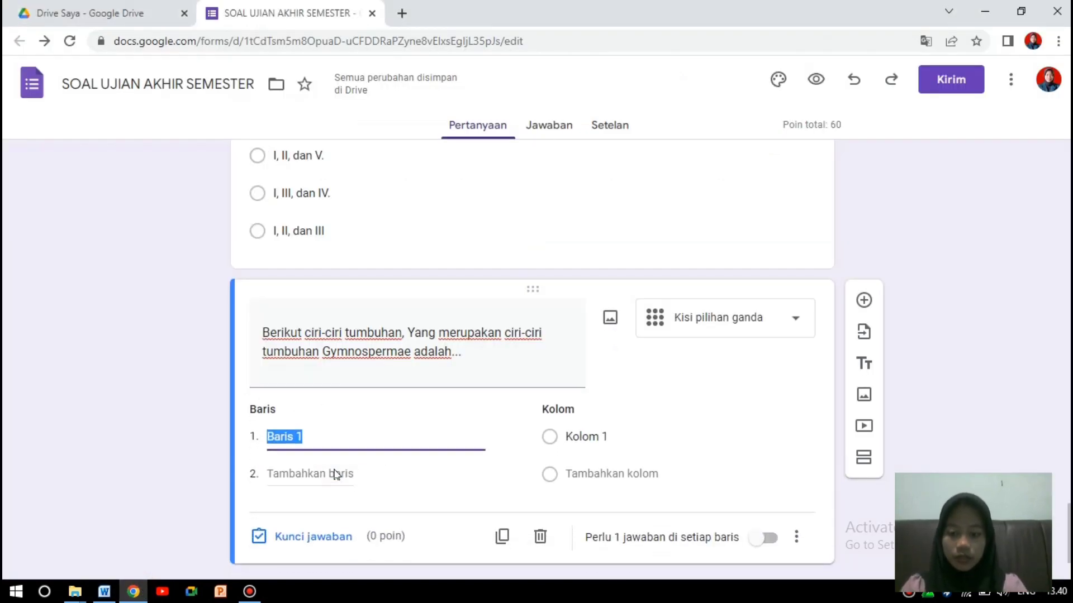
key(ctrl+v)
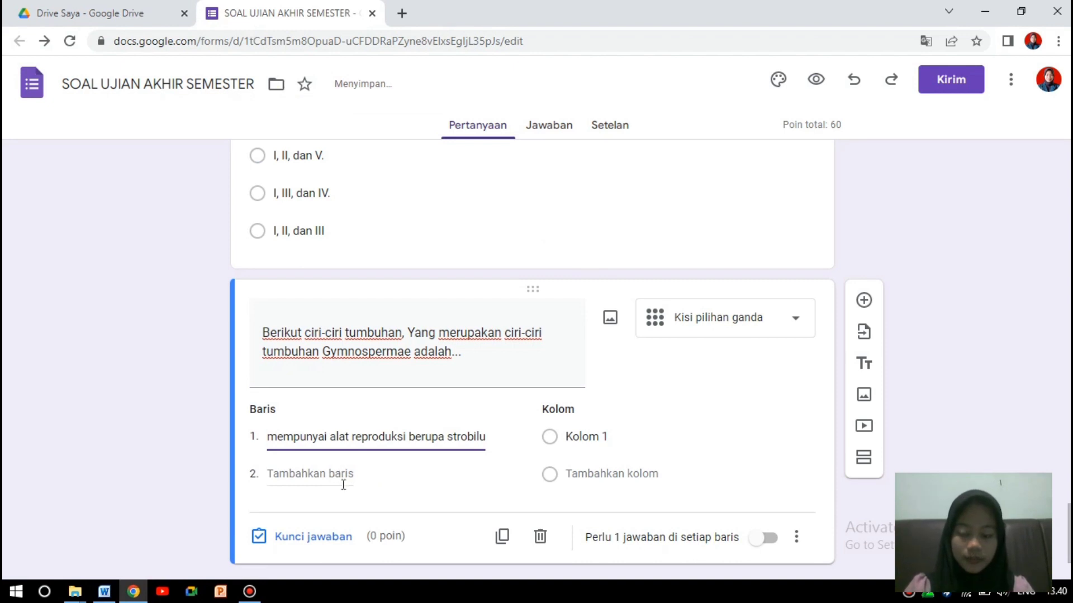
Add the six remaining Word answer lines as rows, ending with 'bakal biji dilindungi oleh daun'.
click(104, 591)
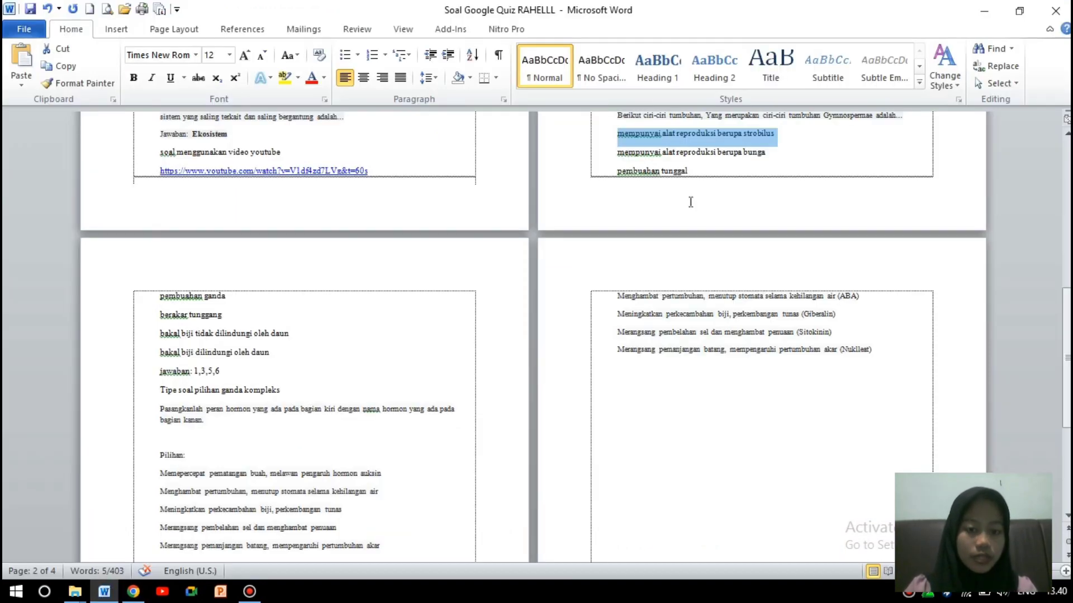
drag(615, 154, 451, 312)
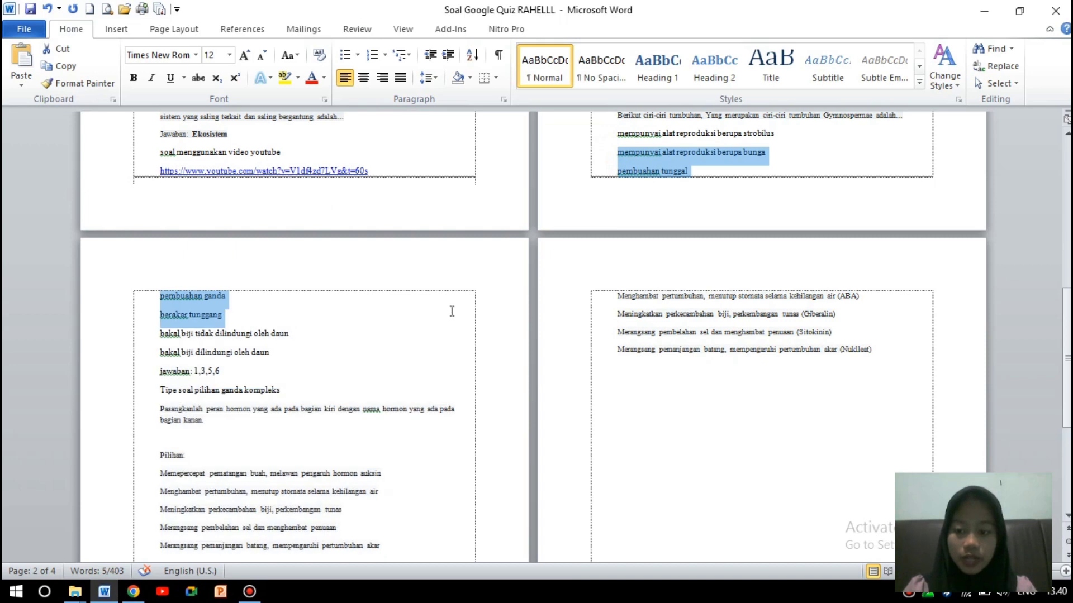
drag(368, 325, 323, 358)
key(ctrl+c)
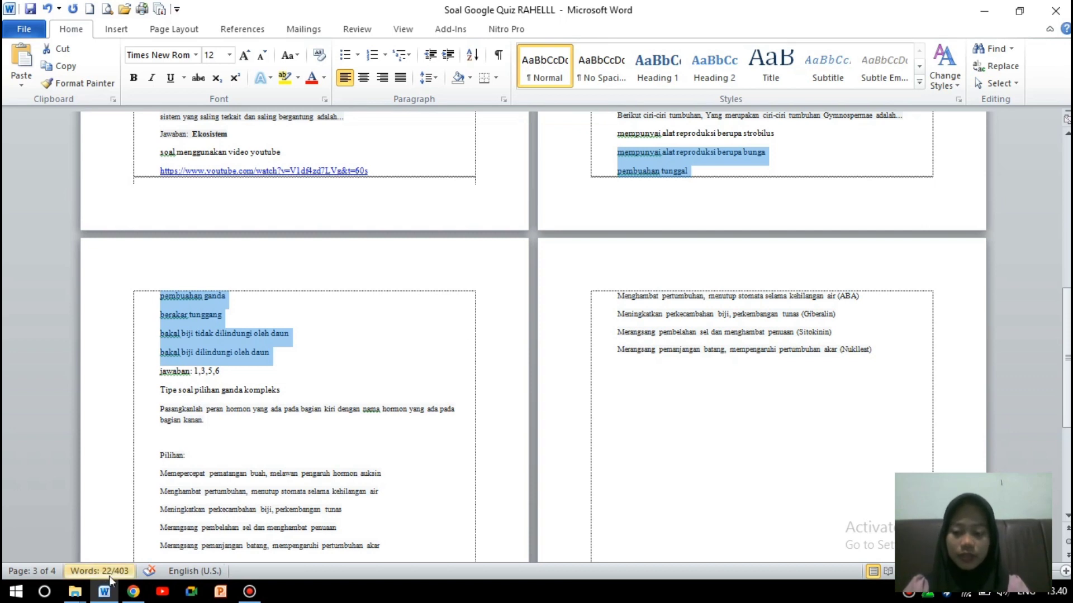
click(133, 592)
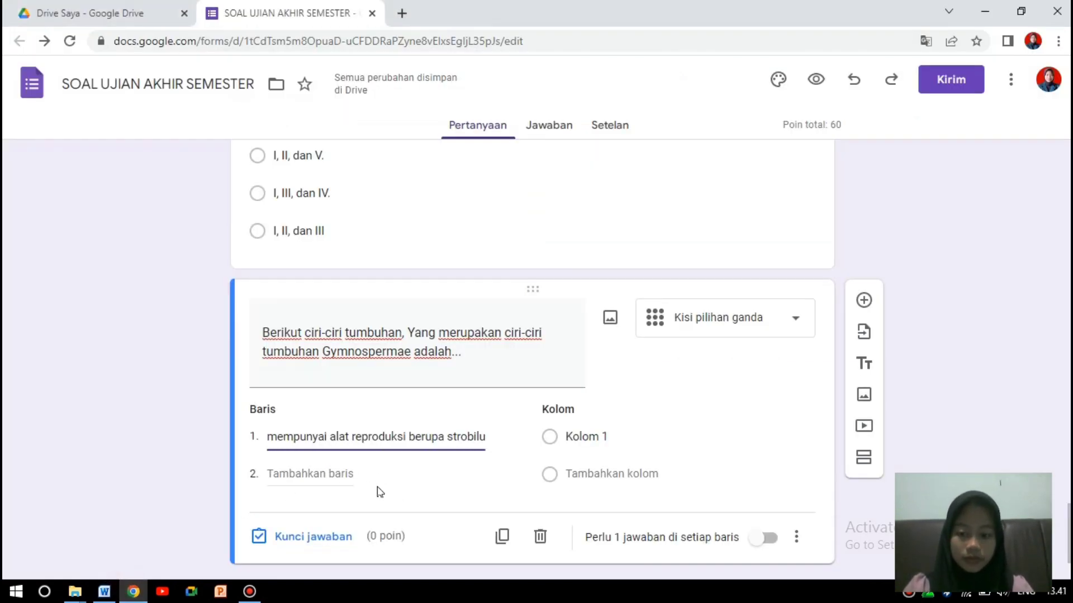
click(350, 473)
key(ctrl+v)
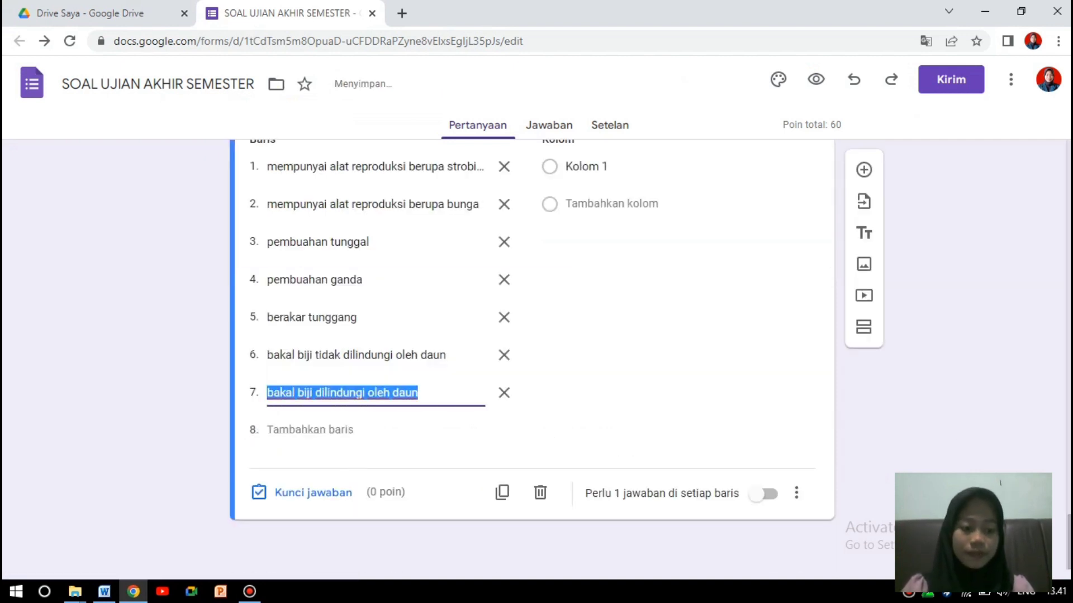
scroll(633, 450, up, 7)
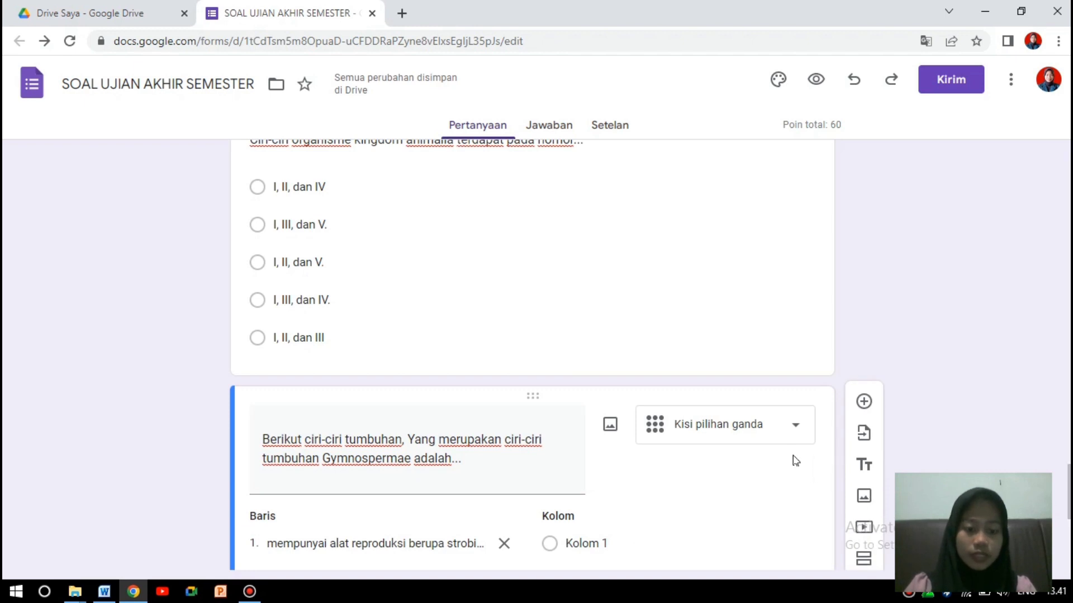
Change the Gymnospermae question type to Kotak Centang (checkboxes).
click(798, 429)
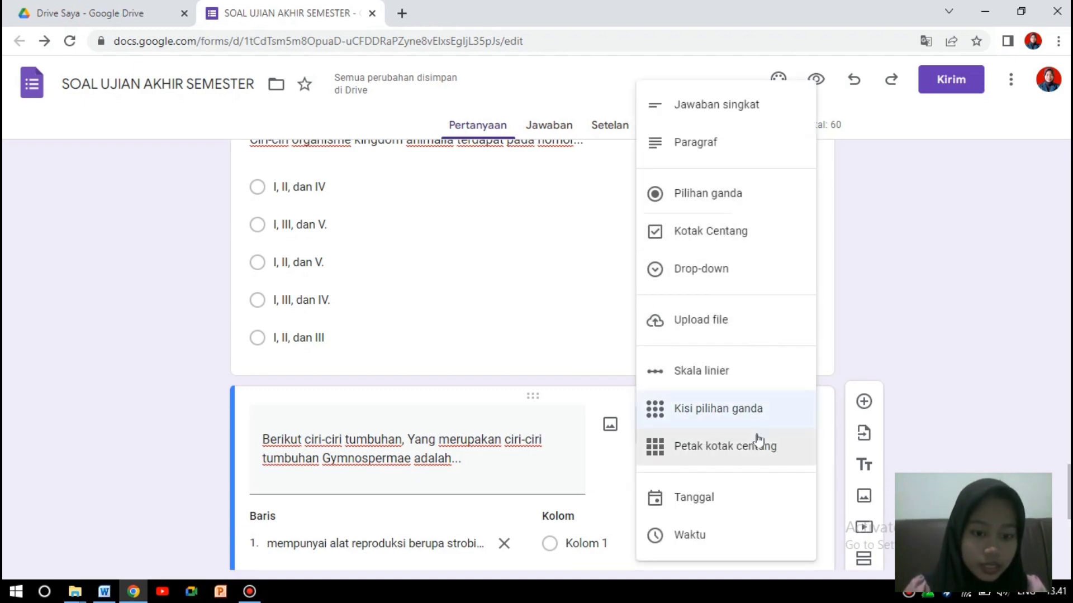
click(719, 237)
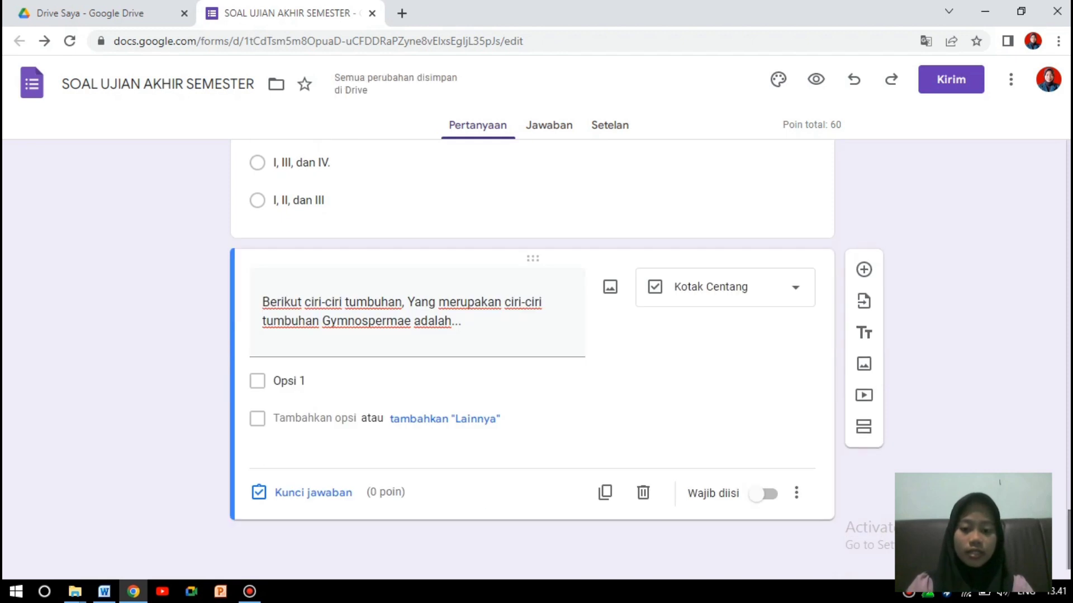
click(313, 379)
Paste all seven Word answer lines as checkbox options, strobilus through 'bakal biji dilindungi oleh daun'.
click(103, 592)
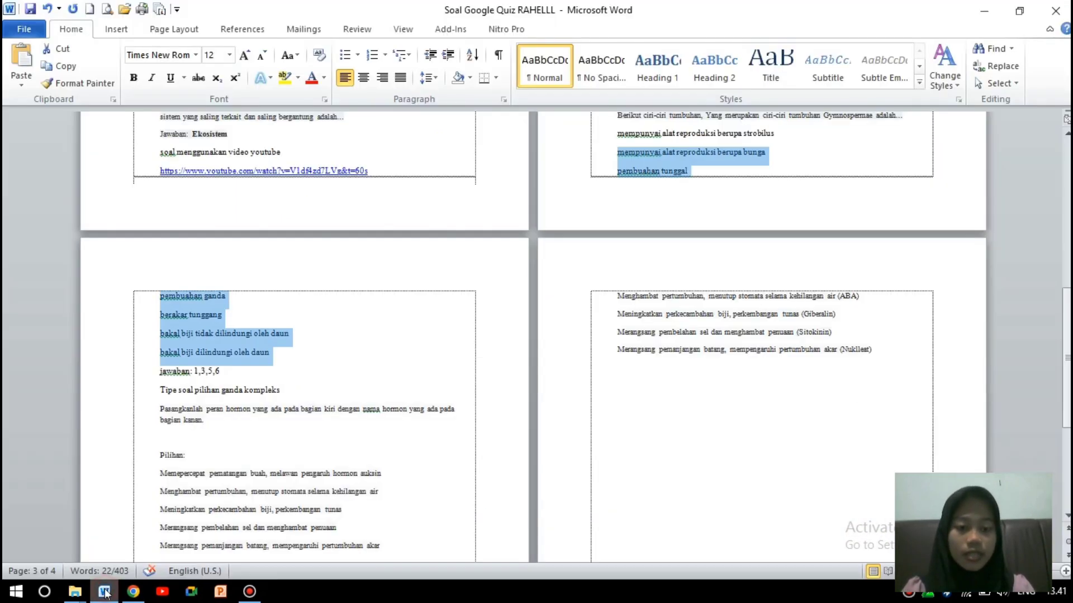
drag(616, 137, 330, 355)
key(ctrl+c)
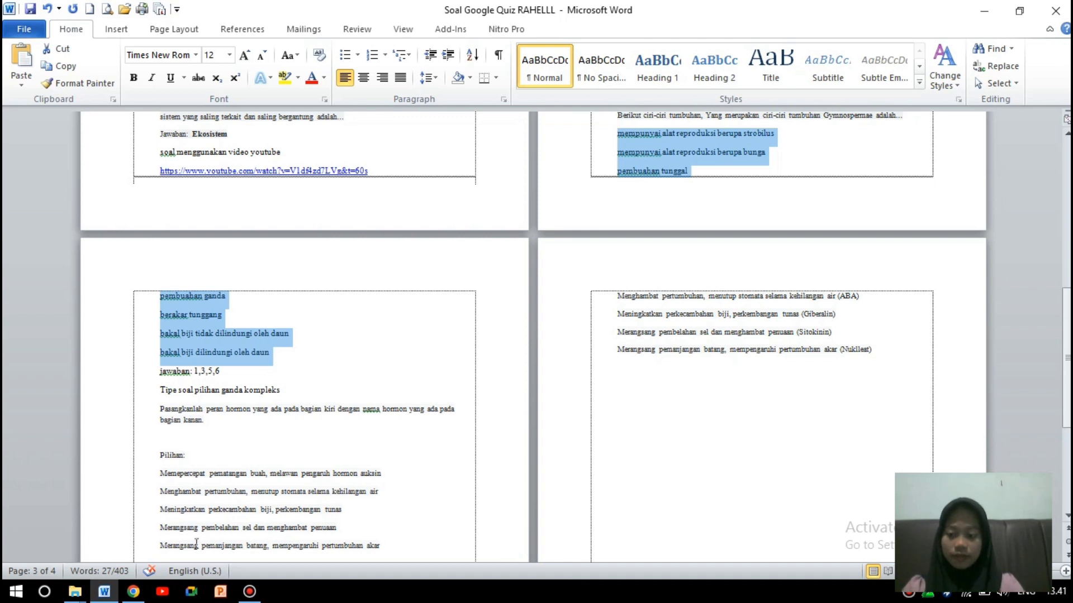
click(133, 591)
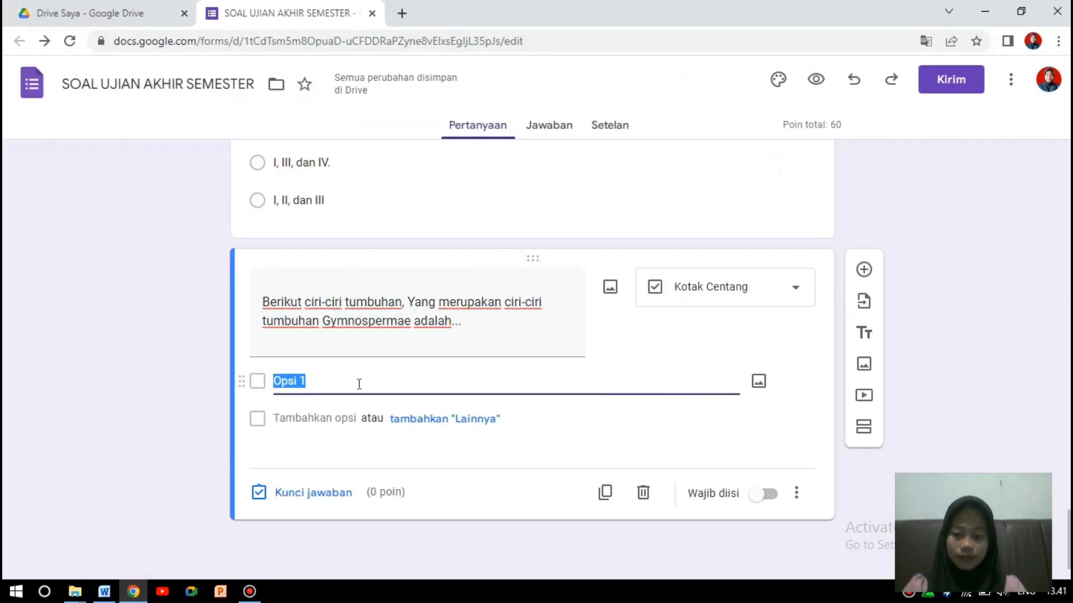
key(ctrl+v)
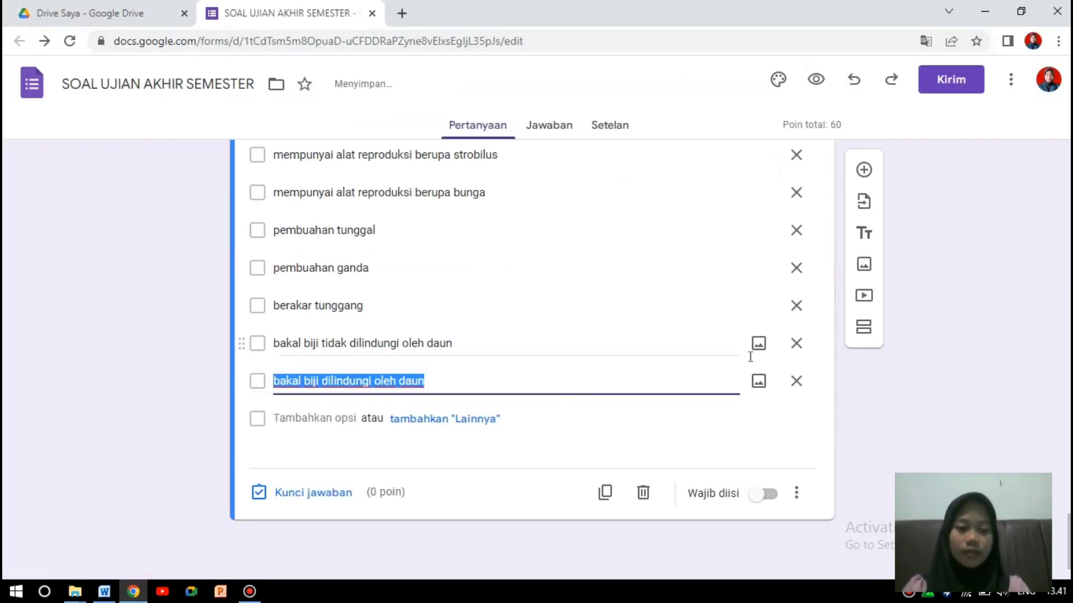
click(1049, 424)
scroll(532, 358, up, 3)
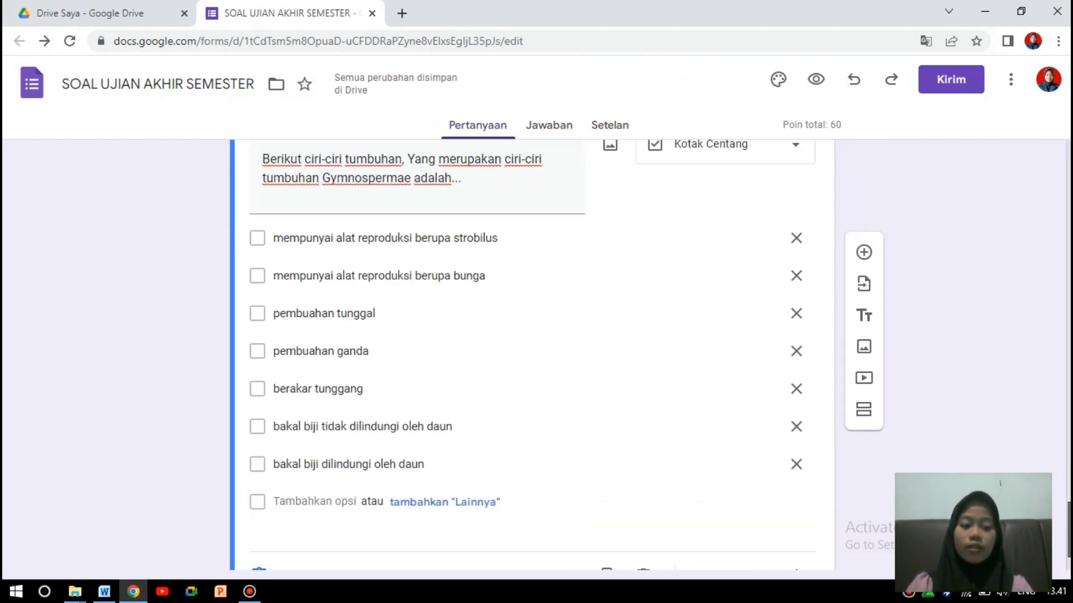
scroll(532, 357, down, 2)
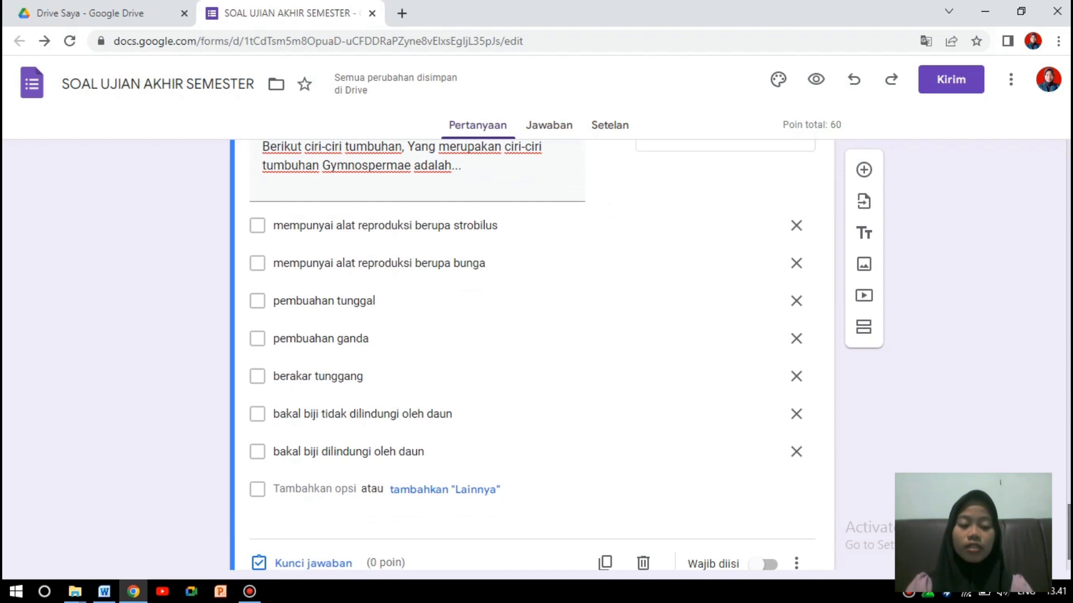
scroll(532, 358, up, 2)
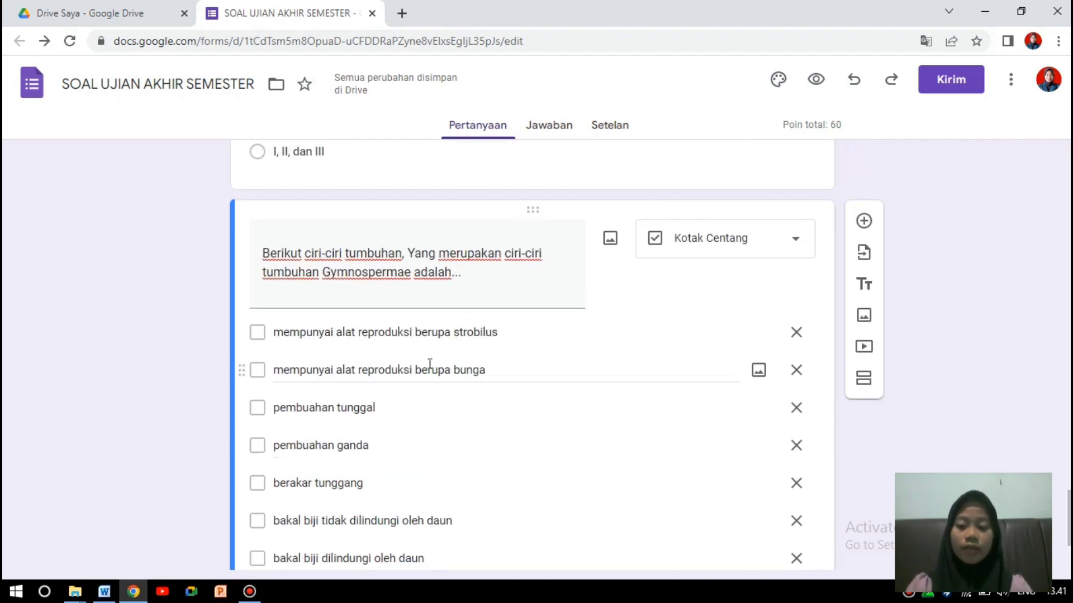
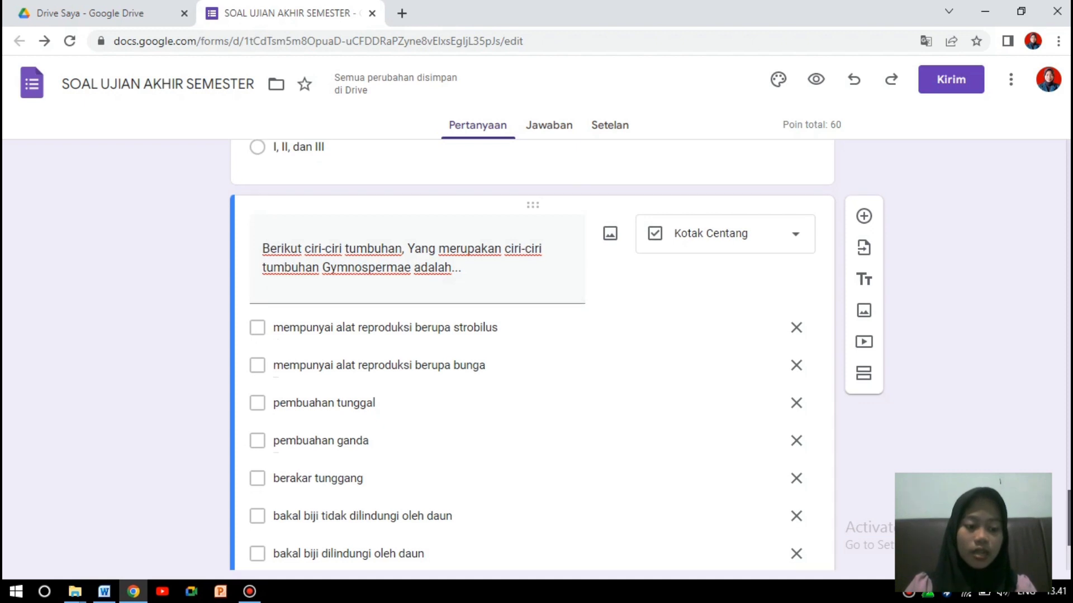
In the Gymnospermae answer key, mark strobilus, pembuahan tunggal, berakar tunggang and bakal biji tidak dilindungi oleh daun correct.
scroll(563, 499, down, 2)
click(100, 590)
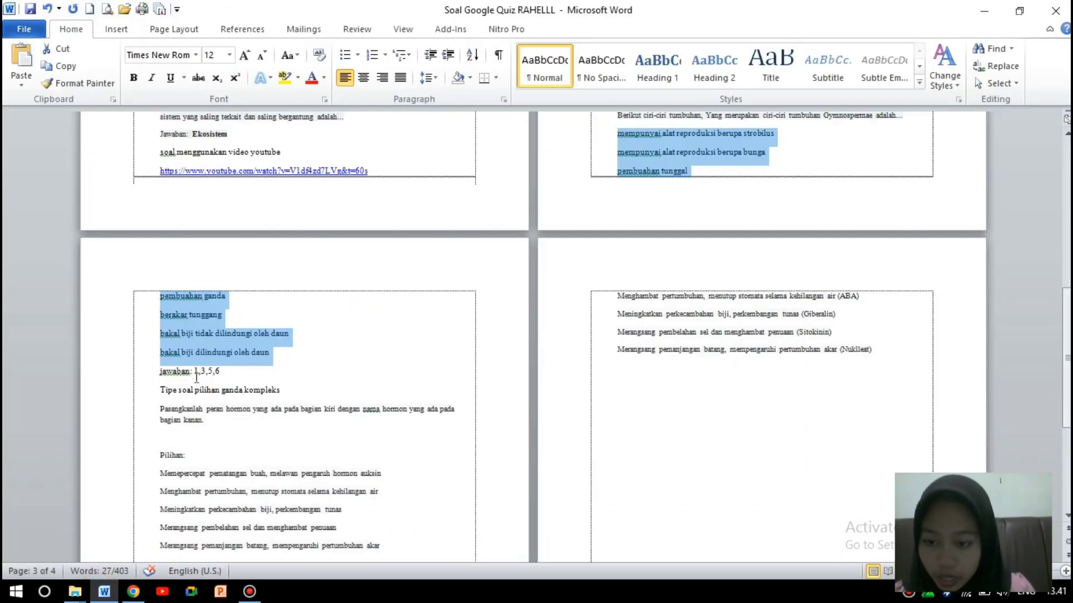
click(133, 591)
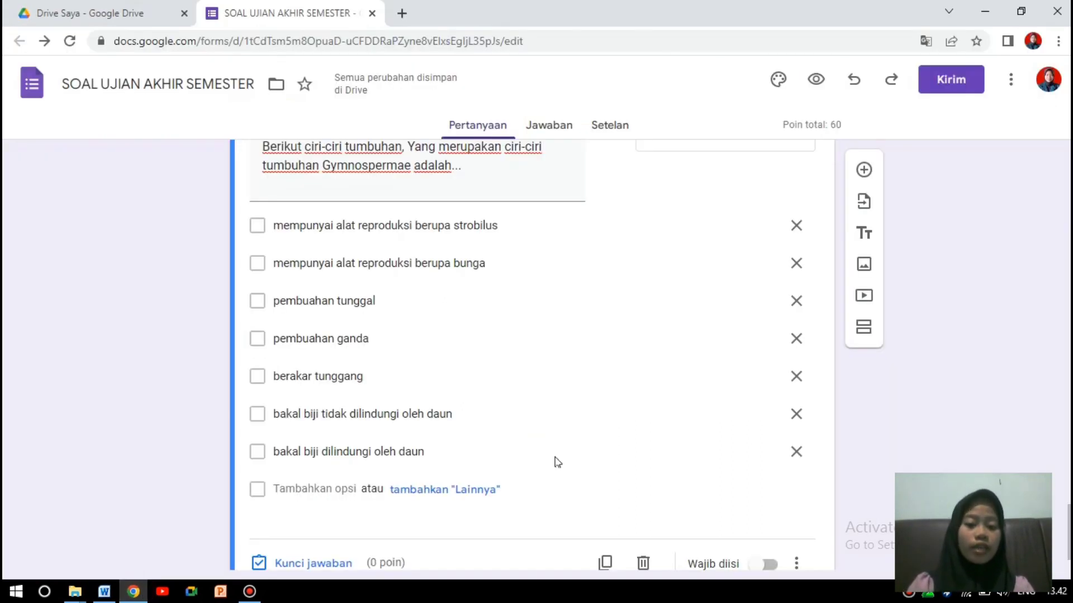
scroll(711, 520, down, 1)
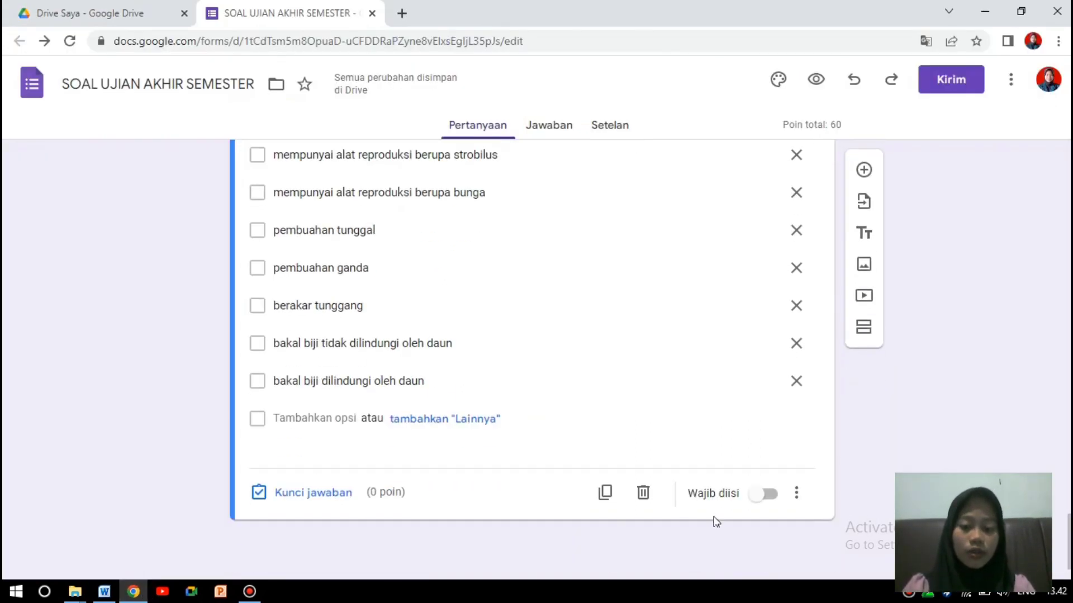
click(331, 491)
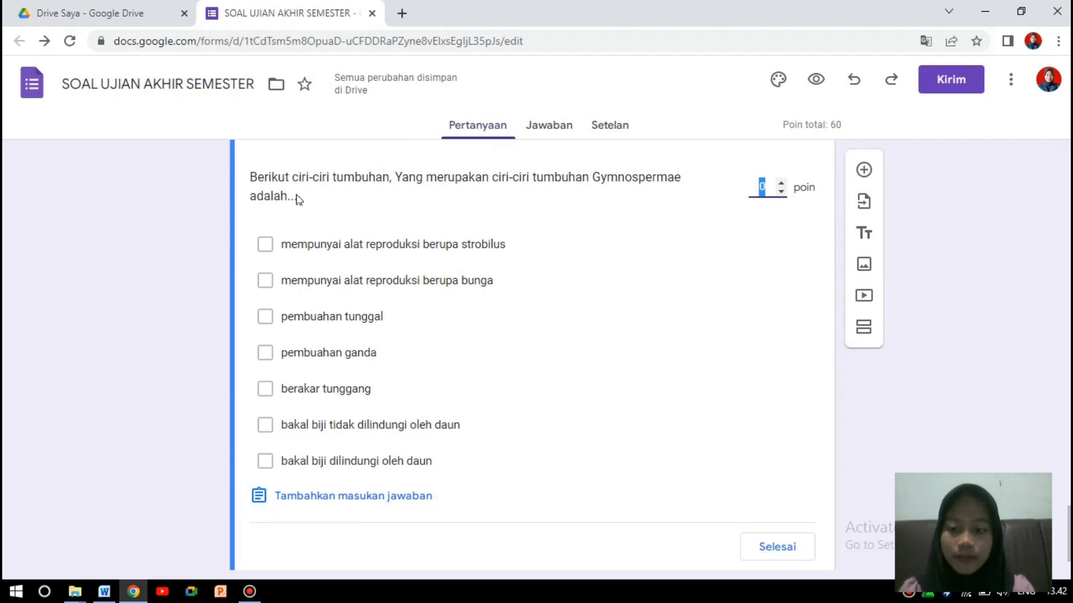
click(268, 242)
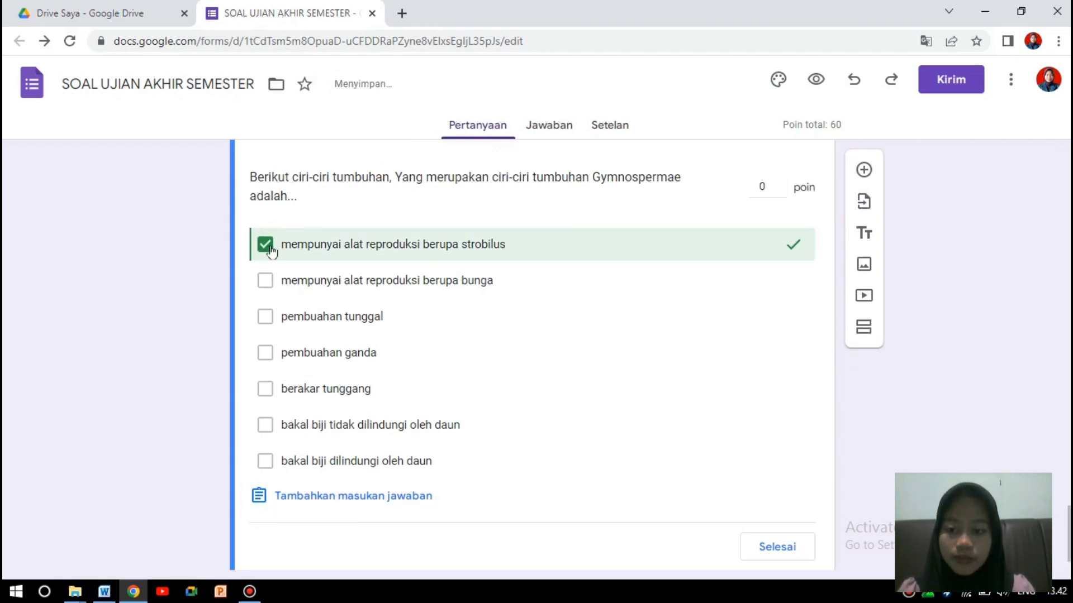
click(264, 317)
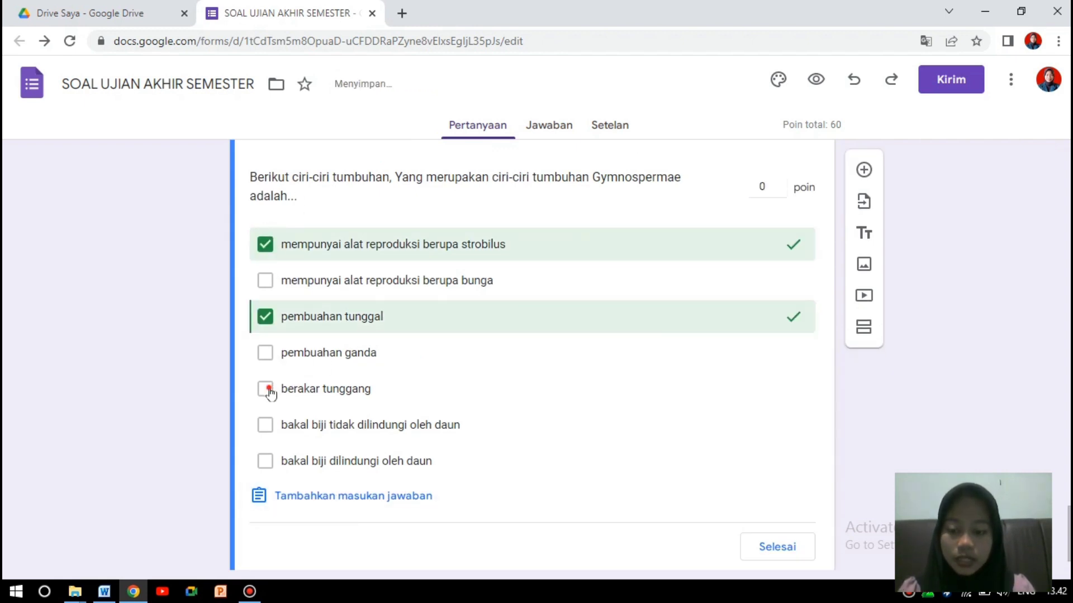
click(269, 390)
click(265, 426)
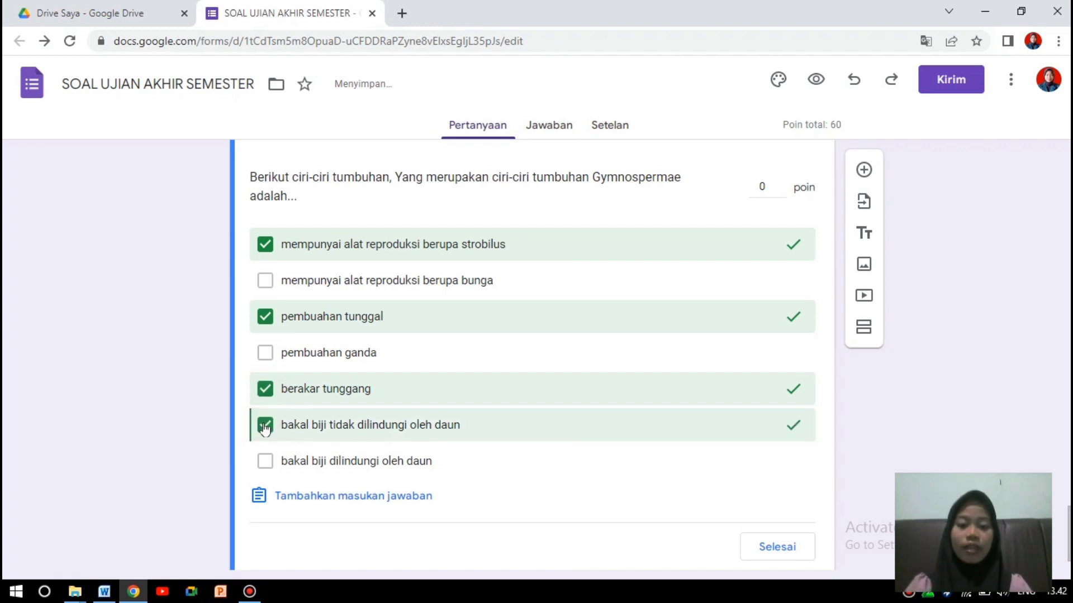
Make the Gymnospermae question worth 10 points and required.
click(761, 189)
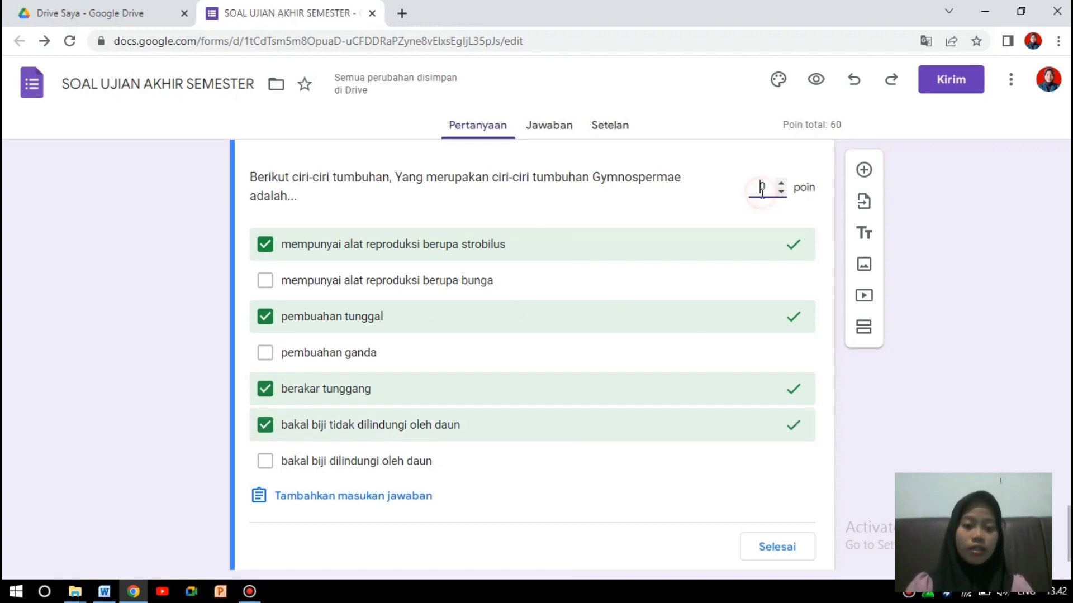
click(769, 187)
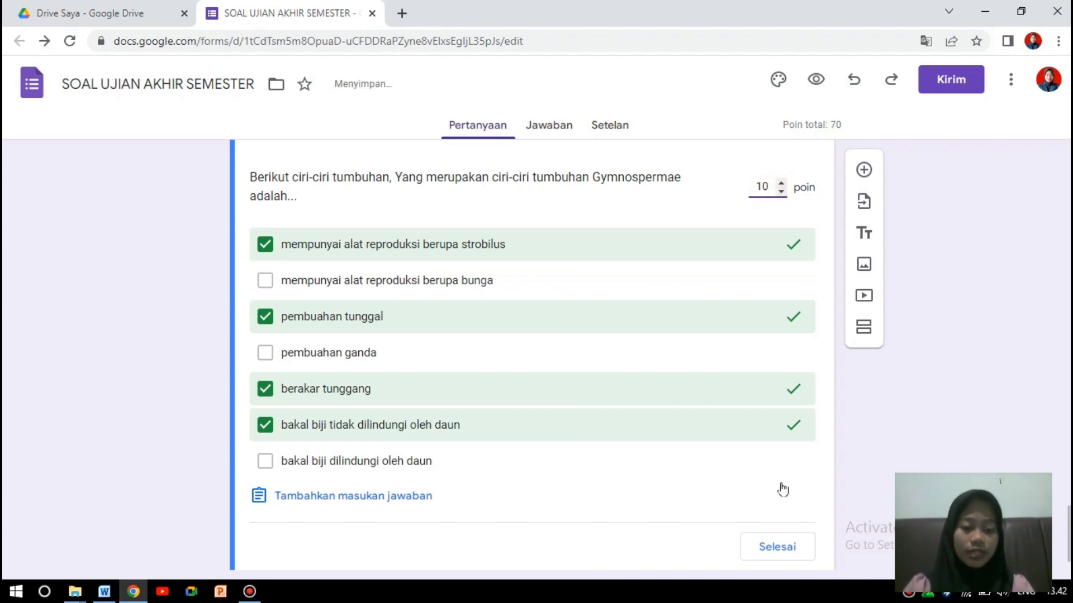
click(776, 553)
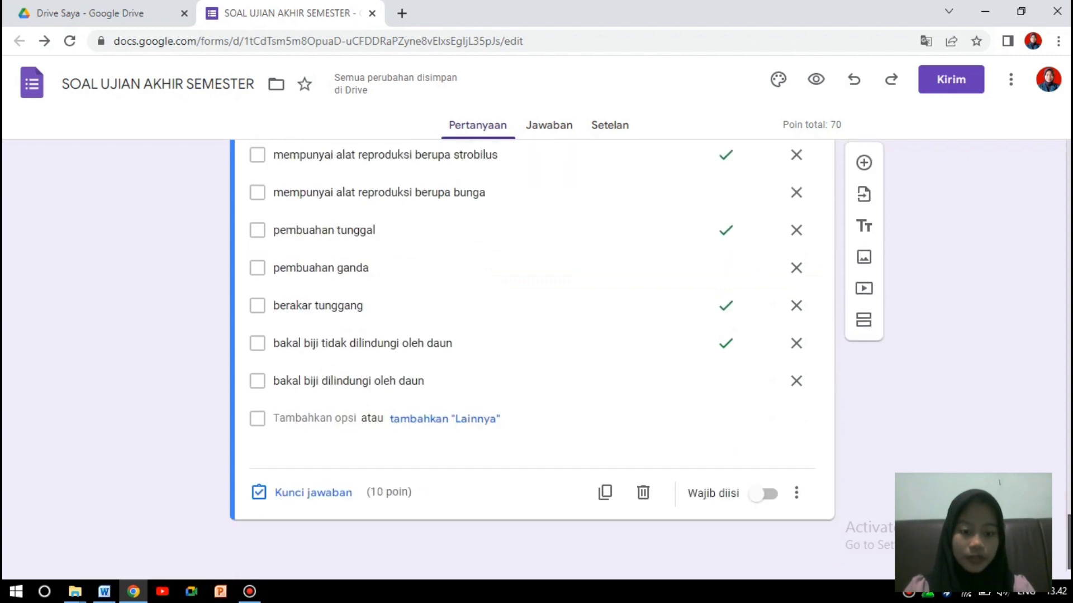
click(772, 498)
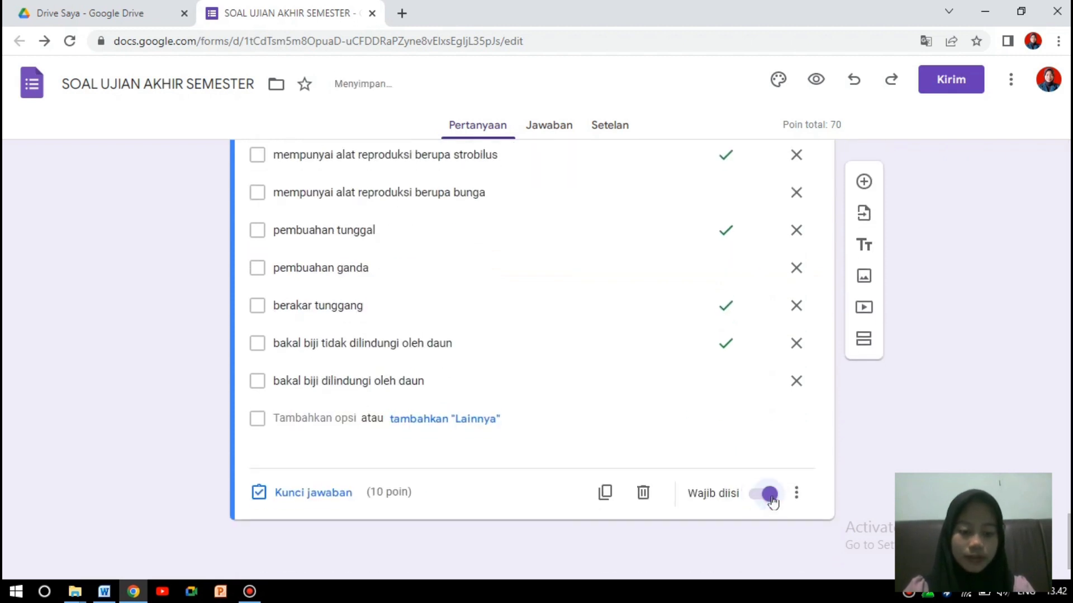
Scroll through the form and add a new question below the Gymnospermae question.
scroll(533, 357, up, 5)
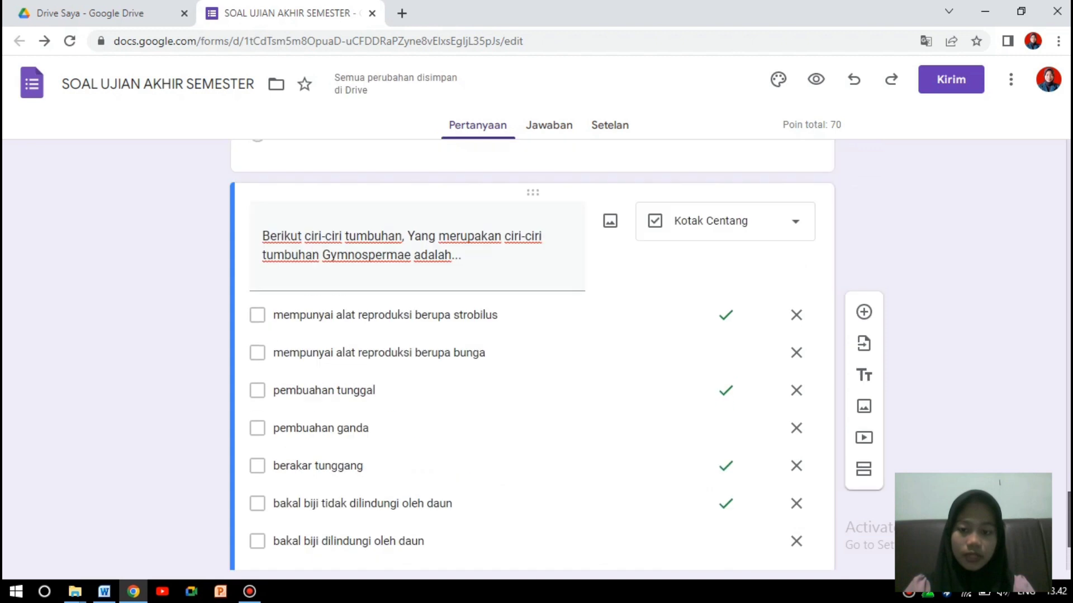
scroll(532, 358, down, 2)
scroll(532, 358, down, 3)
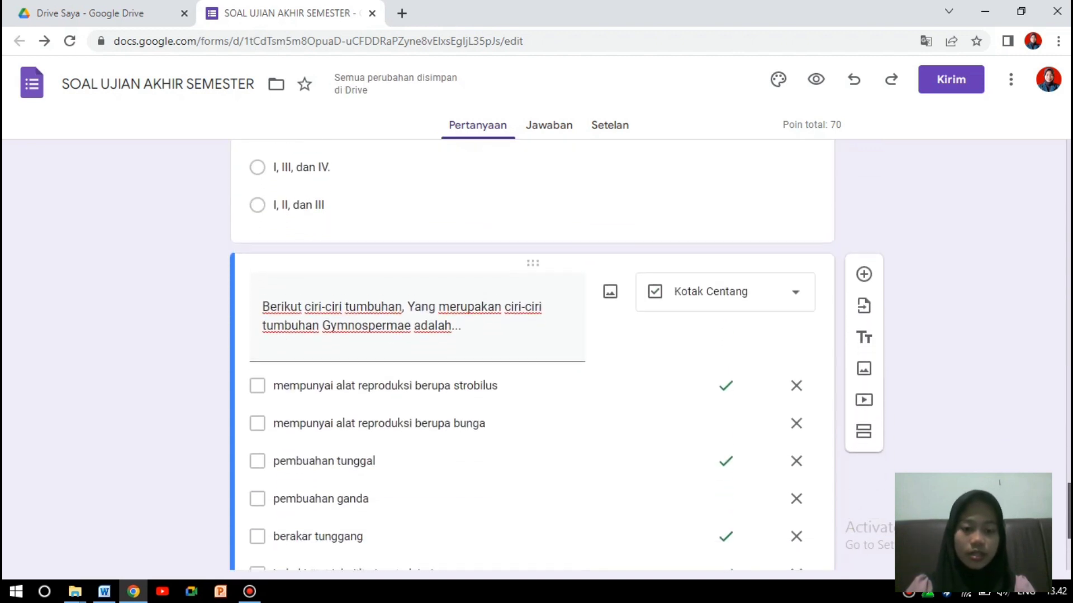
scroll(532, 357, up, 1)
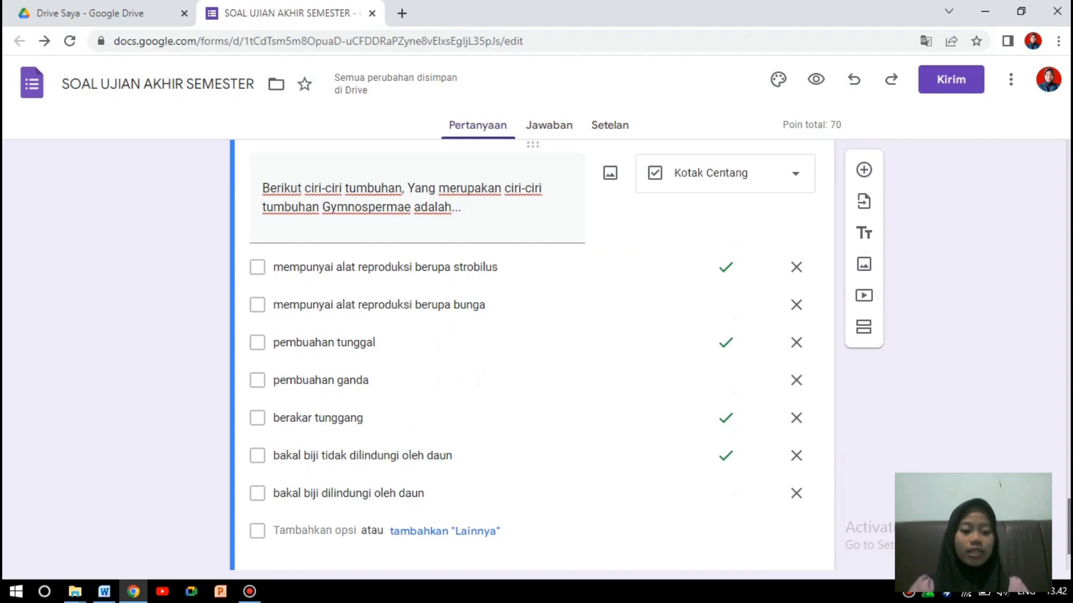
scroll(533, 358, down, 2)
scroll(532, 358, up, 3)
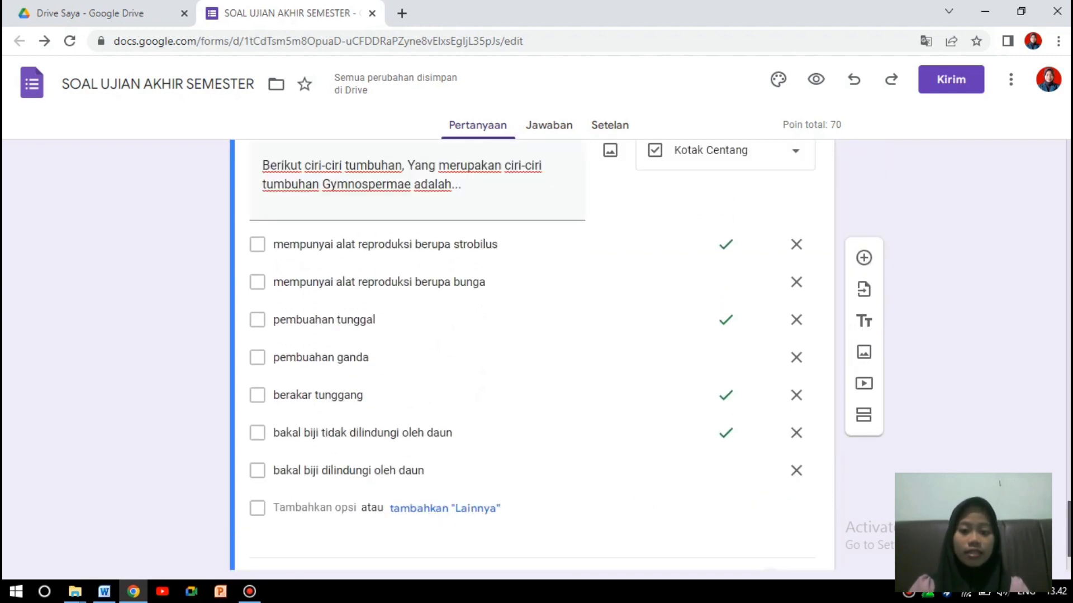
scroll(532, 358, down, 1)
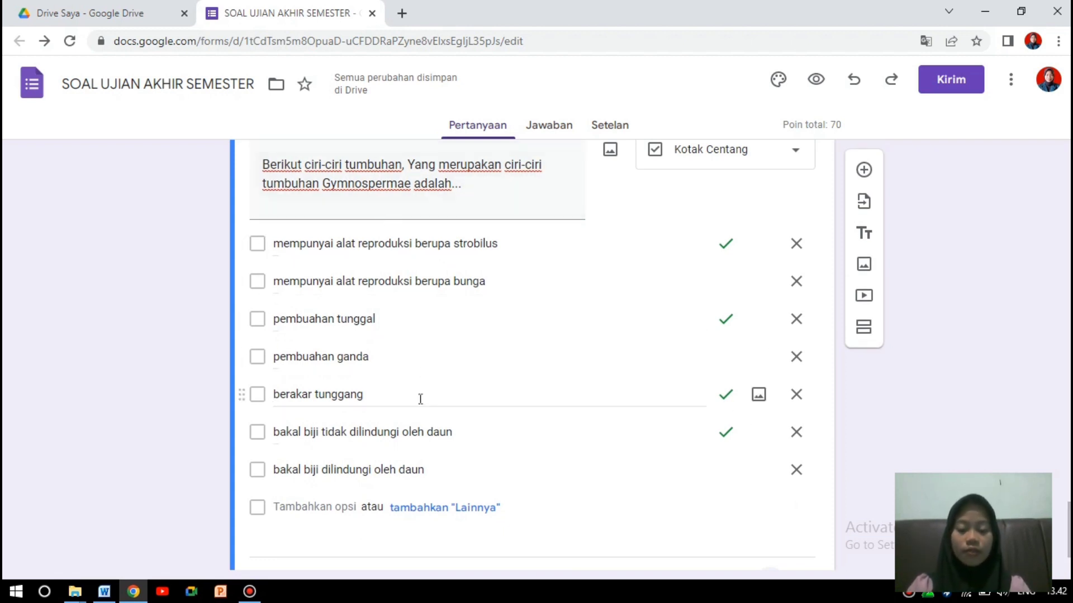
drag(1068, 529, 1069, 523)
click(873, 181)
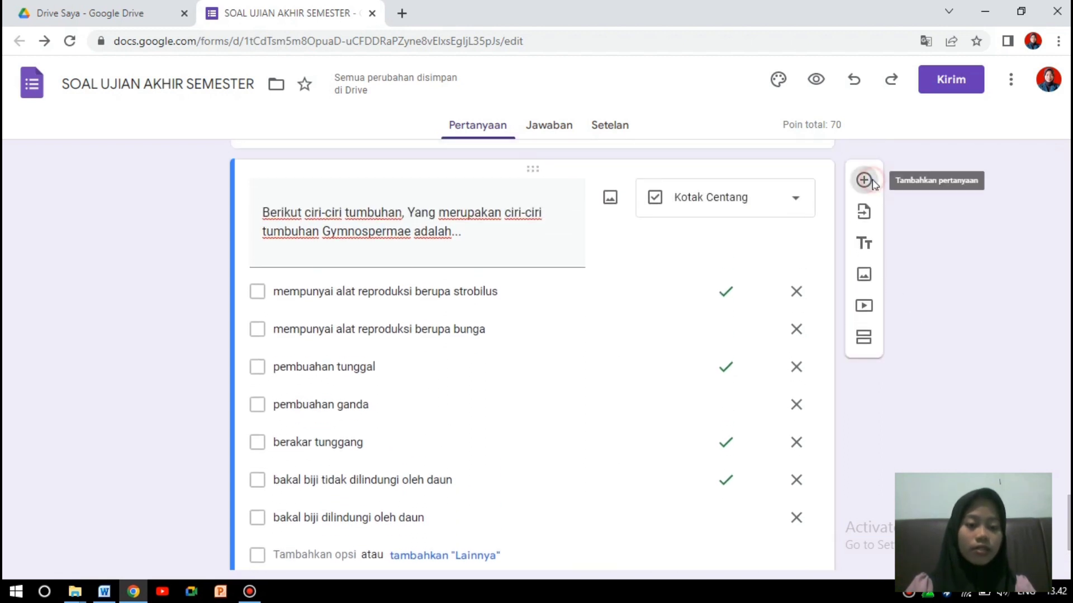
Copy the hormone-matching sentence from Word into the new question's title.
click(104, 591)
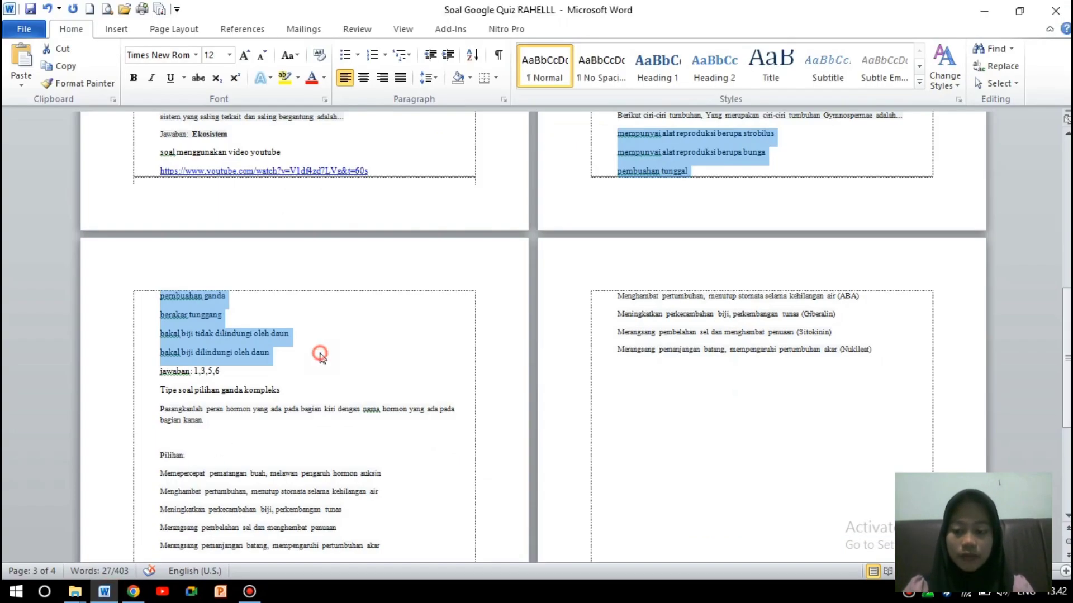
click(321, 356)
drag(1067, 409, 1068, 432)
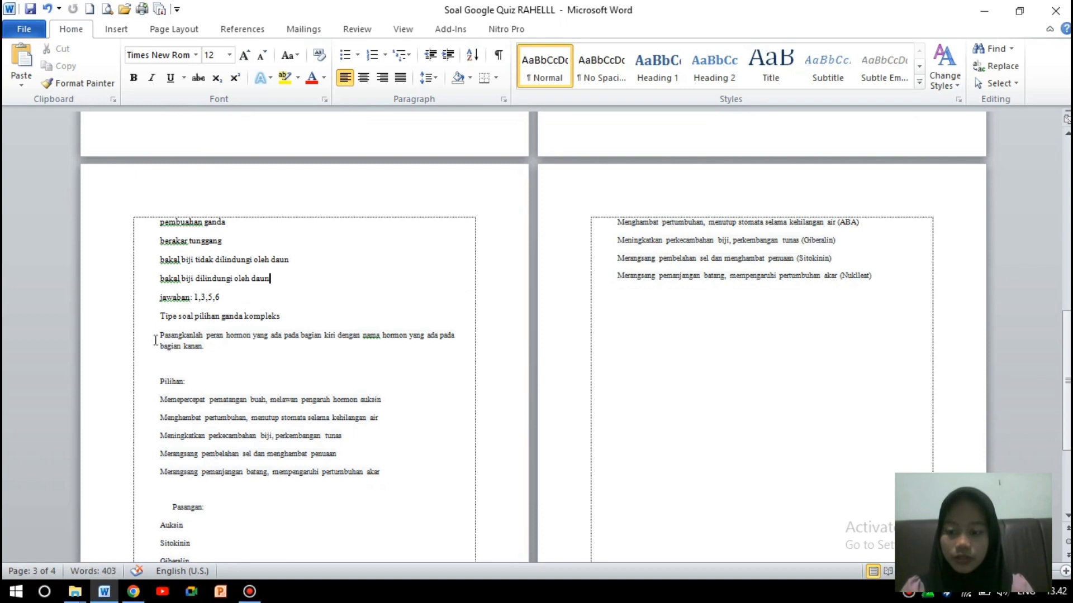
drag(157, 336, 207, 347)
key(ctrl+c)
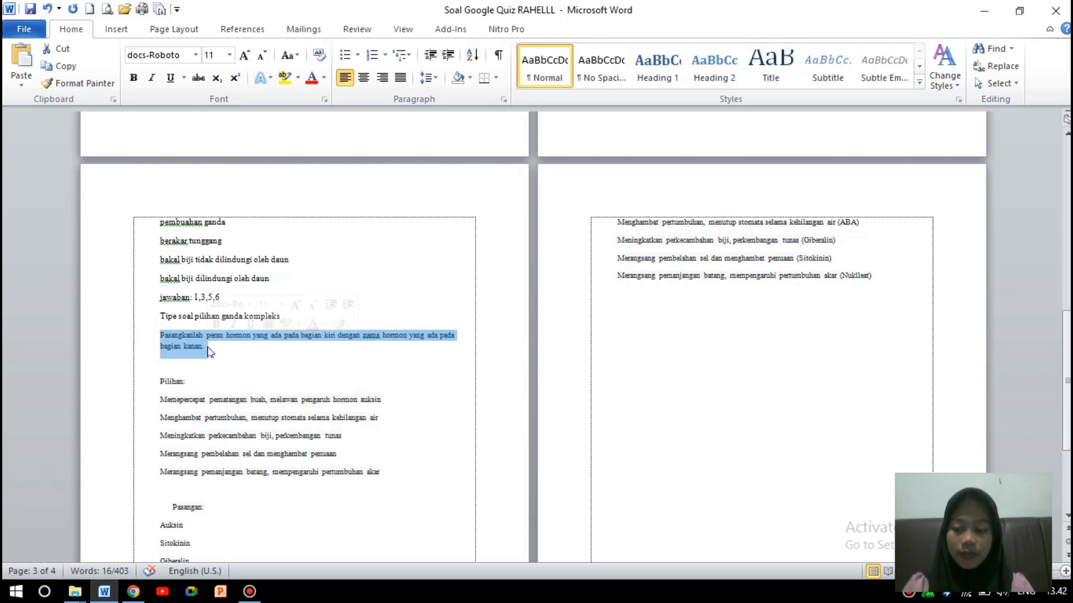
click(133, 591)
key(ctrl+v)
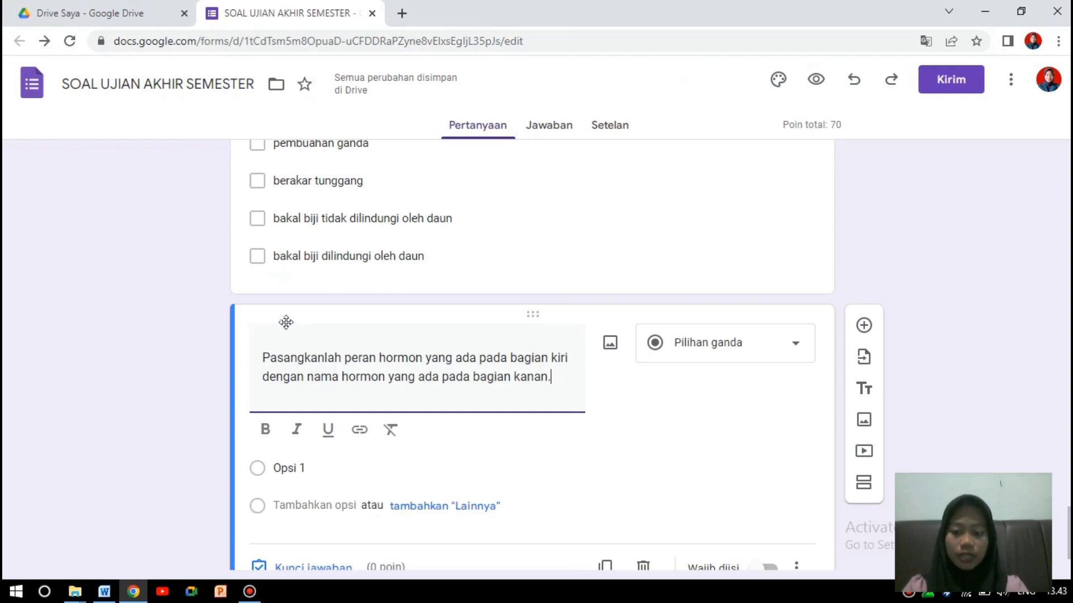
Make the hormone question a multiple-choice grid (Kisi pilihan ganda).
click(798, 348)
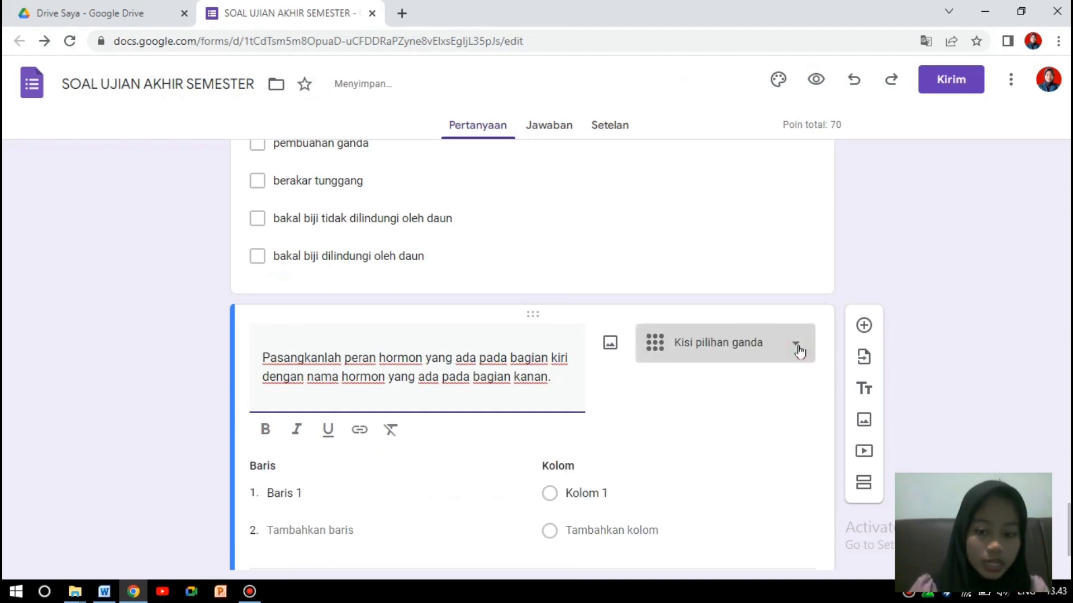
click(970, 275)
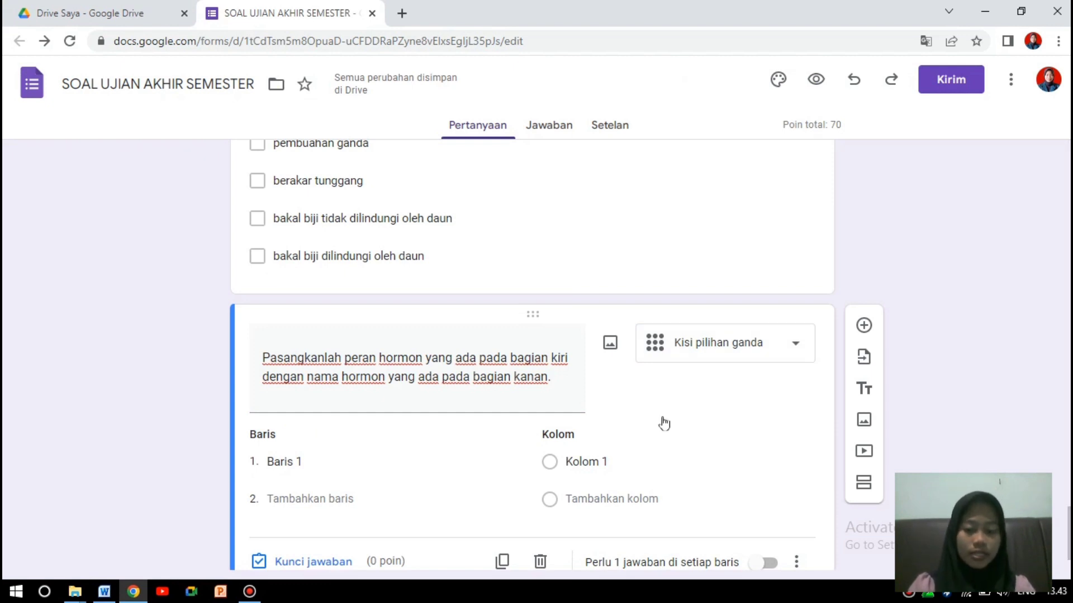
click(331, 461)
Paste the five hormone role lines from Word as grid rows, leaving no extra sixth row.
click(105, 593)
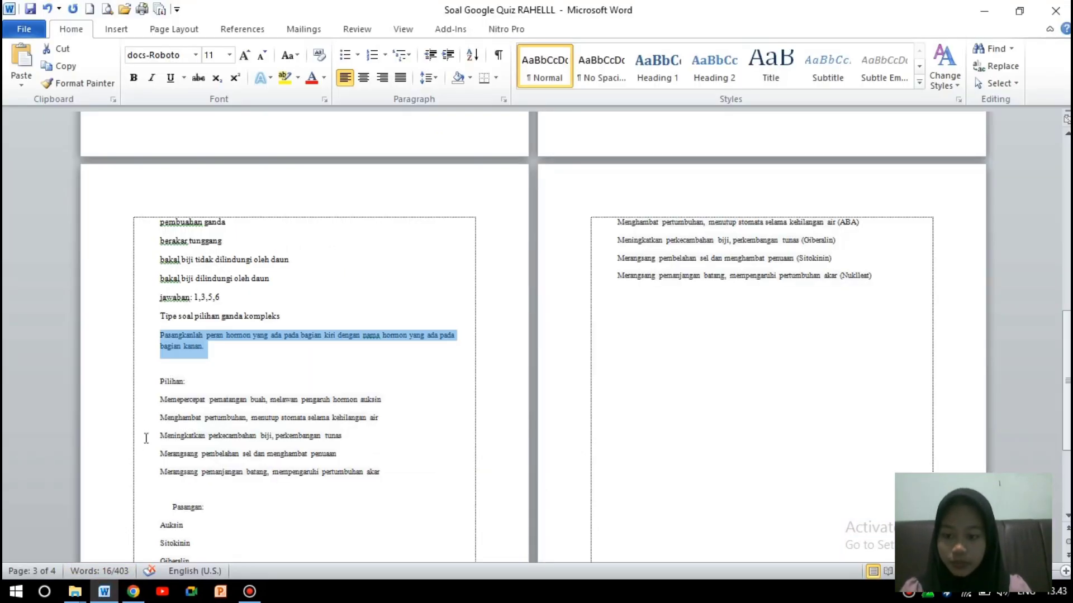
drag(159, 400, 382, 481)
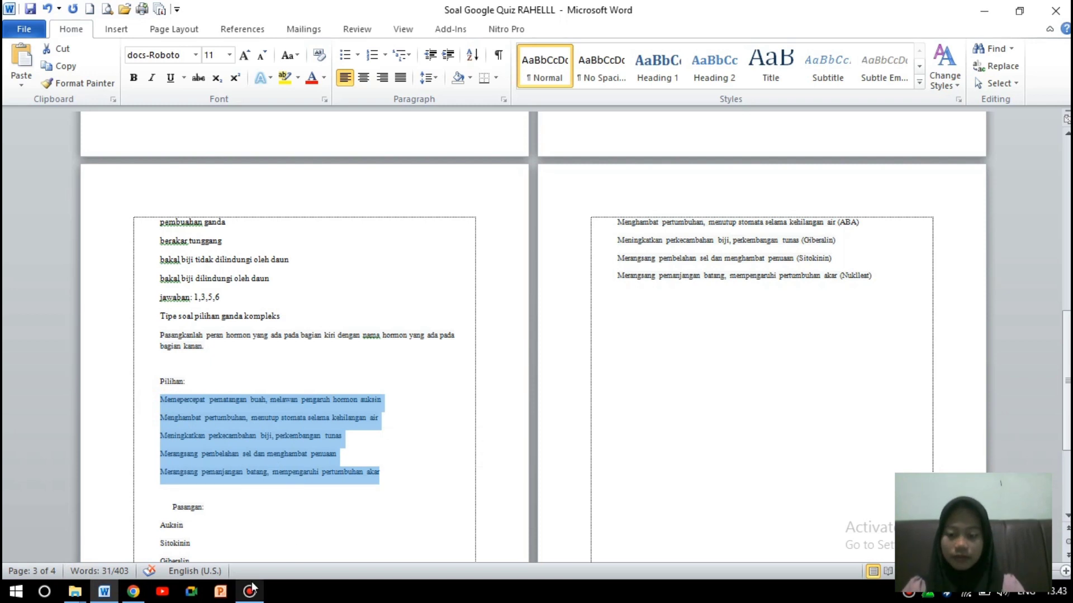
click(133, 592)
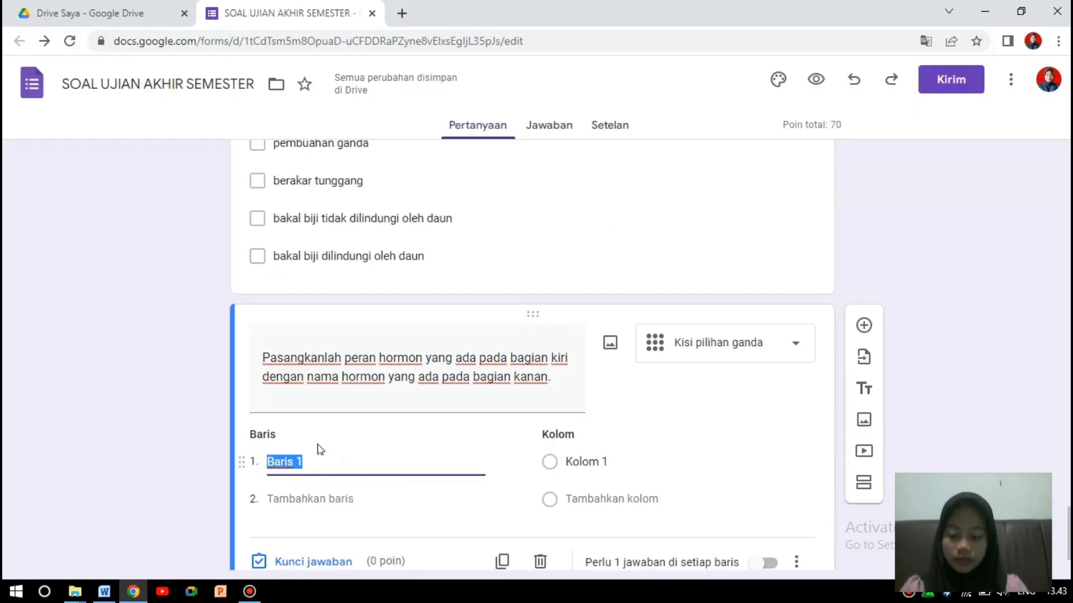
key(ctrl+v)
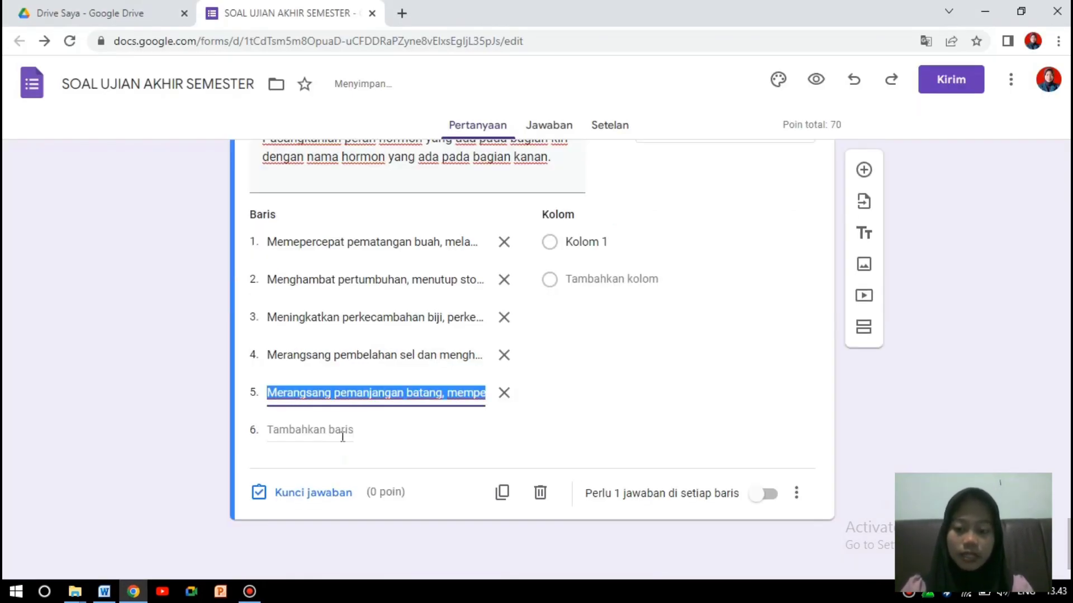
click(405, 439)
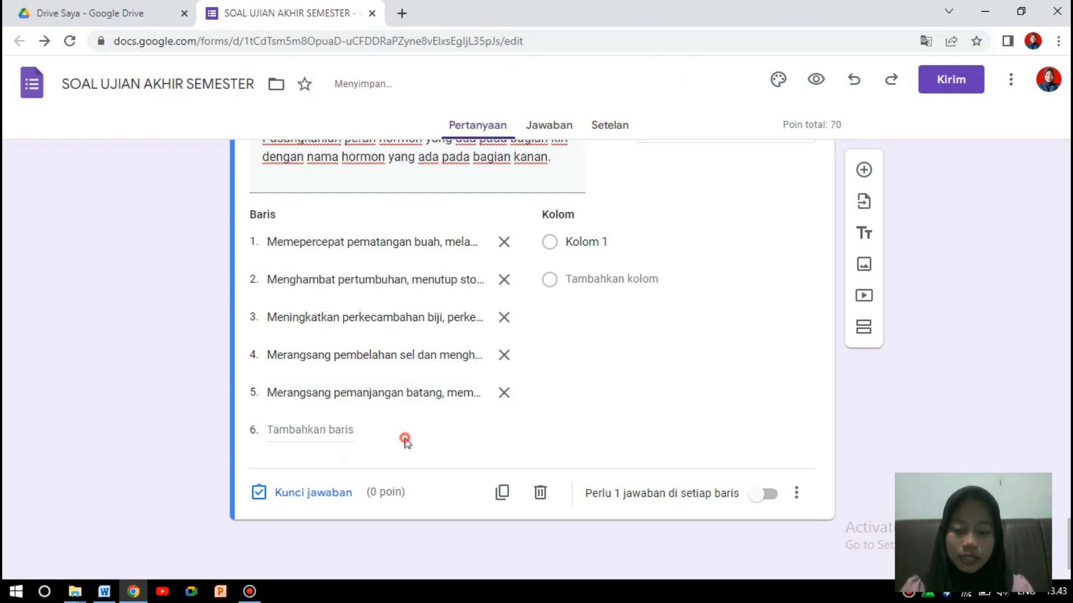
click(593, 243)
click(361, 431)
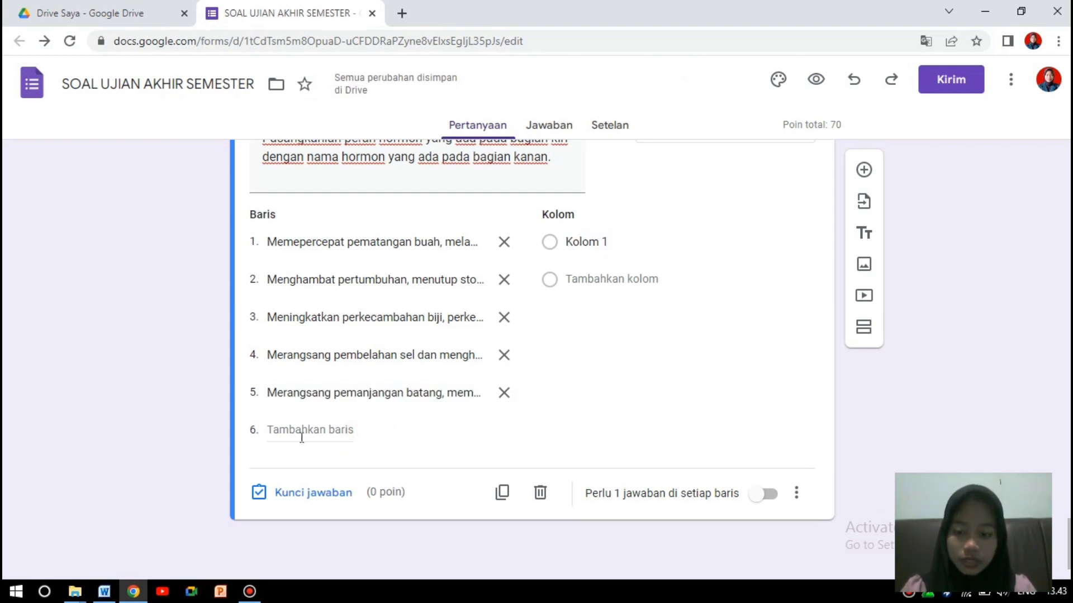
click(260, 434)
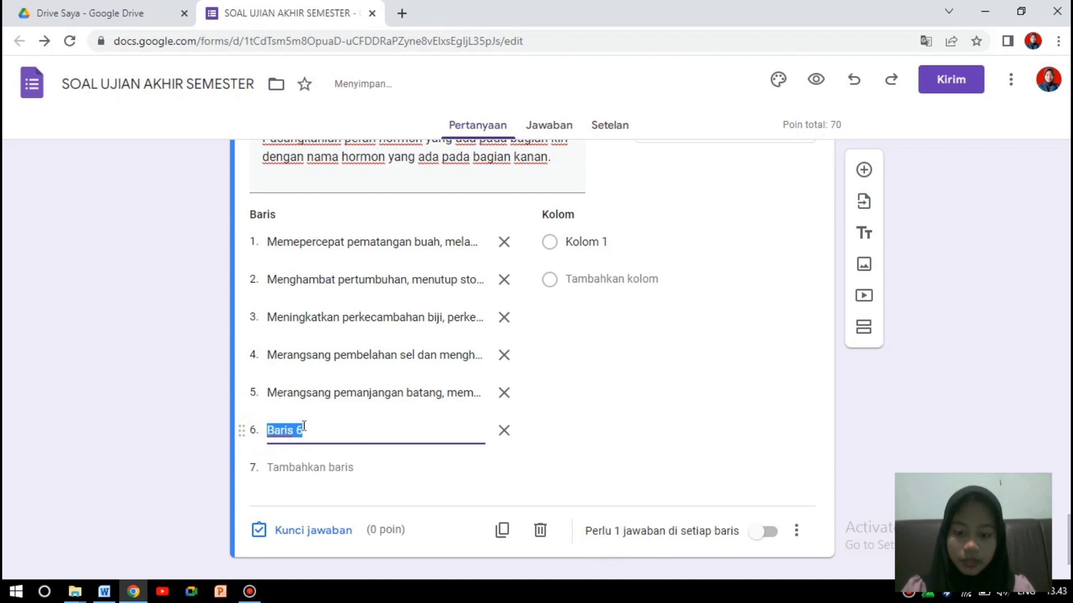
click(507, 433)
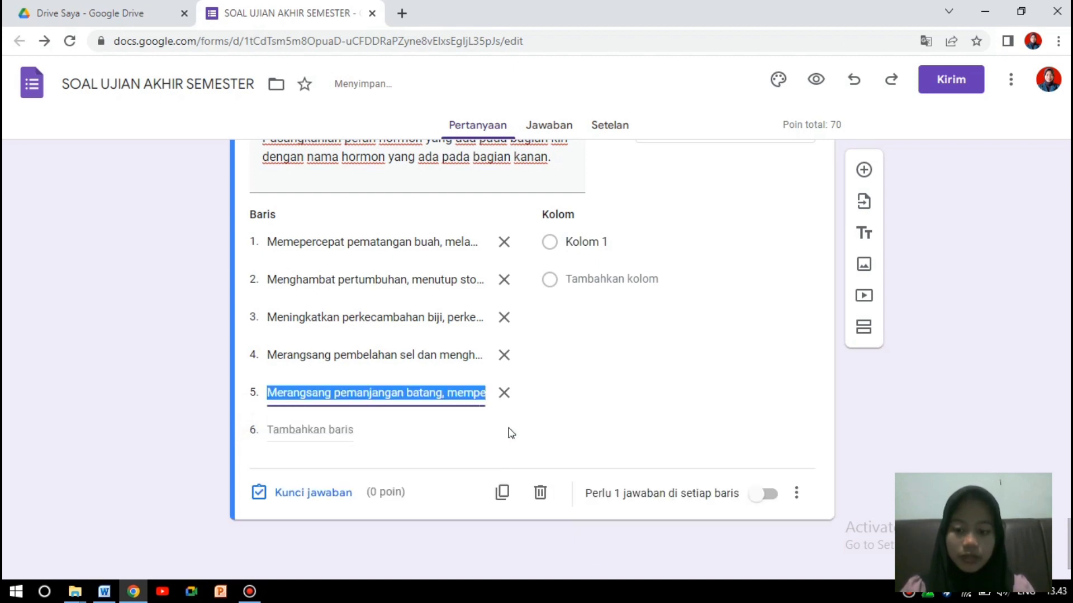
Paste Auksin, Sitokinin, Giberalin, ABA, Etilanin, Adenin and Nukleat from Word as grid columns.
click(570, 242)
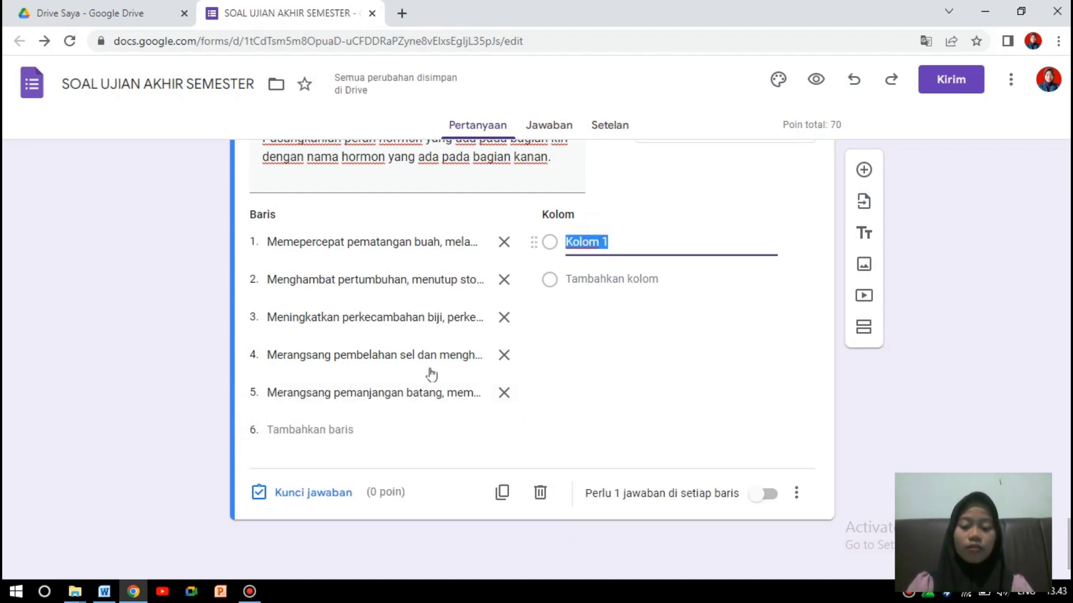
click(104, 592)
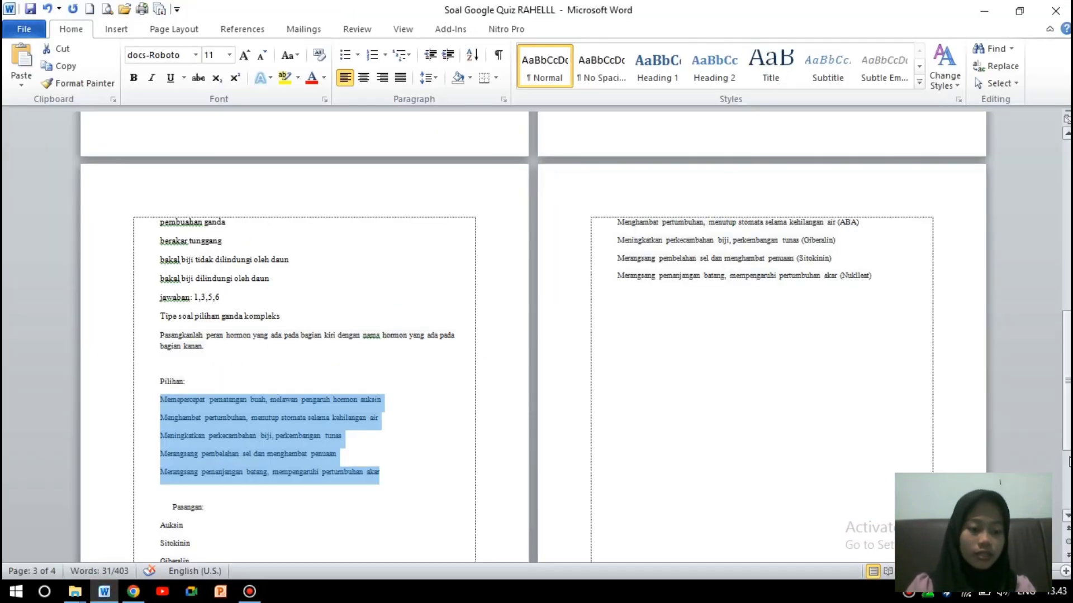
scroll(302, 373, down, 4)
drag(159, 335, 191, 447)
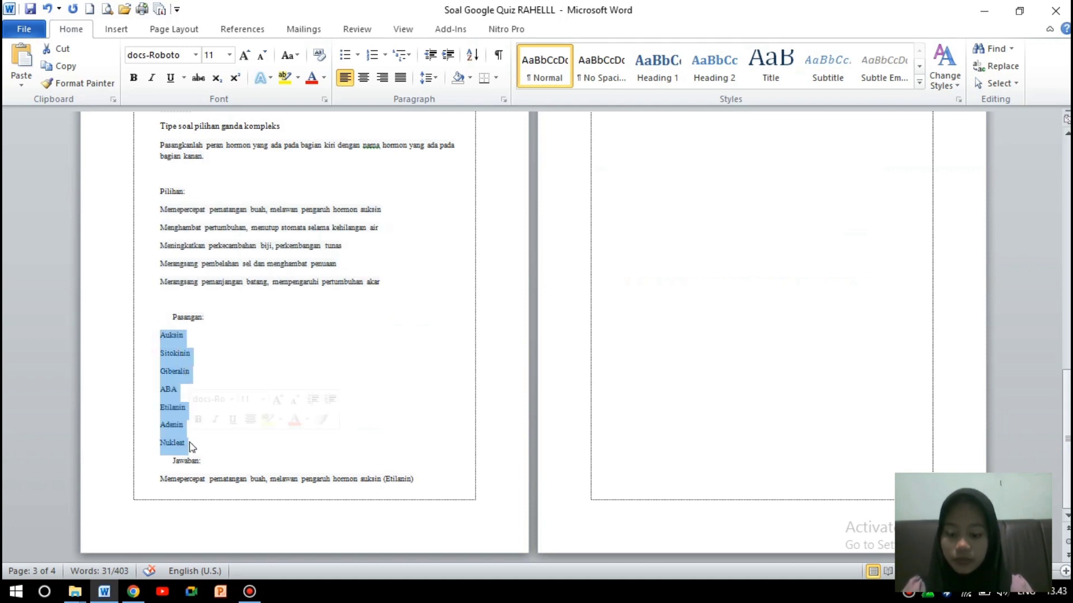
click(133, 591)
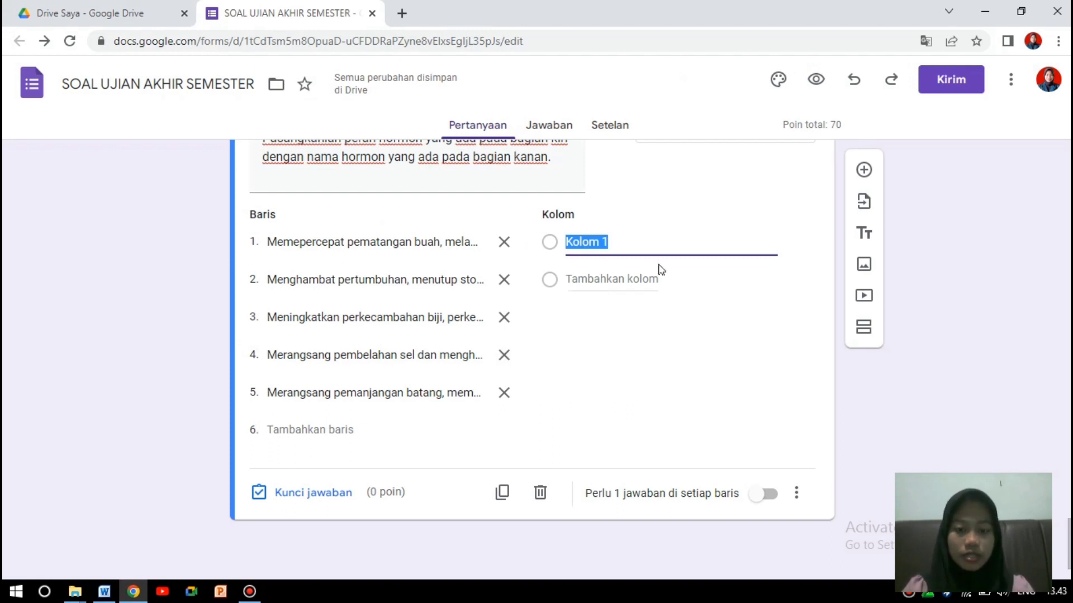
text(Auksin Sitokinin Giberalin ABA Etilanin Adenin Nukleat)
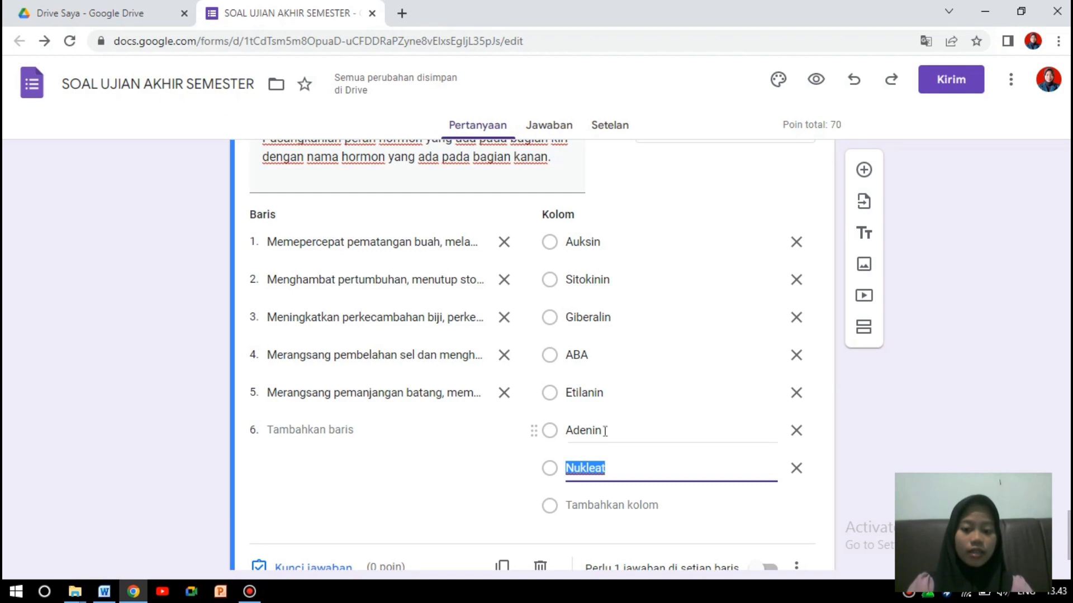
click(479, 483)
click(475, 393)
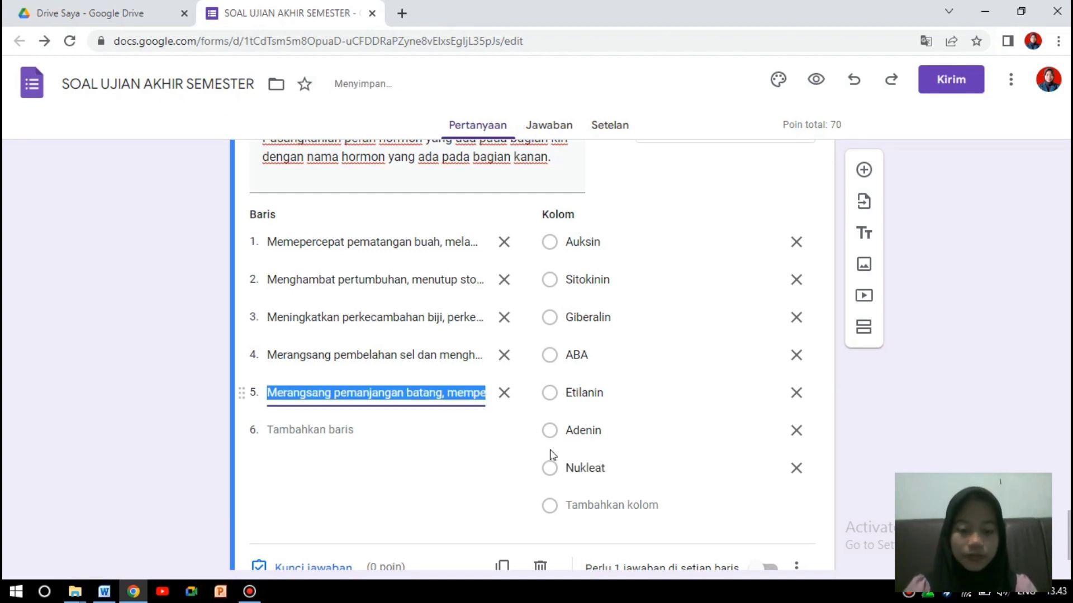
click(1041, 368)
drag(1069, 522, 1069, 511)
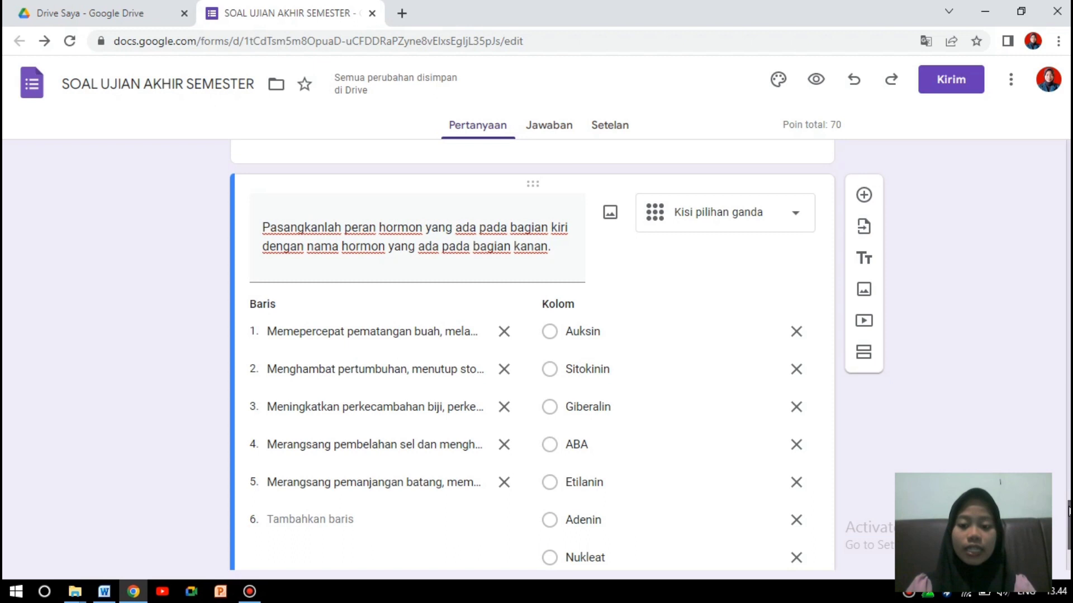
drag(1070, 511, 1069, 516)
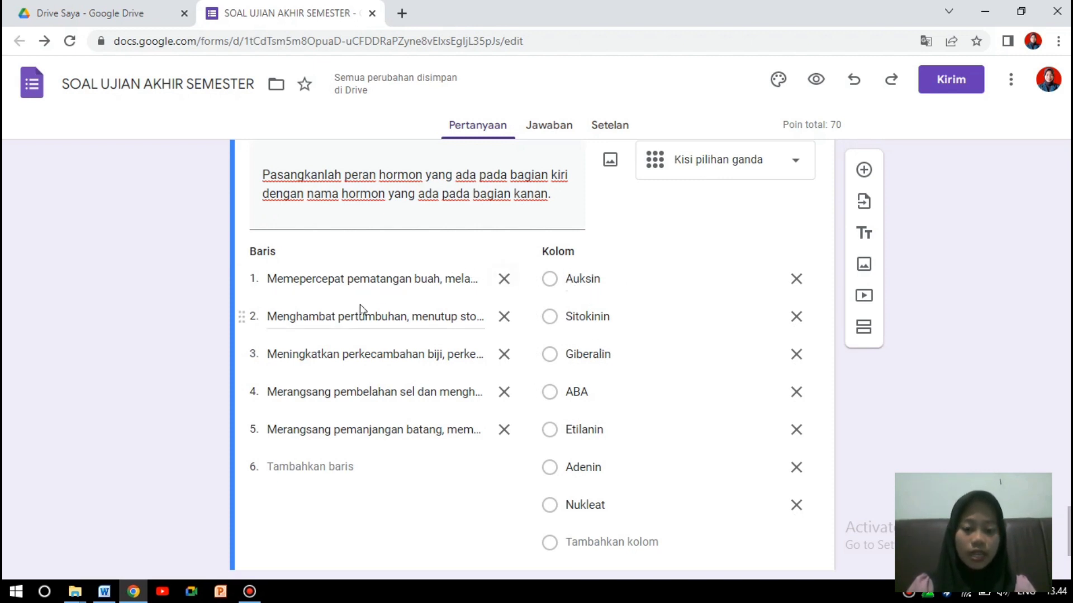
scroll(537, 335, down, 2)
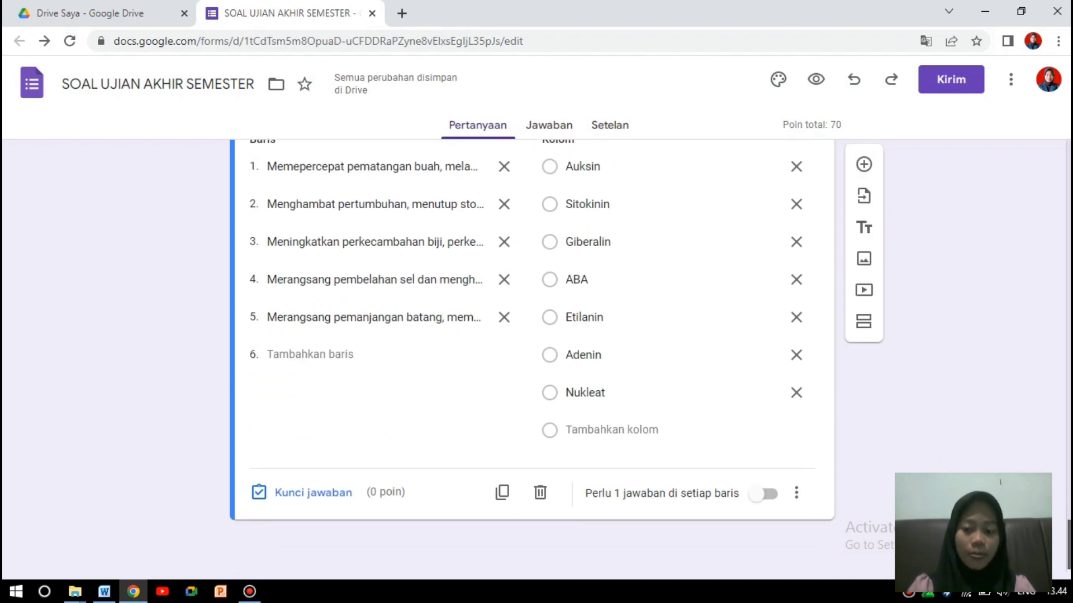
Open the hormone question's answer key and check the Jawaban lines in Word.
click(347, 492)
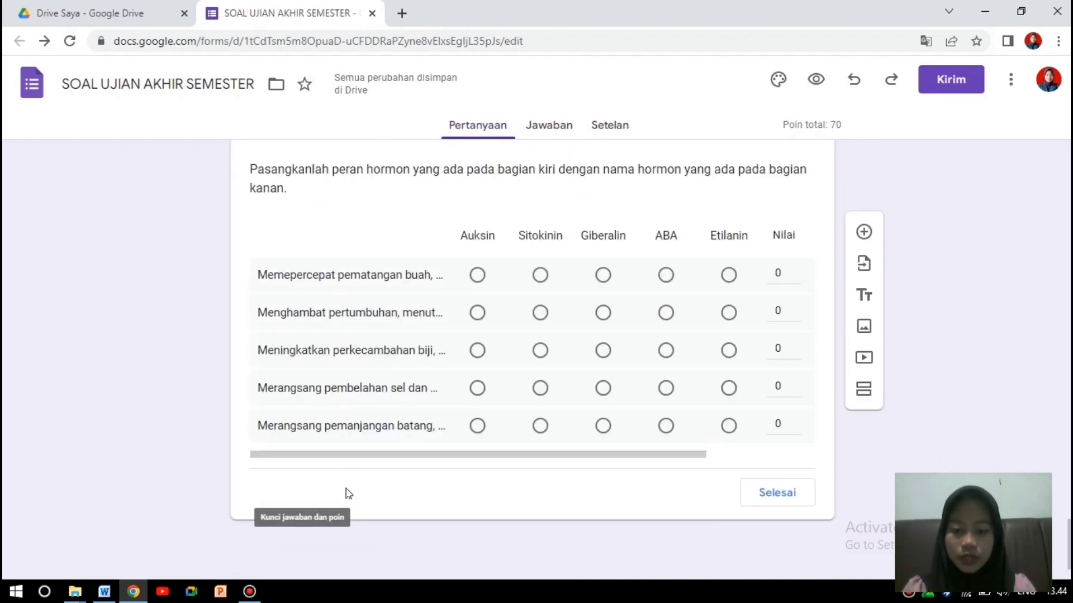
click(103, 596)
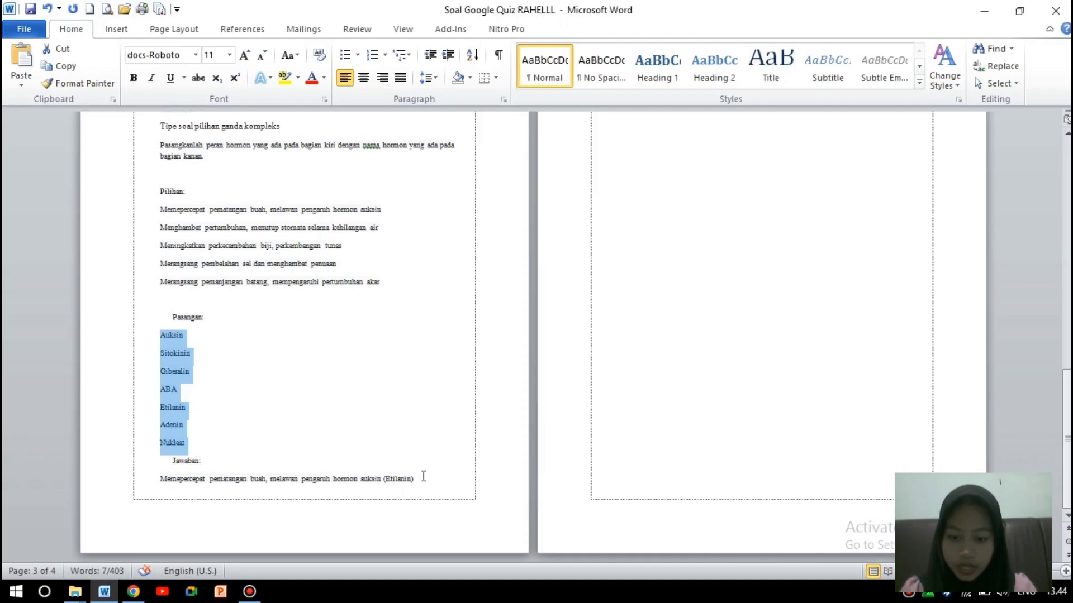
drag(1066, 424, 1067, 358)
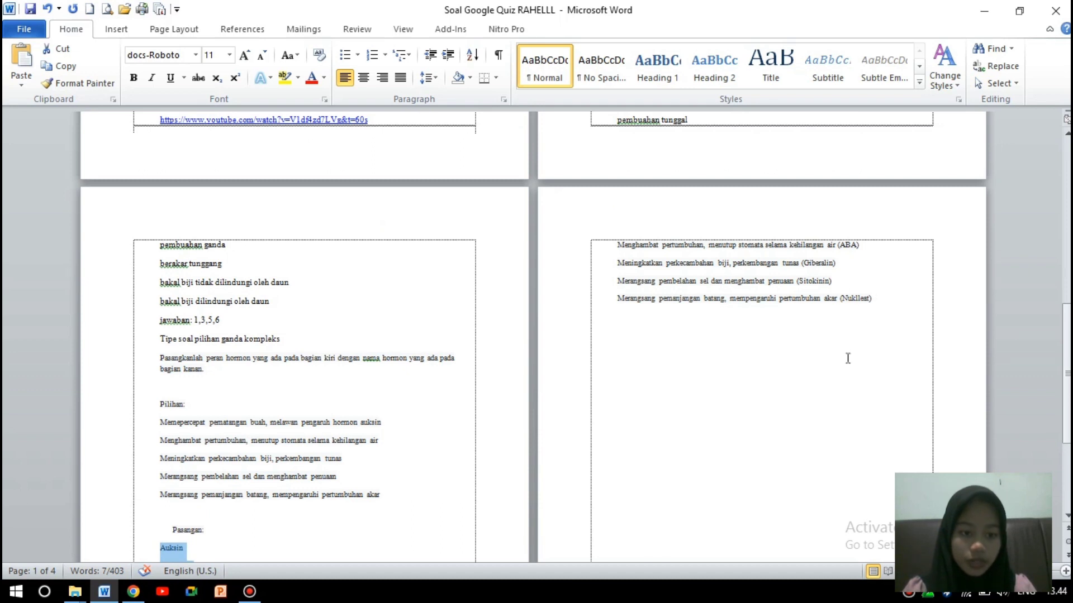
click(133, 591)
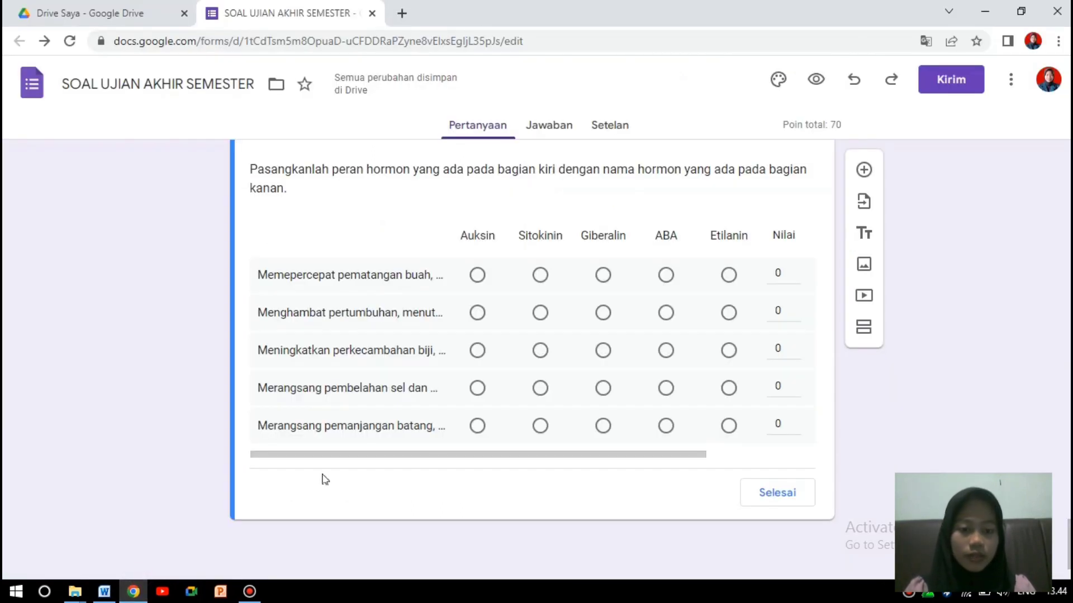
Mark Etilanin, ABA, Giberalin, Sitokinin and Auksin as the answers for rows 1–5.
click(727, 279)
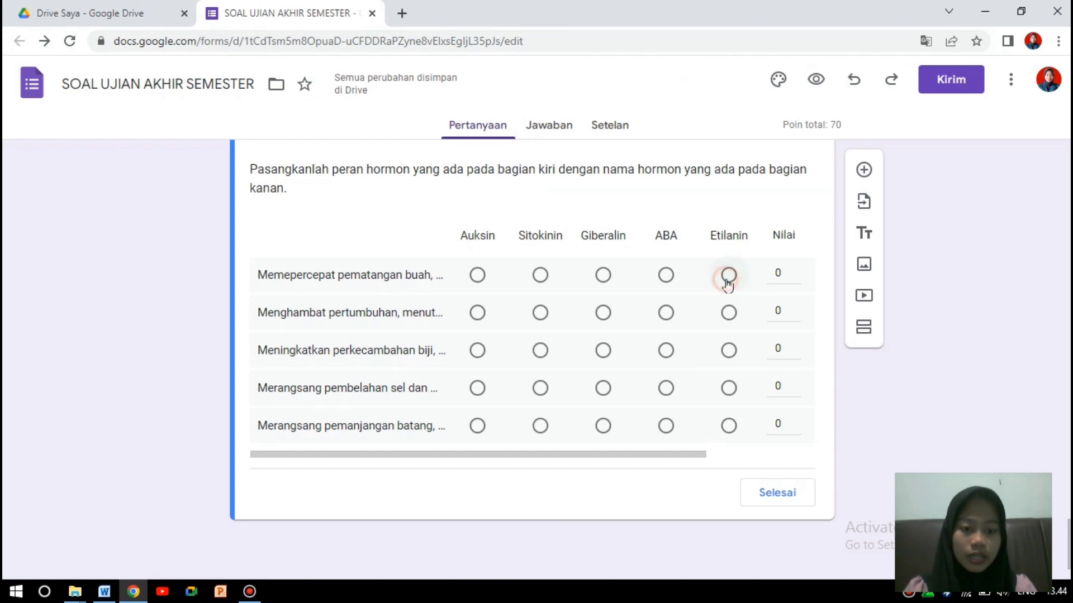
click(670, 315)
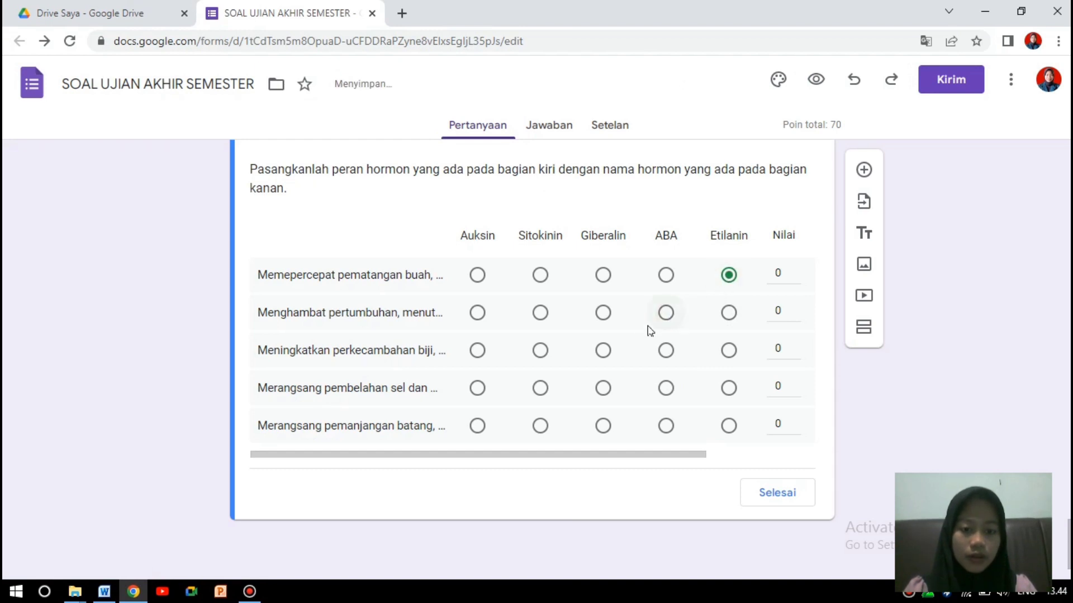
click(604, 351)
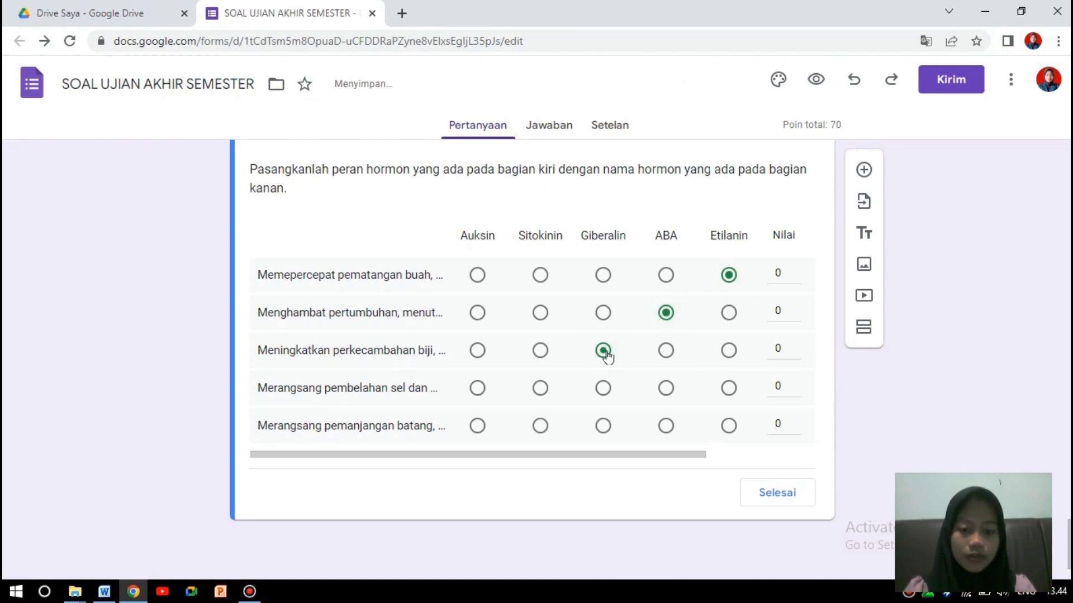
click(542, 391)
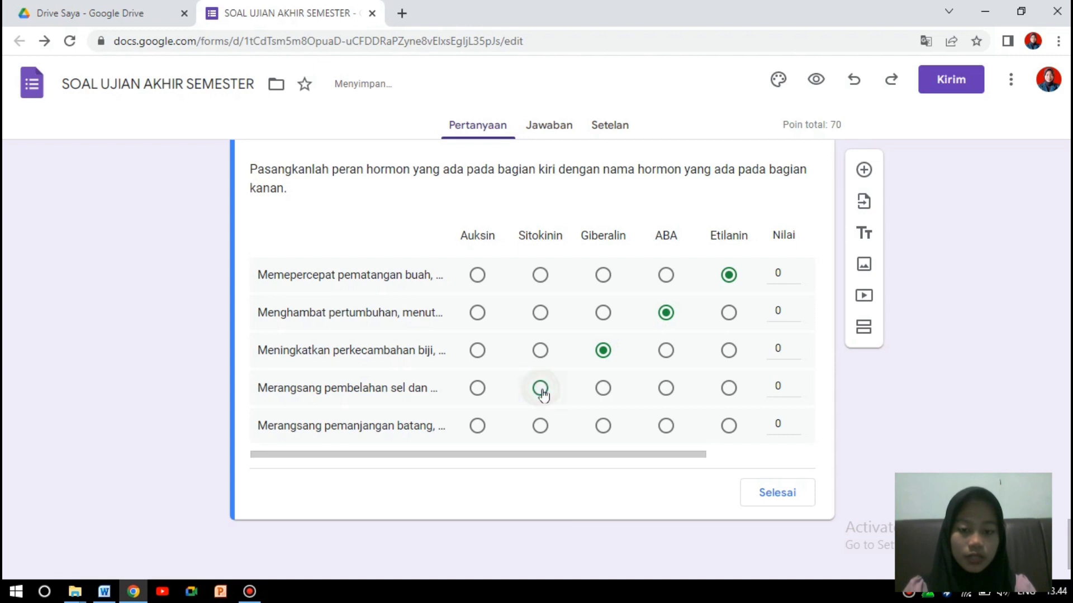
click(476, 428)
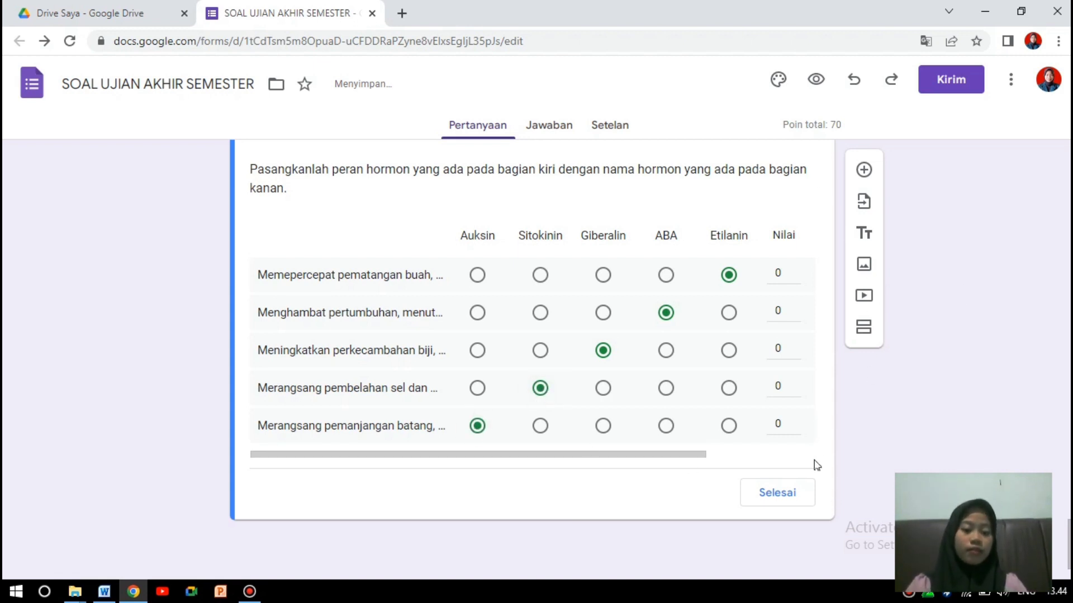
click(797, 494)
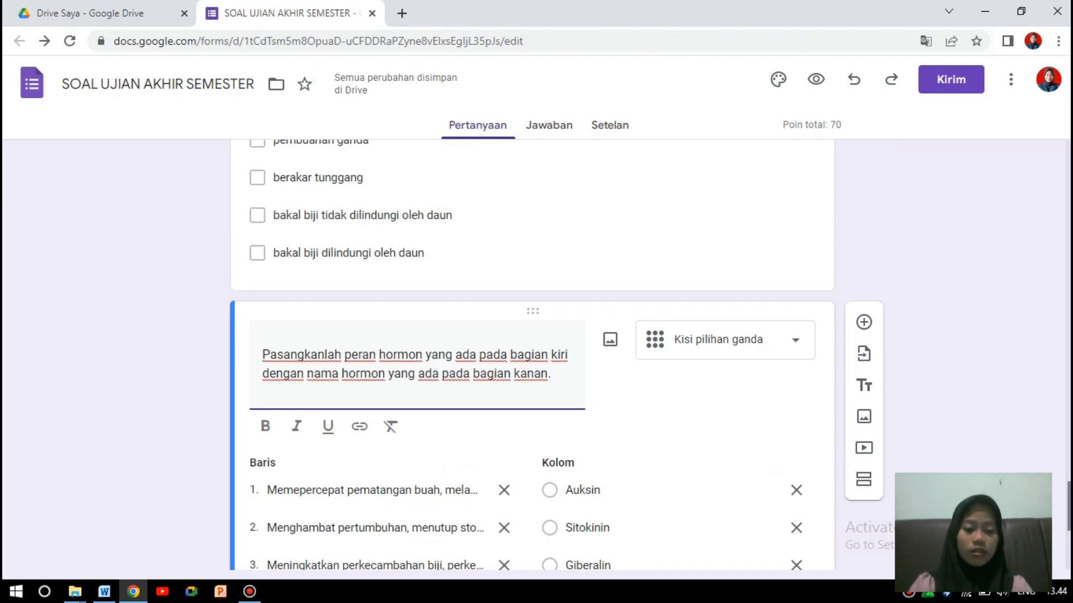
Review the hormone answer key, then require a response in every grid row.
scroll(532, 356, down, 1)
scroll(532, 355, down, 5)
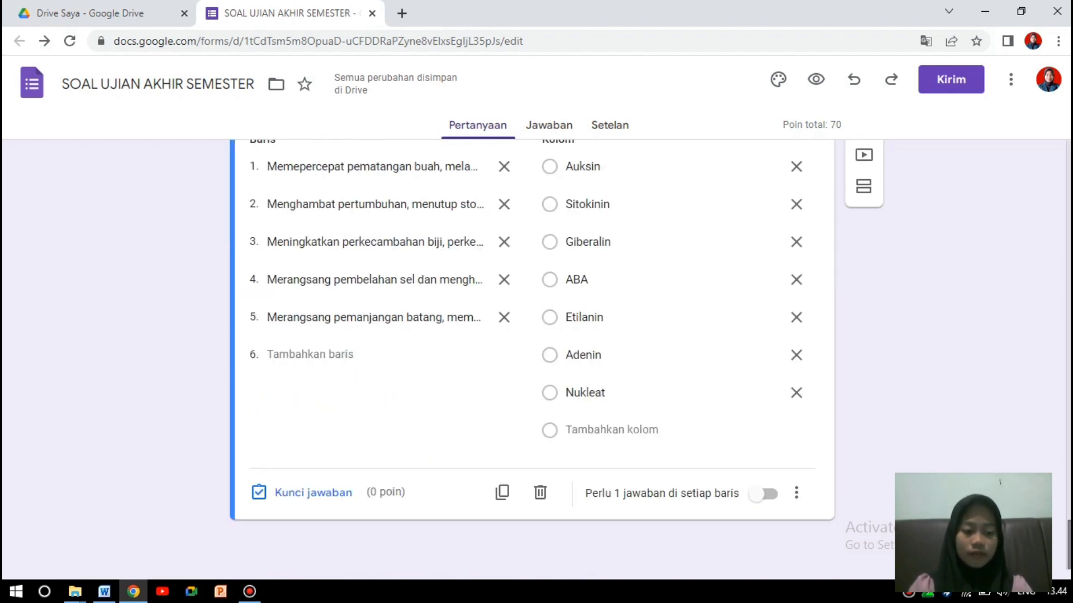
click(373, 494)
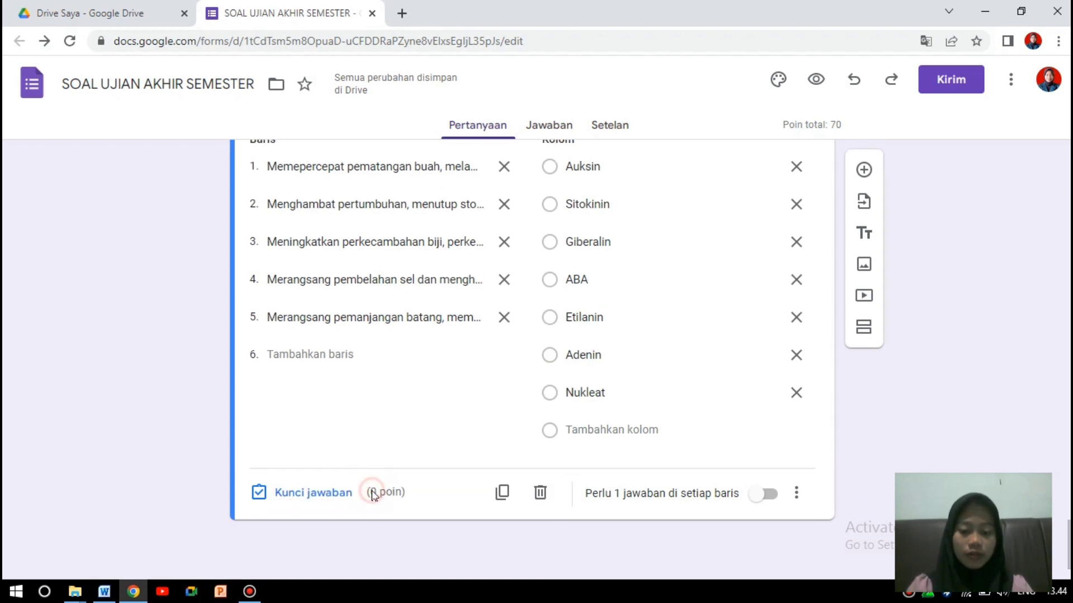
click(335, 493)
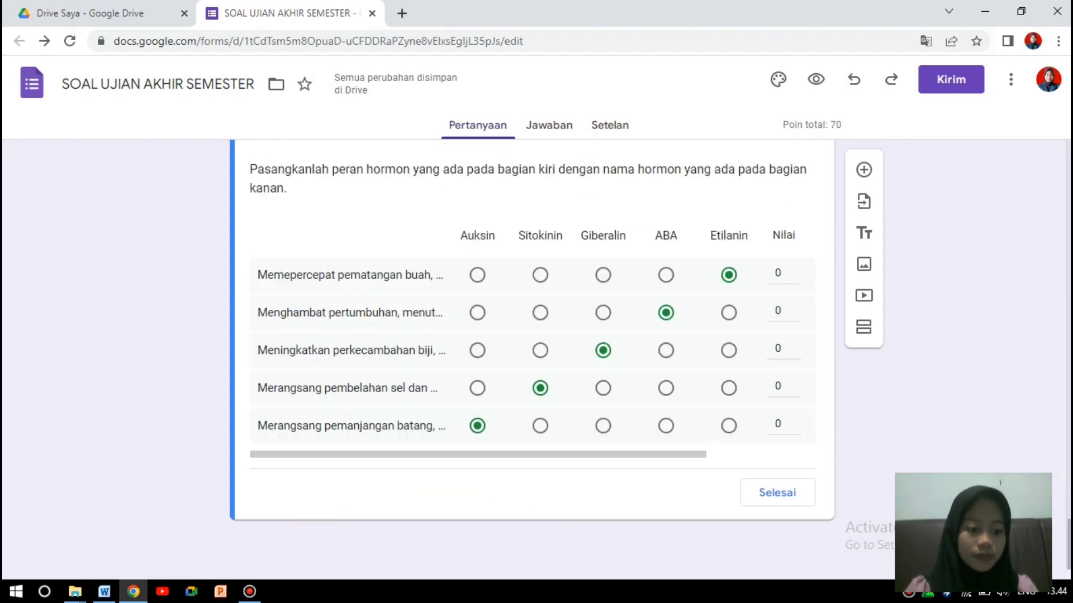
scroll(532, 355, up, 4)
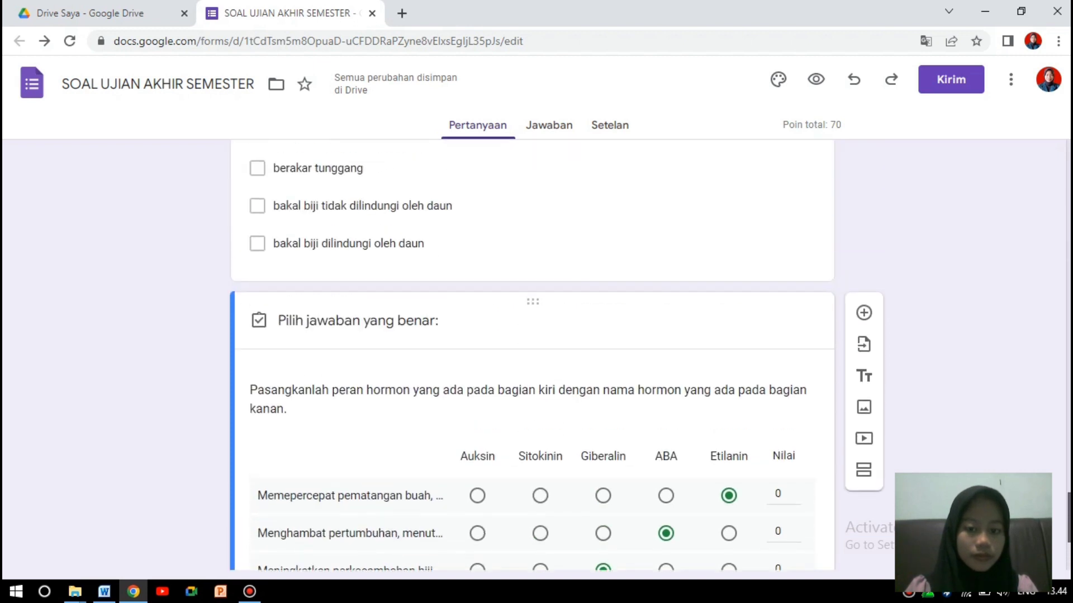
scroll(533, 355, down, 4)
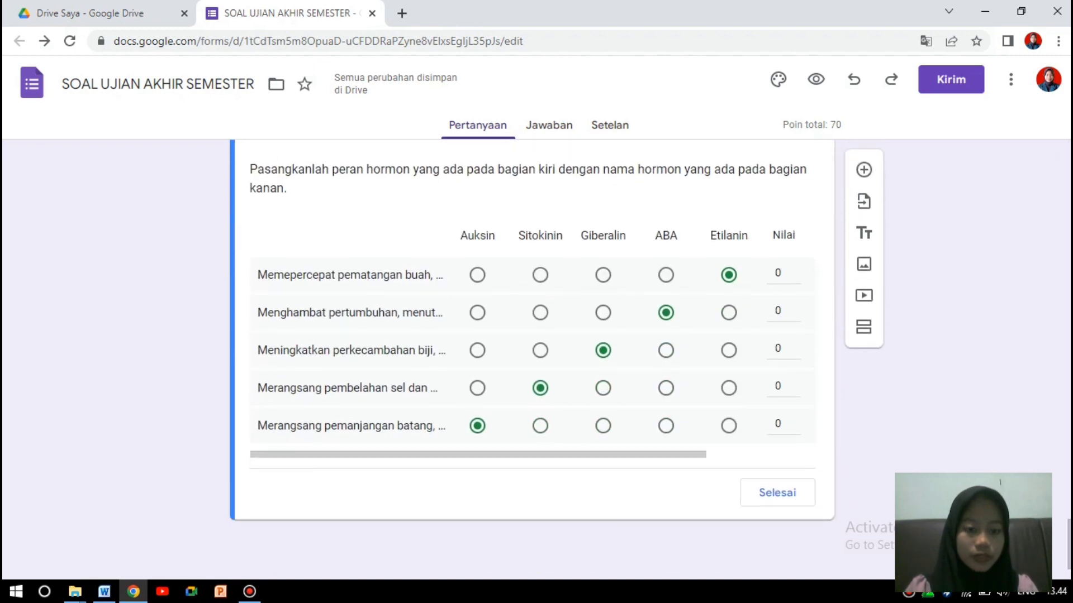
click(787, 494)
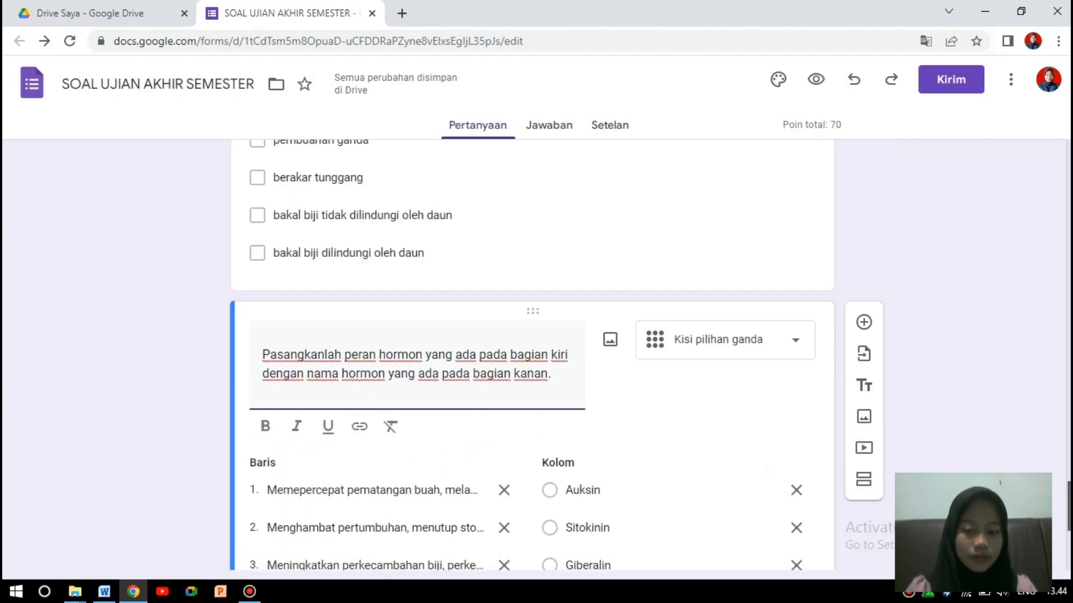
scroll(810, 447, down, 6)
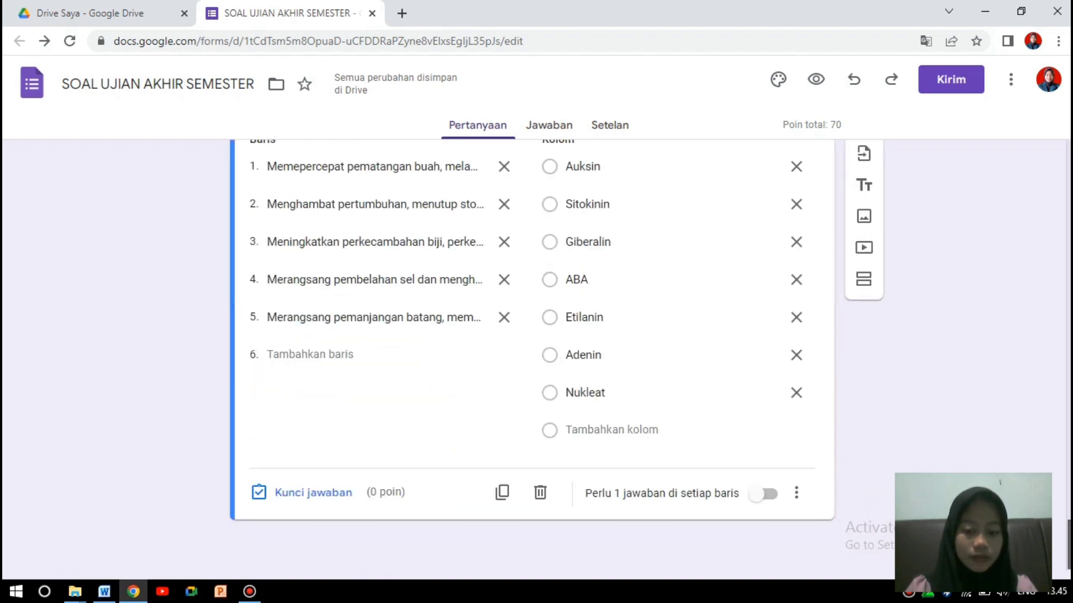
click(768, 495)
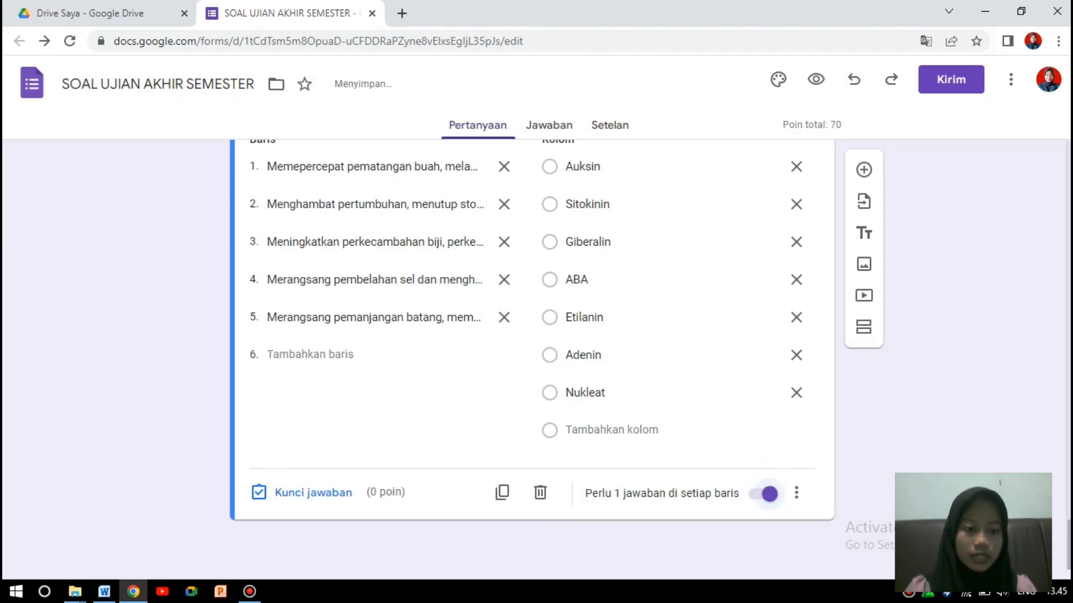
Reopen the hormone question's answer key to set the row point values.
scroll(531, 335, up, 4)
scroll(531, 335, down, 3)
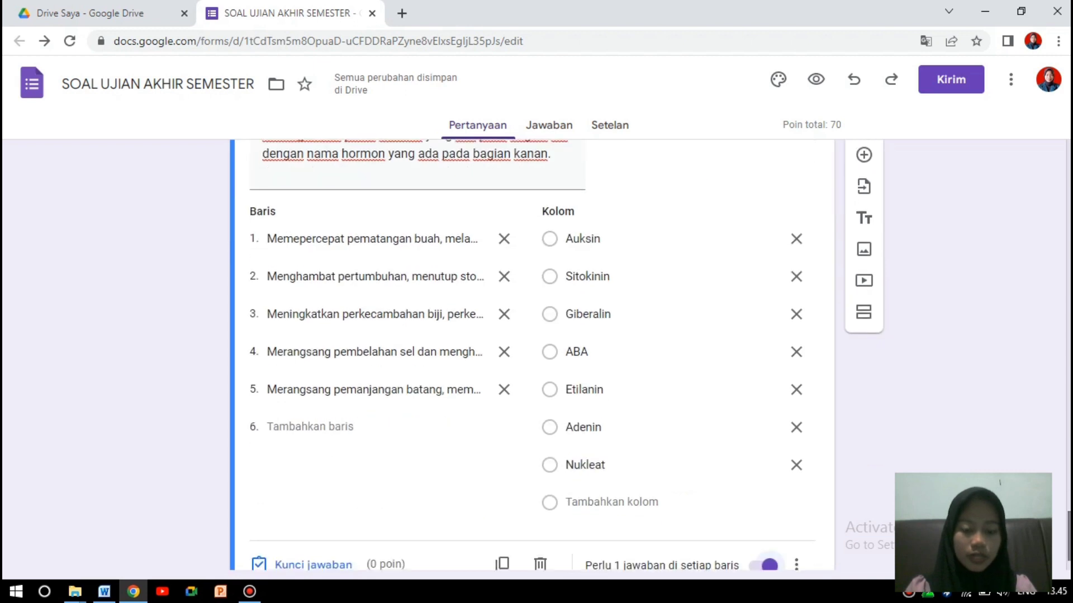
scroll(461, 520, down, 3)
click(393, 496)
click(301, 495)
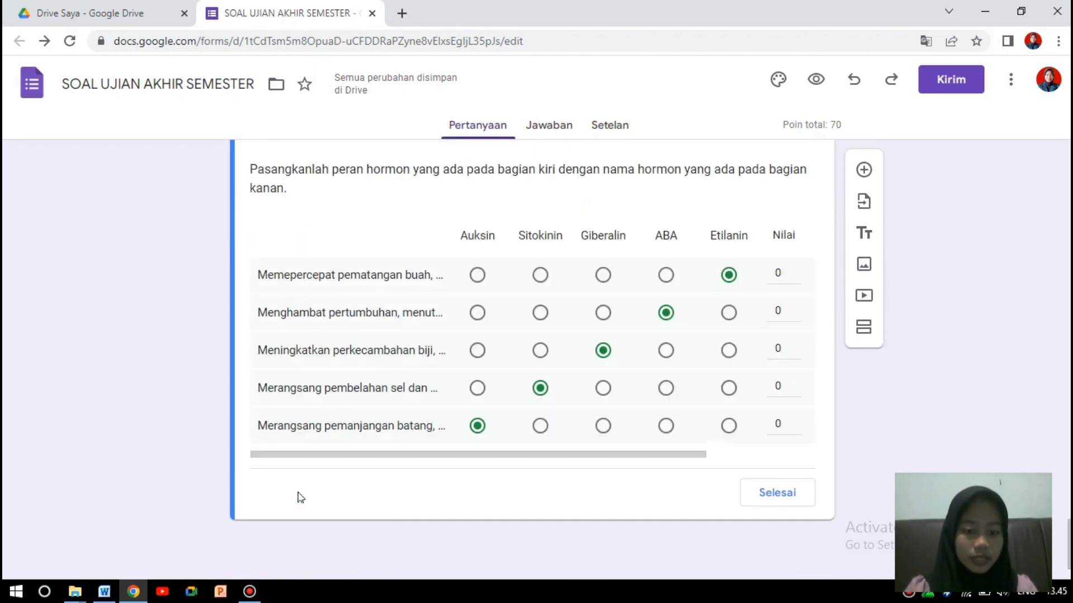
click(778, 272)
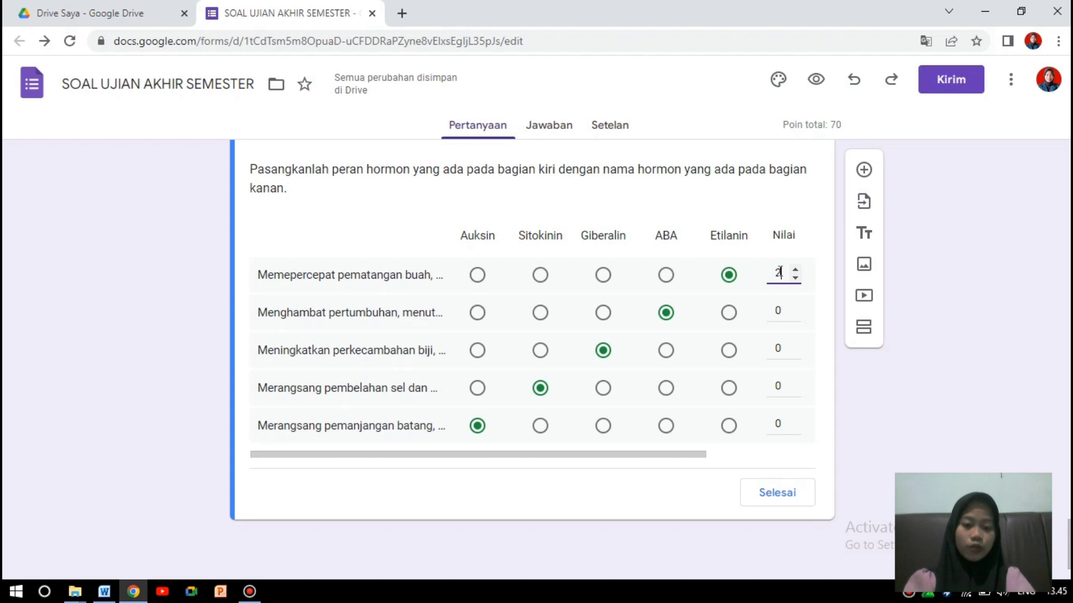
Give each of the five hormone rows 2 points and close the answer key.
click(777, 310)
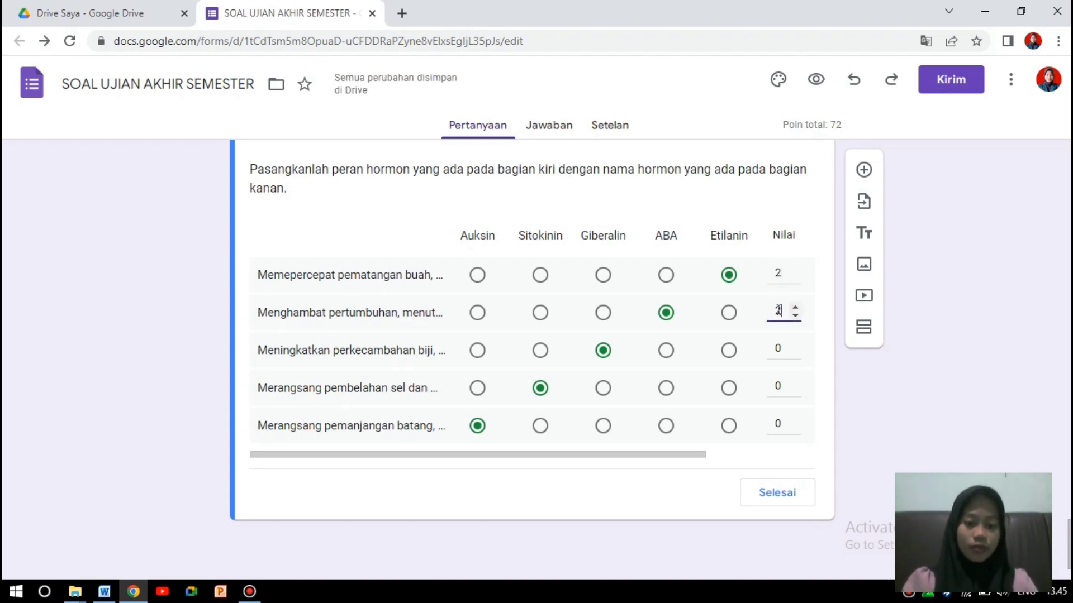
click(778, 348)
text(2)
click(778, 385)
text(2)
click(777, 424)
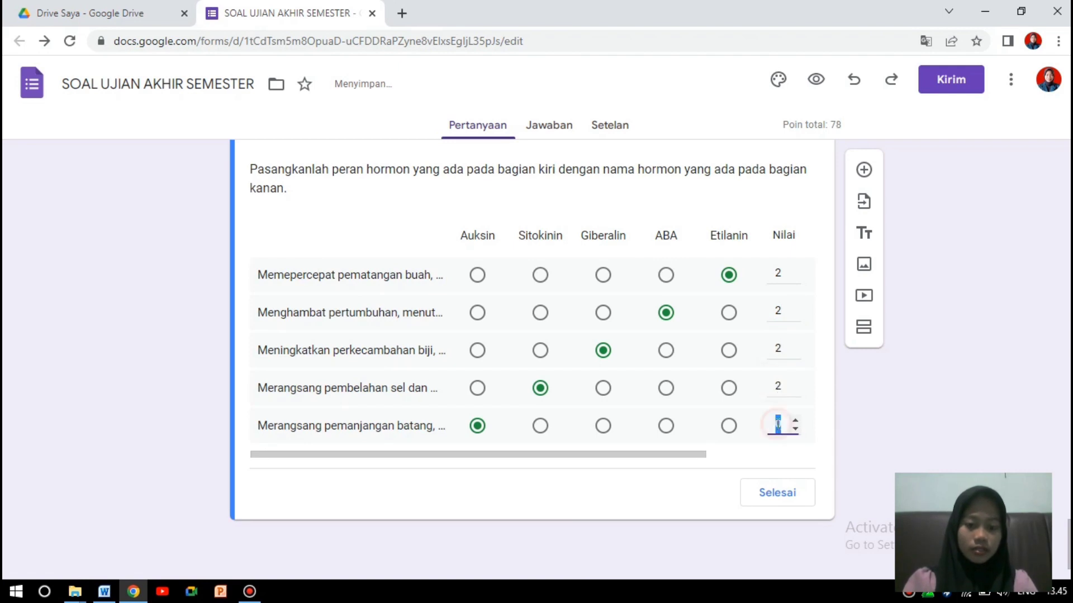
text(2)
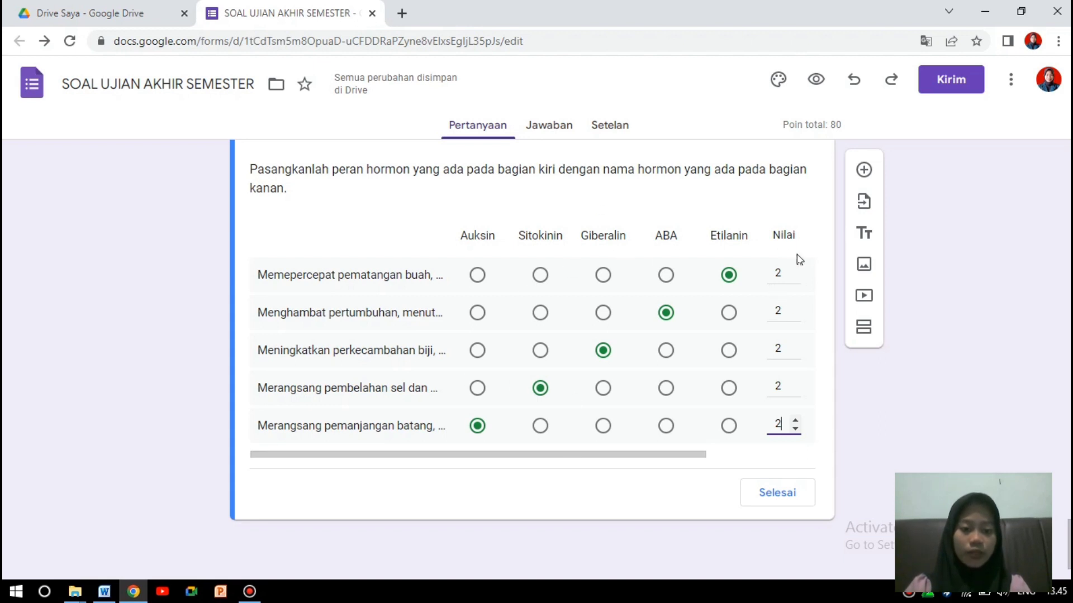
click(794, 499)
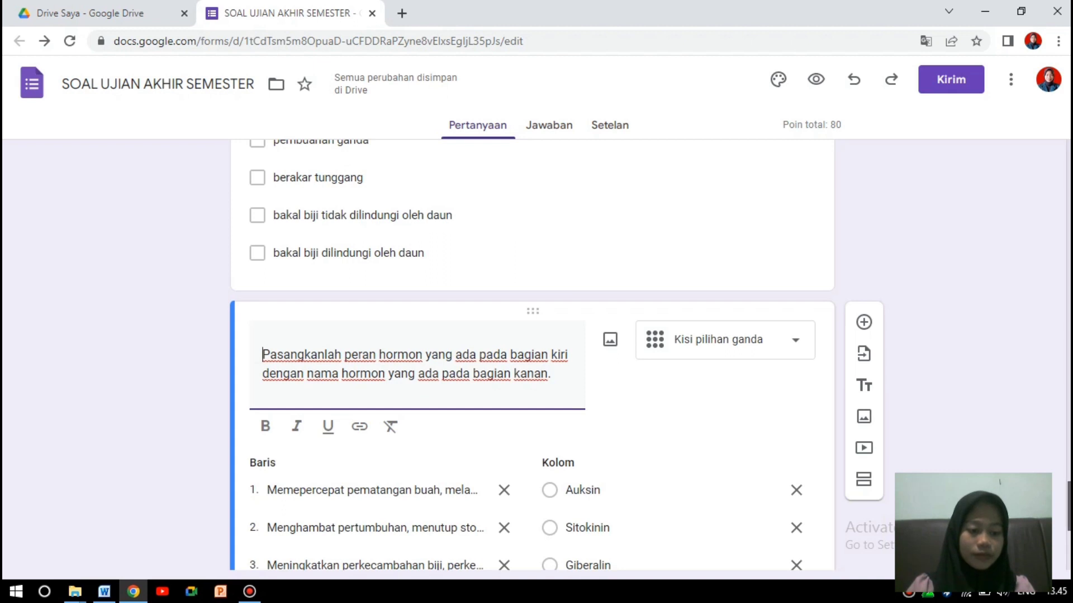
Scroll through the quiz to review the questions, ending at the hormone-matching grid question.
scroll(531, 358, down, 5)
scroll(531, 358, up, 13)
scroll(833, 161, up, 12)
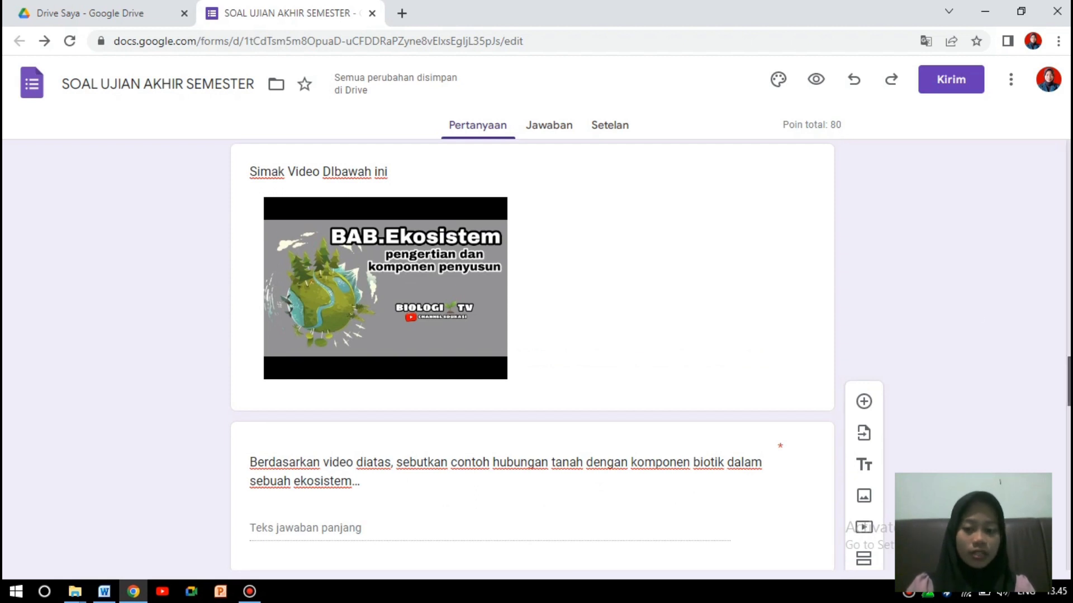
scroll(531, 358, up, 14)
scroll(530, 358, down, 9)
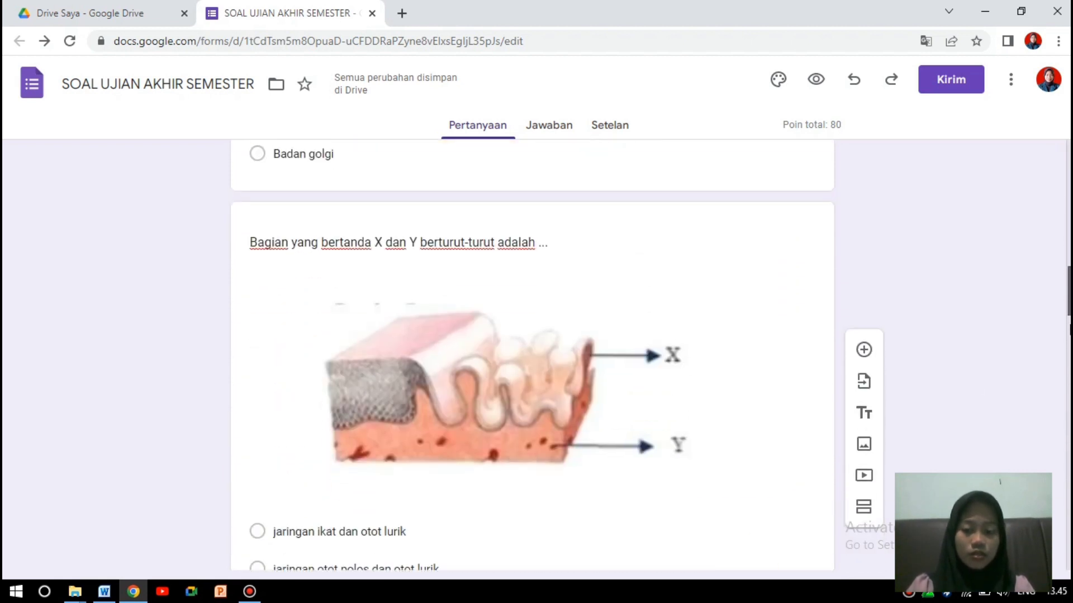
scroll(1067, 343, down, 6)
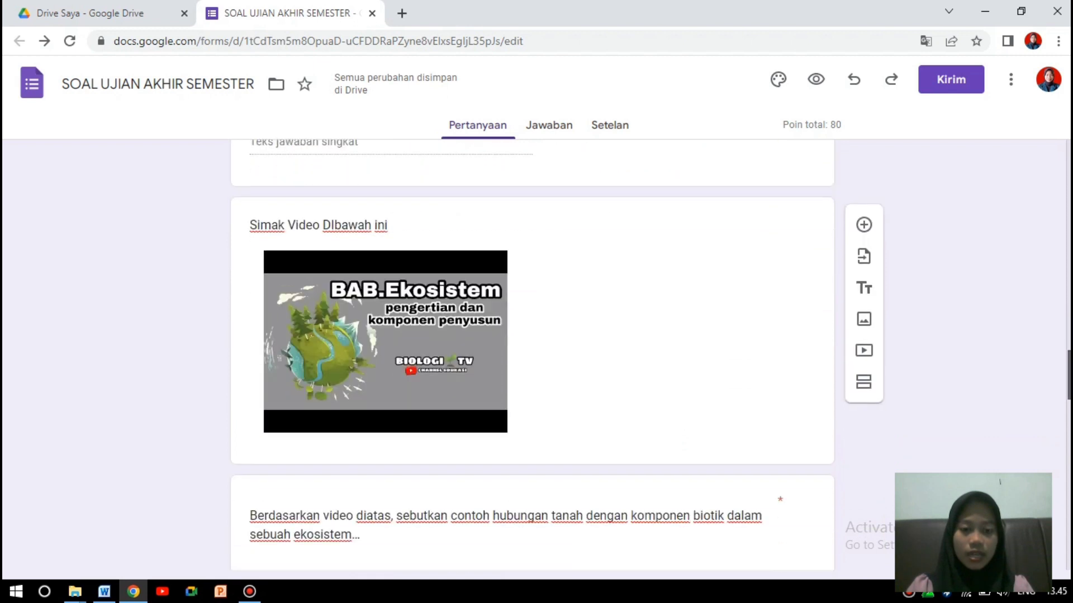
scroll(1067, 343, up, 9)
scroll(1068, 343, up, 5)
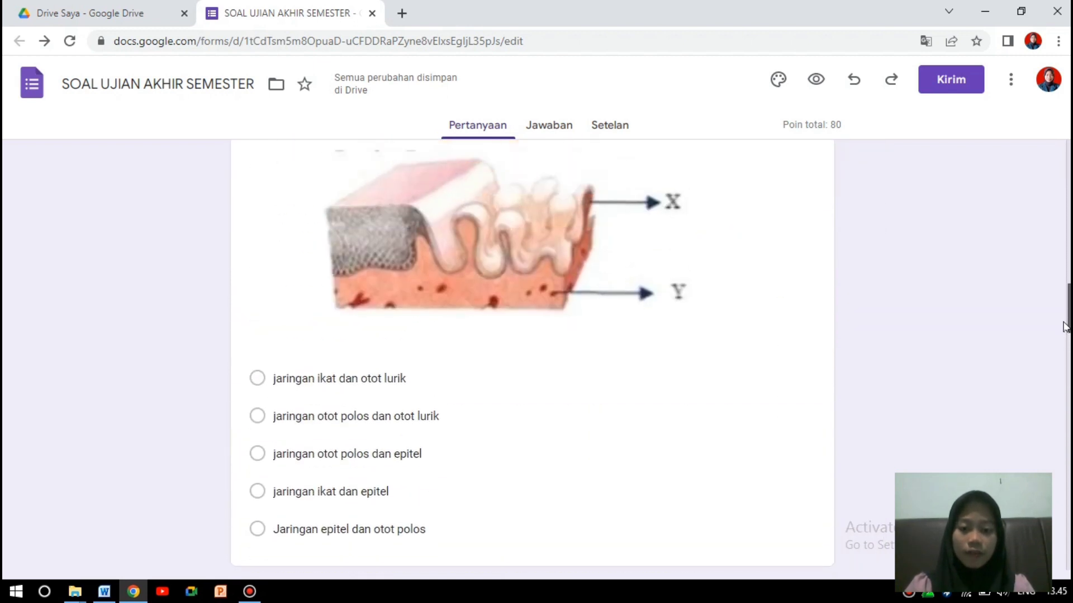
scroll(1066, 338, down, 4)
scroll(1064, 343, up, 9)
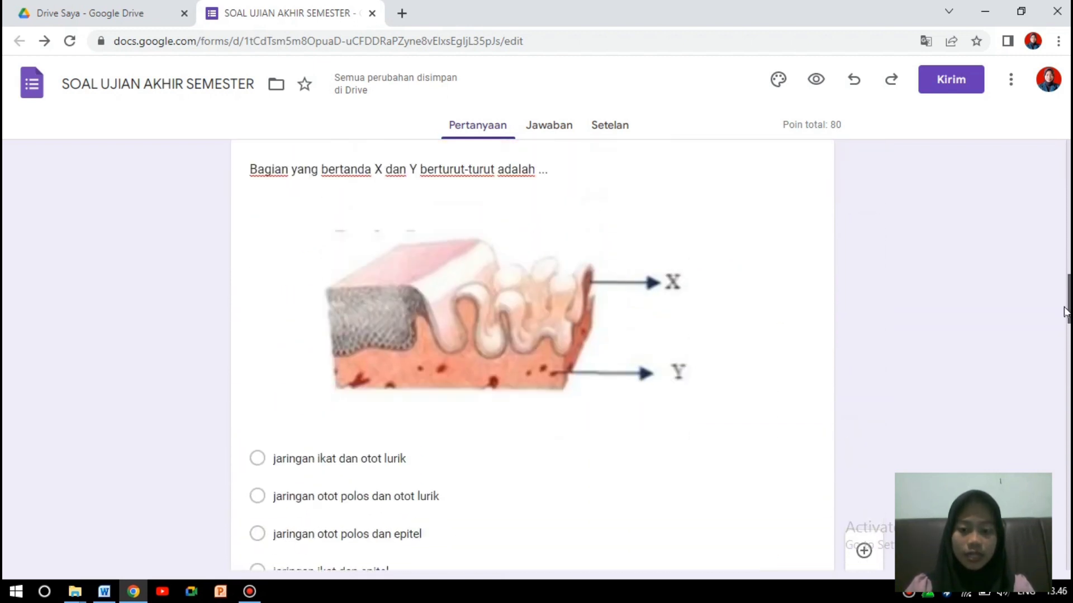
scroll(1065, 335, down, 14)
scroll(1066, 335, down, 6)
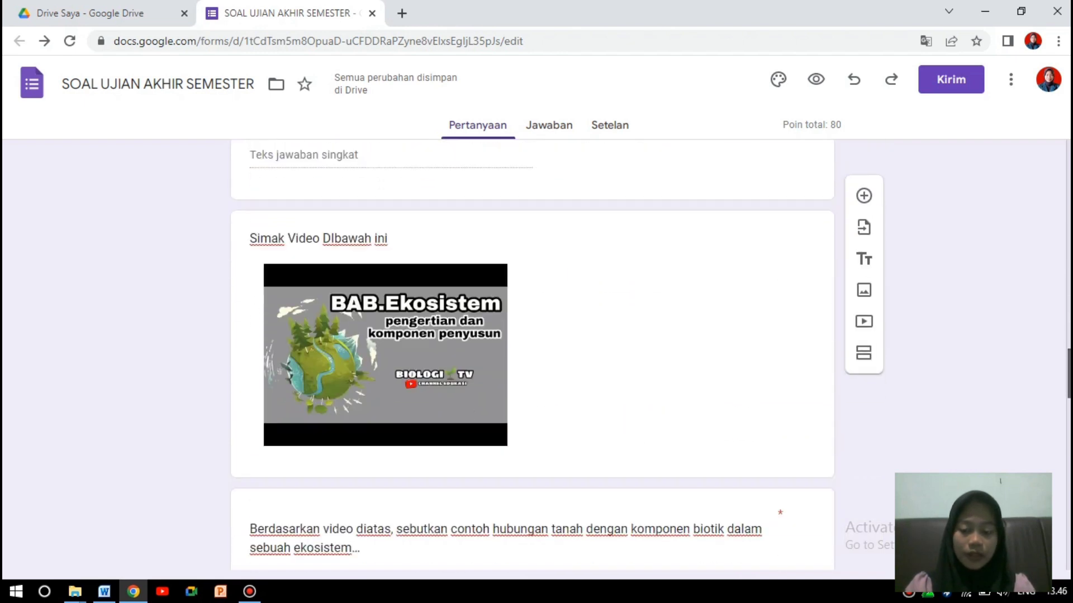
scroll(1067, 392, up, 3)
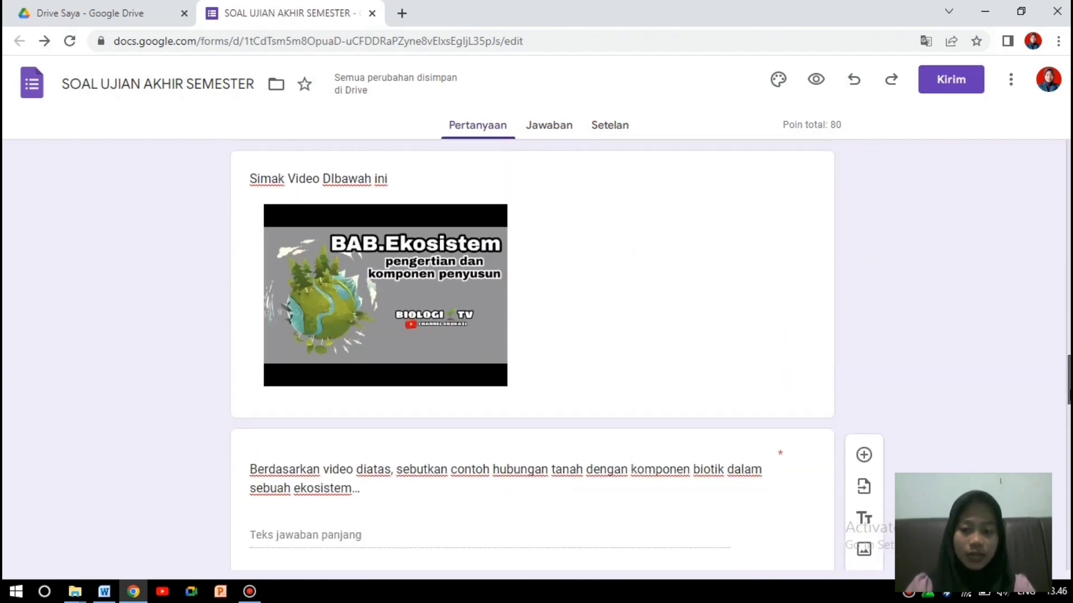
scroll(1067, 391, down, 6)
scroll(1068, 457, down, 5)
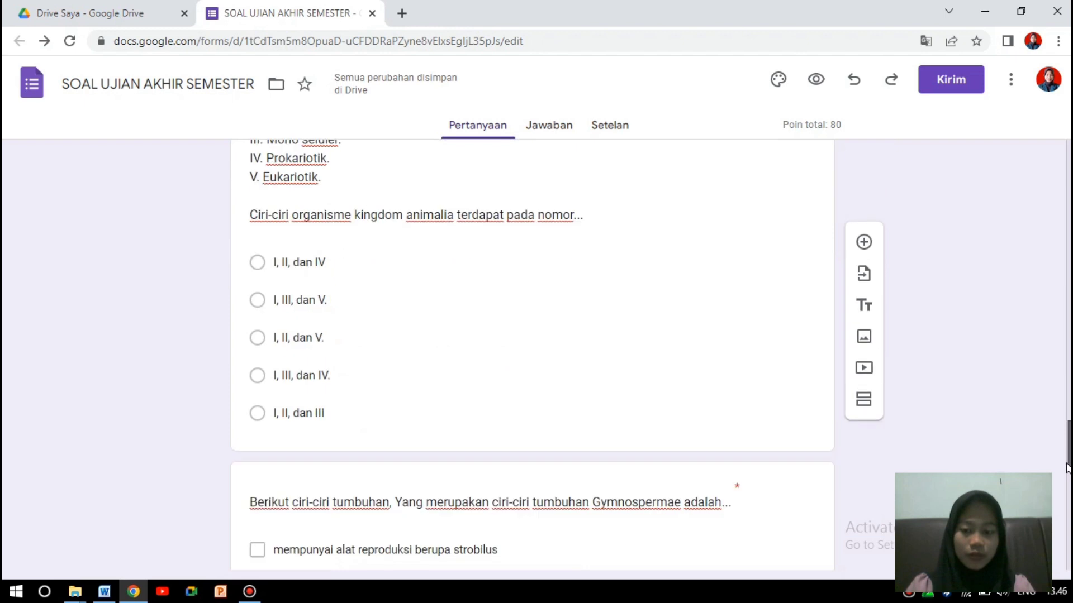
scroll(1067, 509, down, 10)
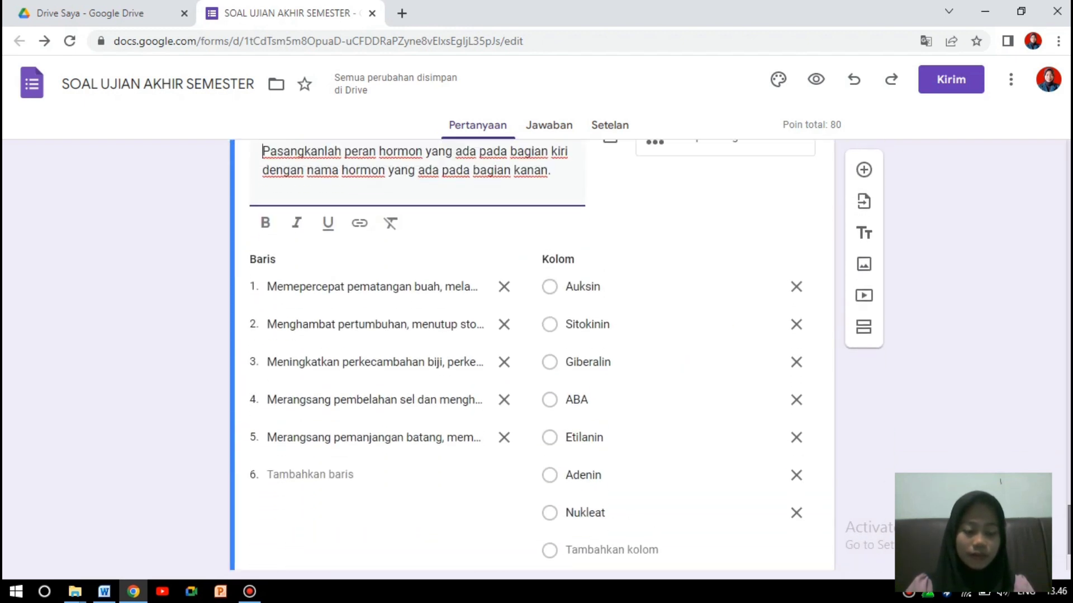
scroll(1055, 554, down, 2)
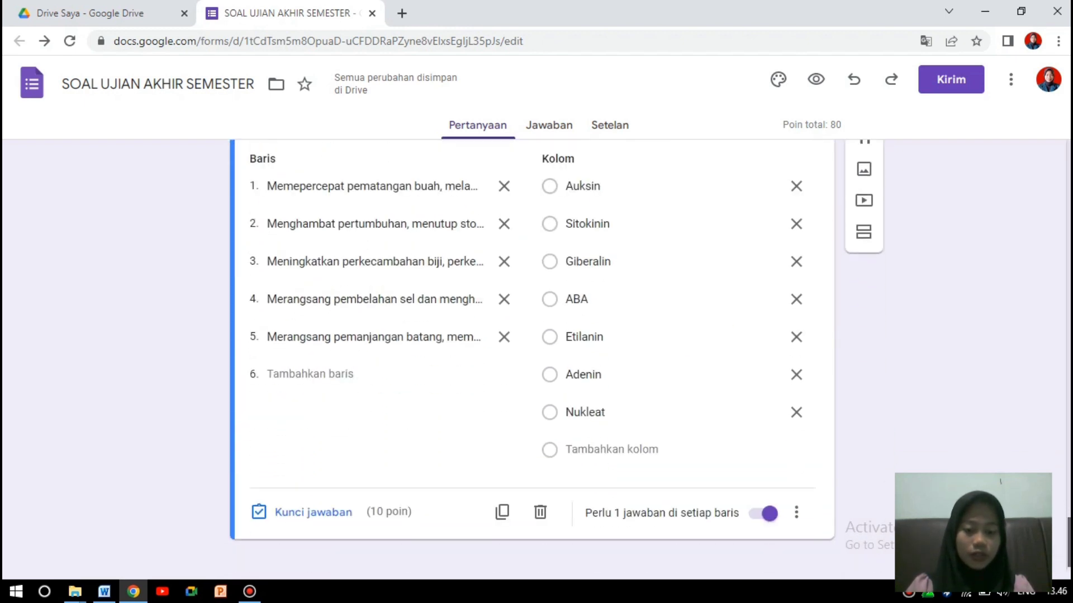
Raise each of the five hormone rows to 4 points in the answer key.
click(338, 514)
double_click(780, 273)
text(4)
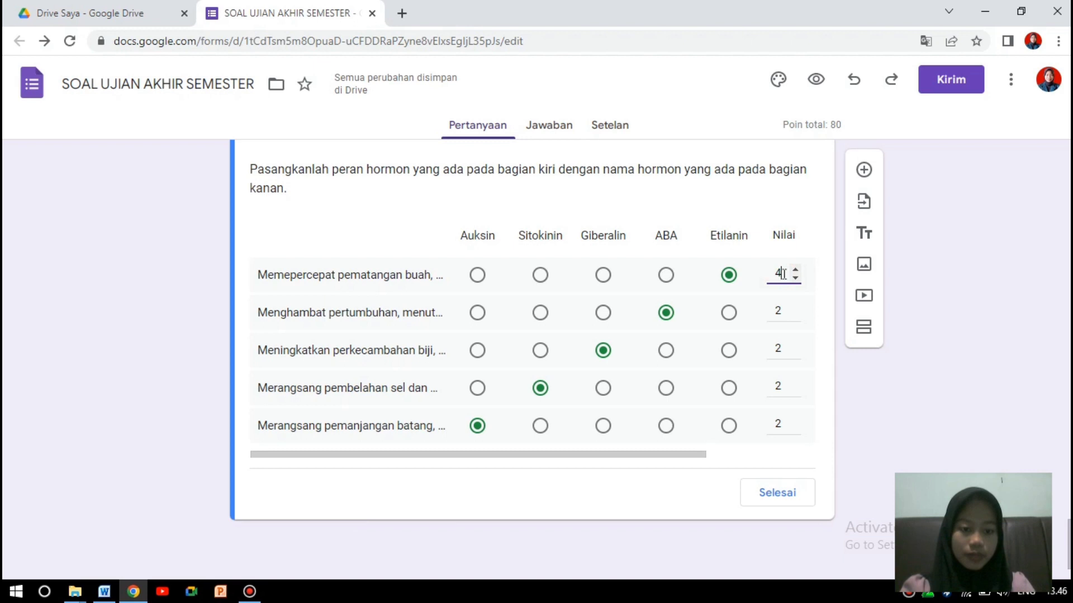
double_click(779, 310)
text(4)
double_click(779, 349)
text(4)
double_click(778, 387)
text(4)
double_click(778, 424)
text(4)
click(777, 493)
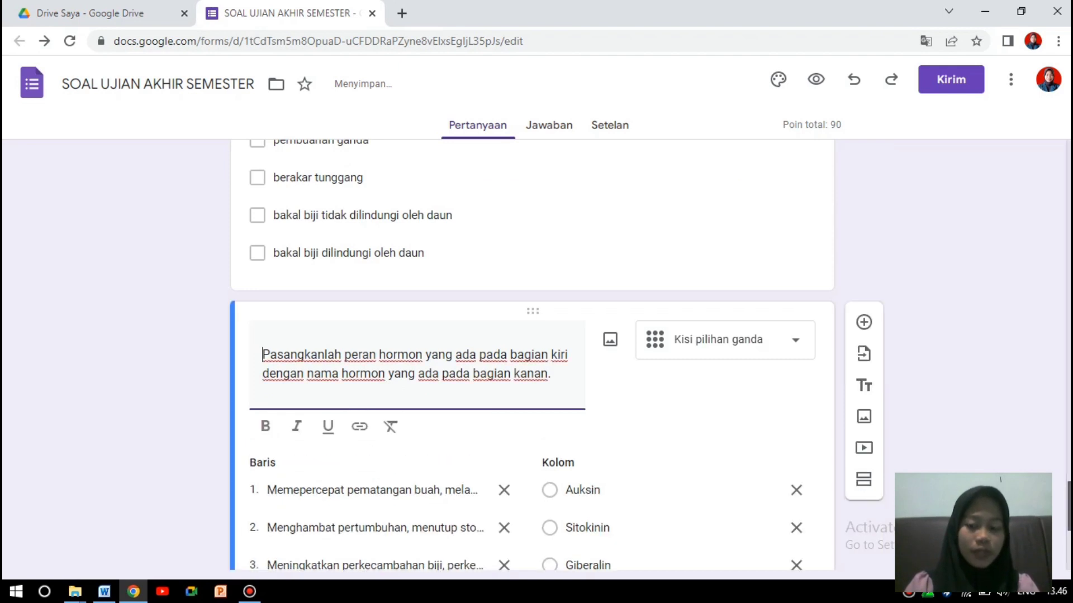
Change the Gymnospermae question's answer key to 20 points, bringing the quiz total to 100.
scroll(531, 358, up, 5)
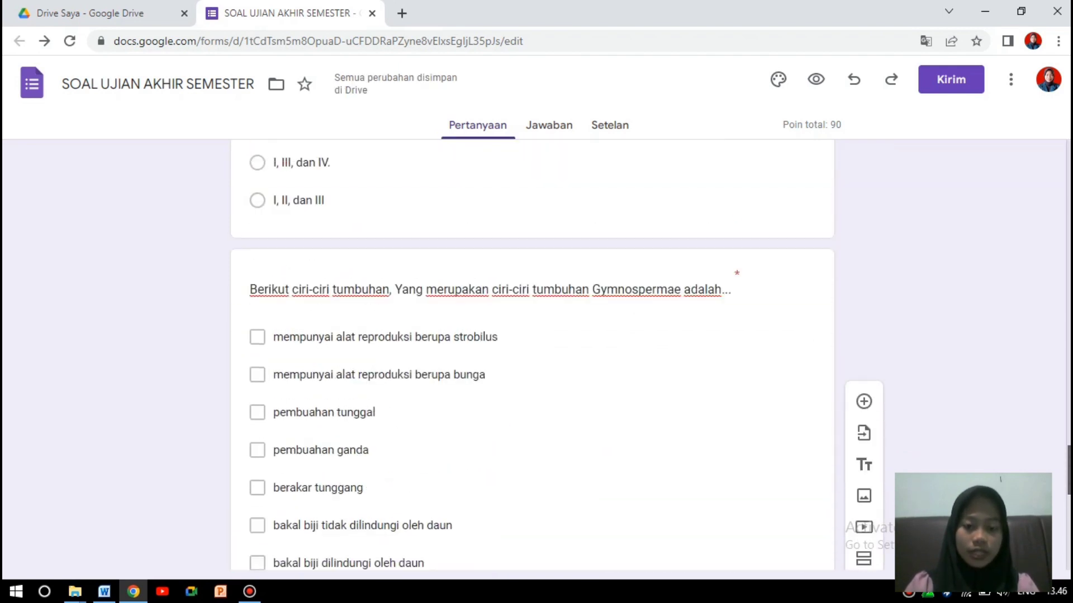
scroll(569, 437, down, 2)
click(546, 423)
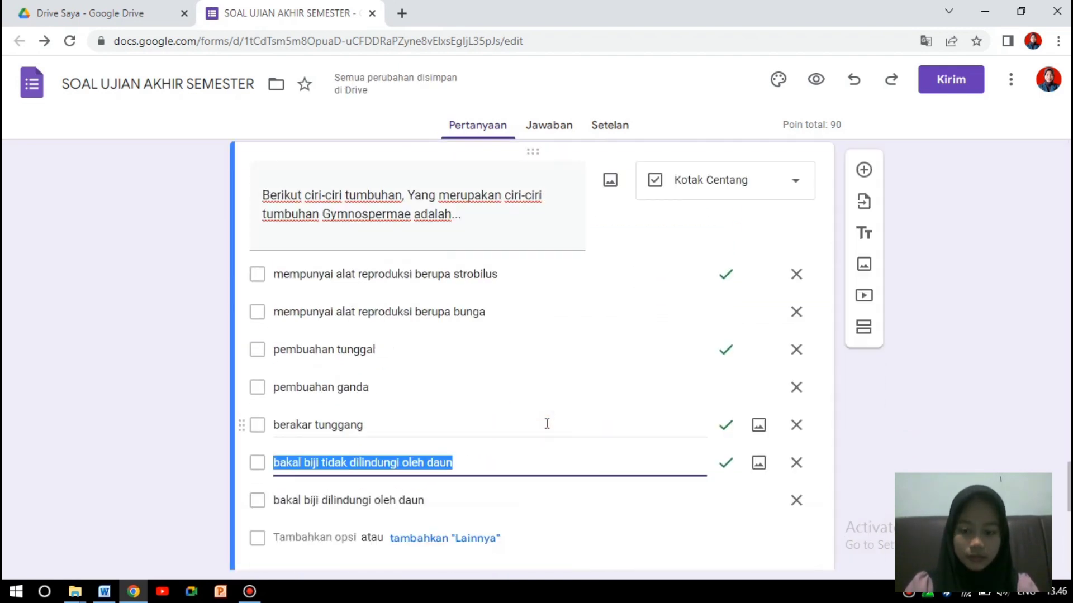
scroll(798, 430, down, 3)
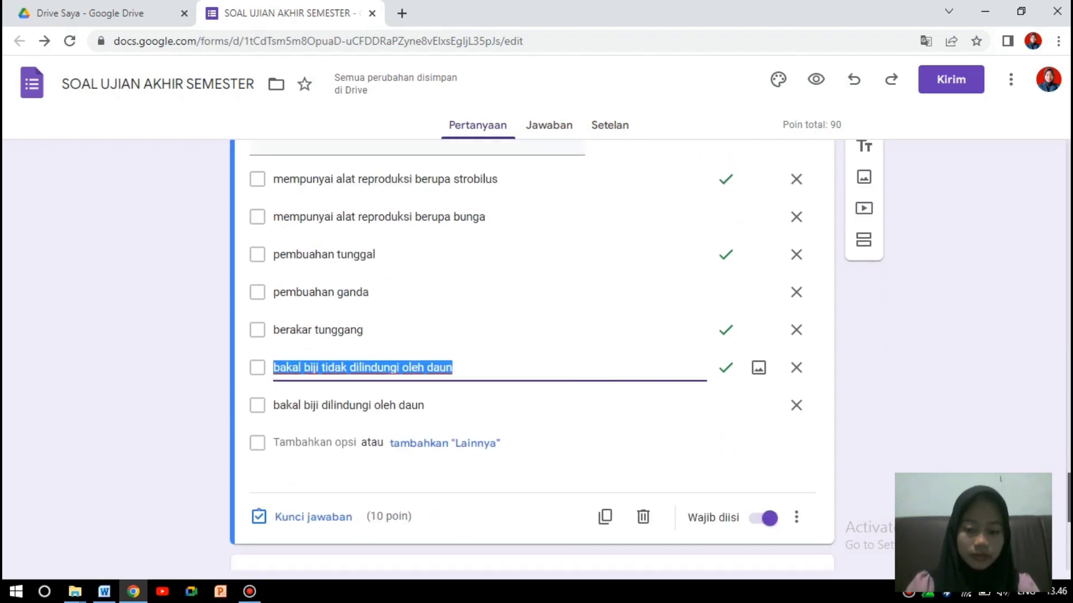
scroll(532, 346, up, 5)
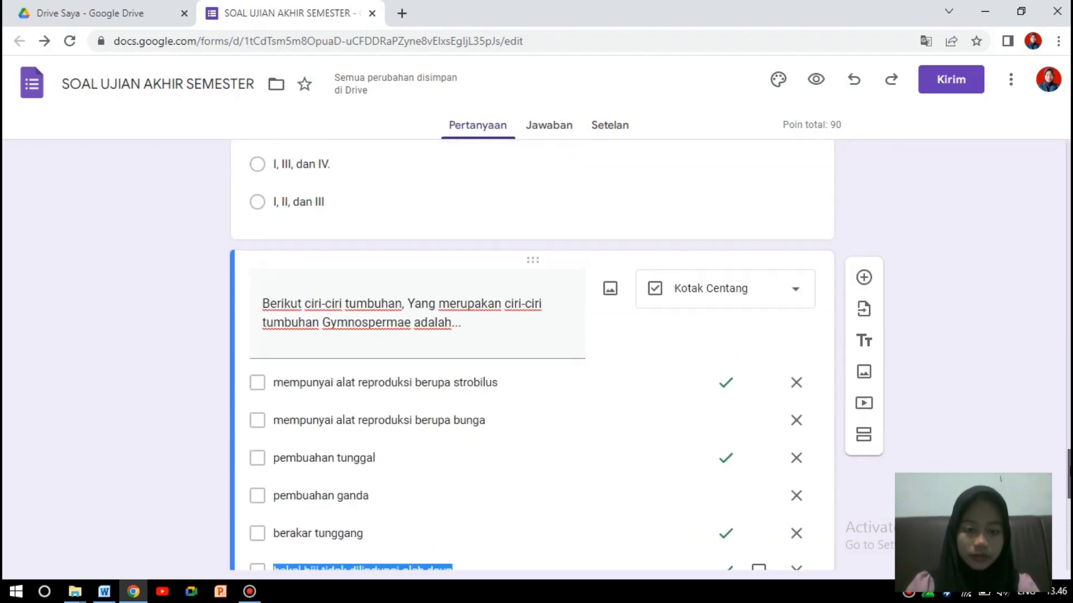
scroll(532, 346, down, 3)
scroll(390, 521, down, 2)
click(335, 498)
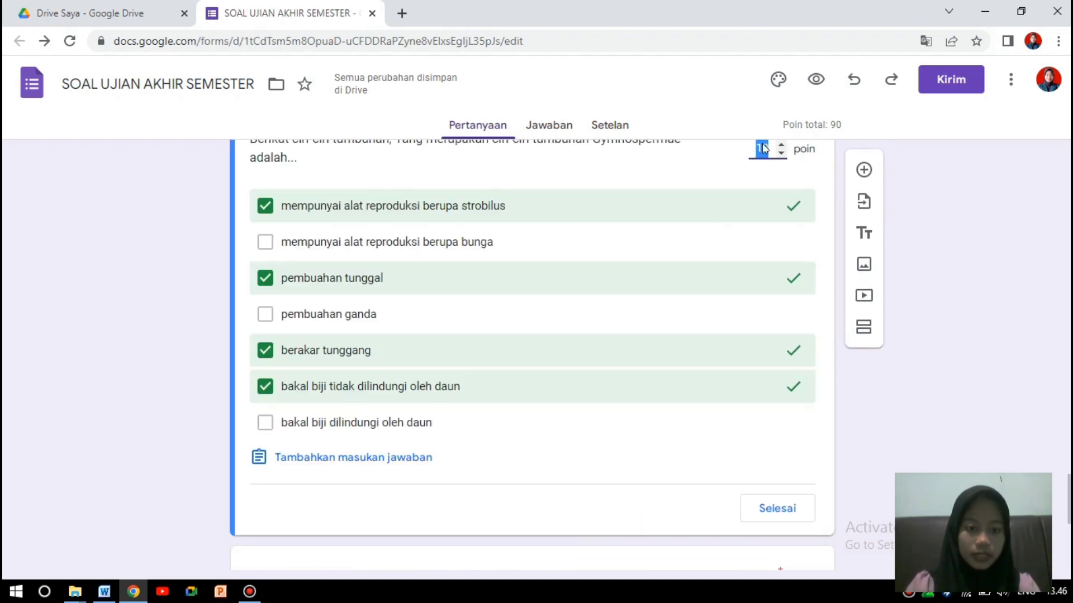
text(2)
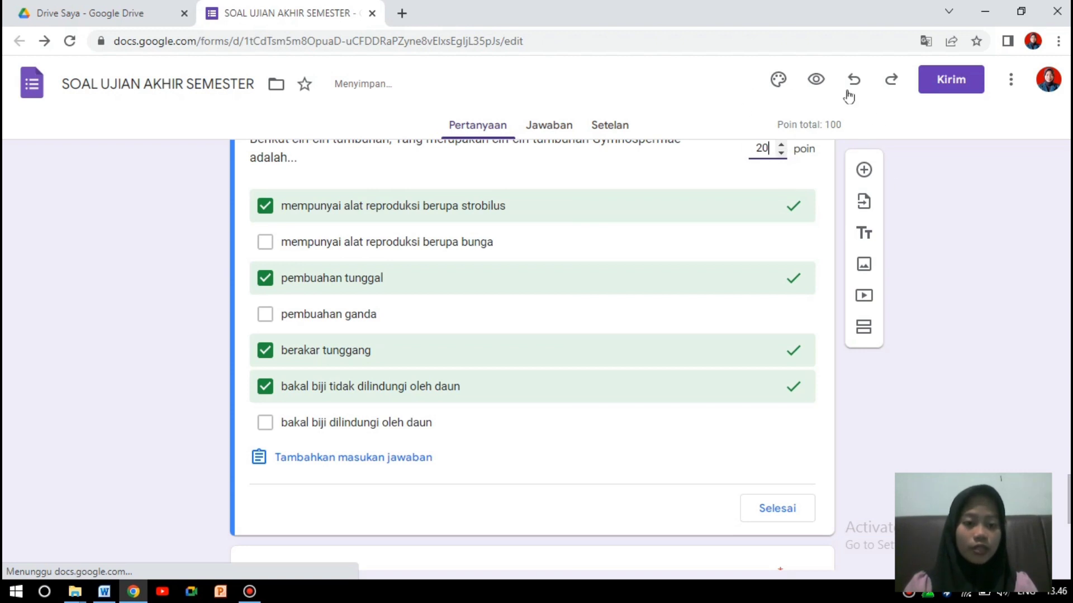
click(930, 237)
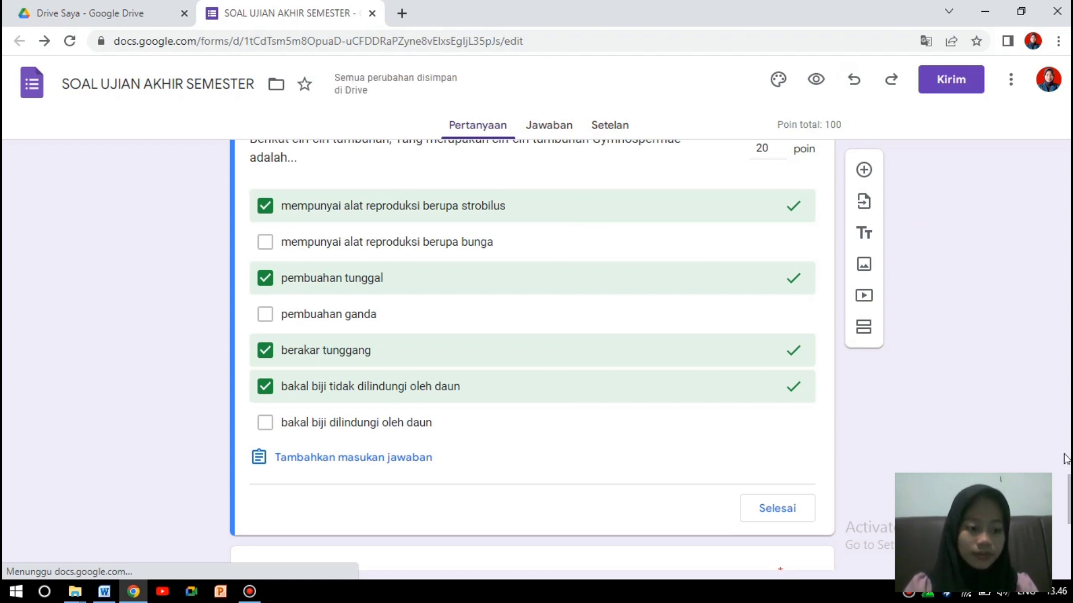
scroll(930, 236, down, 6)
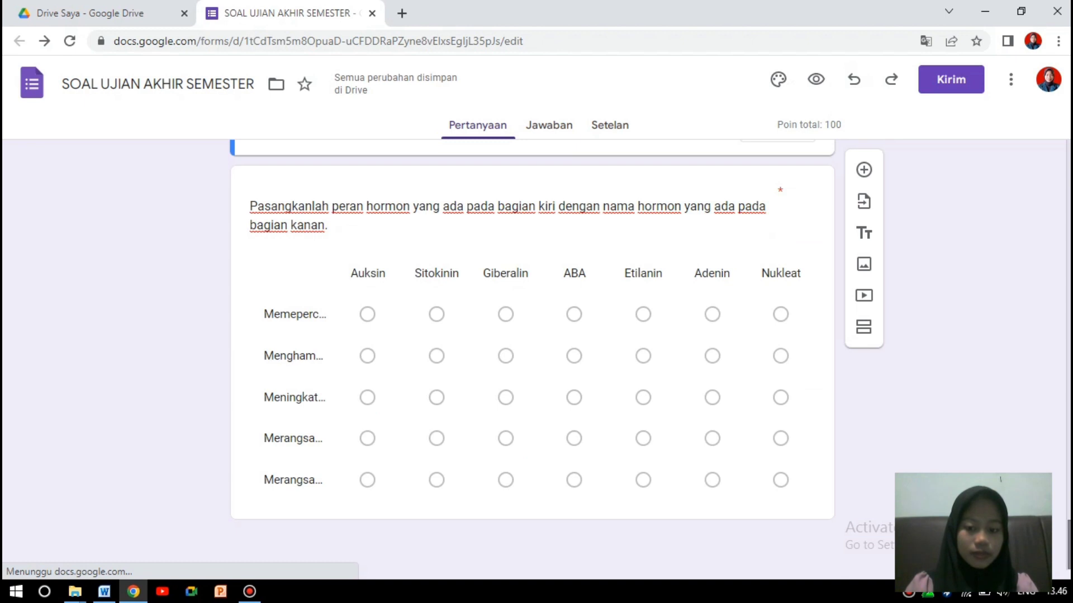
click(999, 436)
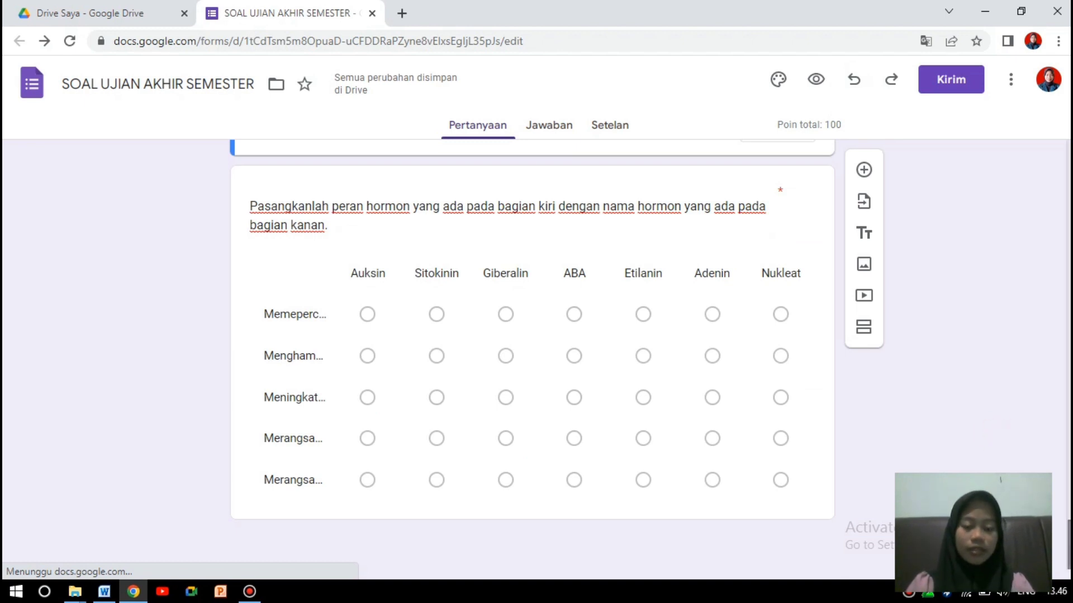
scroll(966, 375, up, 7)
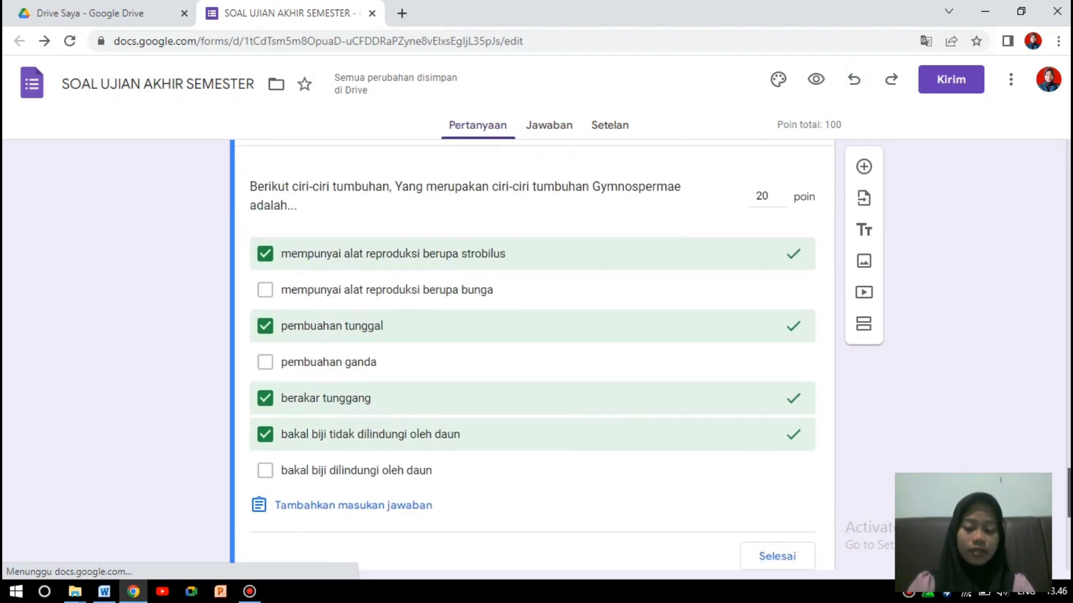
scroll(966, 375, down, 4)
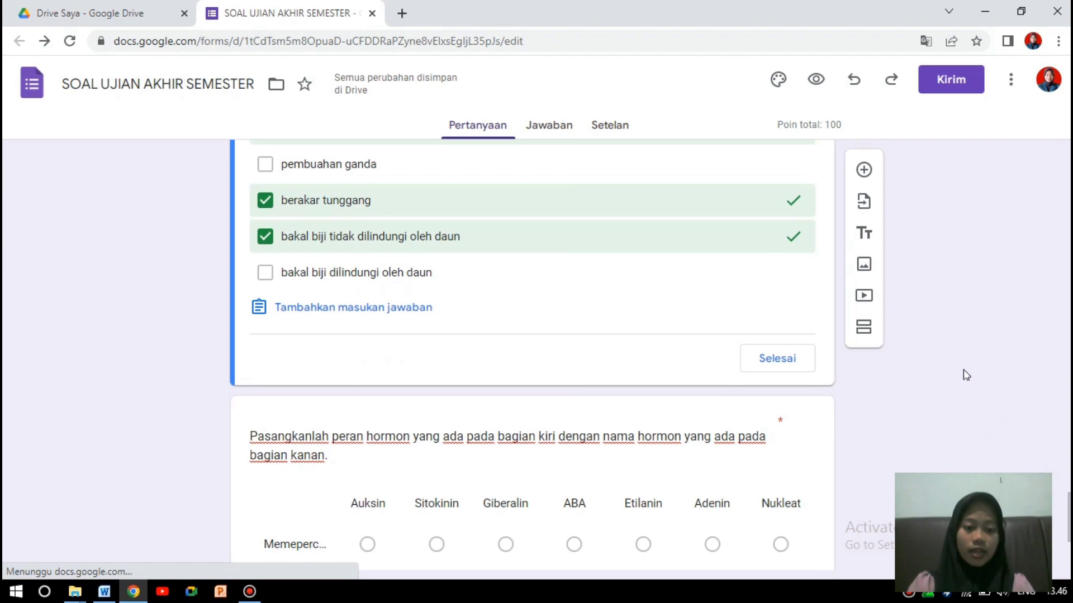
click(770, 362)
scroll(533, 357, down, 10)
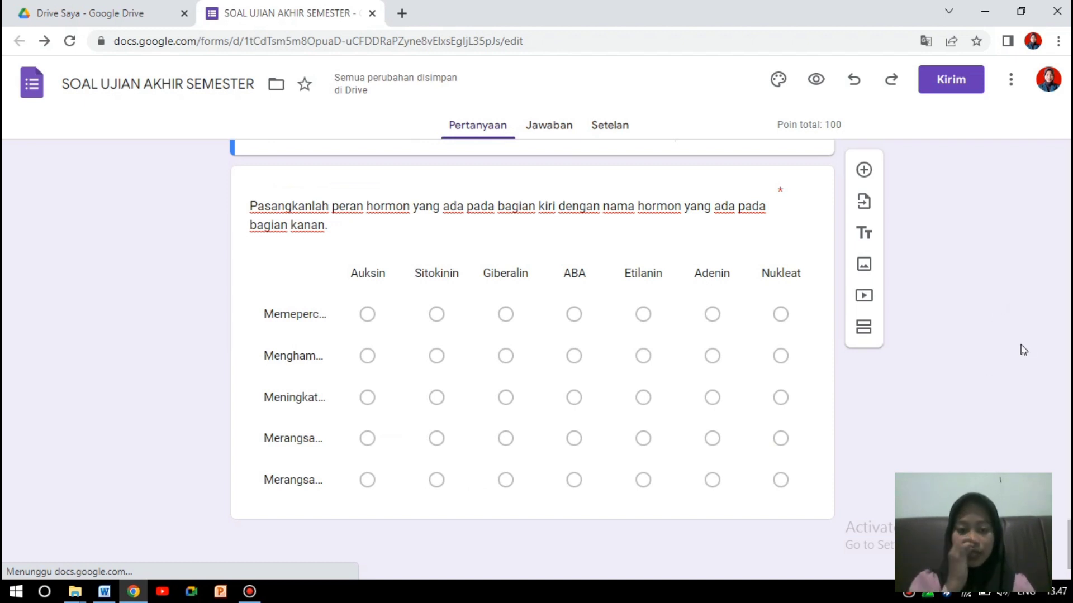
Insert a new section into the form, then undo it.
click(865, 330)
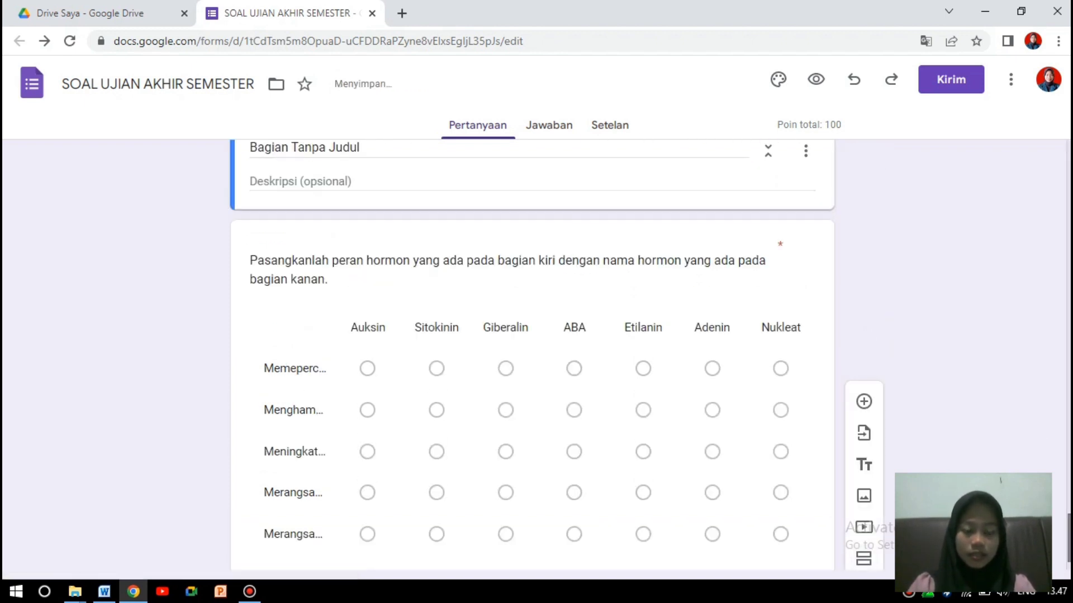
scroll(531, 335, up, 5)
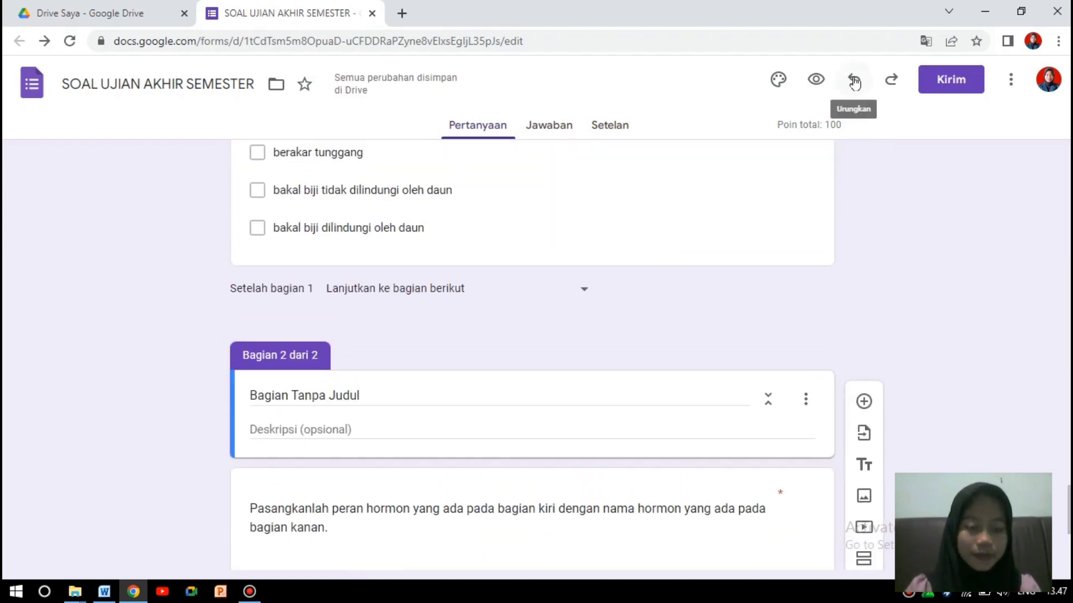
click(854, 81)
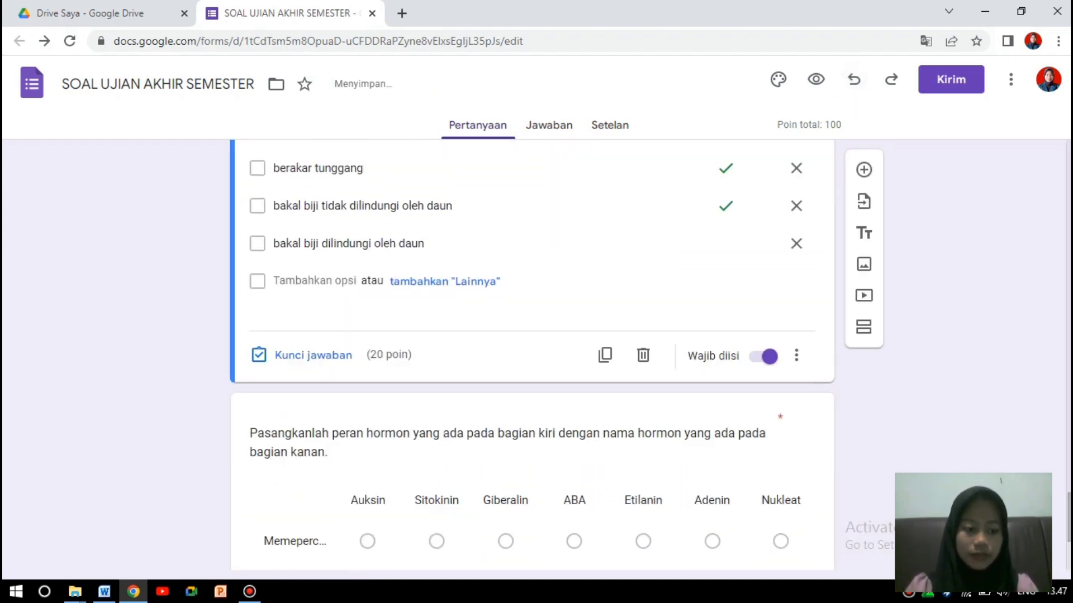
scroll(610, 561, down, 4)
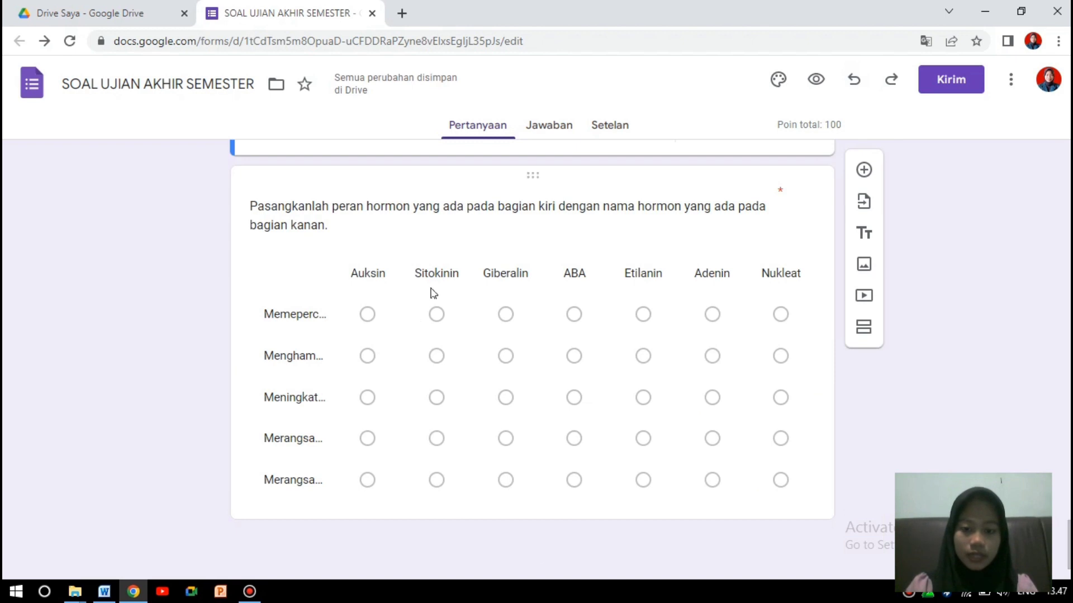
Add untitled sections after the hormone-matching grid question and after the MATA PELAJARAN question.
click(532, 230)
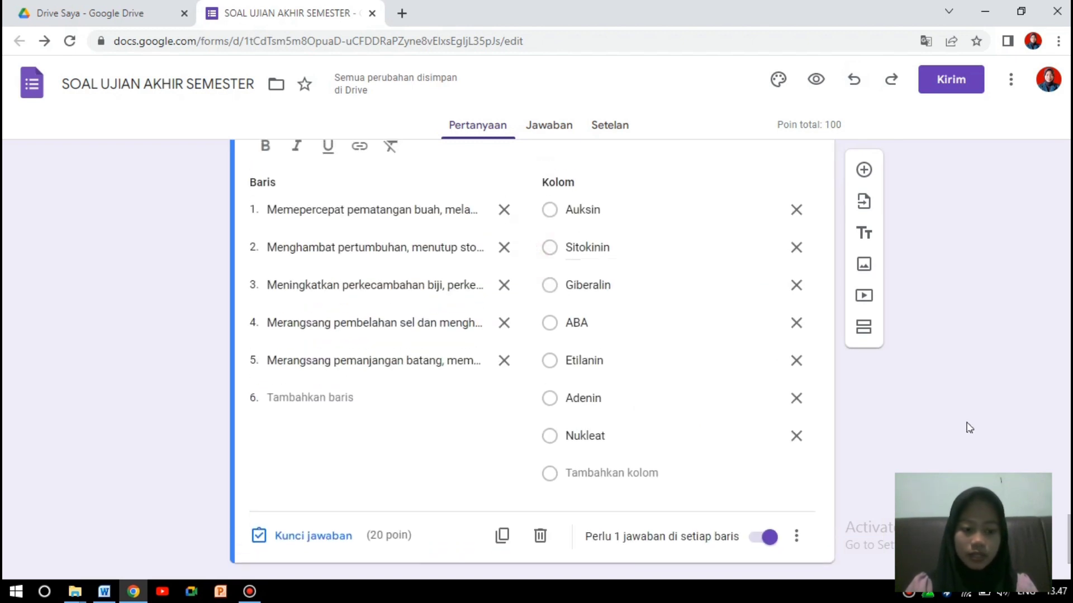
scroll(532, 358, up, 5)
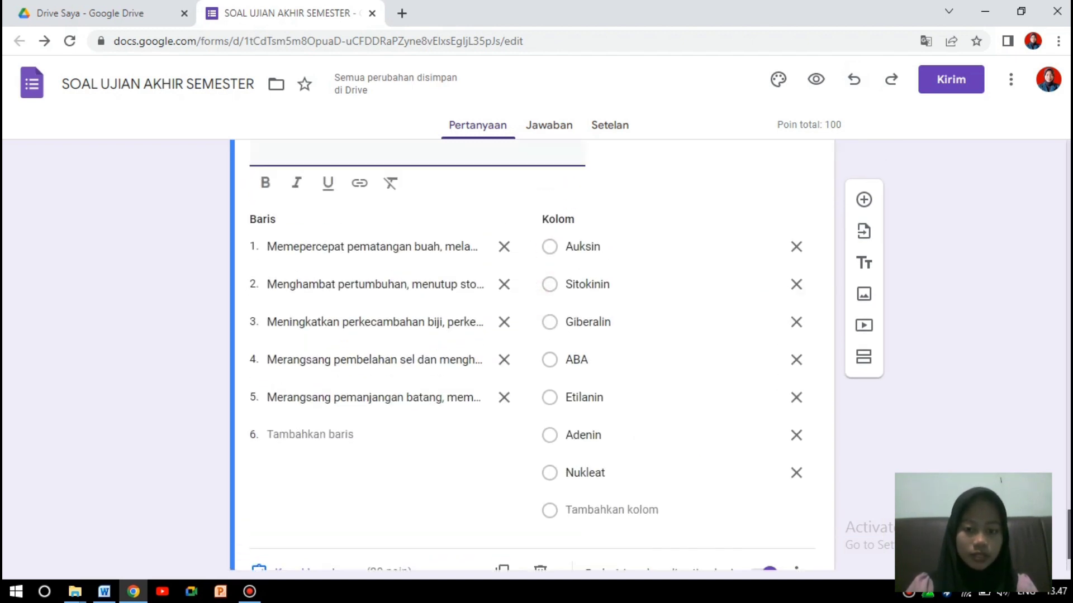
scroll(532, 358, down, 3)
scroll(1044, 466, down, 3)
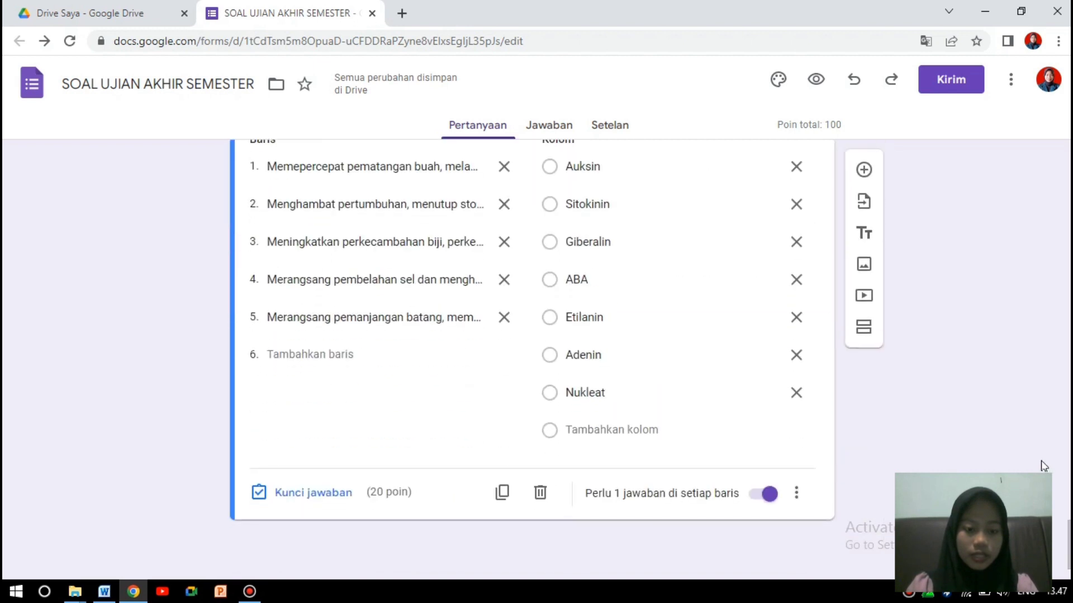
click(865, 329)
drag(1069, 537, 1058, 141)
drag(1066, 190, 1046, 253)
click(458, 299)
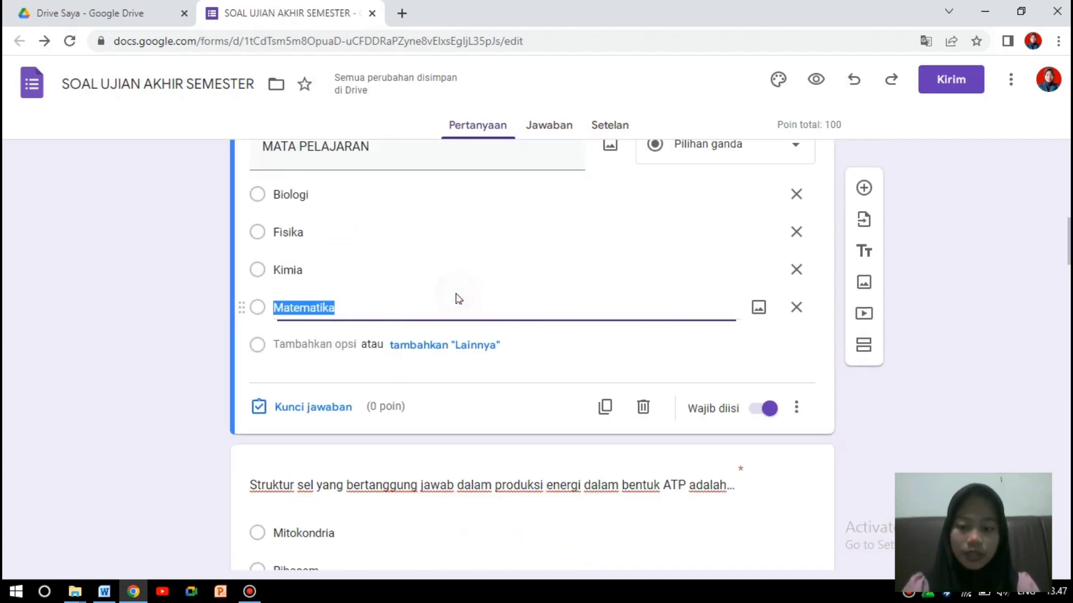
click(867, 337)
Add a section after MATA PELAJARAN and title it PILIH JAWABAN YANG PALING TEPAT.
click(865, 329)
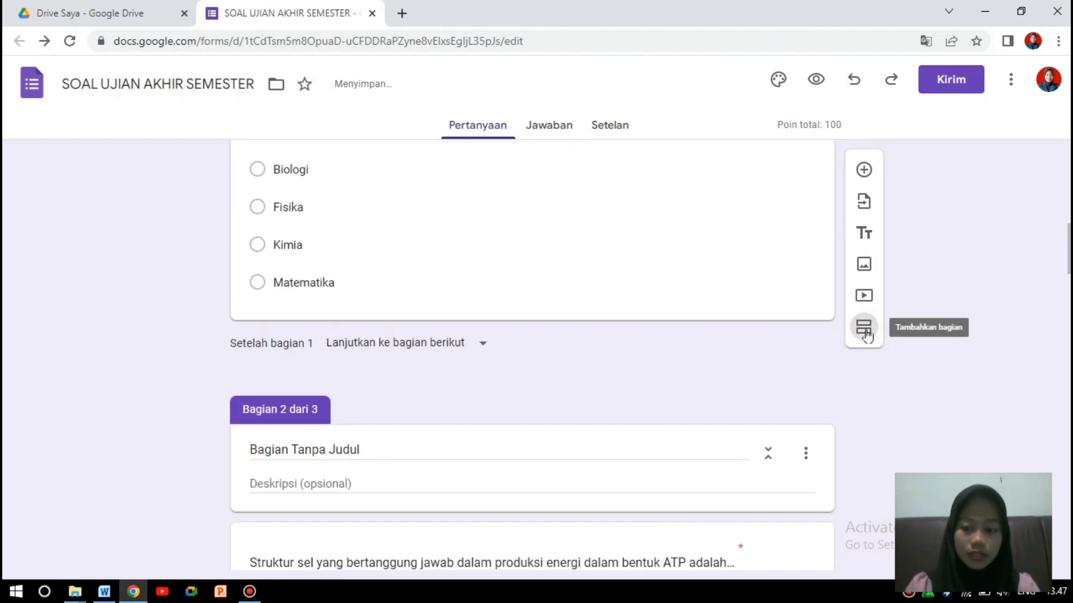
click(376, 448)
drag(329, 450, 249, 455)
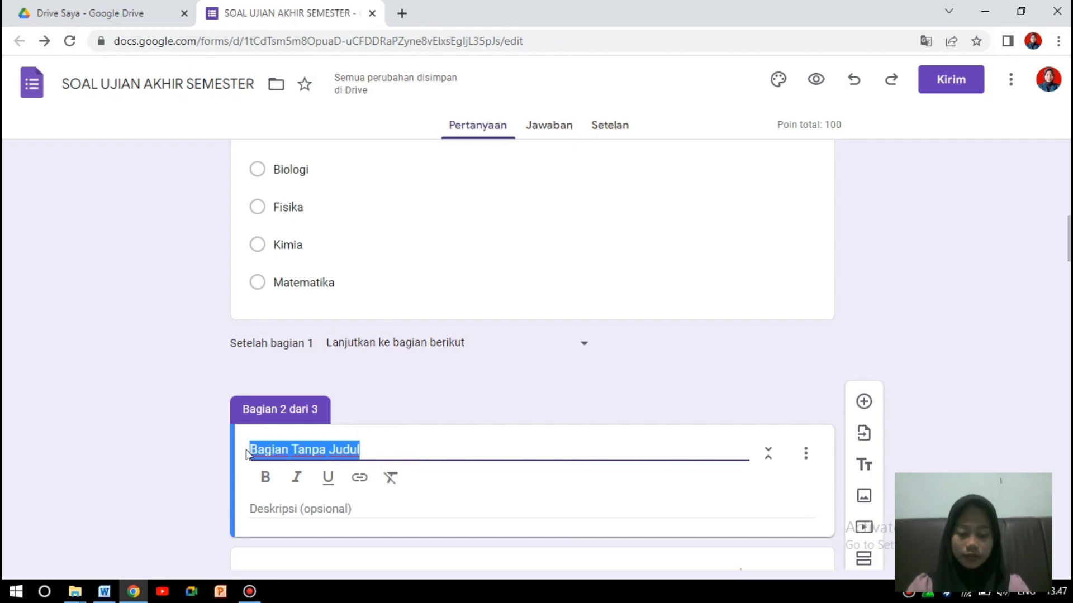
key(BackSpace)
text(k)
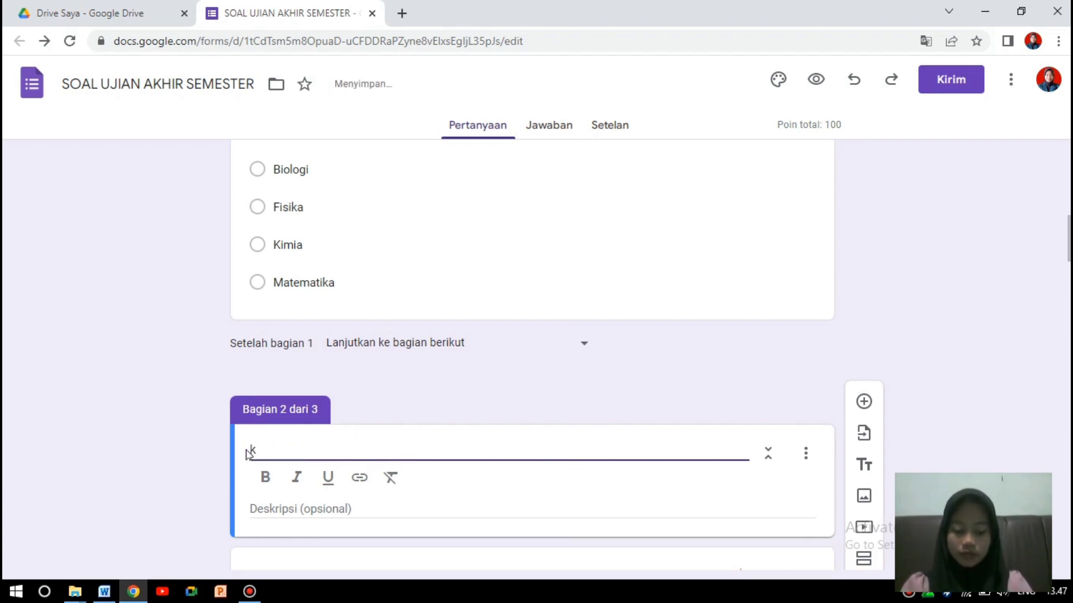
key(BackSpace)
key(Caps_Lock)
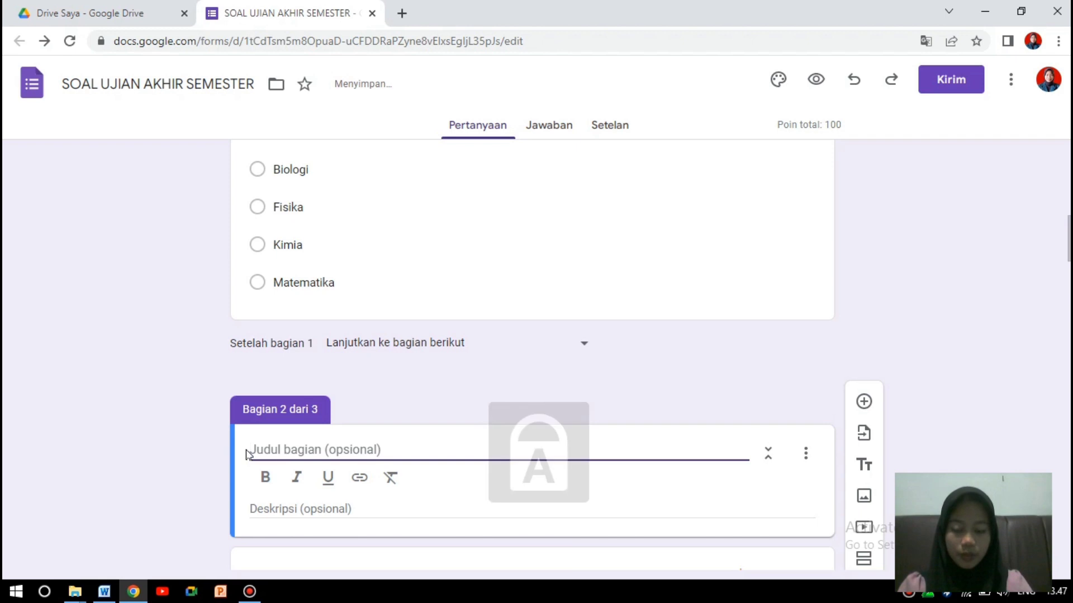
text(P)
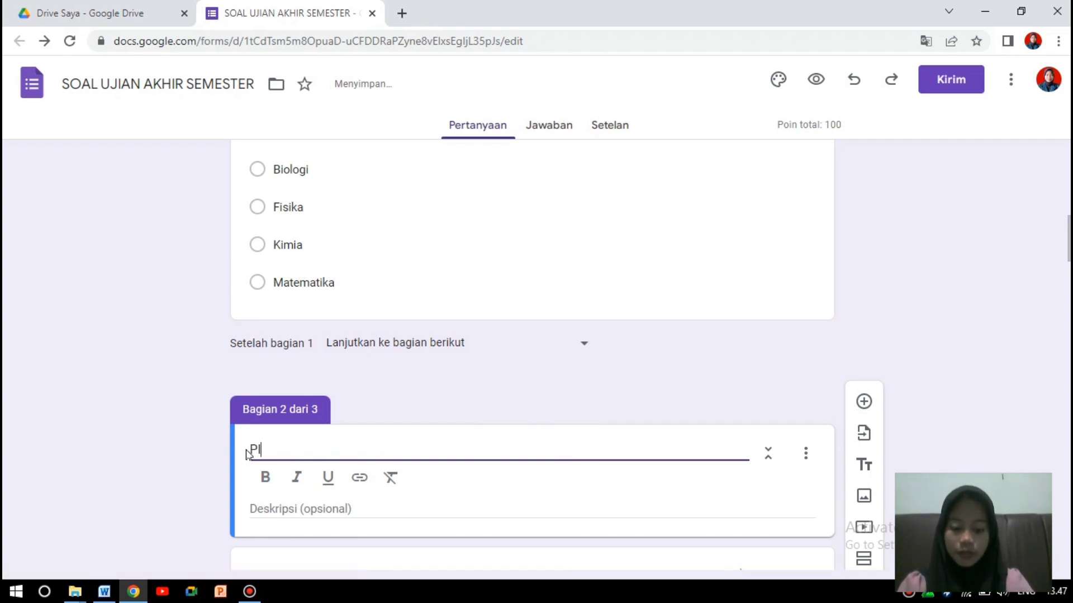
text(ILIH)
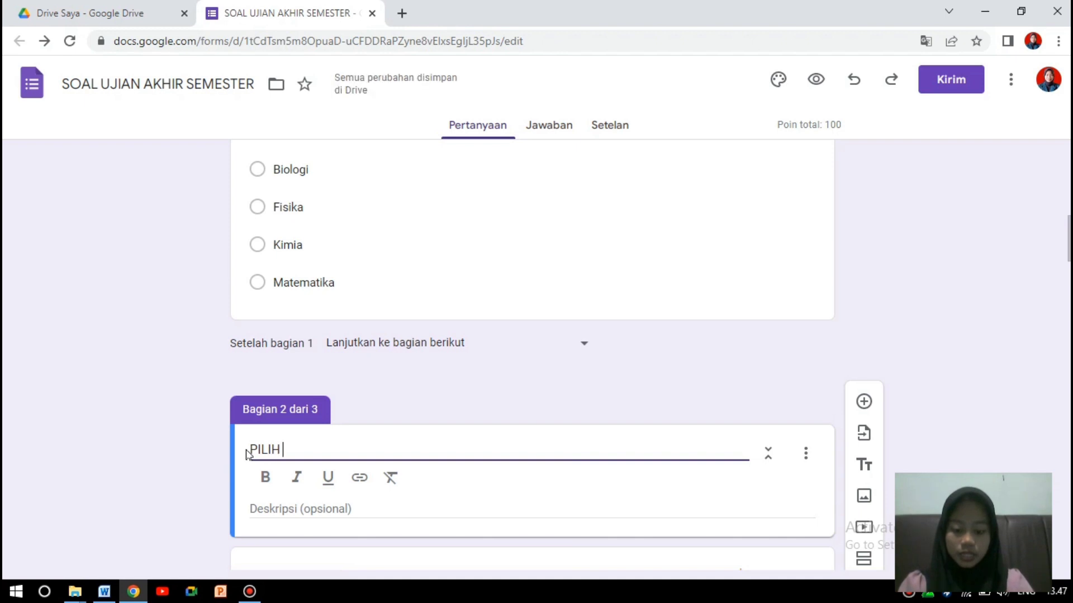
text( JAWABAN )
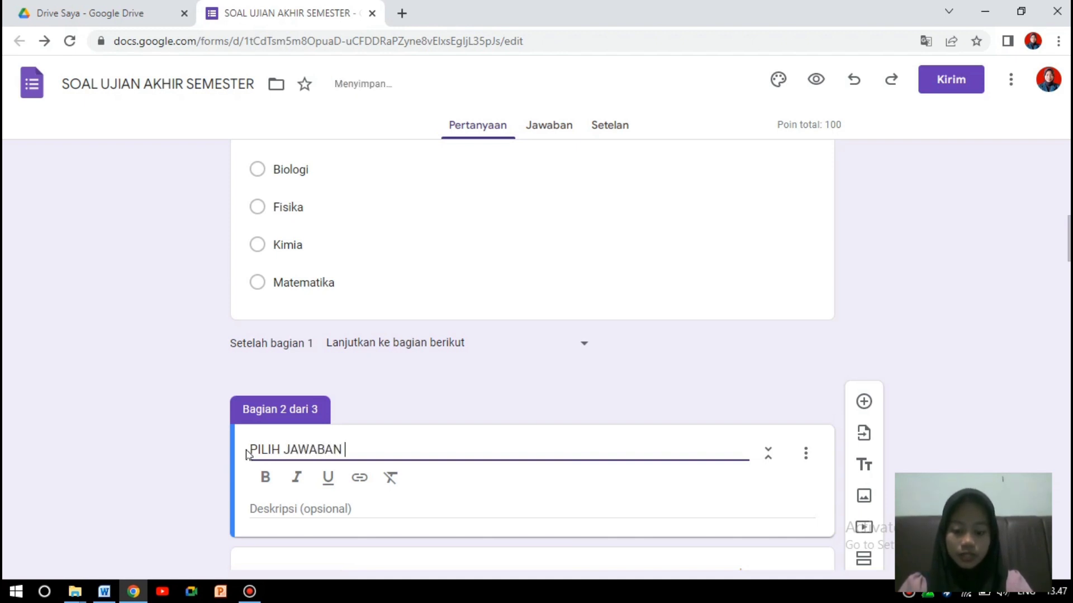
text(YANG PALING TEPAT)
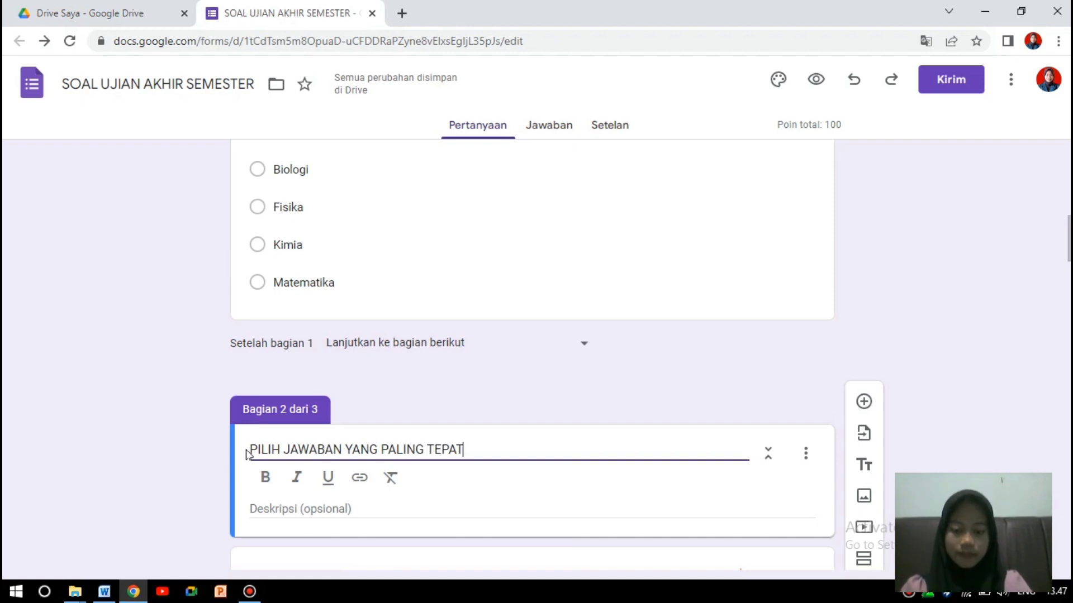
Give the section the description 'kerjakan jawaban dibawah dengan jujur'.
click(278, 509)
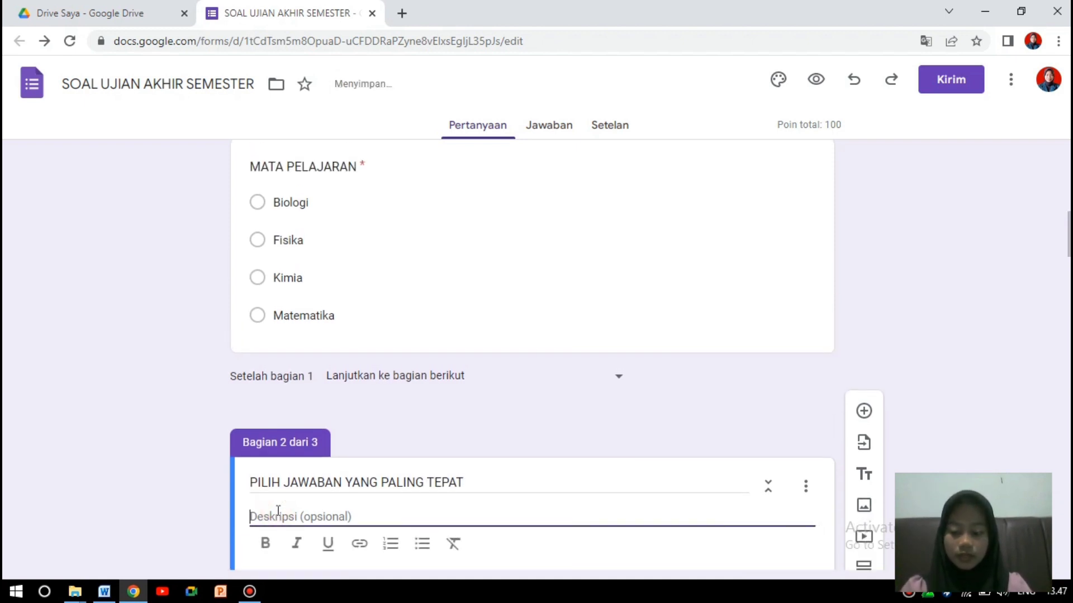
key(Caps_Lock)
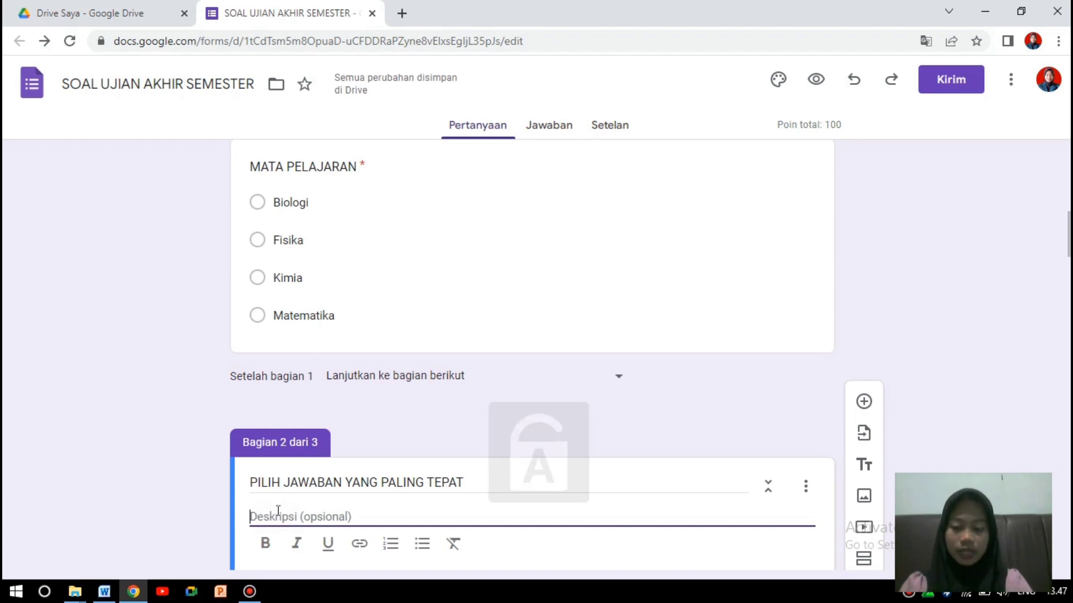
text(kerj)
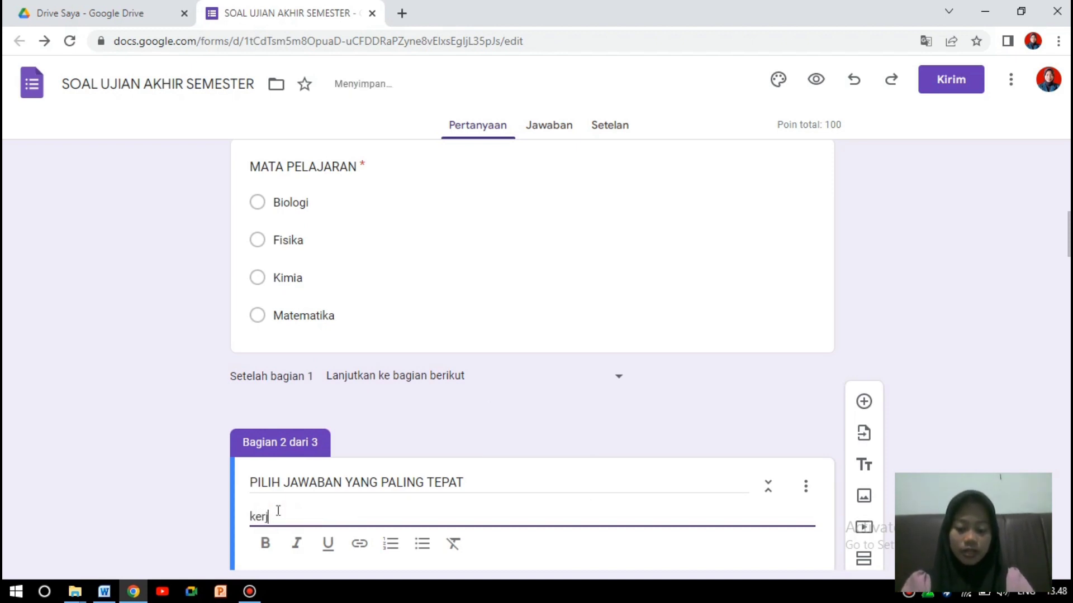
text(waban dibawah dengan jujur)
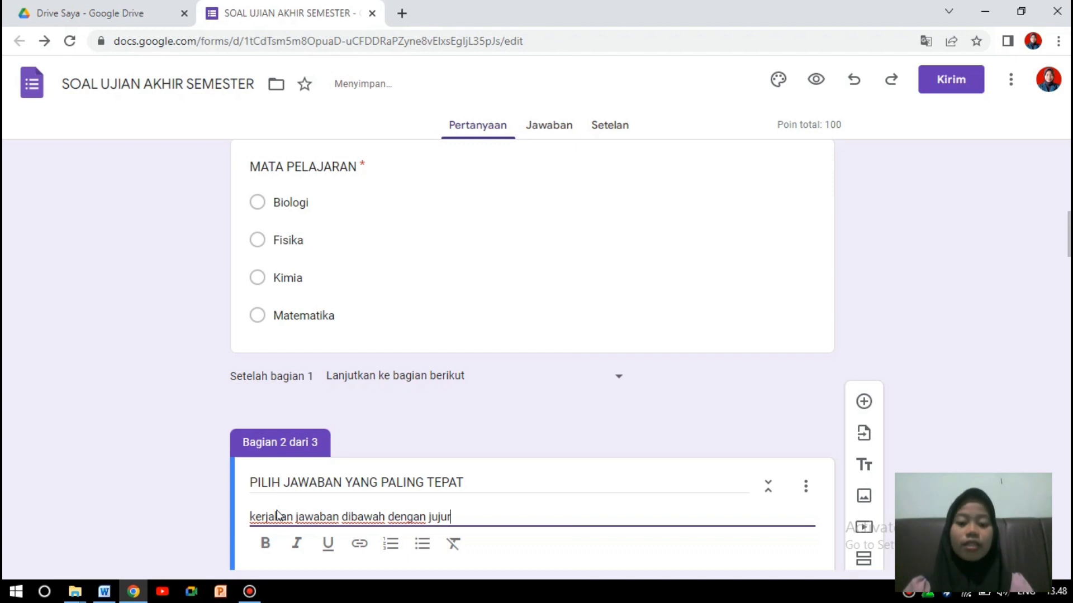
scroll(1069, 235, down, 6)
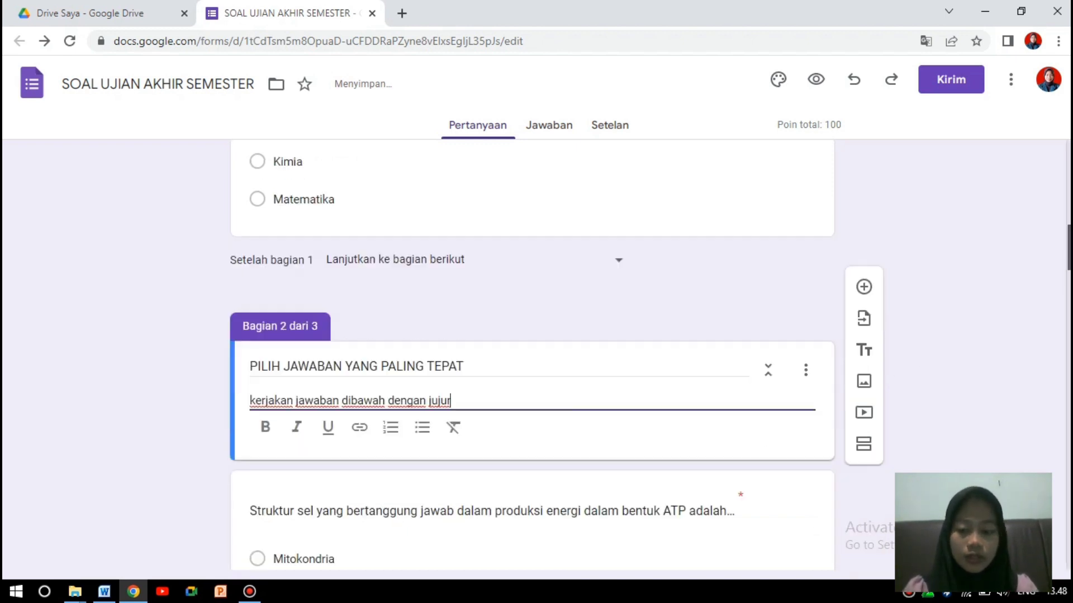
scroll(530, 357, up, 5)
scroll(531, 358, down, 6)
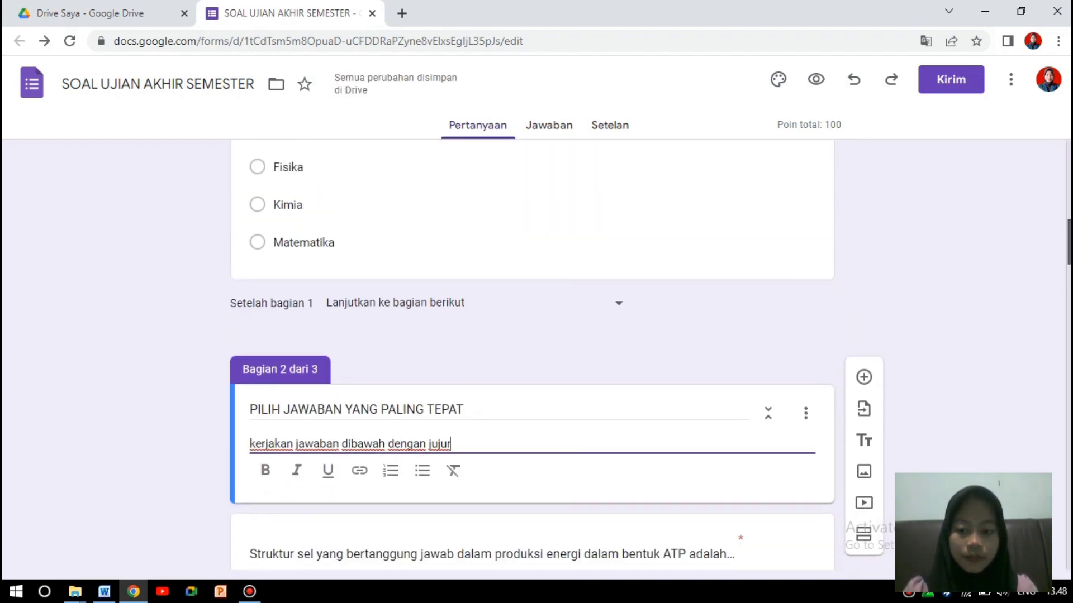
drag(1068, 288, 1065, 544)
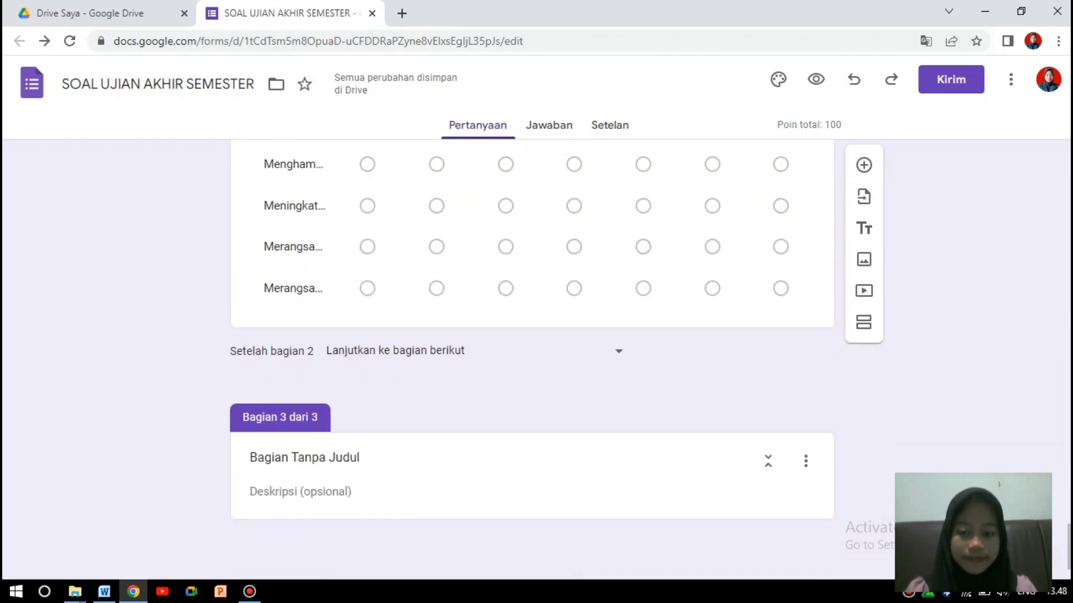
Replace the third section's default title with TERIMA KASIH.
click(347, 459)
drag(371, 456, 248, 463)
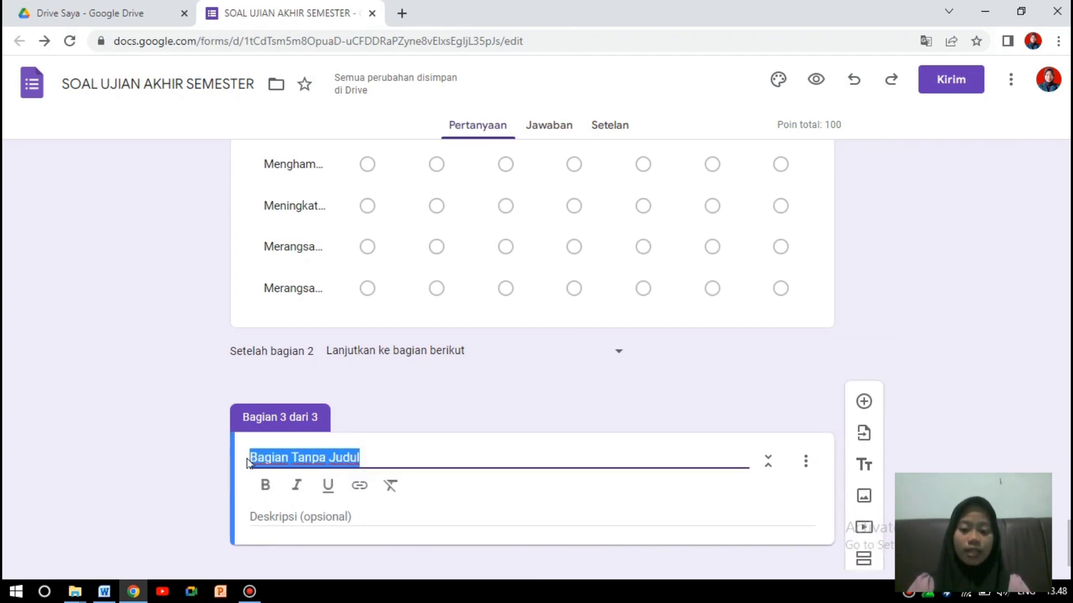
key(BackSpace)
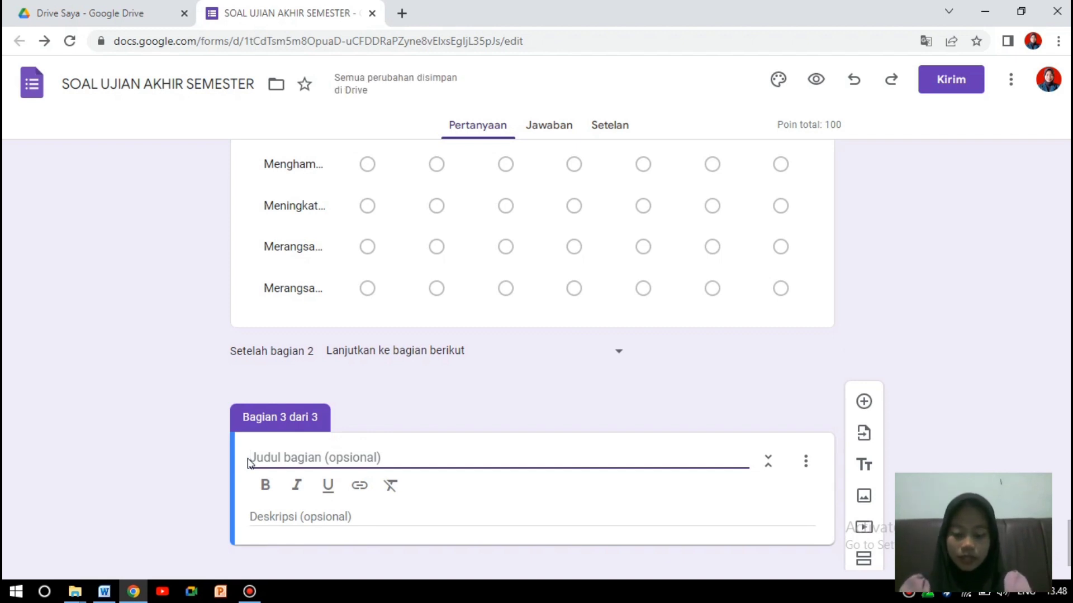
text(Iermi)
key(BackSpace)
key(BackSpace)
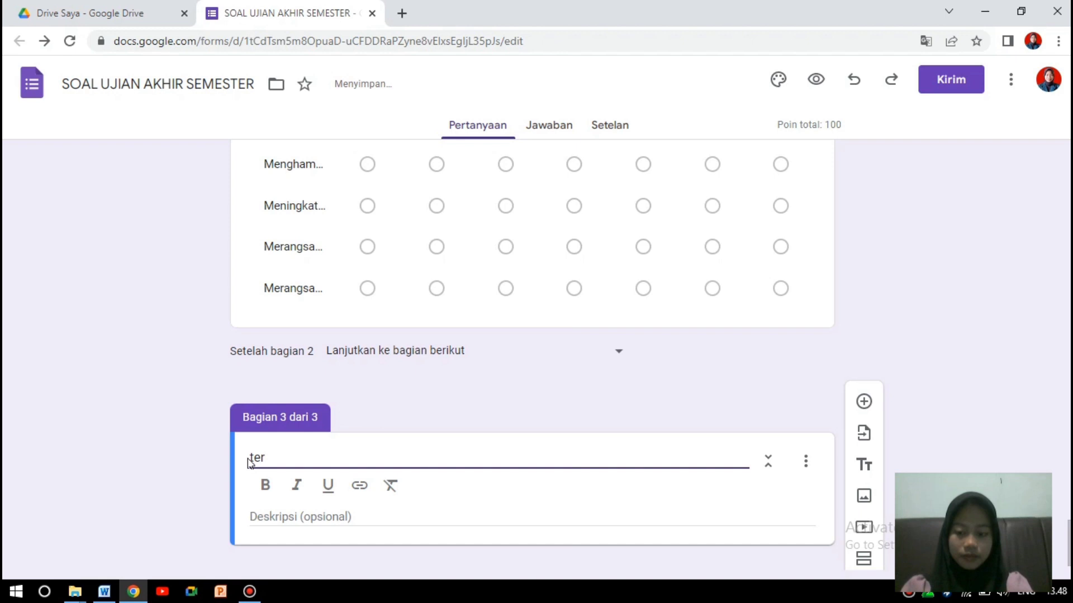
key(BackSpace)
key(Caps_Lock)
text(TE)
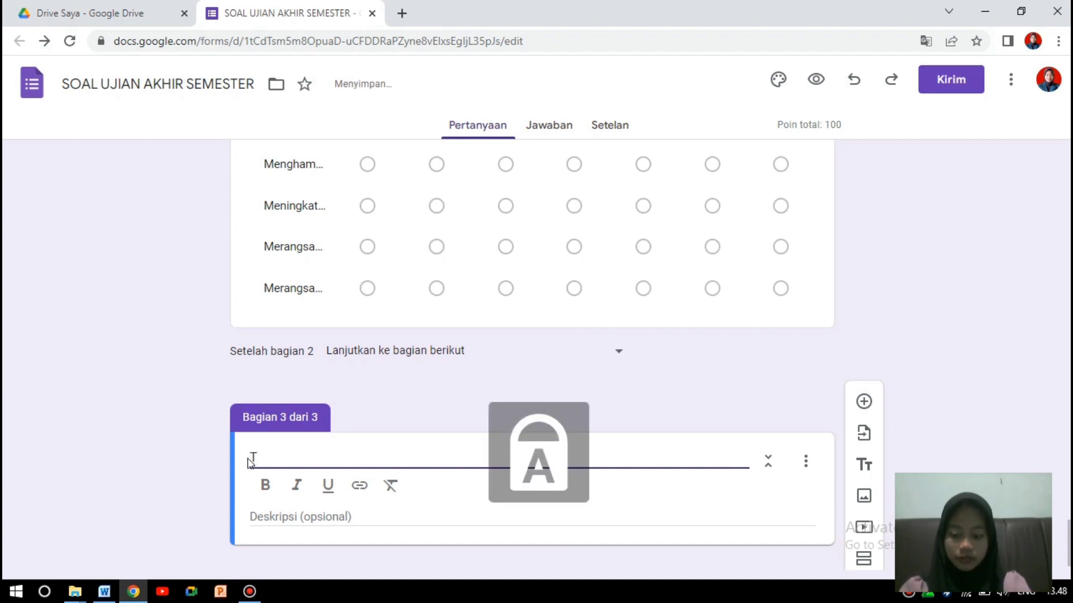
text(RIMA KASIH)
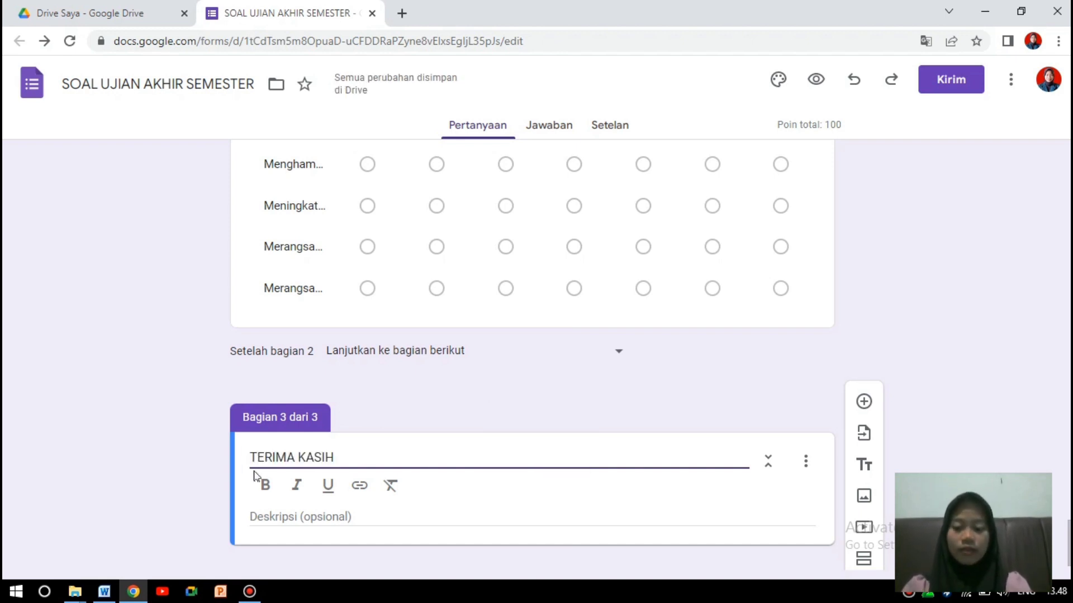
Describe it as 'terima kasih telah mengerjakan soal ujian akhir semester'.
click(281, 516)
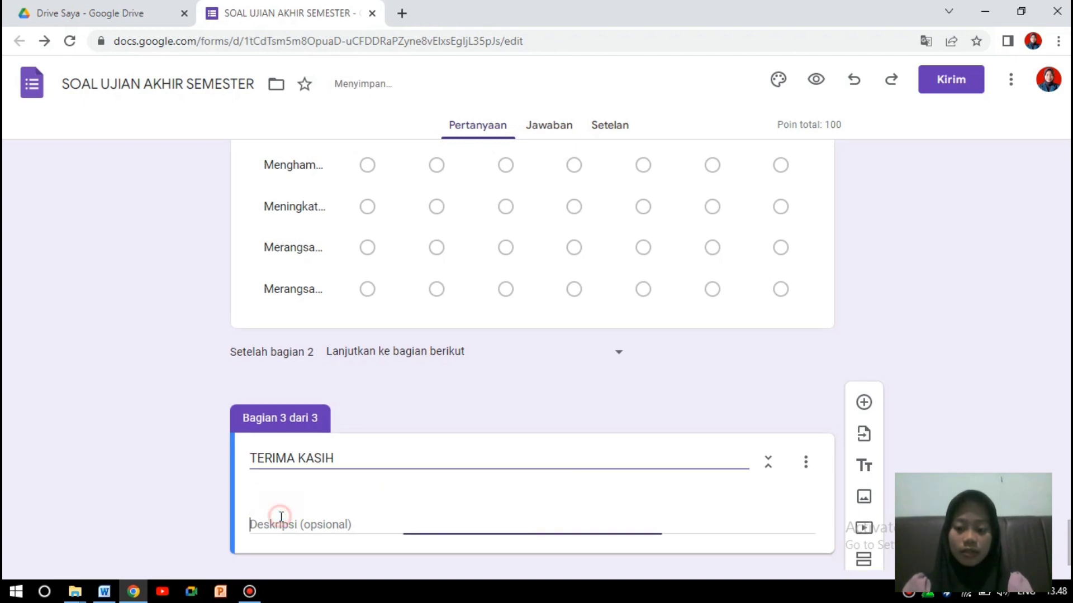
key(Caps_Lock)
text(terima kasih telah mengerjakan)
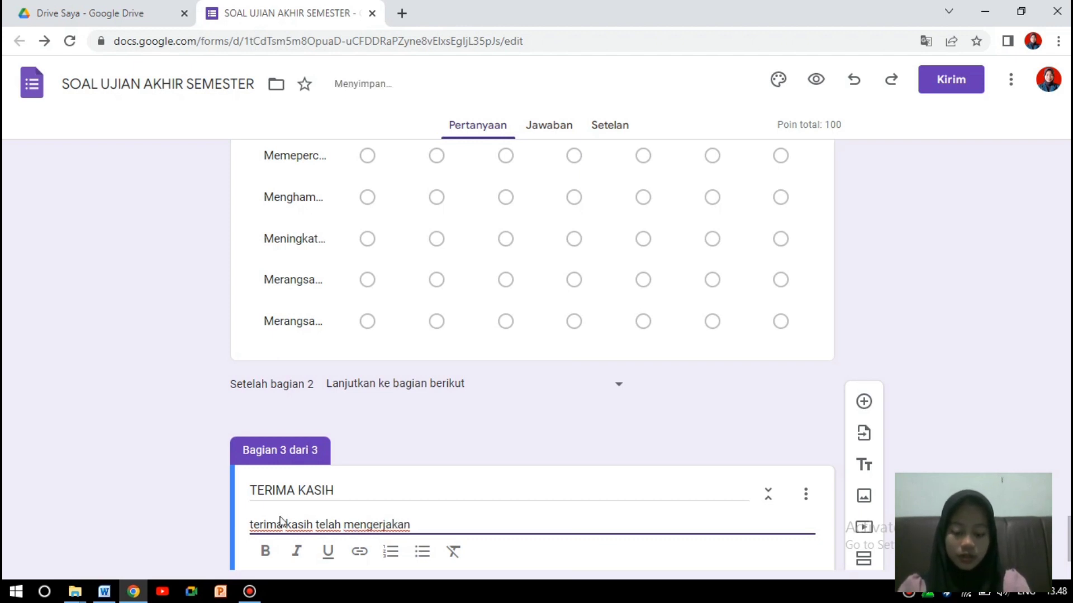
text(ujia)
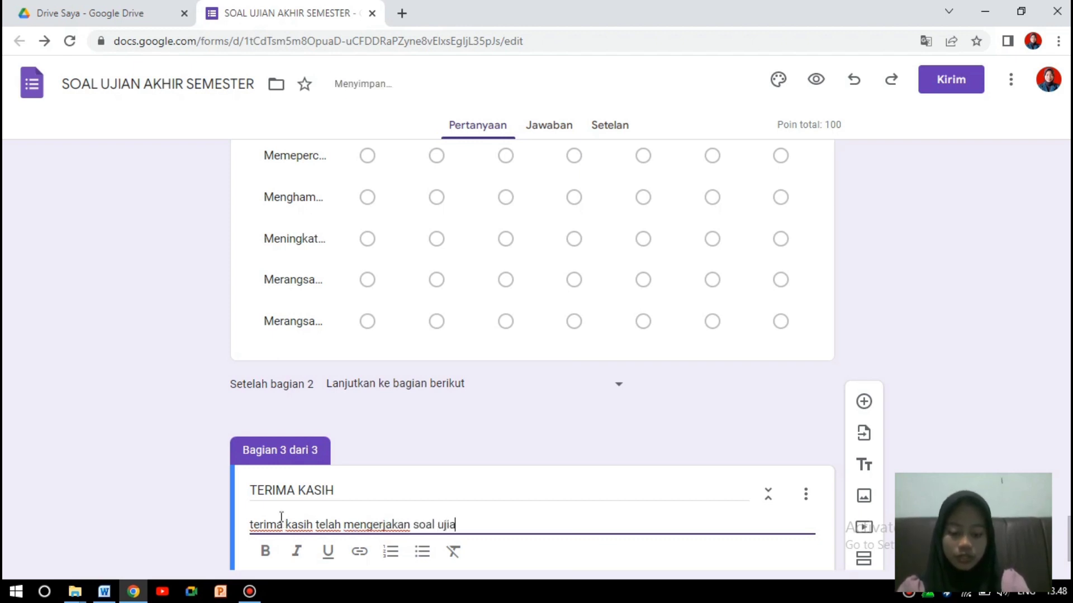
text(n akhir semester)
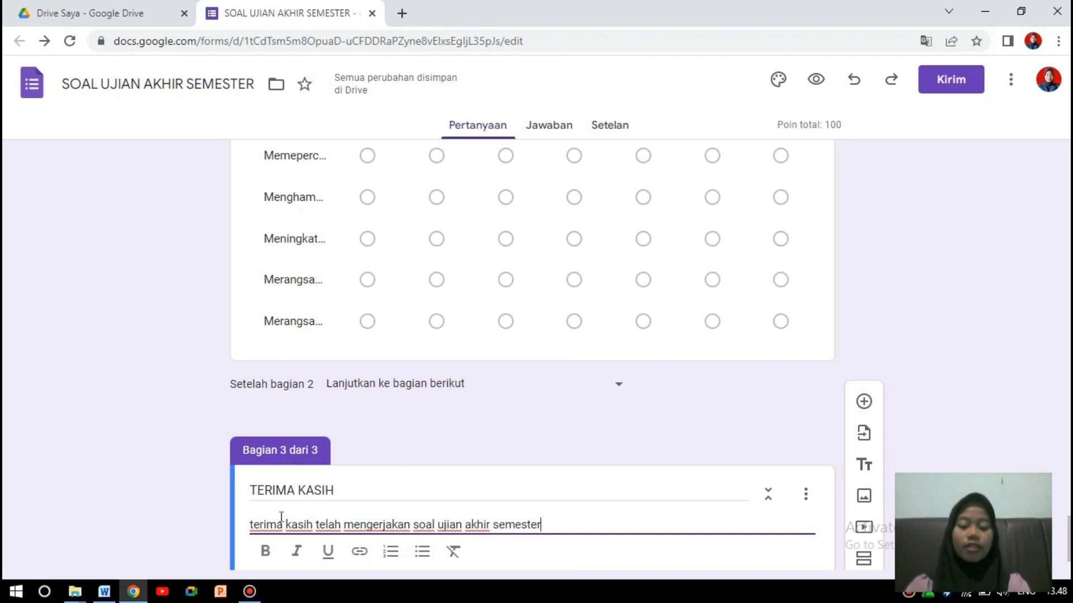
scroll(1005, 428, down, 1)
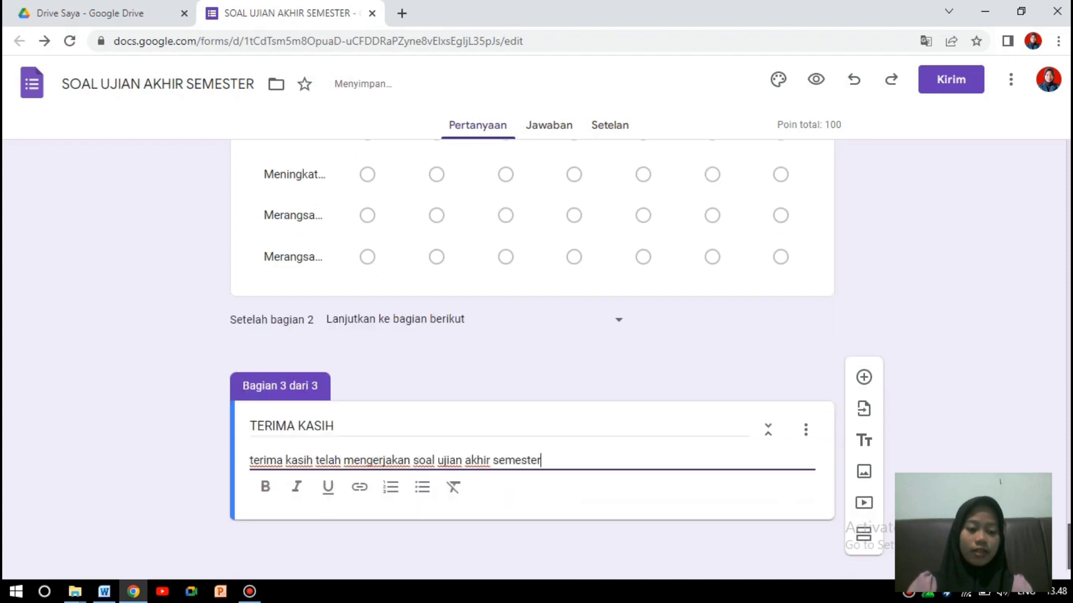
Bring up the theme panel's Header image gallery showing Kantor dan Sekolah pictures.
click(1005, 428)
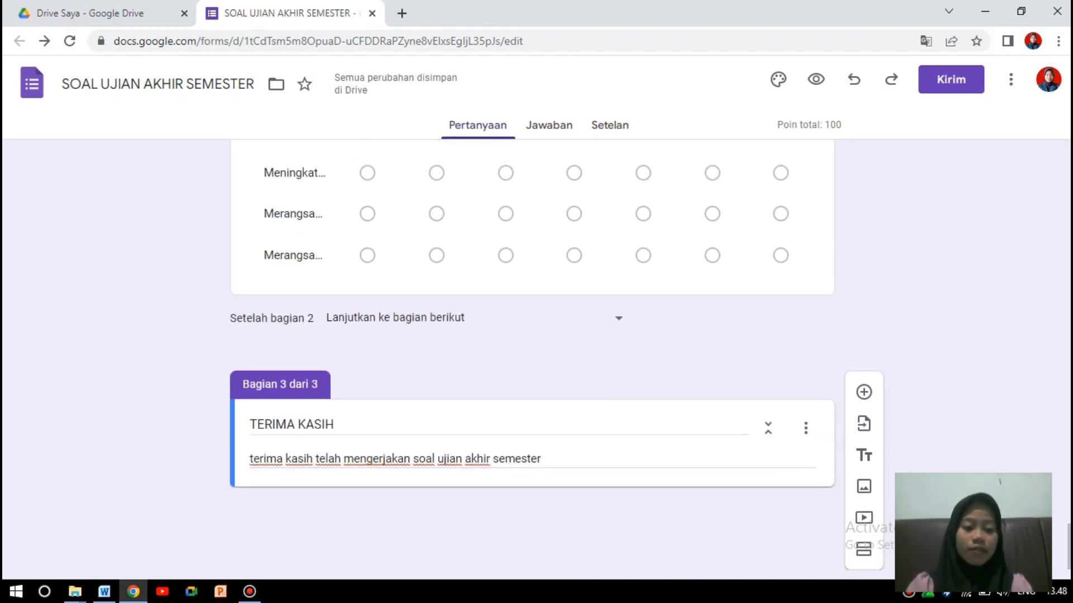
drag(1069, 547, 1069, 162)
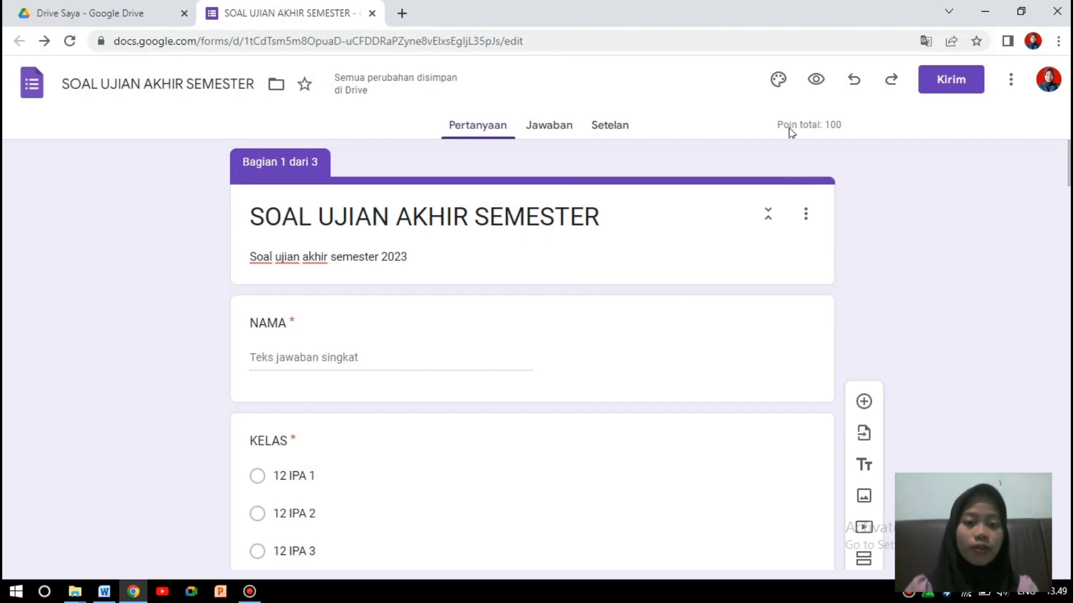
click(779, 80)
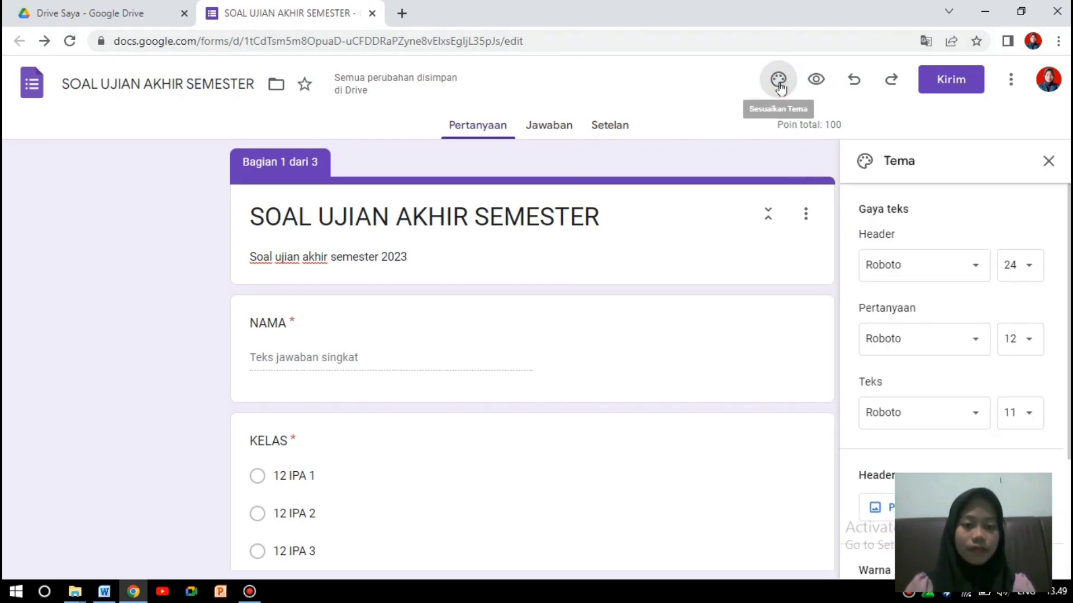
scroll(950, 380, down, 3)
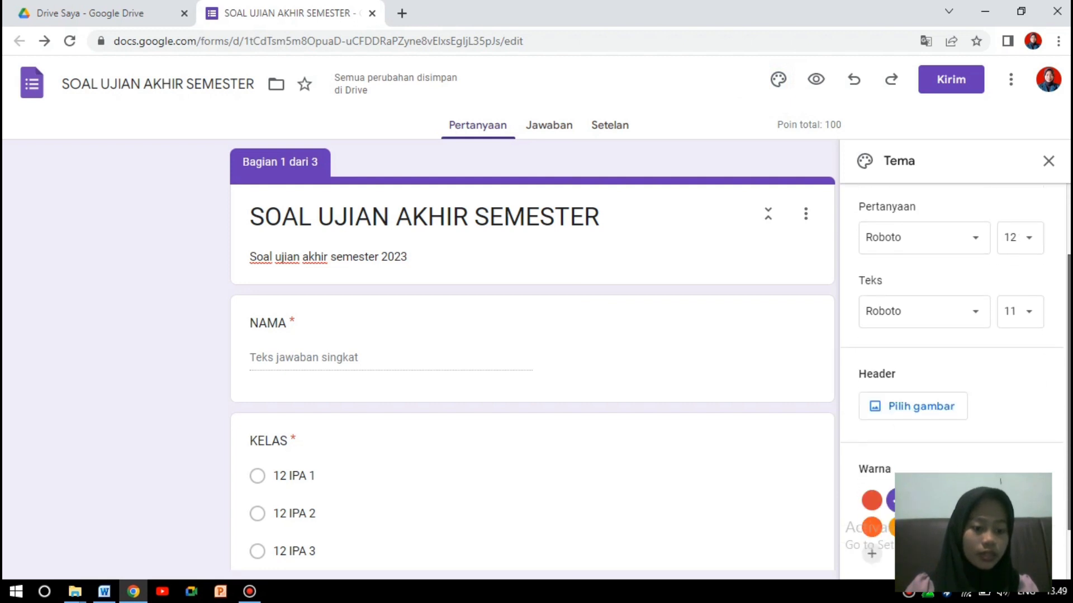
click(940, 341)
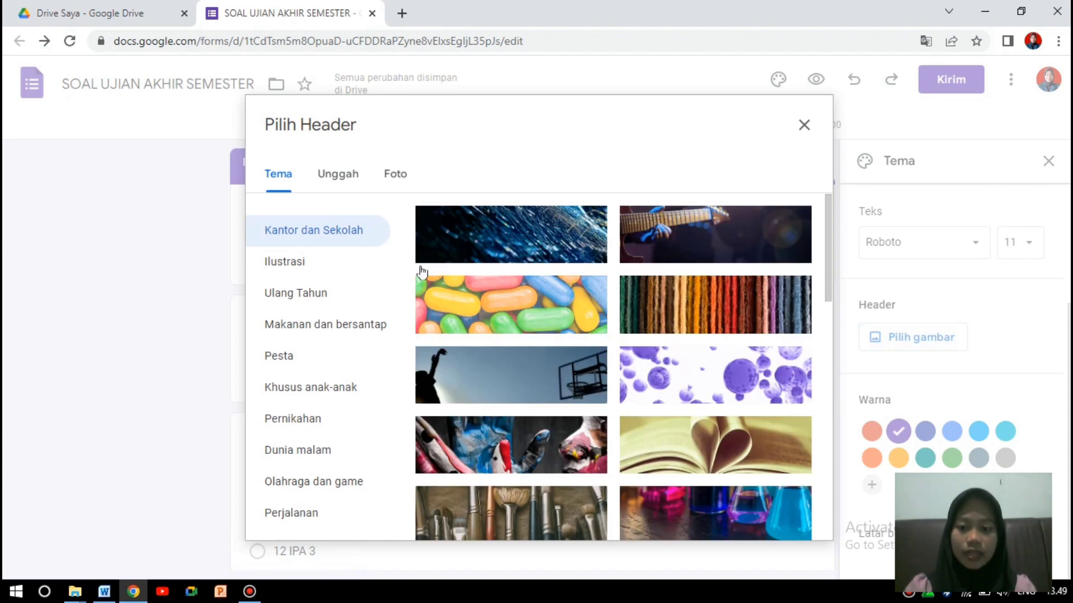
Upload the Biologia image from Downloads as the header, cropped slightly lower, and choose light blue.
click(332, 183)
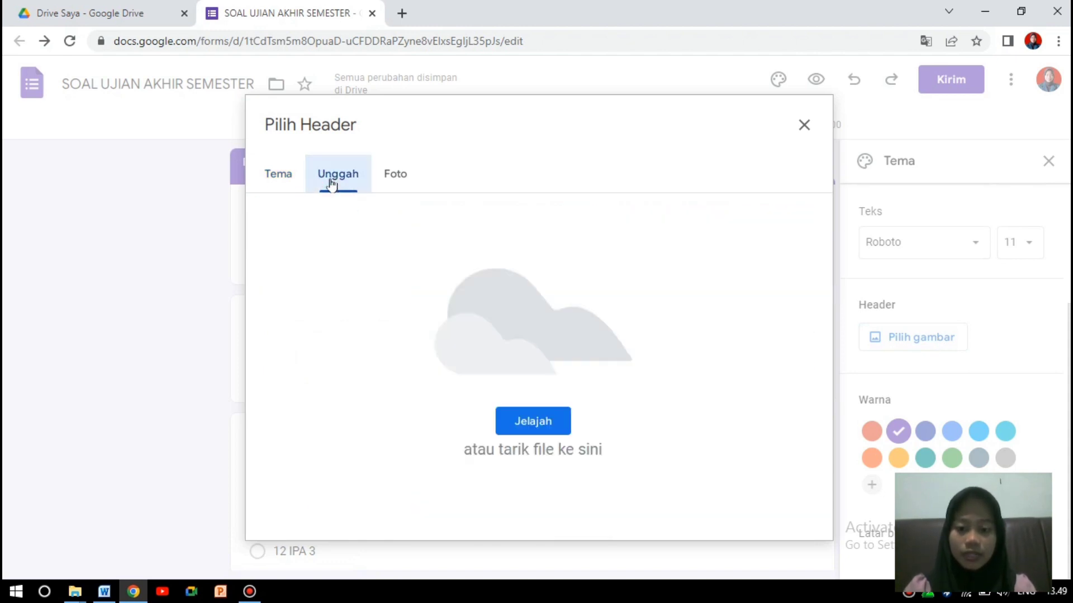
click(528, 424)
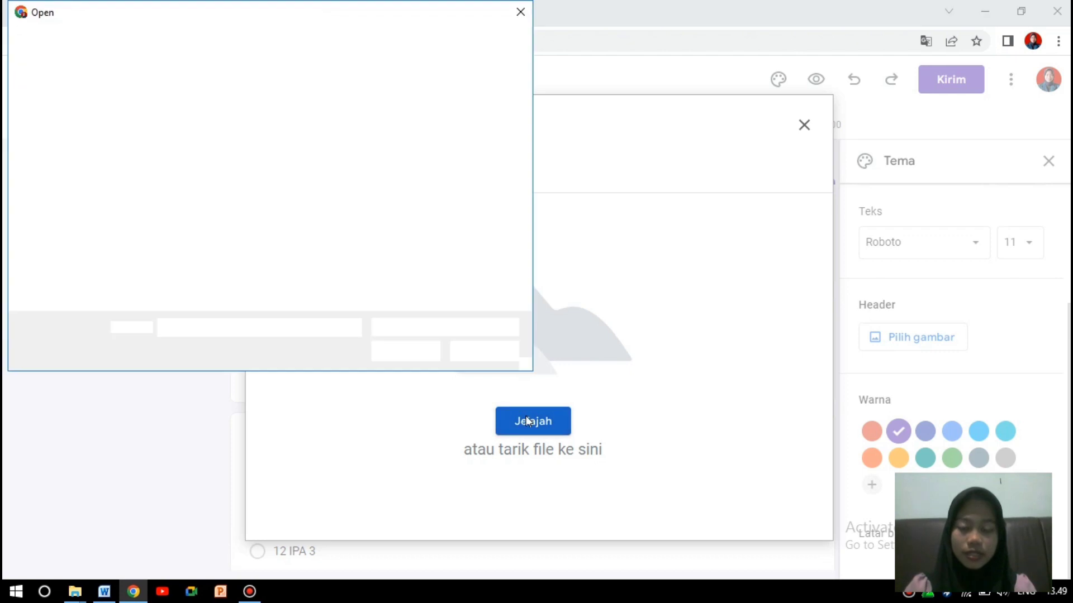
drag(519, 100, 542, 290)
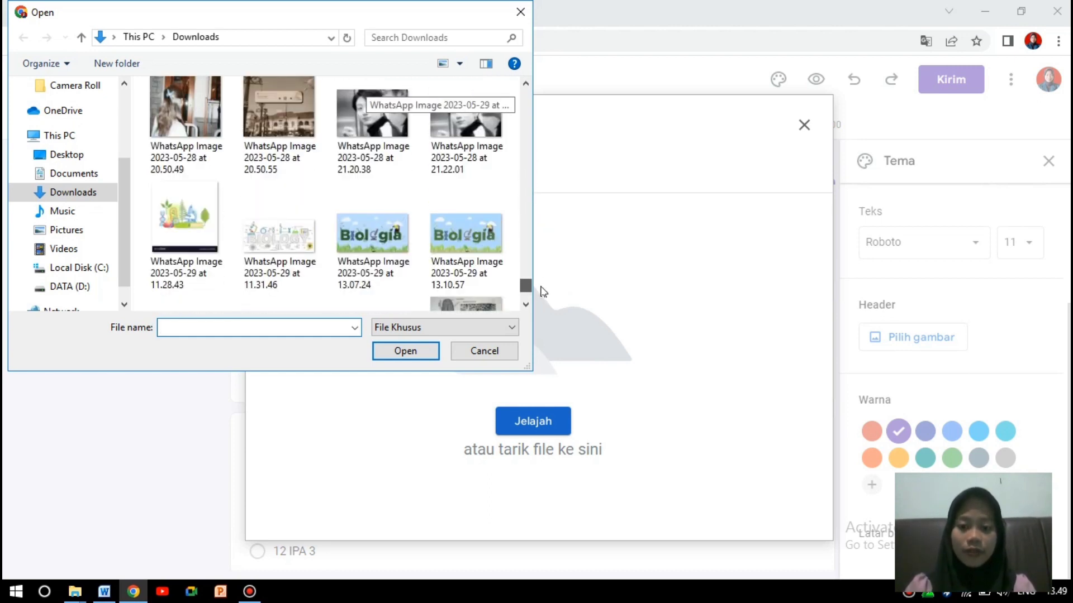
click(483, 258)
click(415, 352)
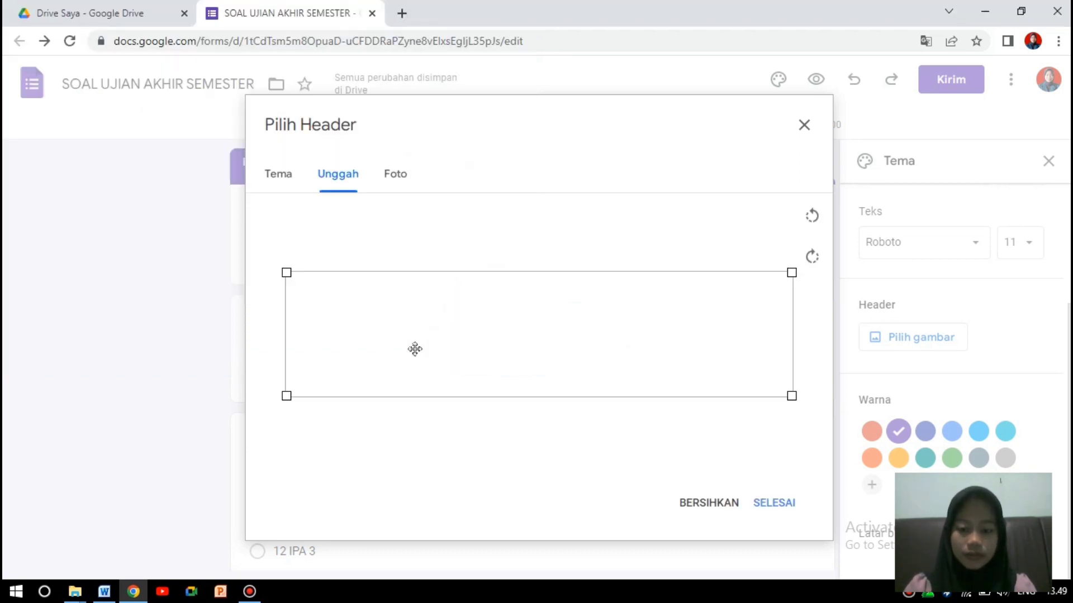
drag(600, 344, 600, 352)
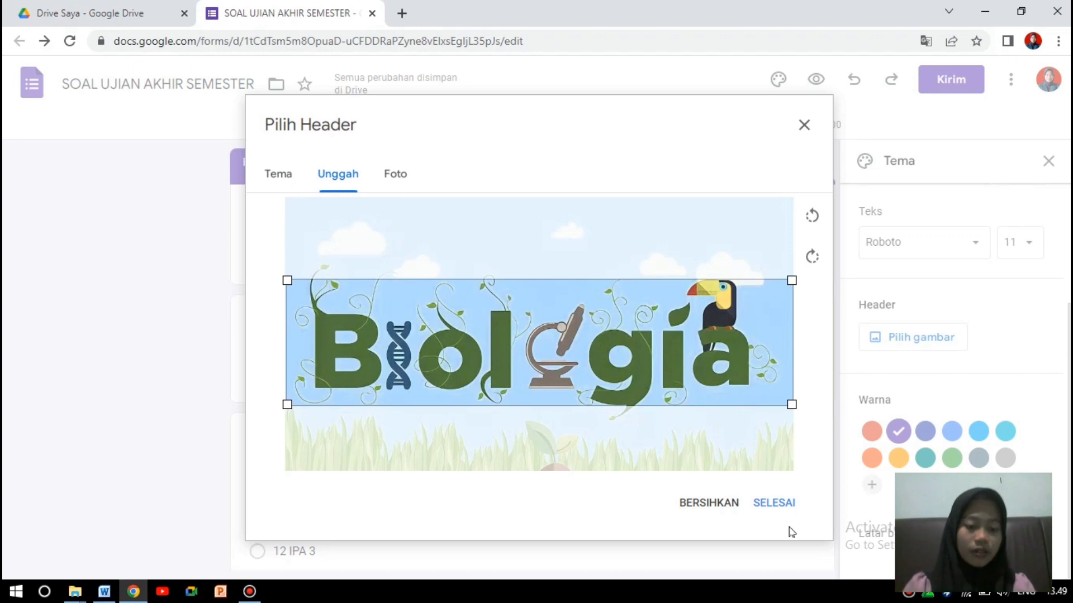
click(778, 509)
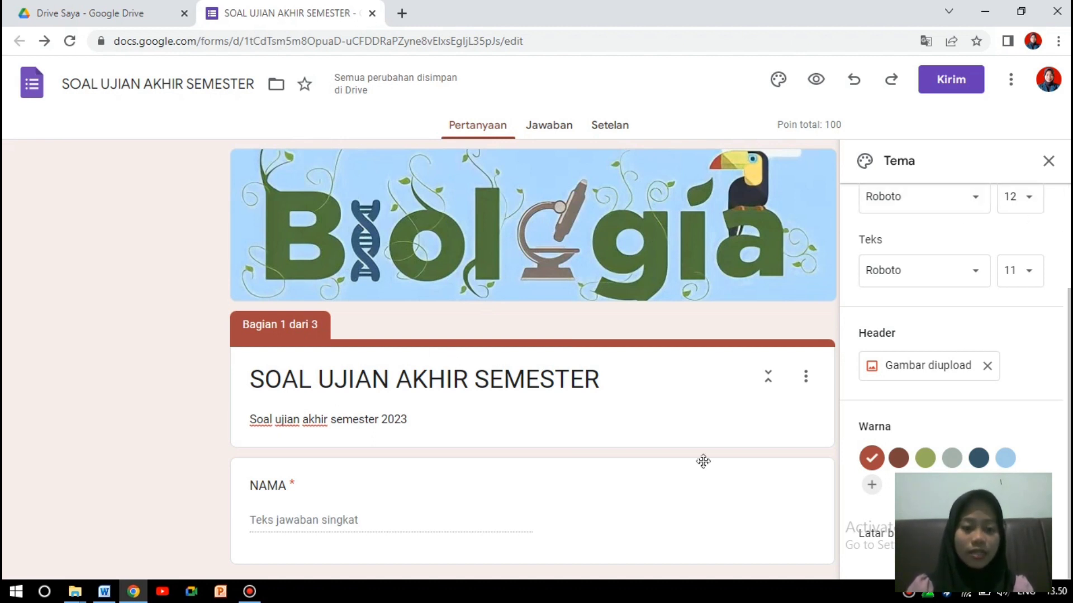
click(1006, 458)
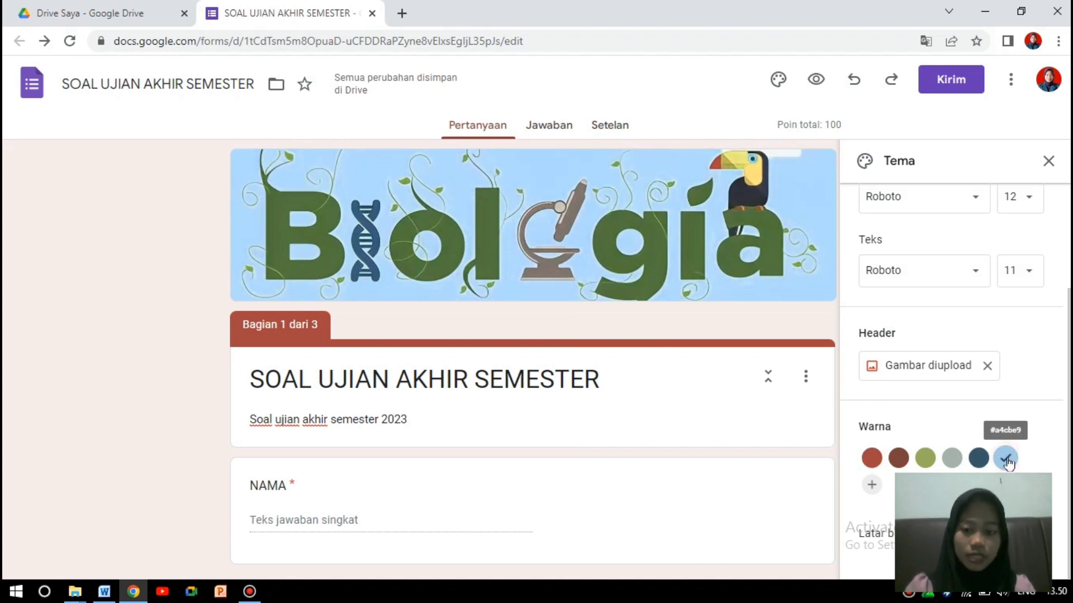
Close the theme panel, review the form, and show the send dialog's shareable link.
click(1050, 162)
scroll(532, 358, down, 20)
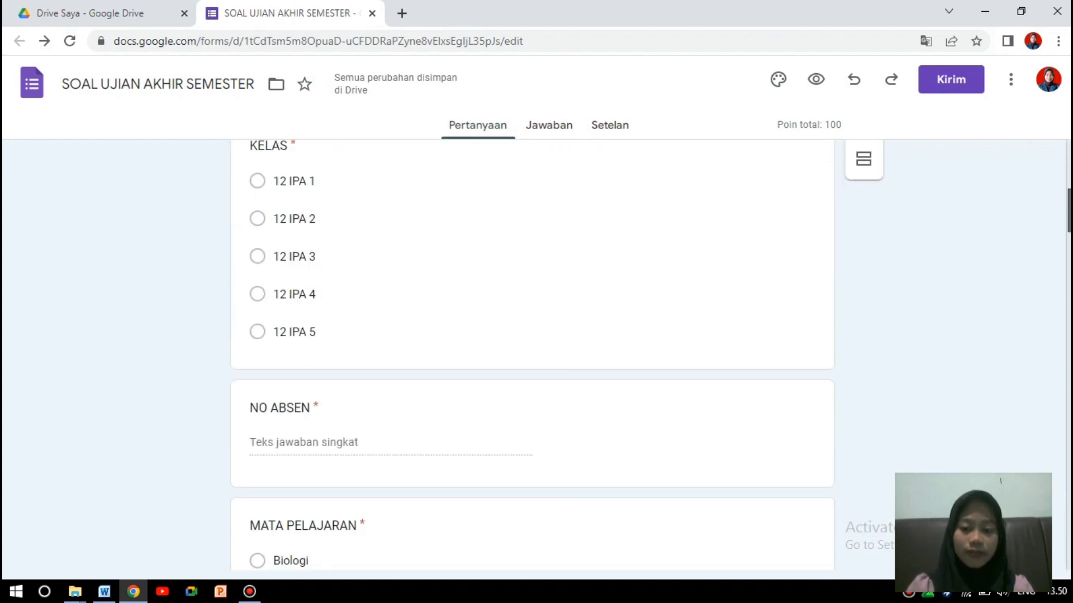
scroll(383, 514, down, 20)
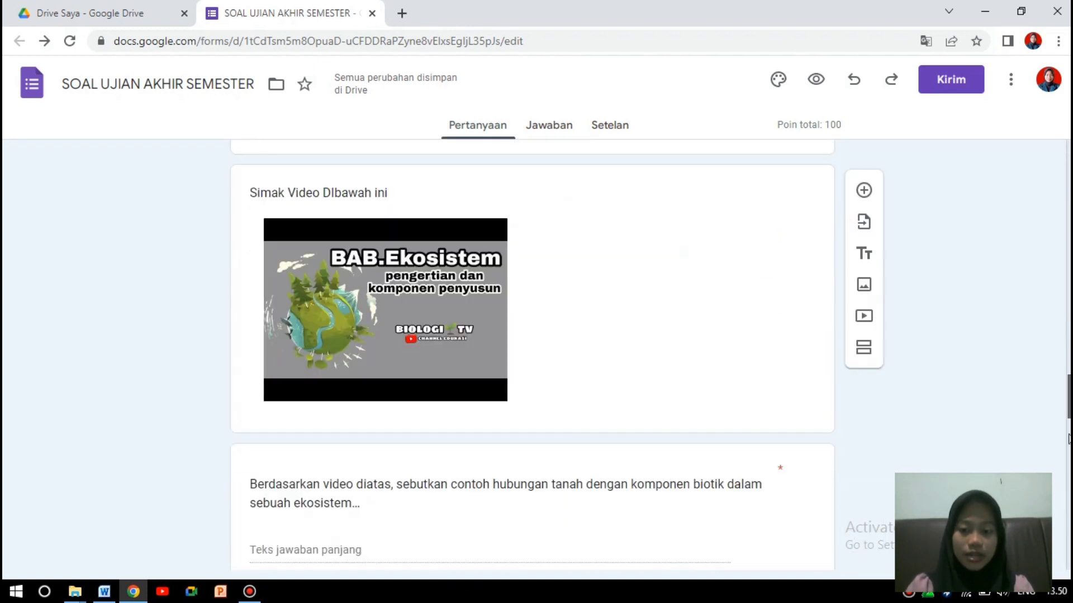
scroll(383, 514, up, 20)
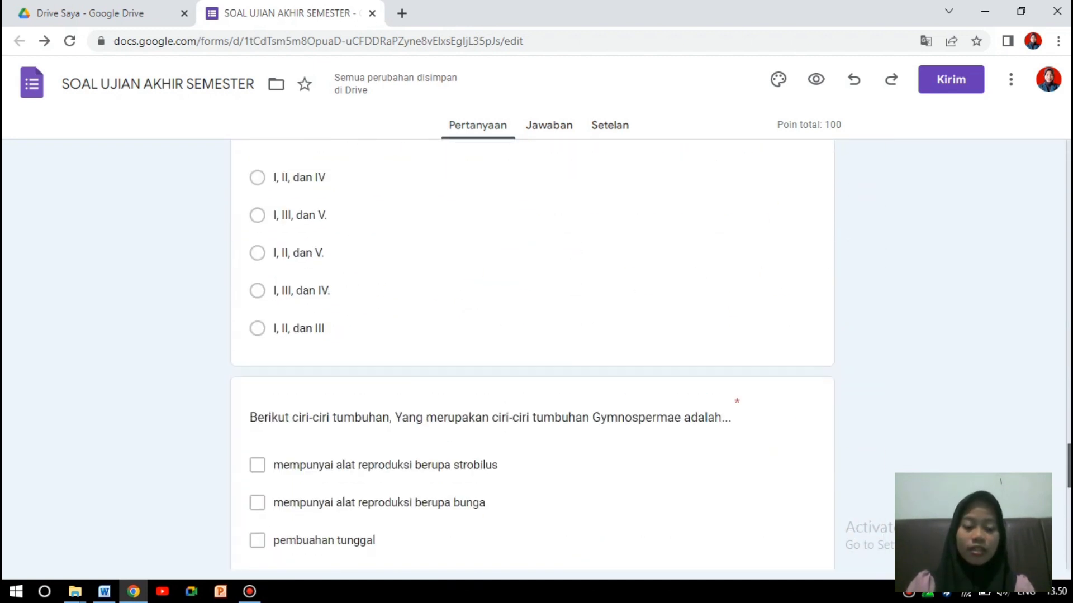
scroll(1069, 141, up, 2)
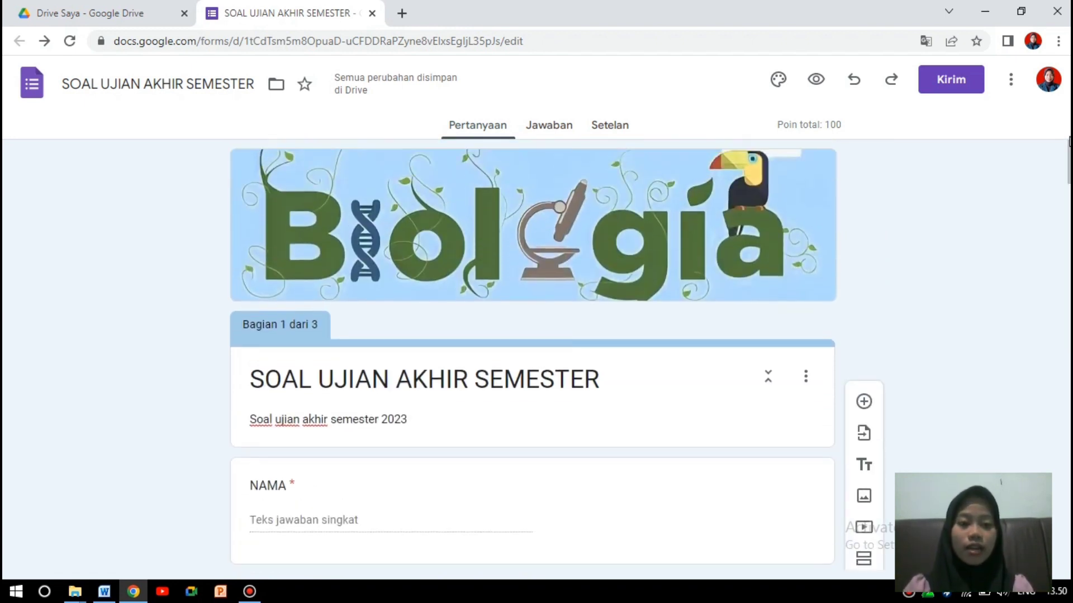
click(965, 84)
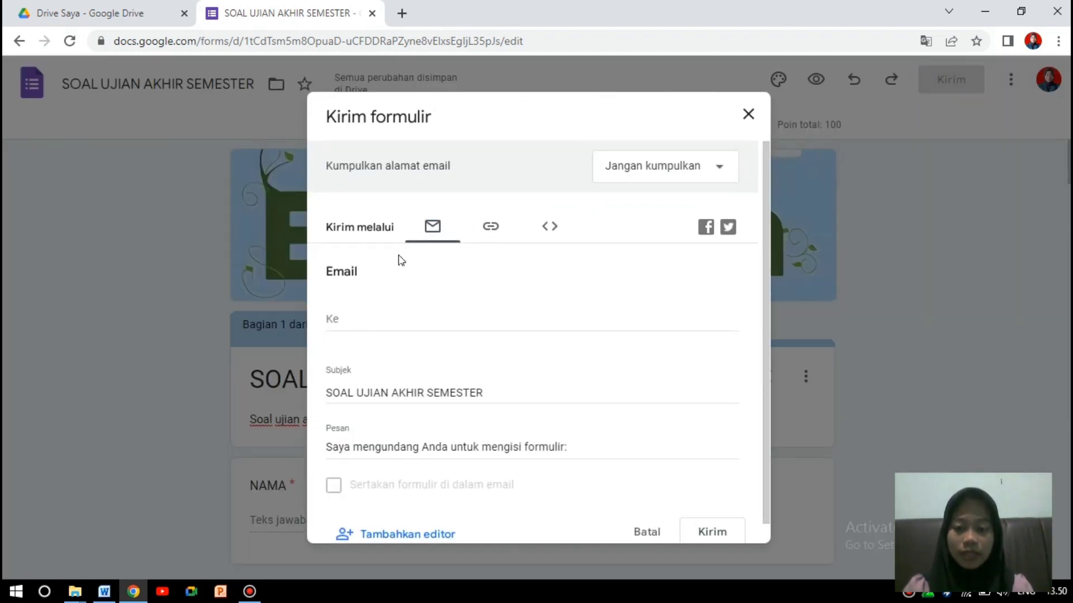
click(492, 231)
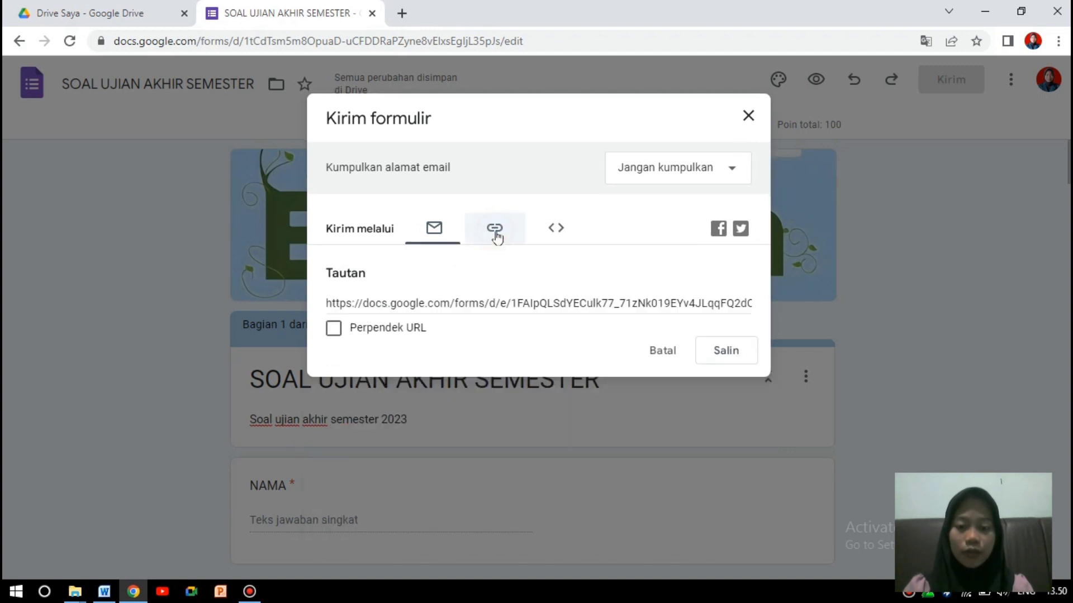
Copy the shortened quiz link, close the send dialog, and start a new browser tab.
click(334, 329)
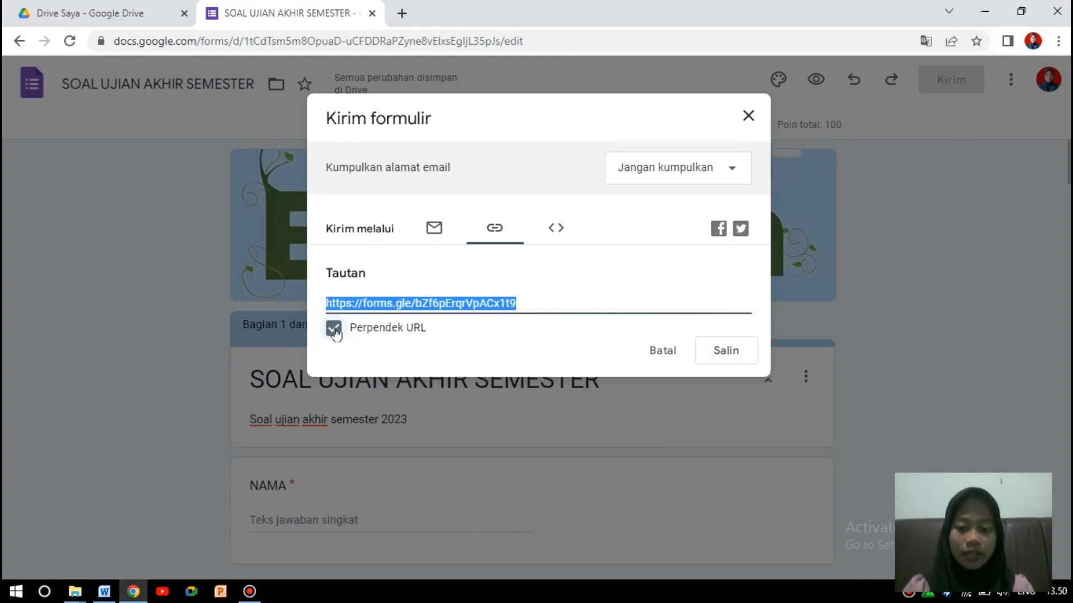
click(726, 354)
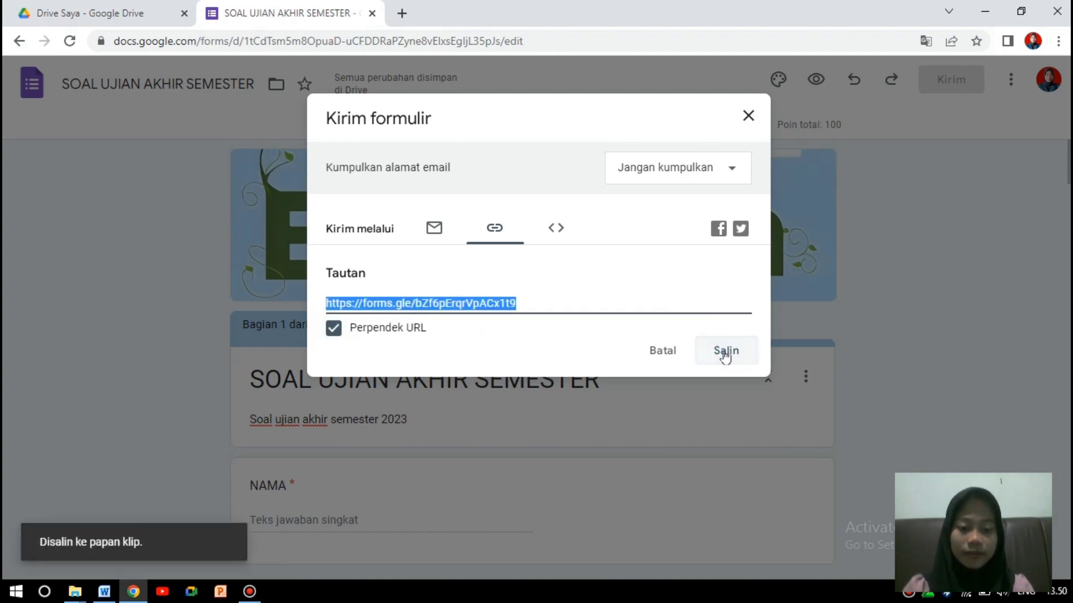
click(748, 117)
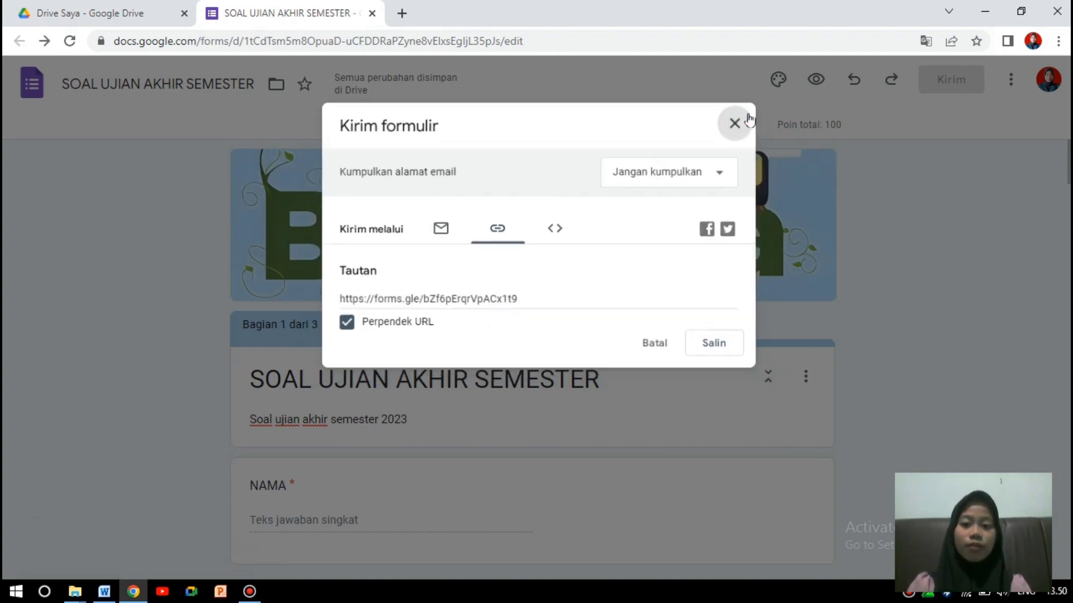
click(402, 14)
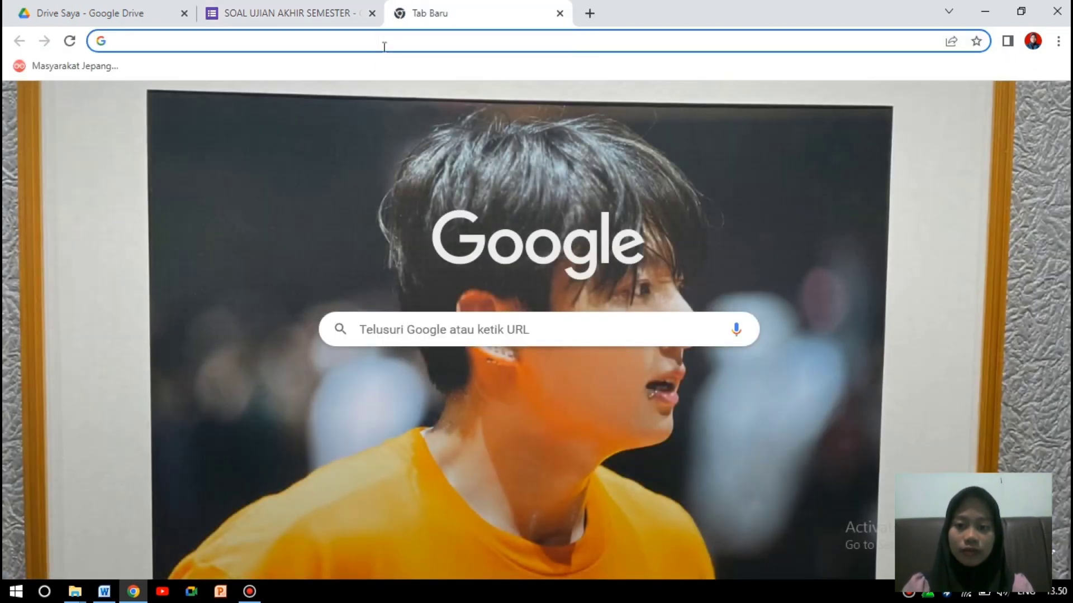
Load the quiz in the new tab from the pasted forms.gle short link.
click(384, 47)
text(https://forms.gle/bZf6pErqrVpACx1t9)
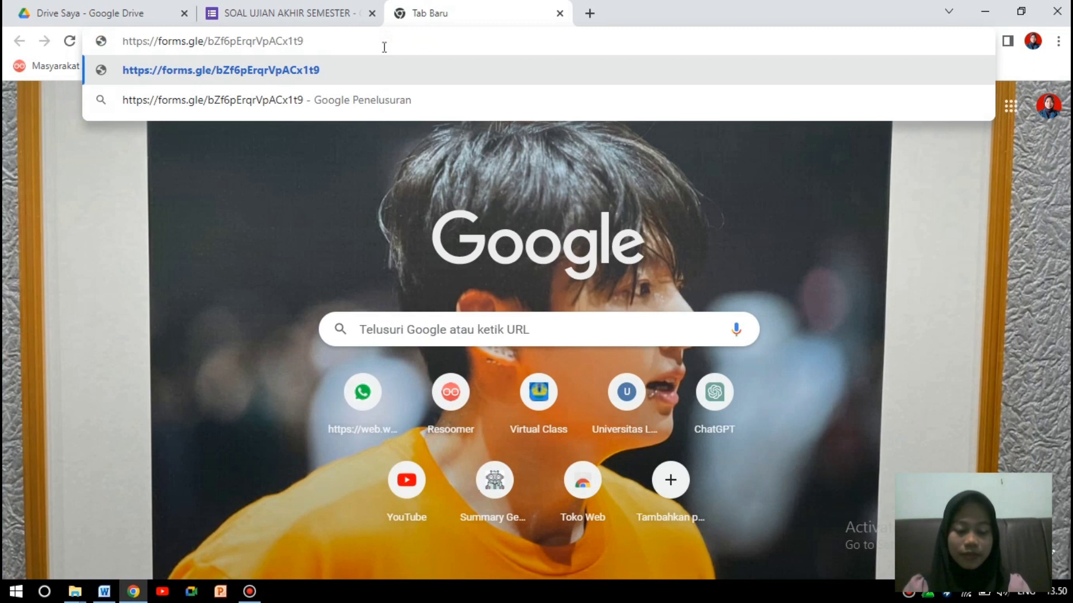
key(Return)
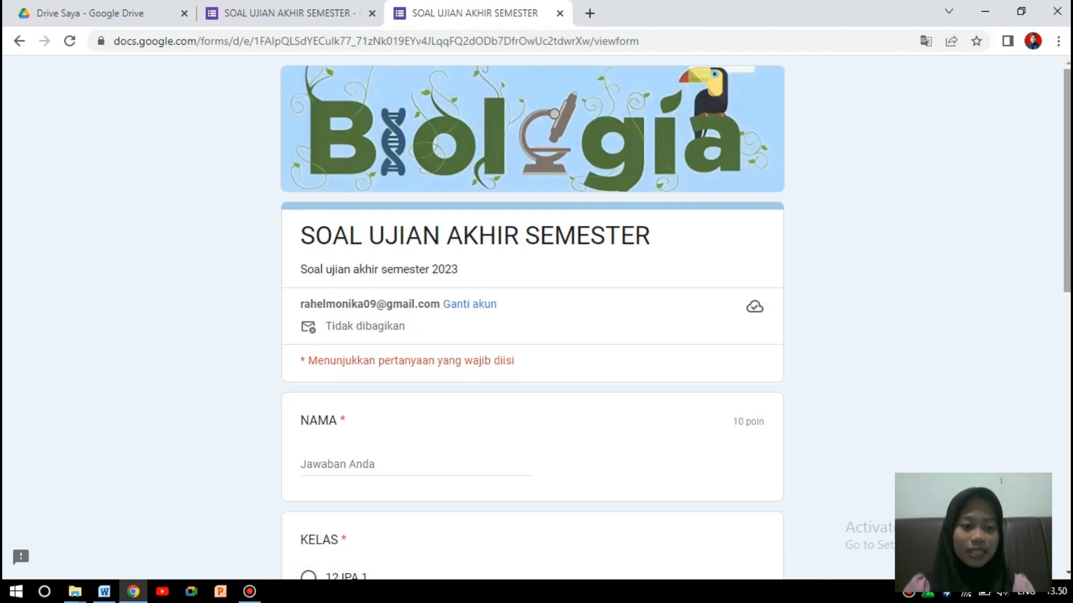
scroll(1061, 247, down, 6)
scroll(532, 318, down, 6)
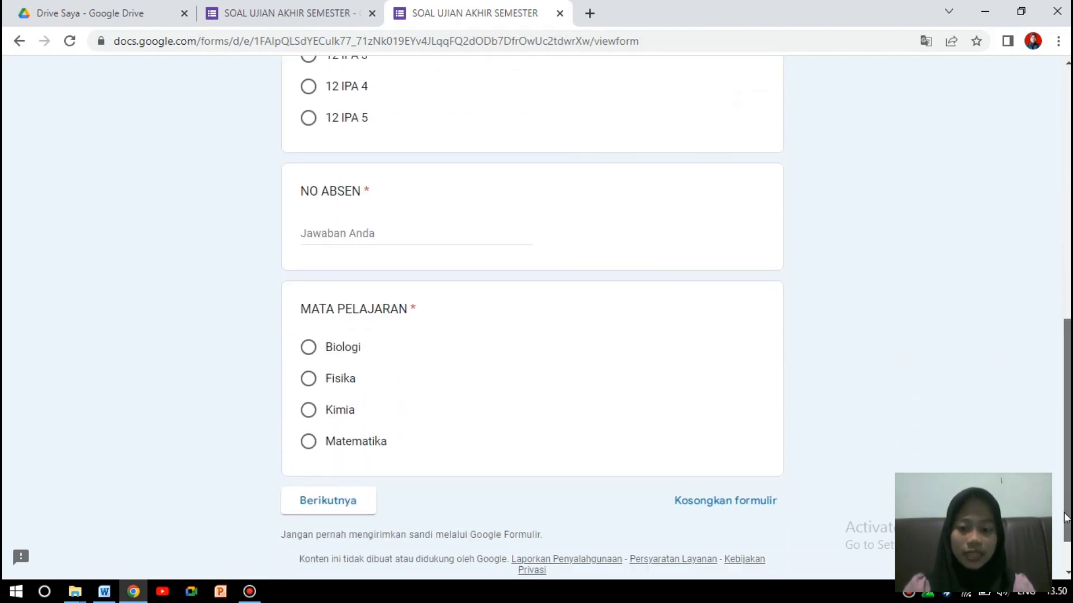
scroll(532, 319, up, 13)
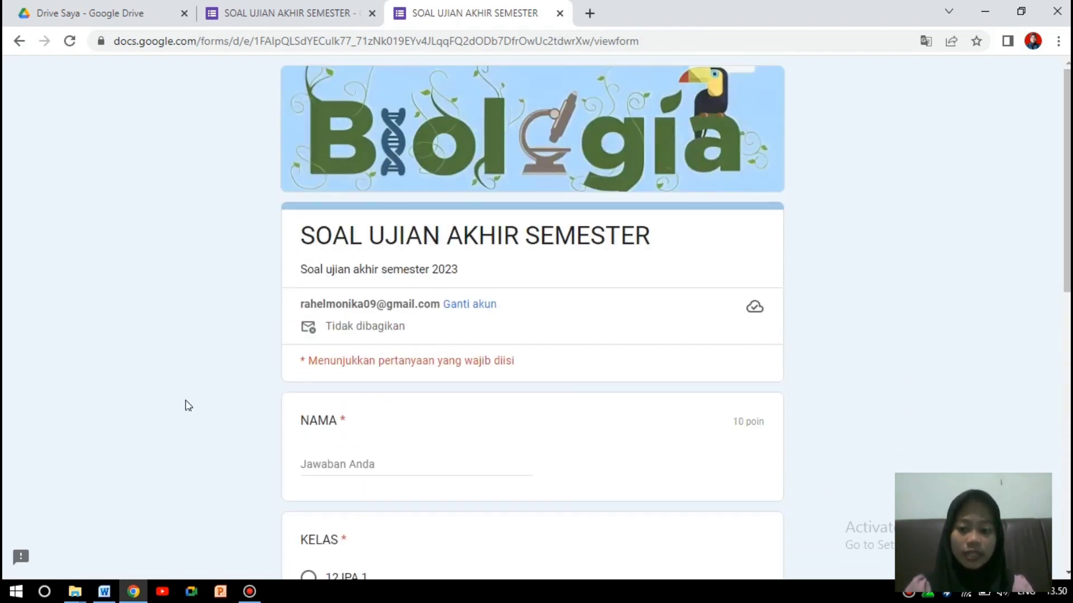
Fill in the student's name, class 12 IPA 5, NO ABSEN 25 and subject Biologi, then continue.
click(332, 465)
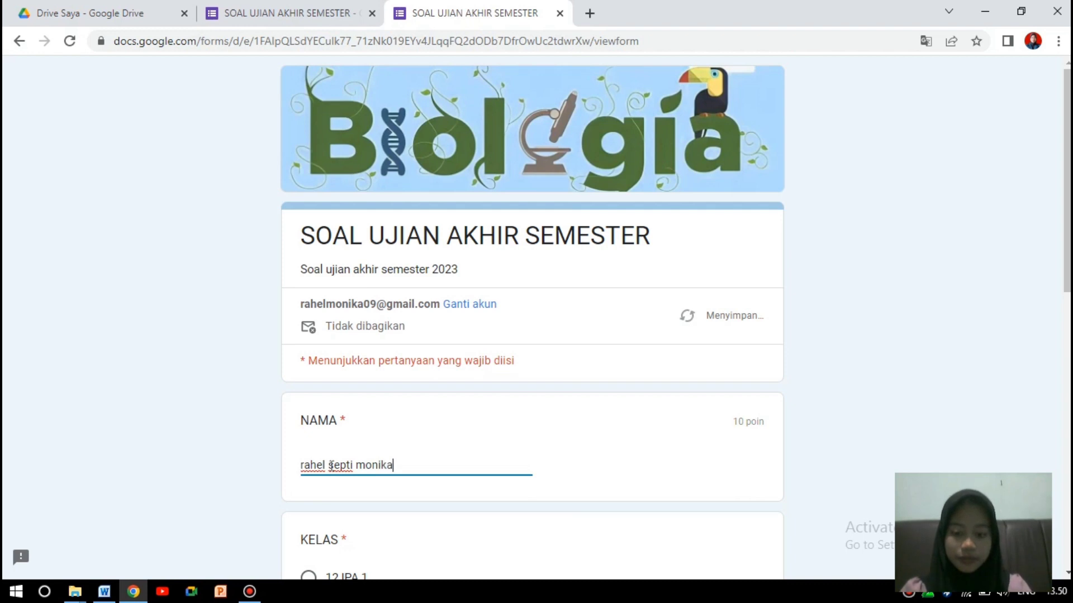
scroll(811, 406, down, 5)
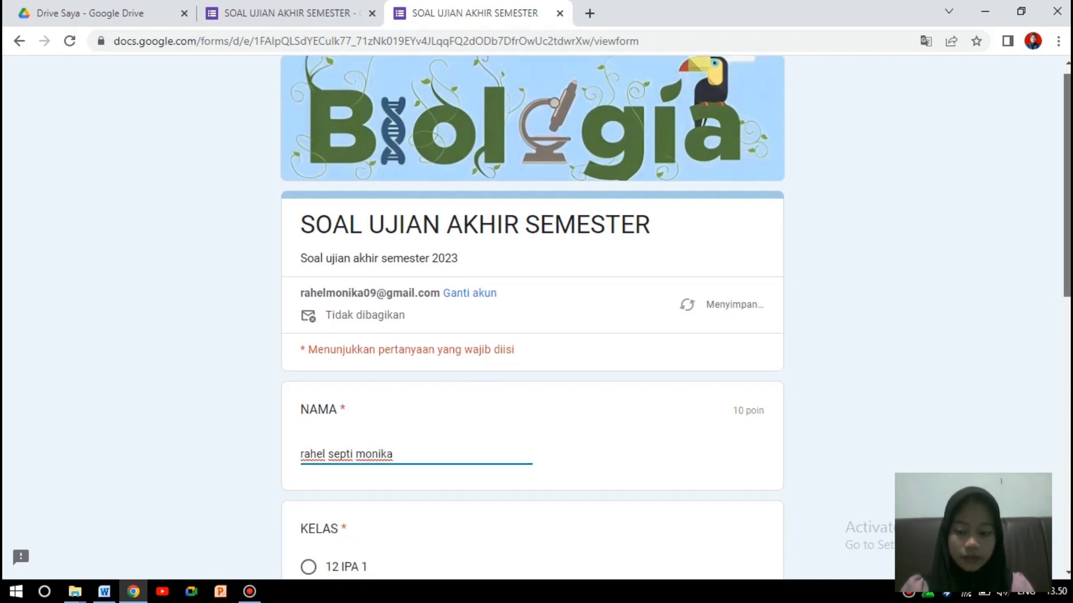
click(308, 396)
scroll(1064, 323, down, 2)
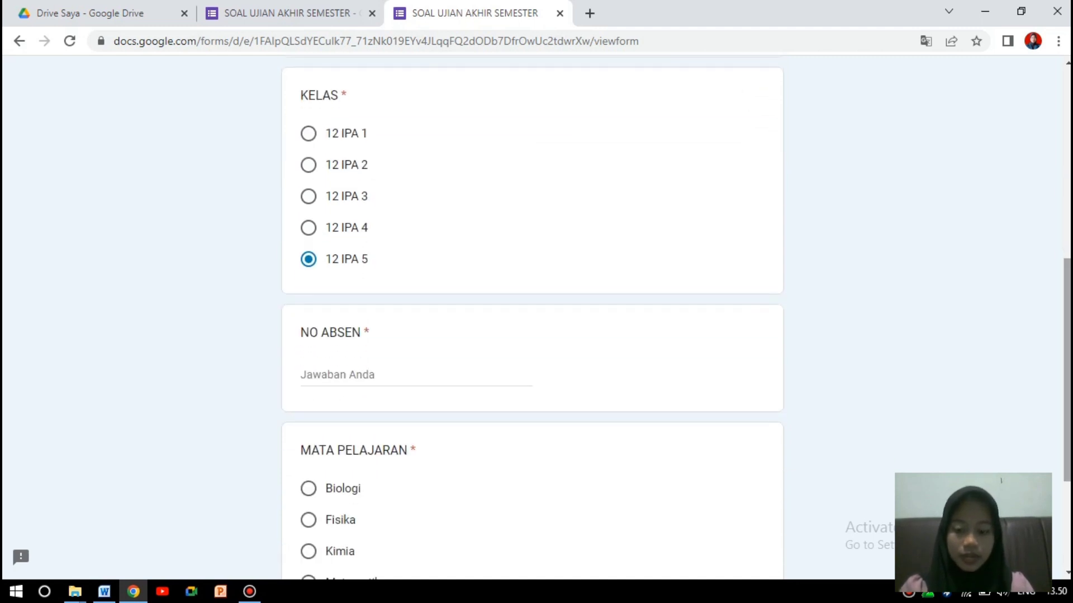
click(377, 376)
text(25)
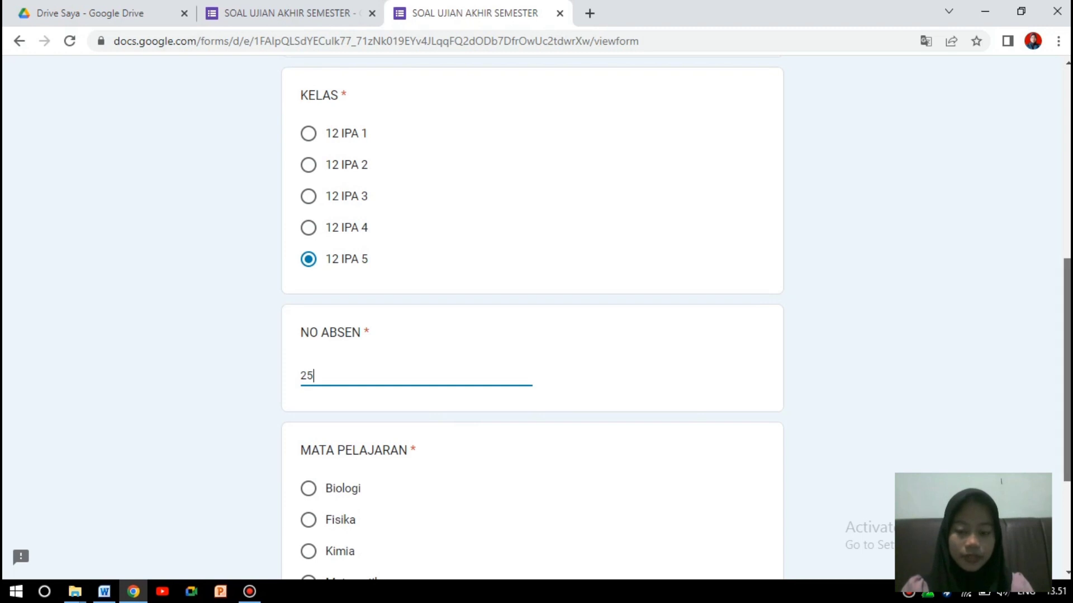
scroll(464, 428, down, 2)
click(308, 389)
click(355, 547)
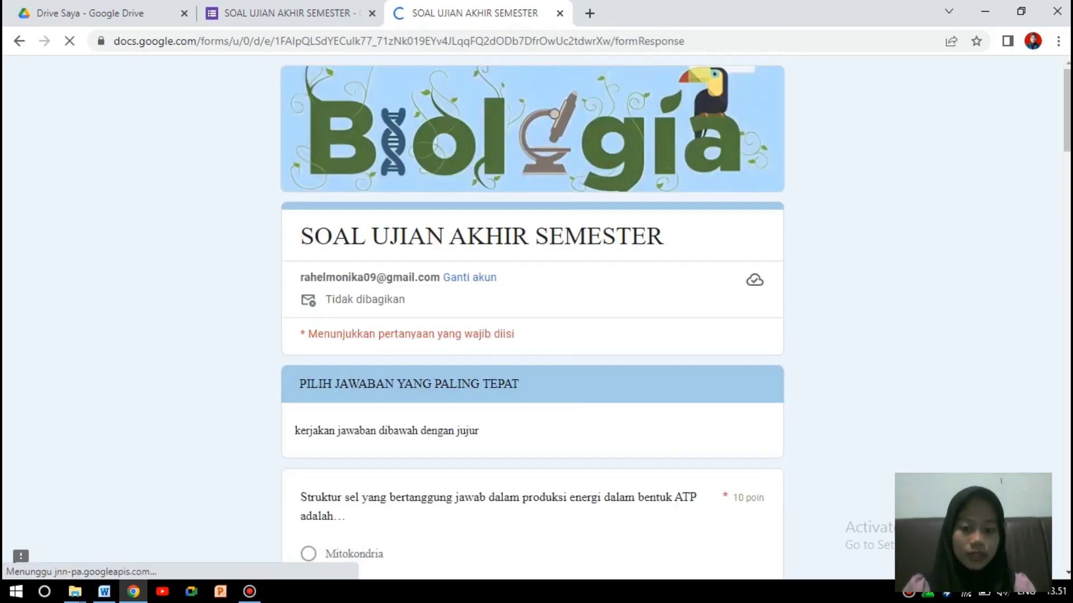
Answer Mitokondria, Jaringan epitel dan otot polos and ekosistem, and play then pause the video.
drag(1068, 111, 1068, 159)
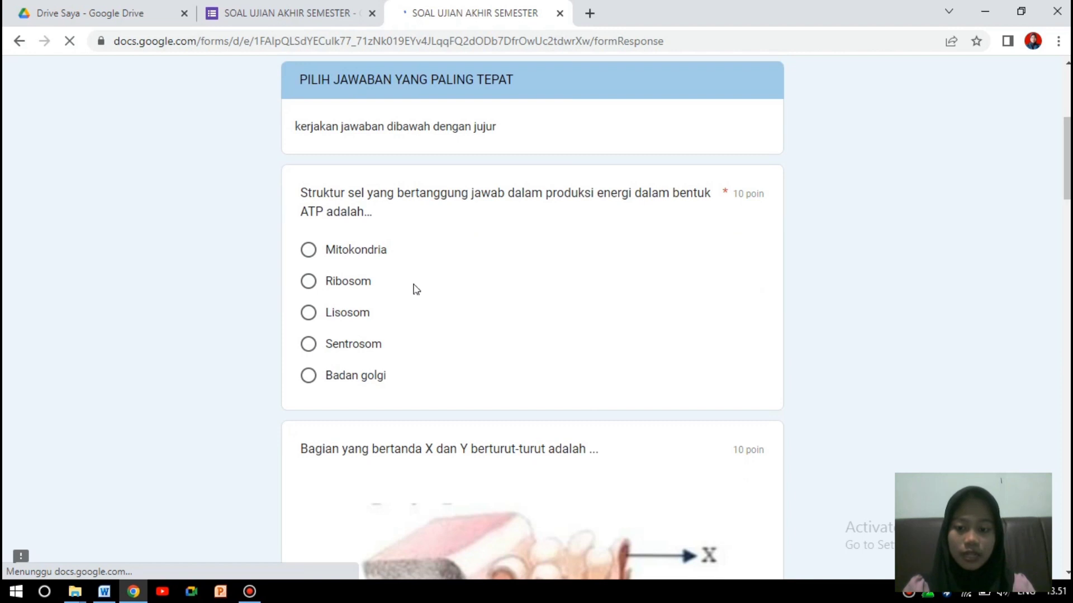
click(312, 251)
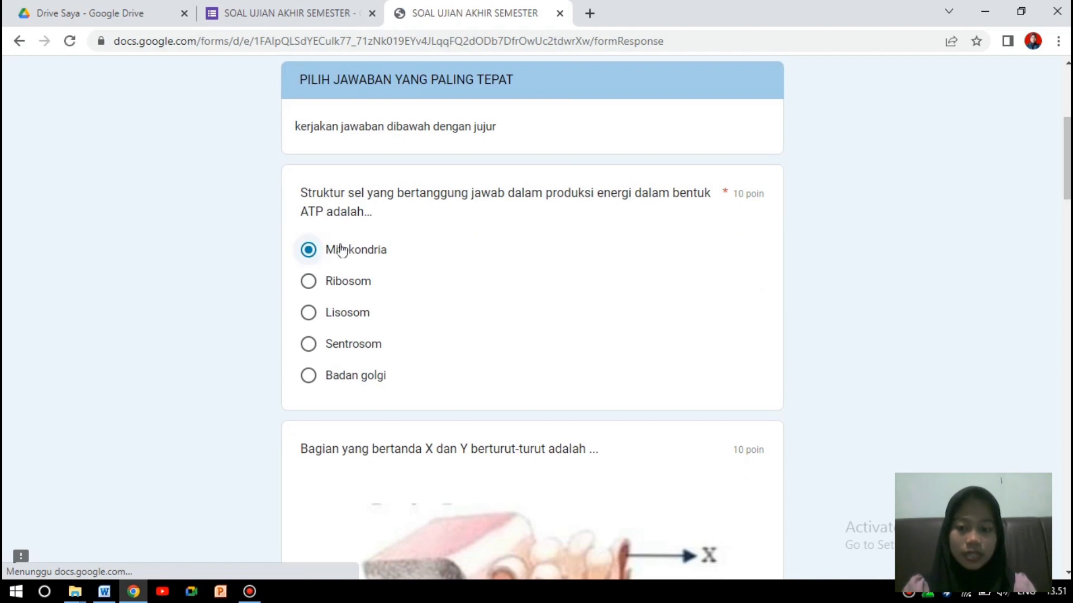
scroll(403, 337, down, 8)
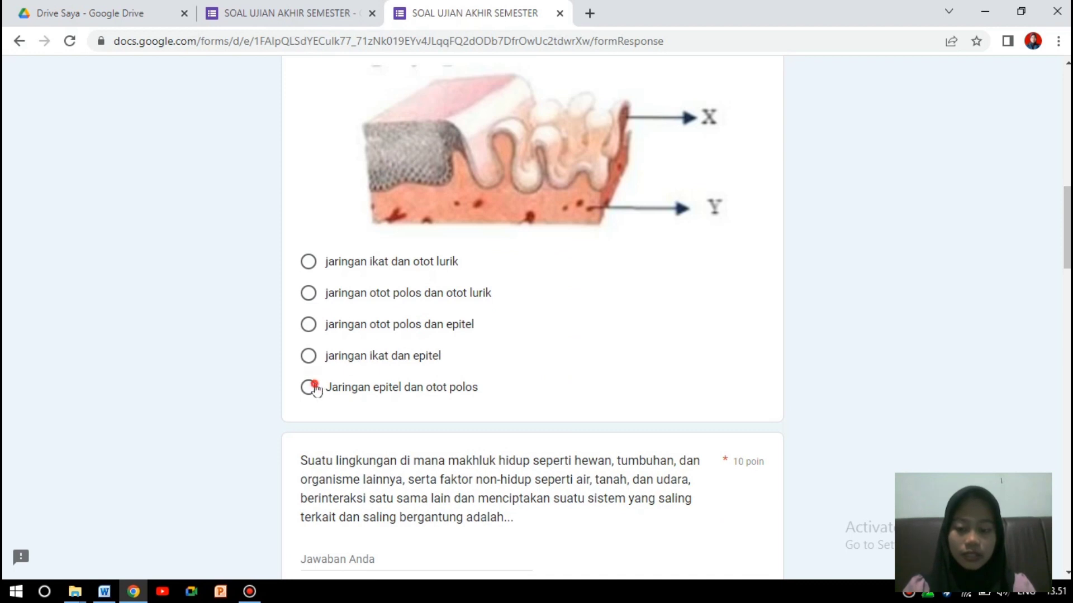
click(313, 388)
scroll(447, 218, down, 5)
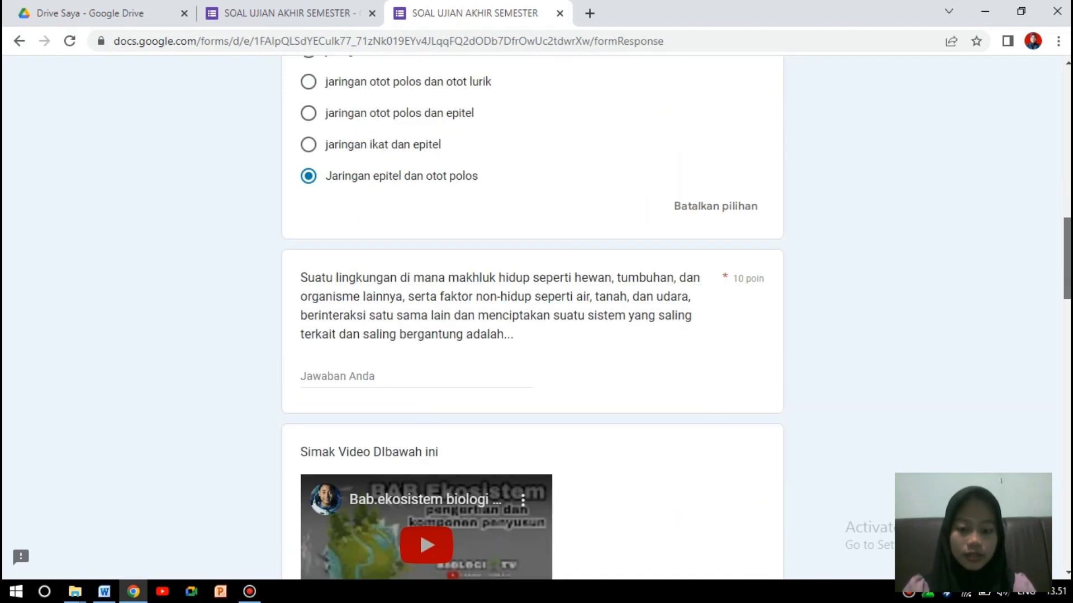
click(414, 266)
text(ekosistem)
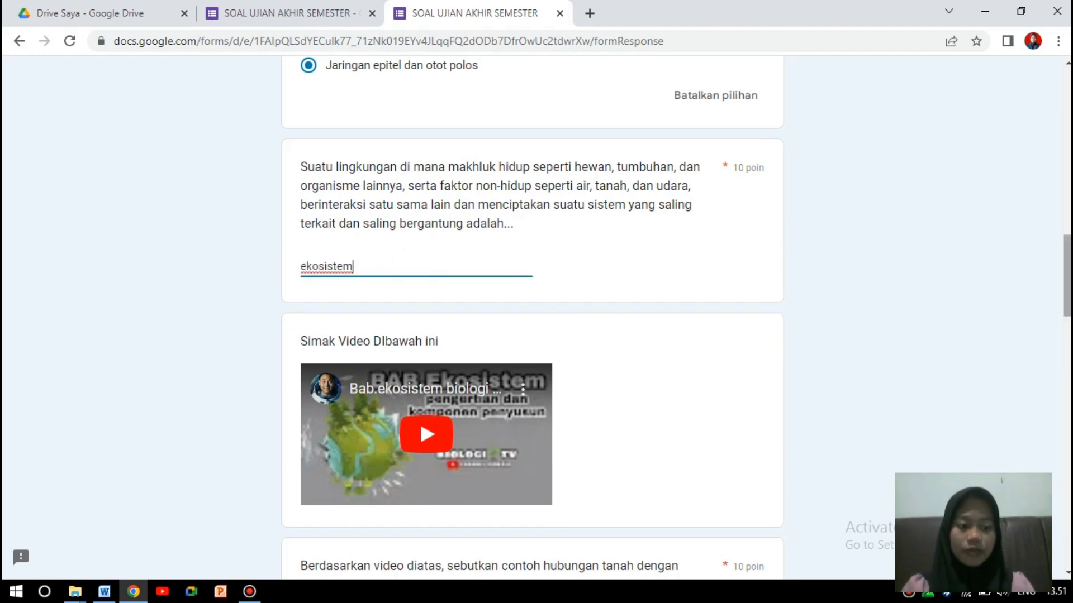
scroll(419, 364, down, 1)
click(419, 349)
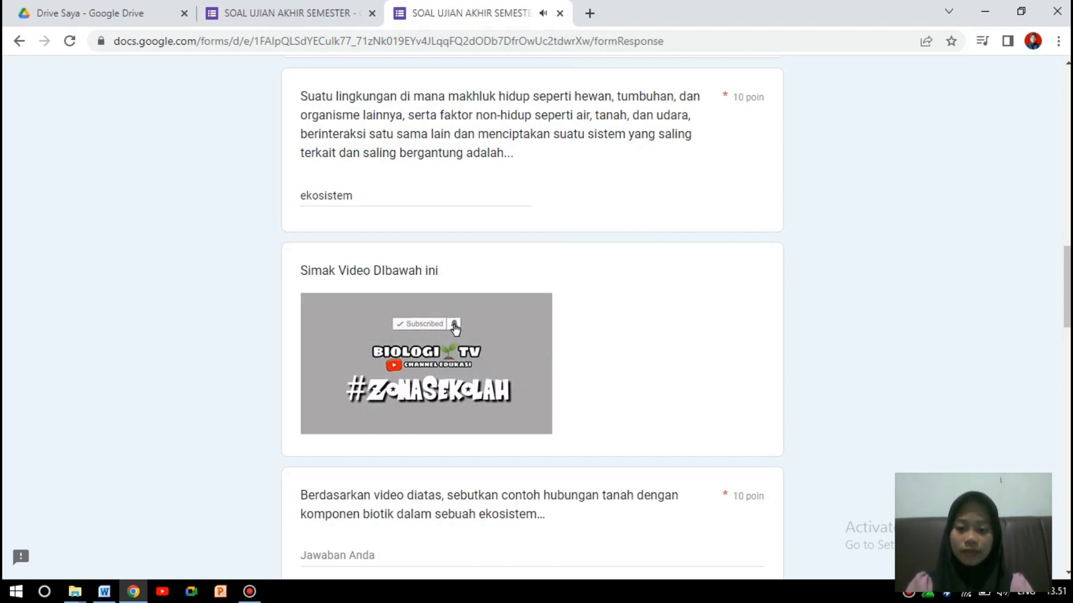
click(330, 419)
scroll(1067, 302, down, 4)
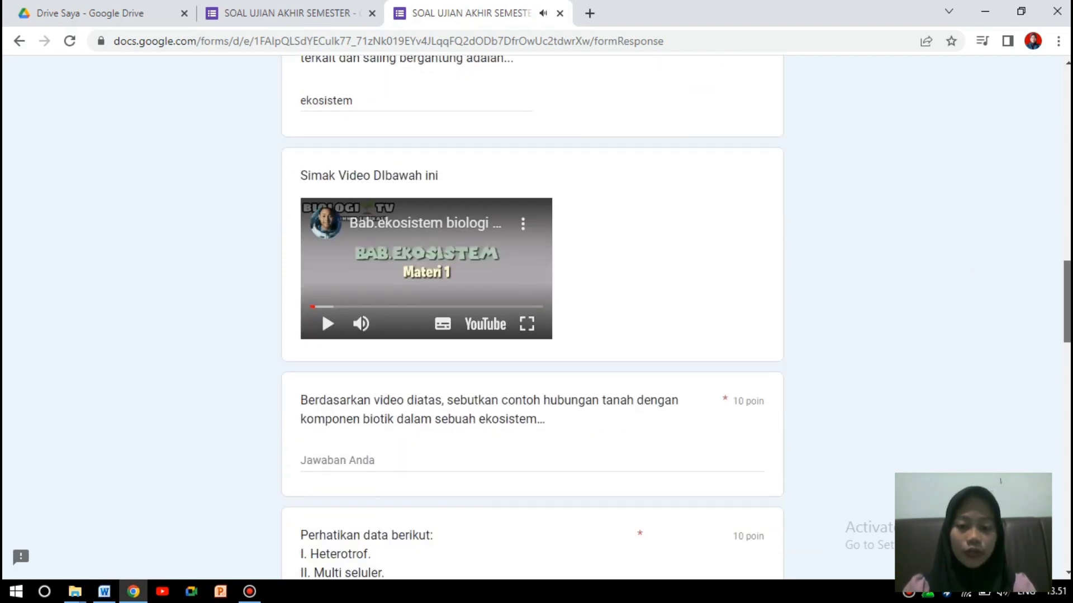
Answer 'hubungan antara cacing dan tanah' and choose I, III, dan IV. for animal traits.
click(396, 340)
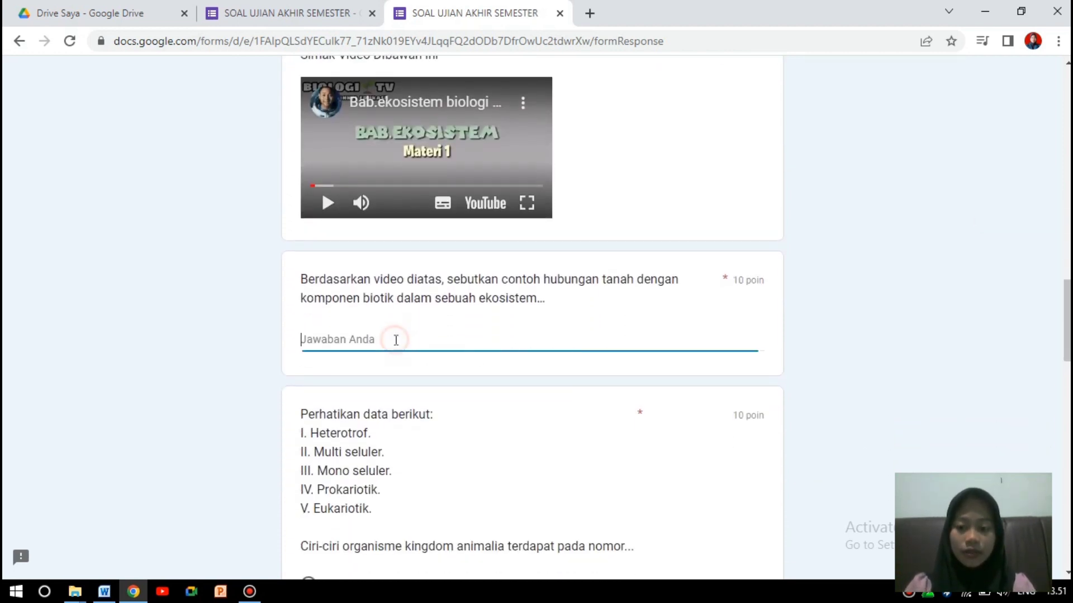
text(hubungan antara ca)
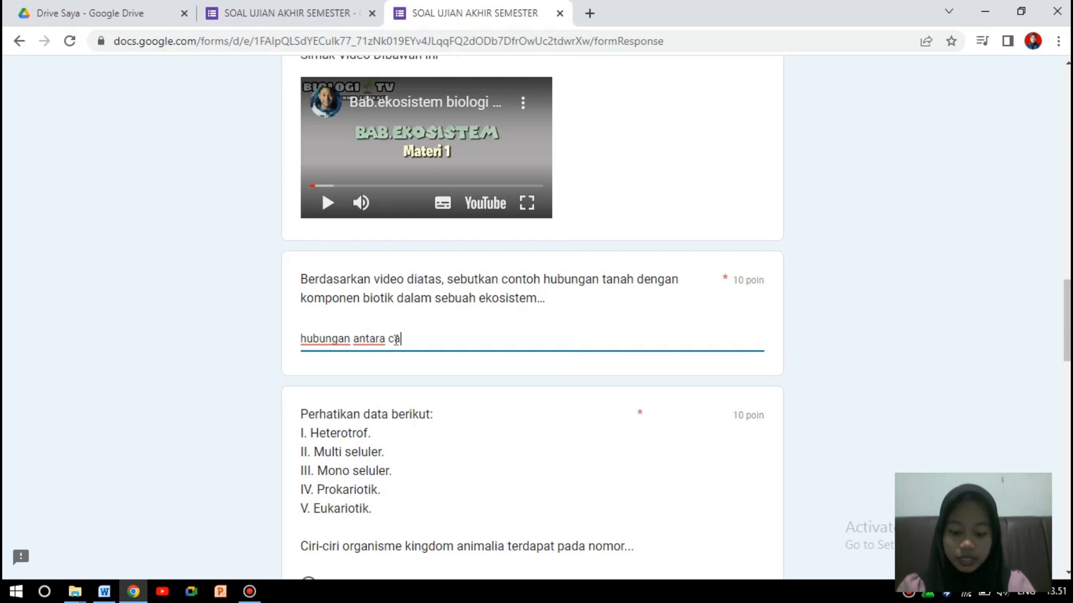
text(cing dan)
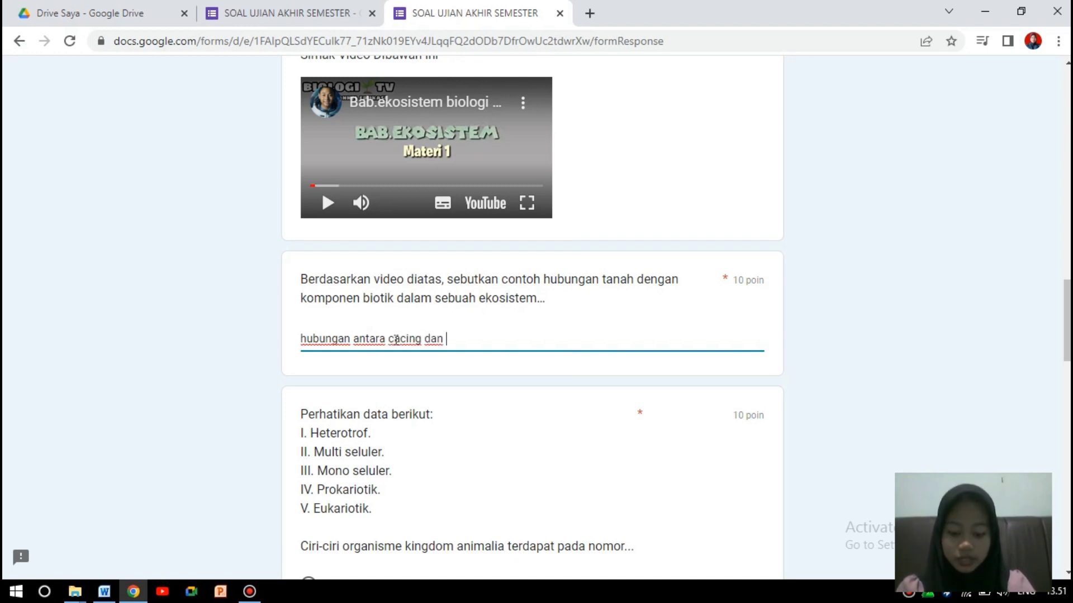
text( tanah)
scroll(397, 340, down, 5)
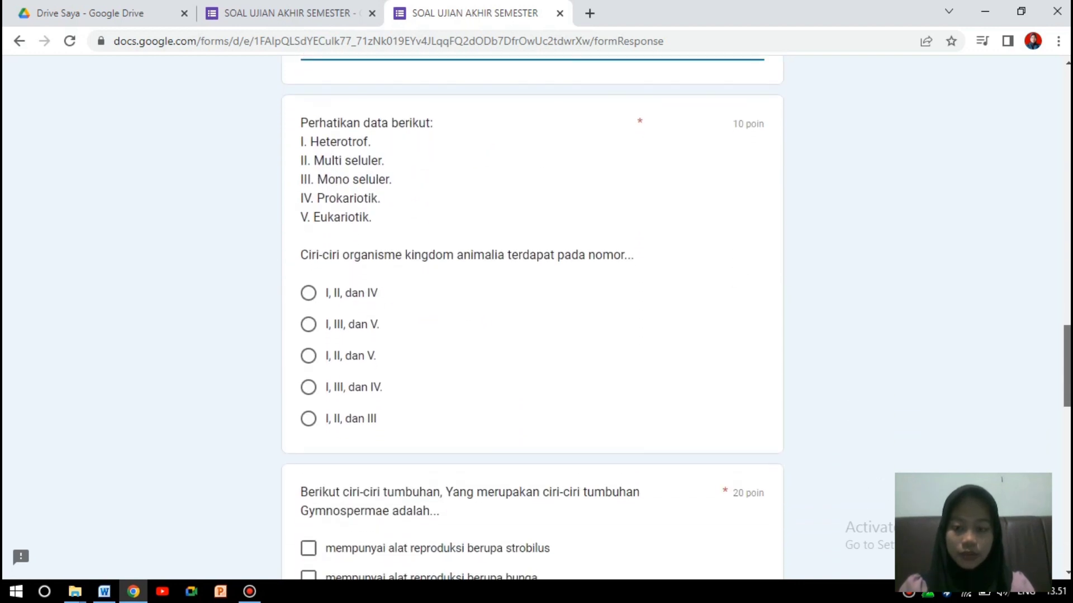
drag(1068, 366, 1067, 371)
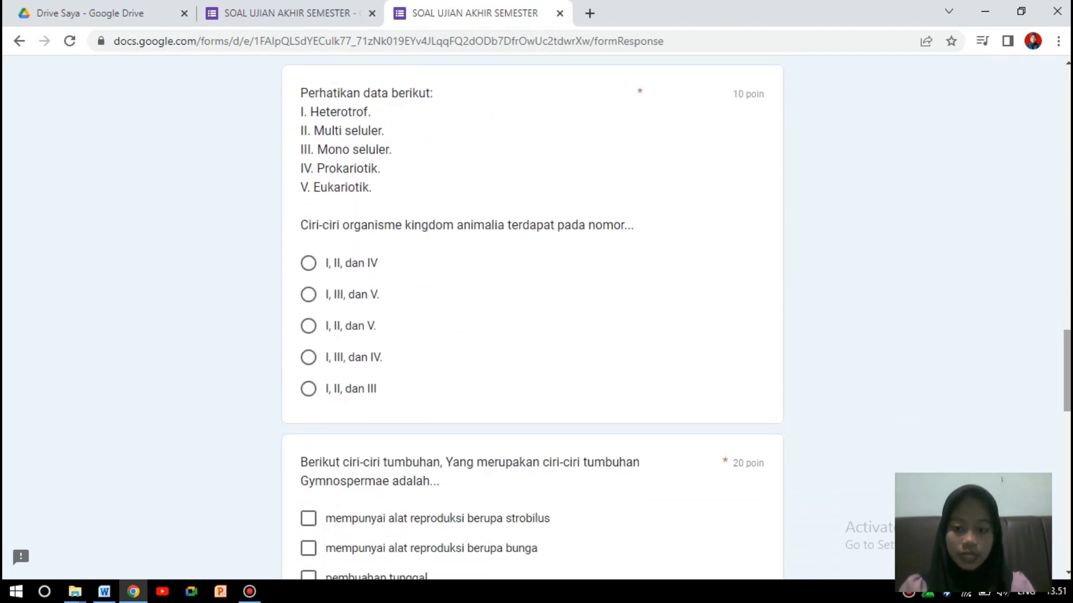
click(309, 357)
drag(1067, 369, 1067, 414)
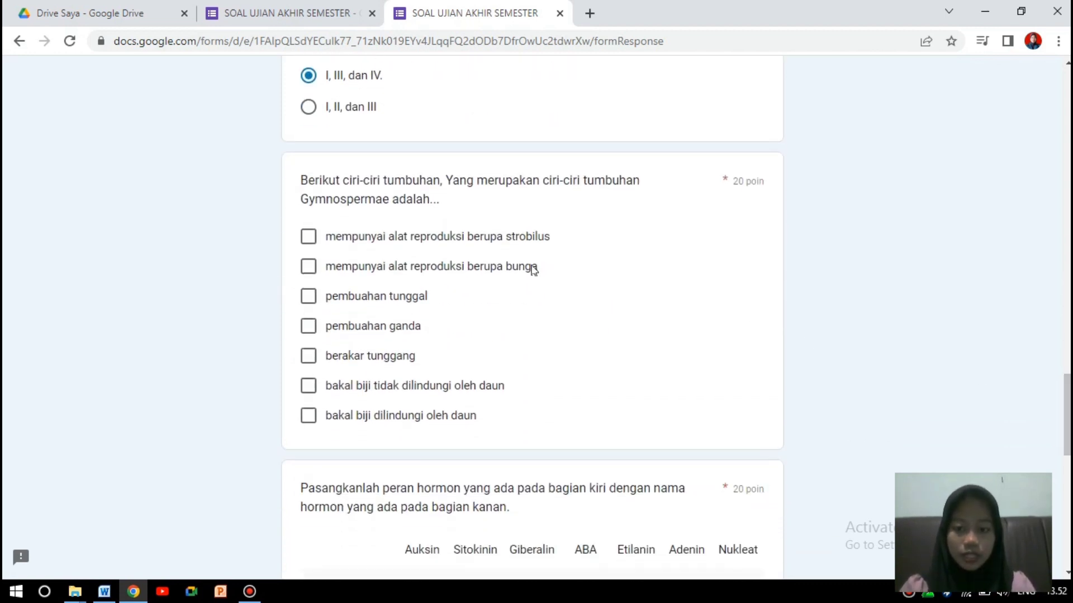
Tick strobilus, pembuahan tunggal, berakar tunggang and bakal biji tidak dilindungi oleh daun for Gymnospermae.
click(310, 238)
click(310, 297)
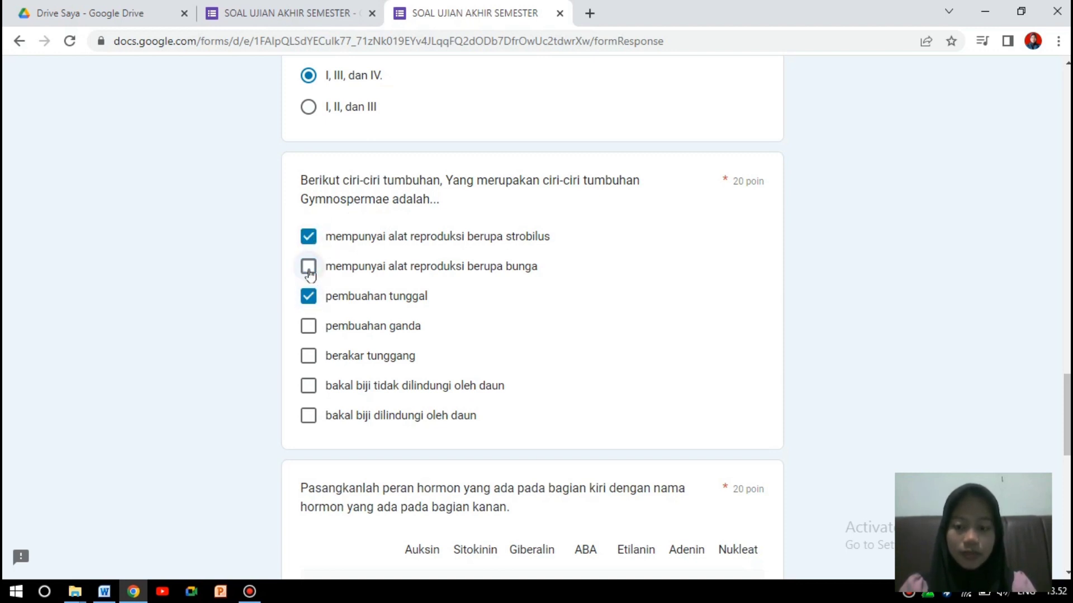
click(309, 357)
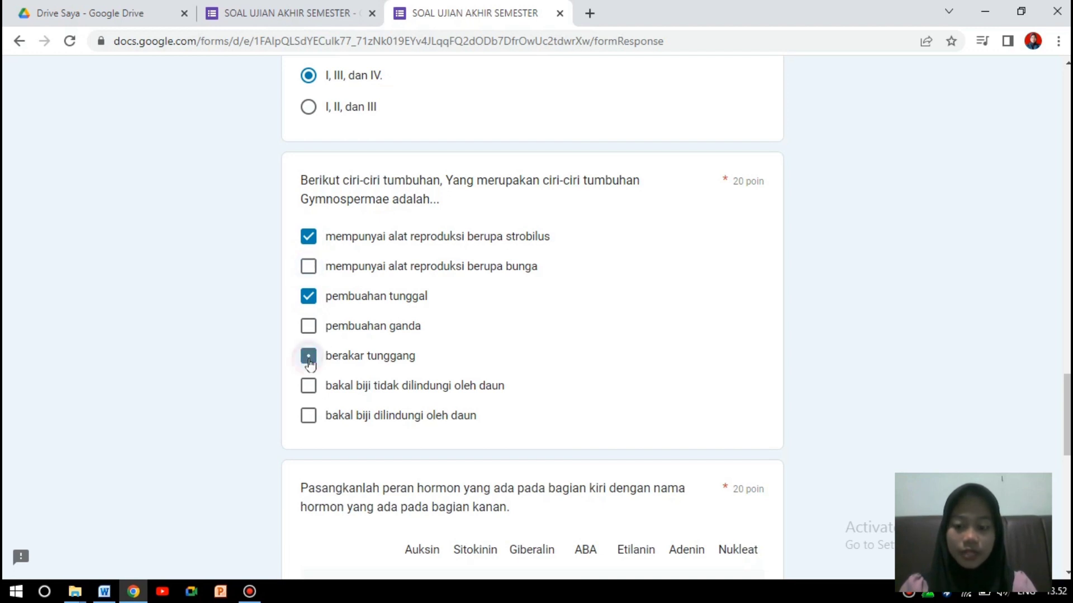
click(309, 267)
click(308, 327)
click(309, 387)
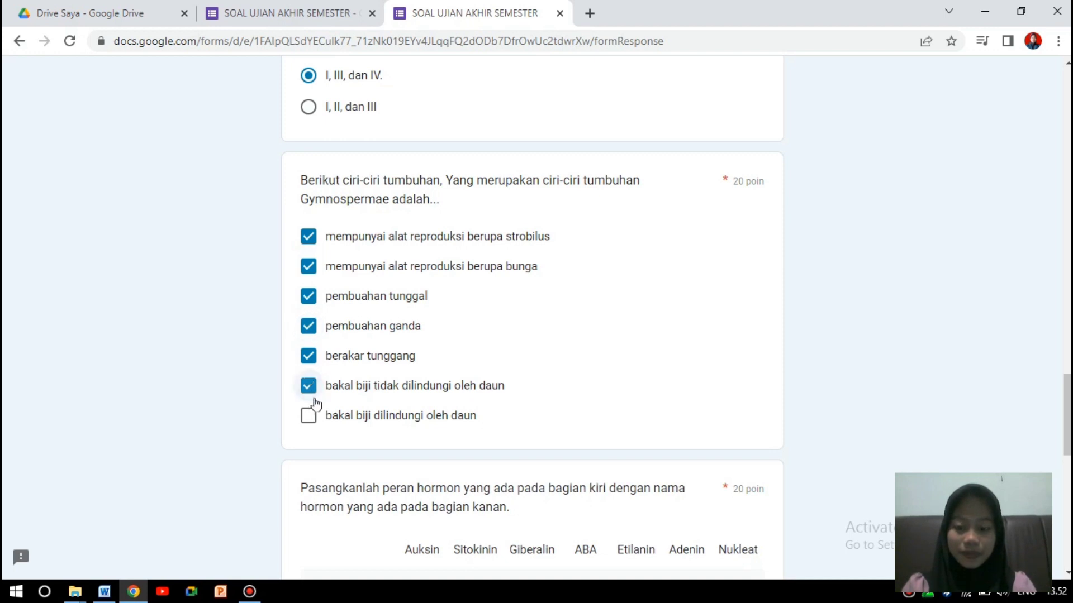
click(312, 420)
click(309, 268)
click(309, 327)
click(308, 416)
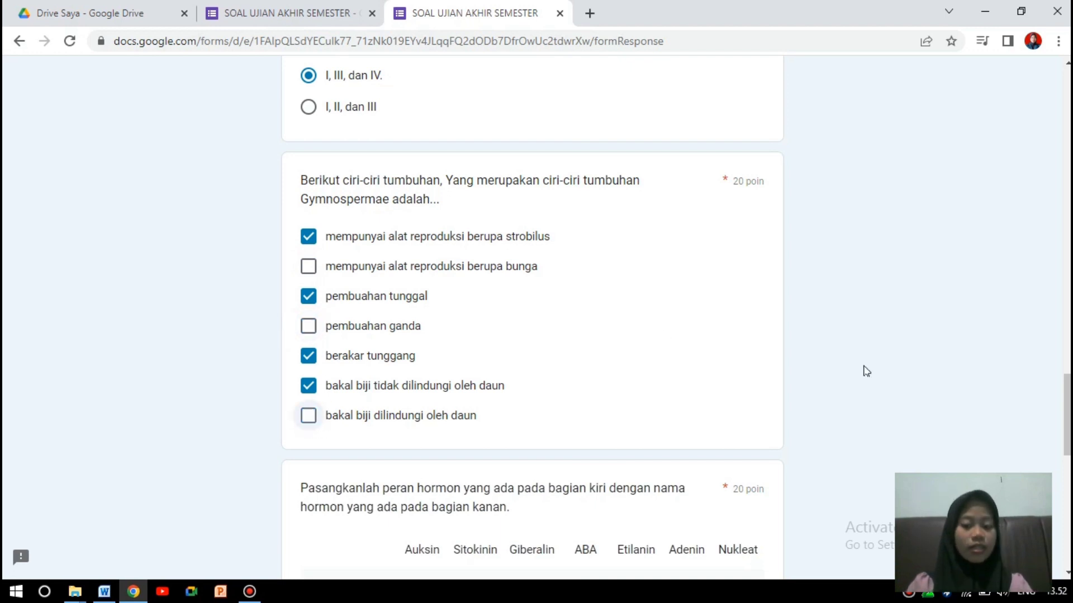
scroll(1066, 413, down, 1)
scroll(537, 317, down, 6)
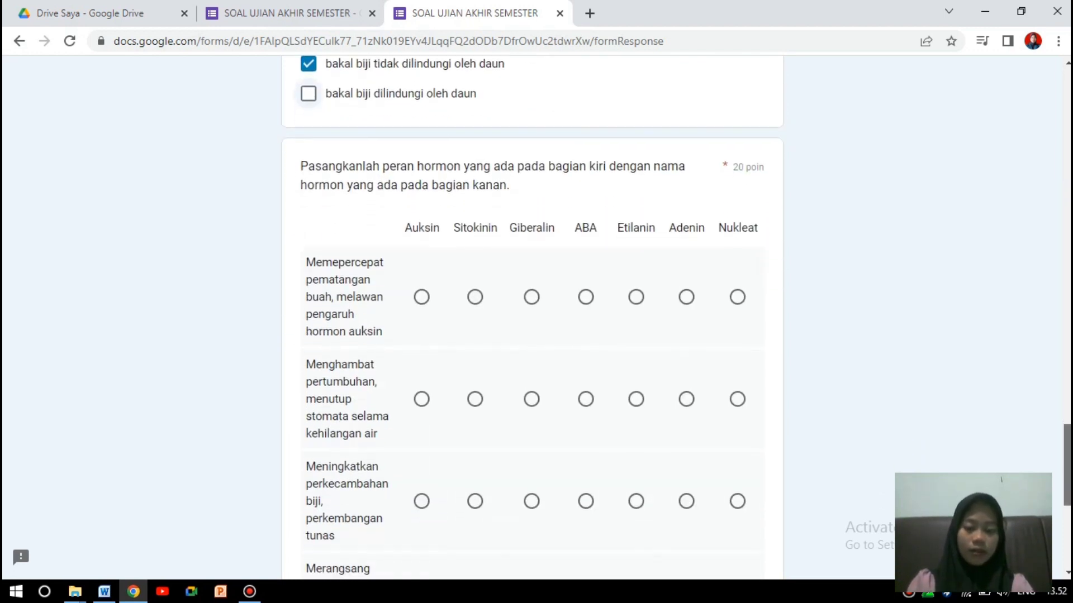
Answer the hormone grid rows with Auksin, ABA, Giberalin, Giberalin and ABA, reaching the final section.
drag(1066, 469, 1066, 469)
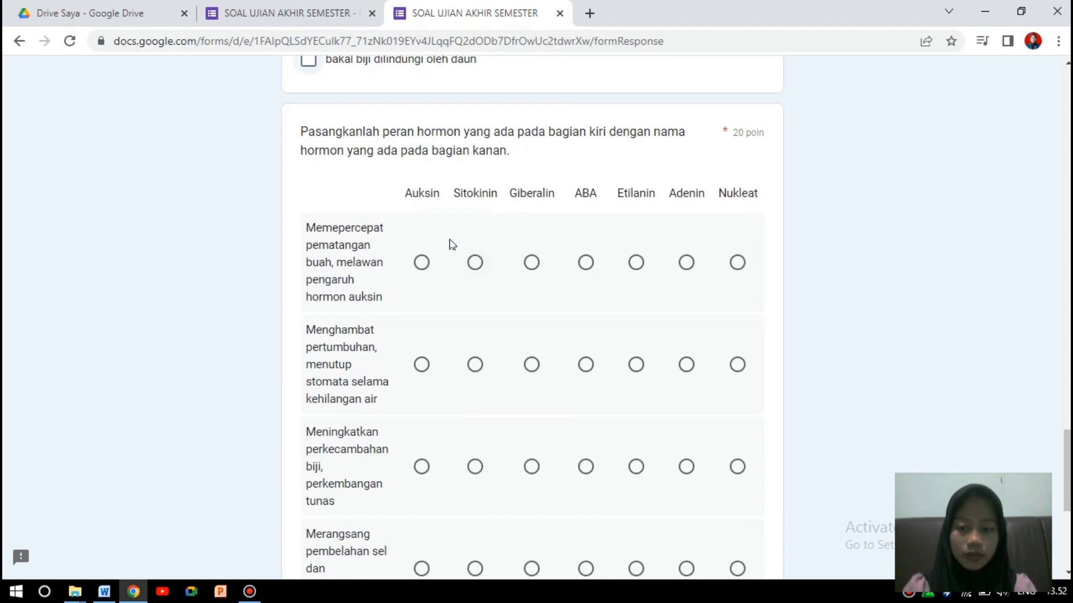
click(420, 264)
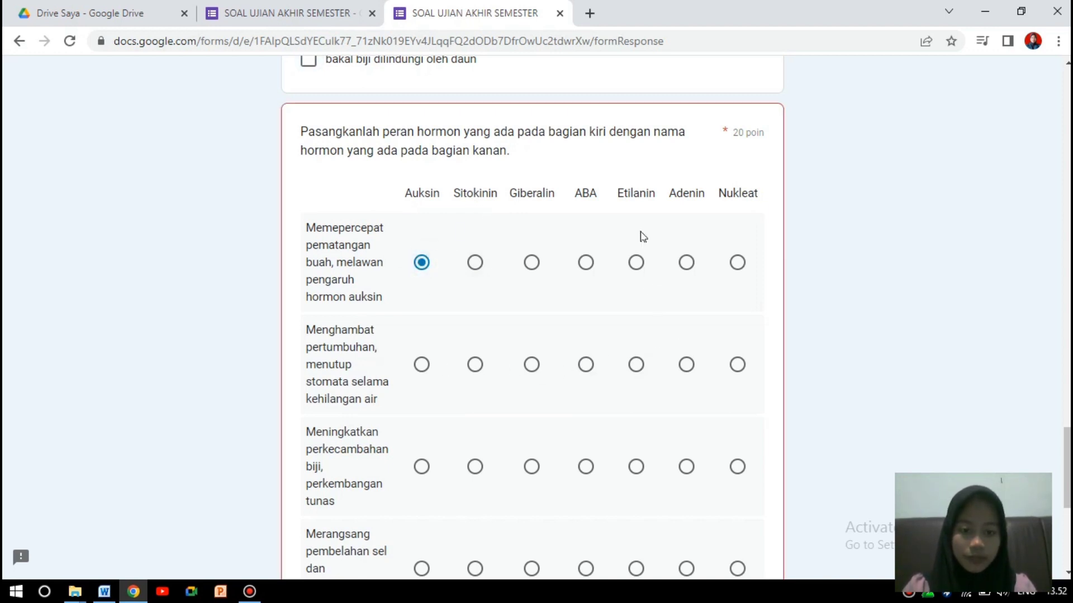
click(586, 364)
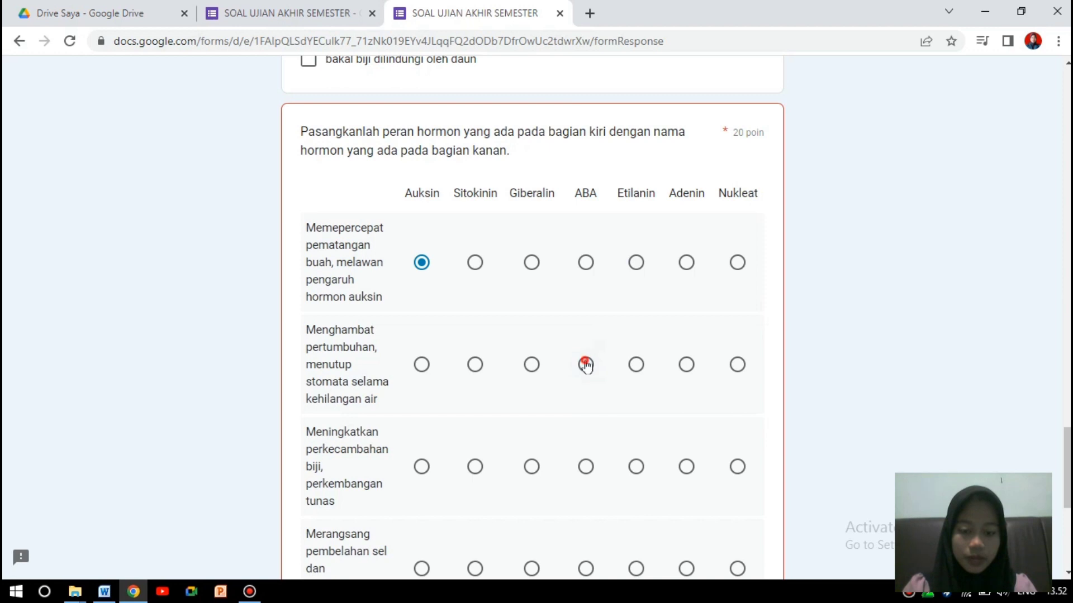
click(531, 468)
scroll(624, 369, down, 3)
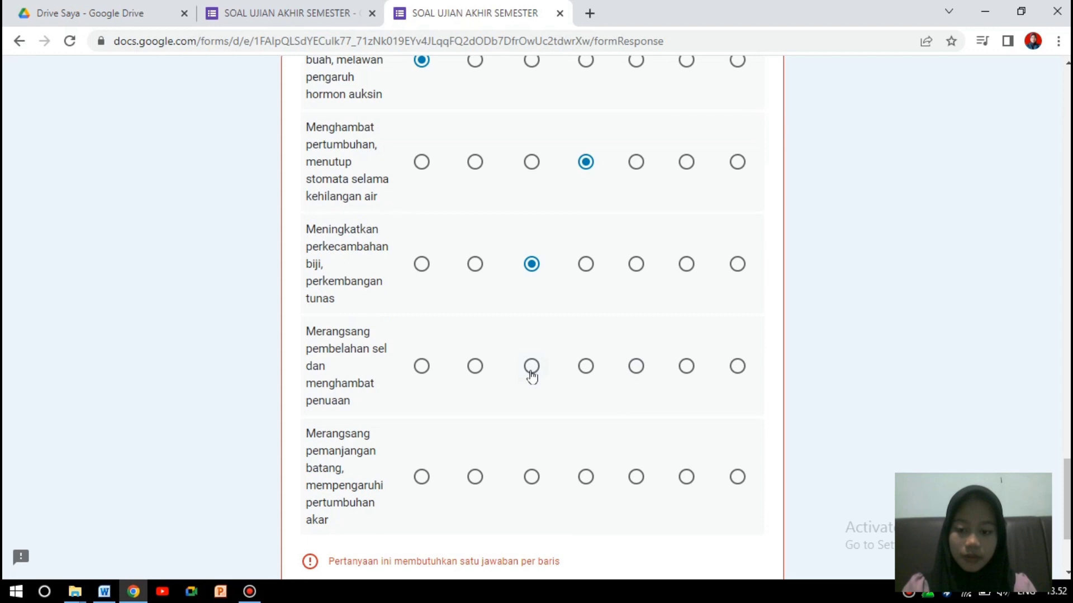
click(531, 368)
click(586, 477)
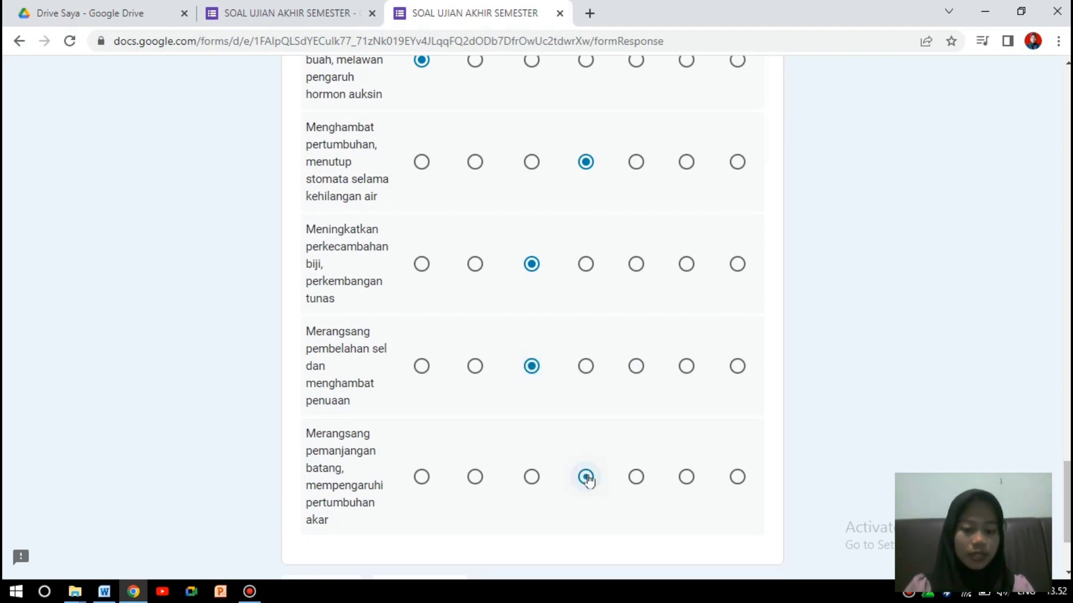
scroll(588, 480, down, 3)
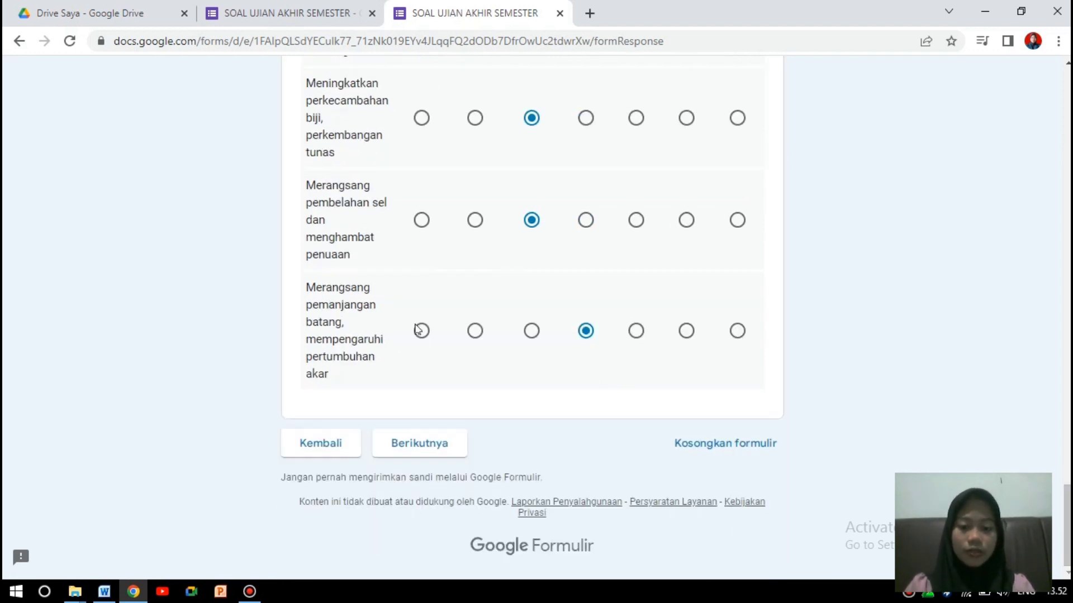
click(442, 444)
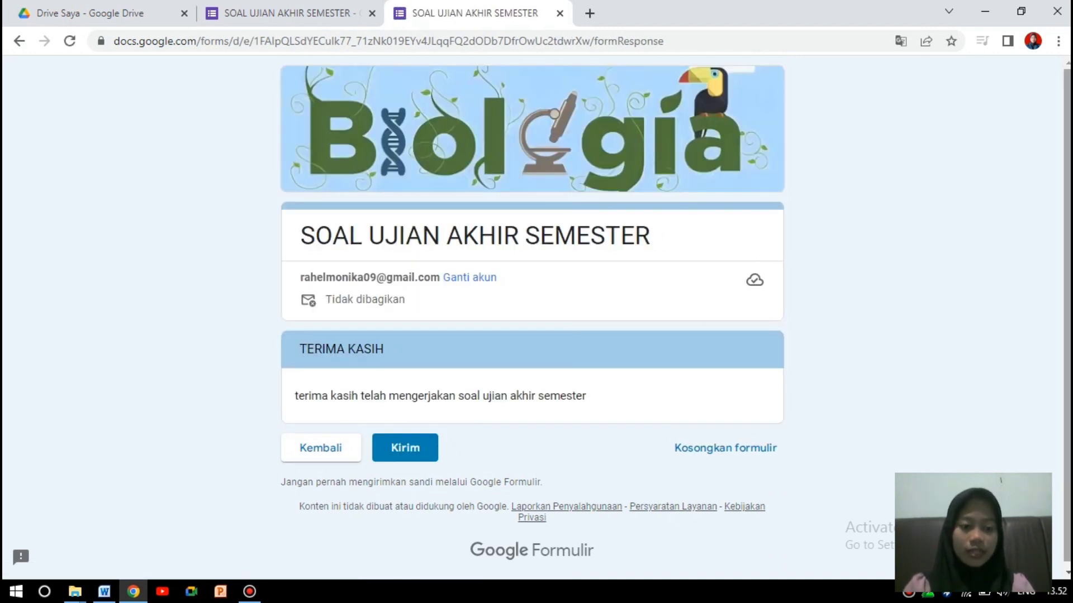
Submit the completed quiz response with Kirim.
scroll(1067, 321, down, 1)
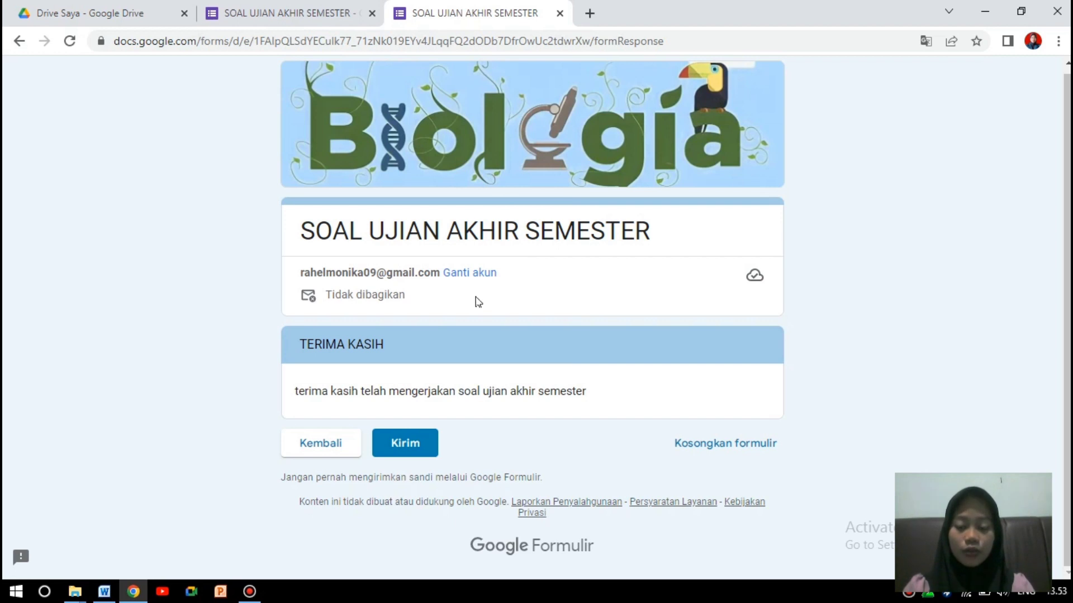
click(409, 445)
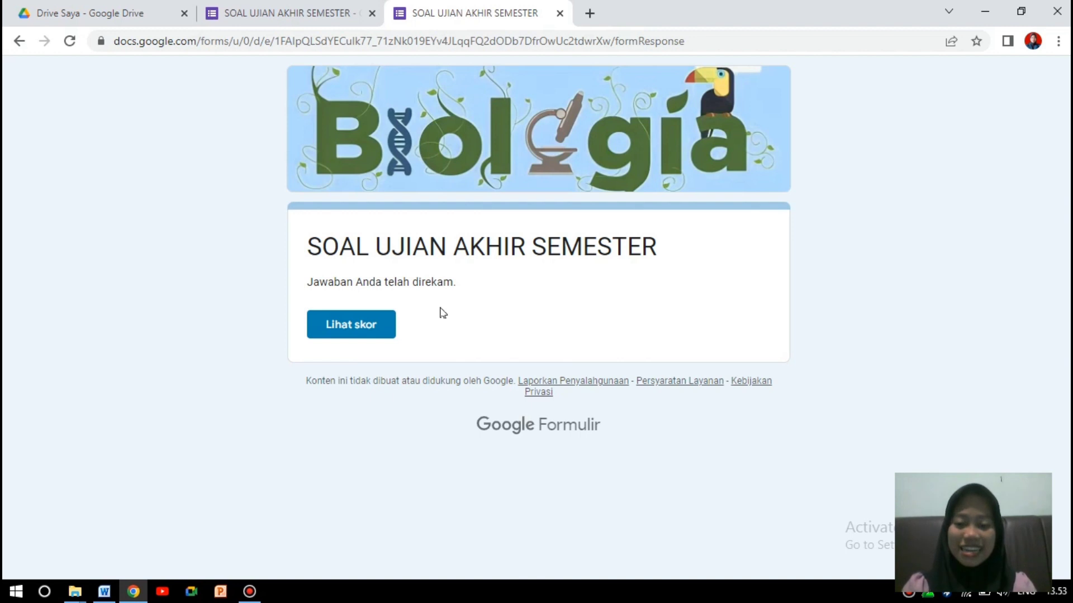
Open the 58/100 score in a new tab, review the results, then return to the form editor.
click(379, 332)
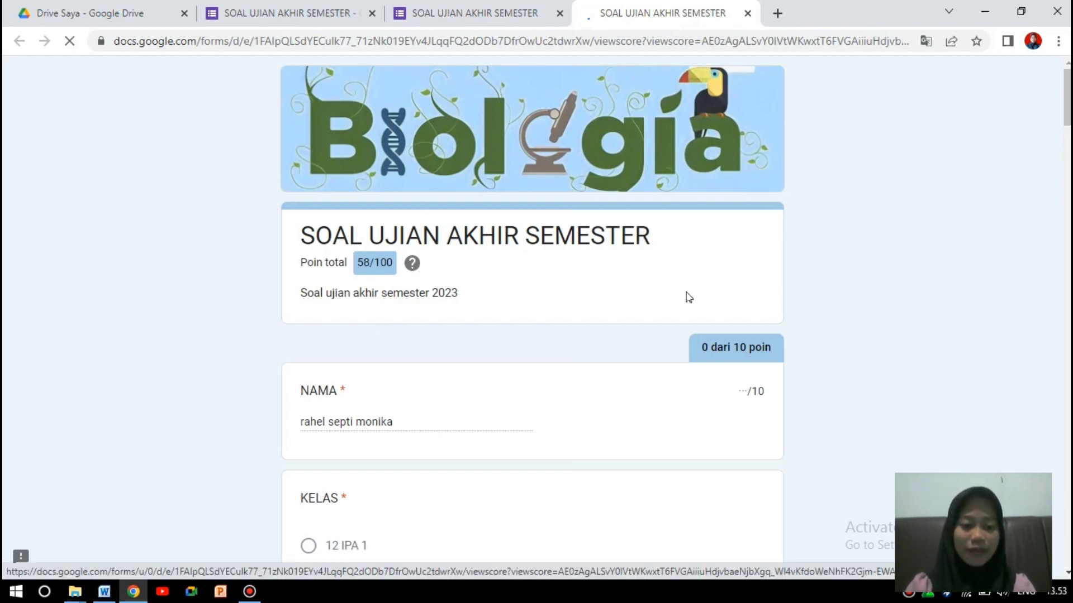
scroll(532, 318, down, 15)
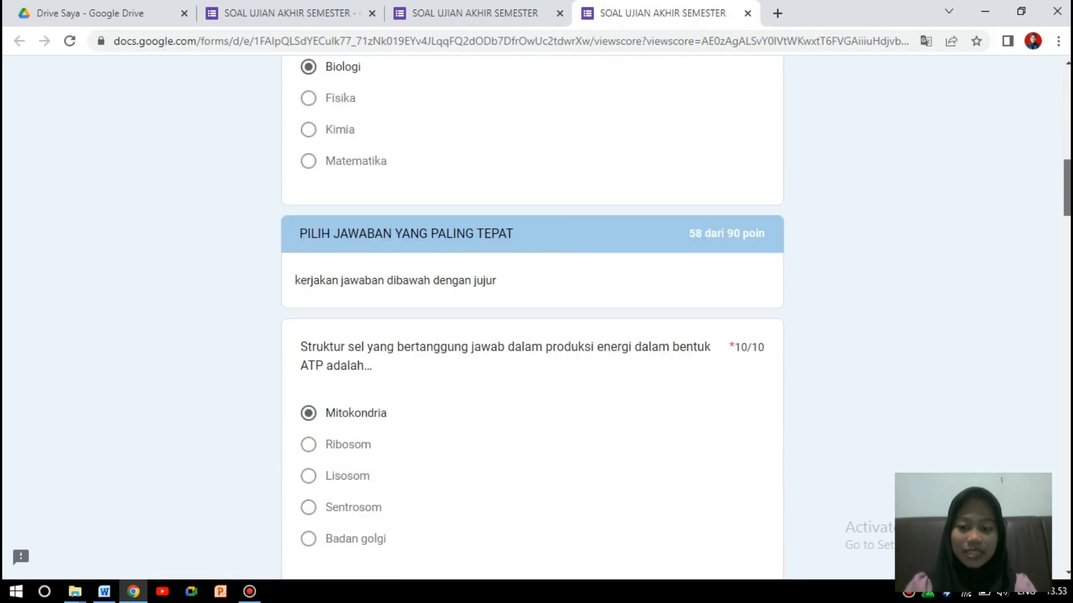
mouse_move(1066, 233)
mouse_down()
mouse_move(1067, 271)
mouse_move(1064, 228)
mouse_up()
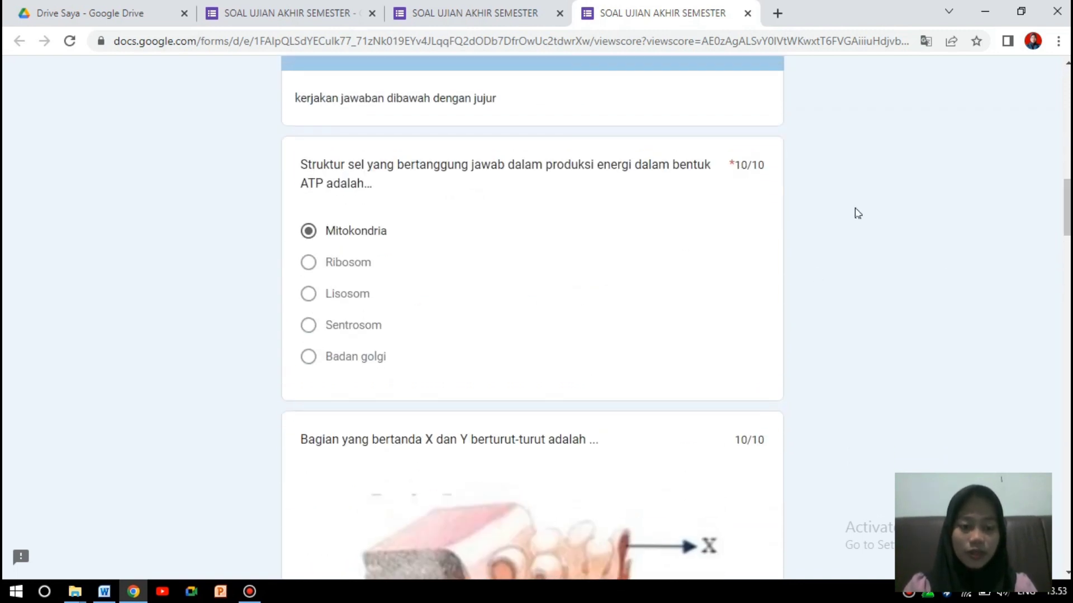
drag(1066, 209, 1066, 98)
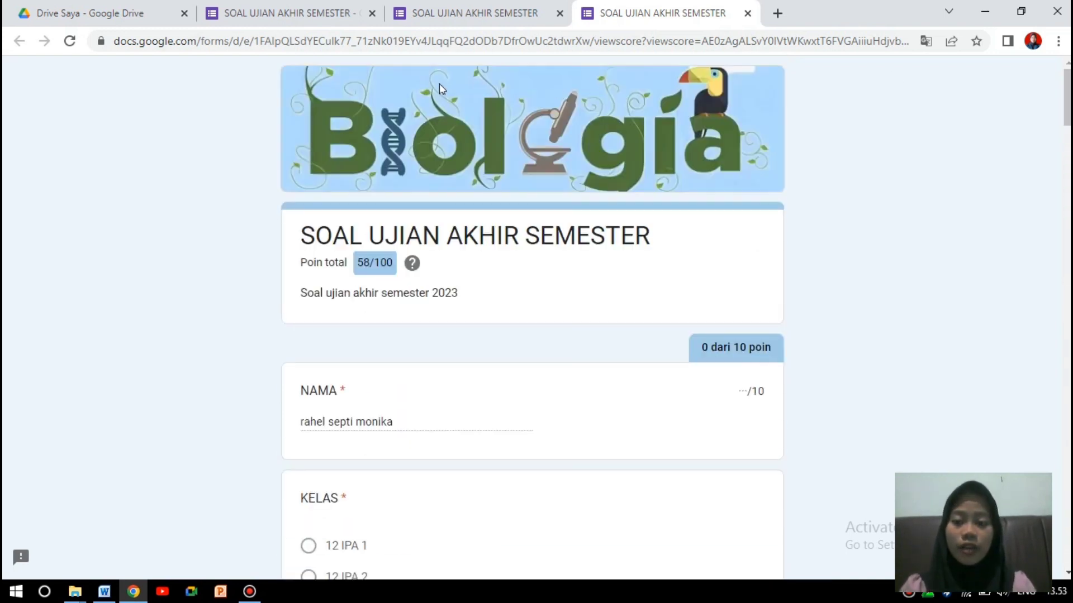
click(300, 8)
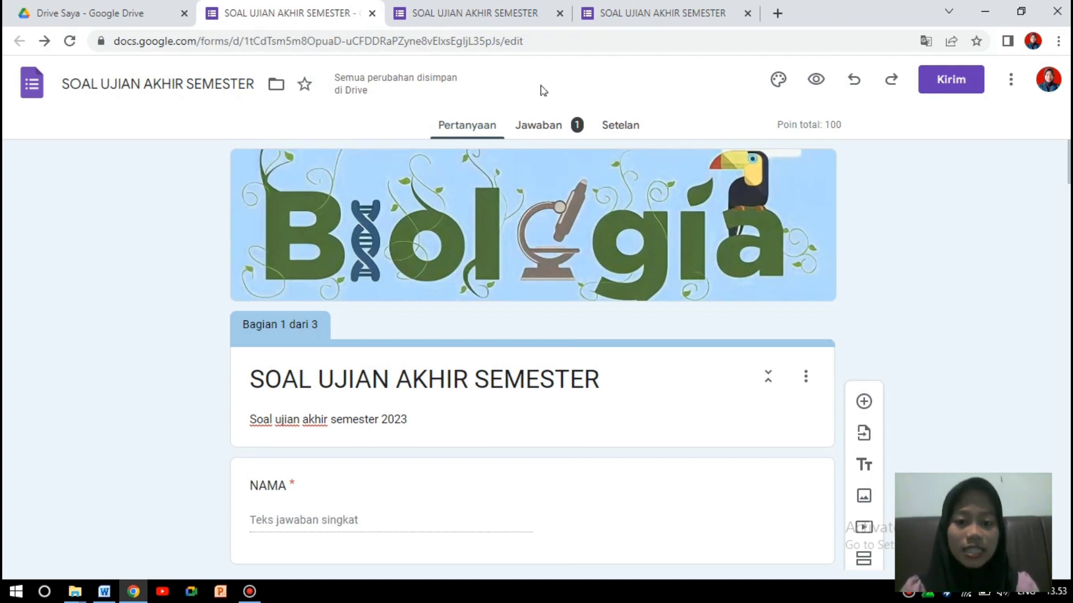
click(565, 133)
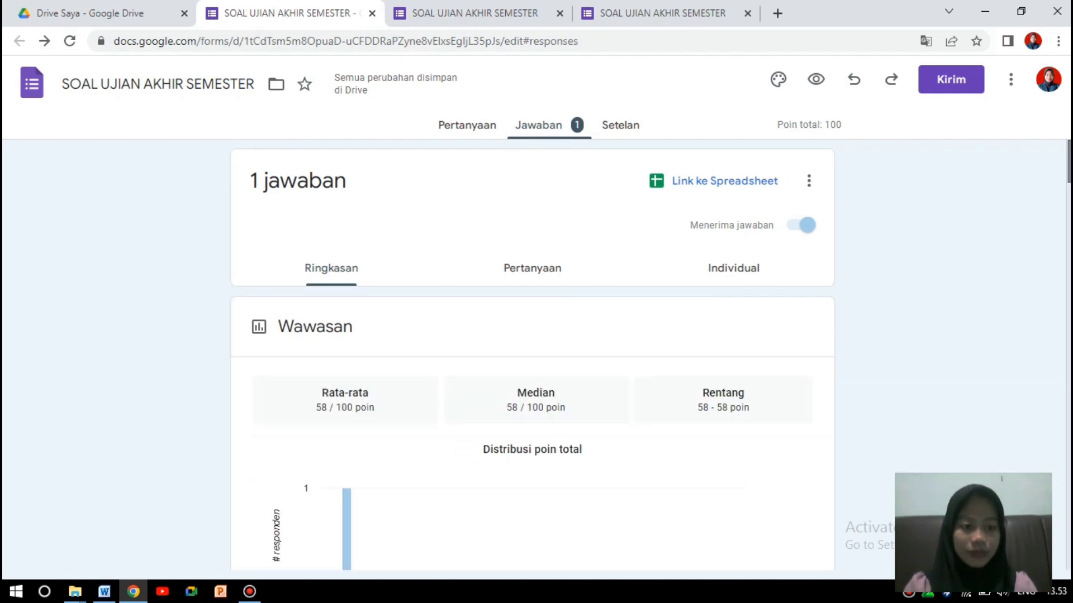
scroll(1068, 168, down, 3)
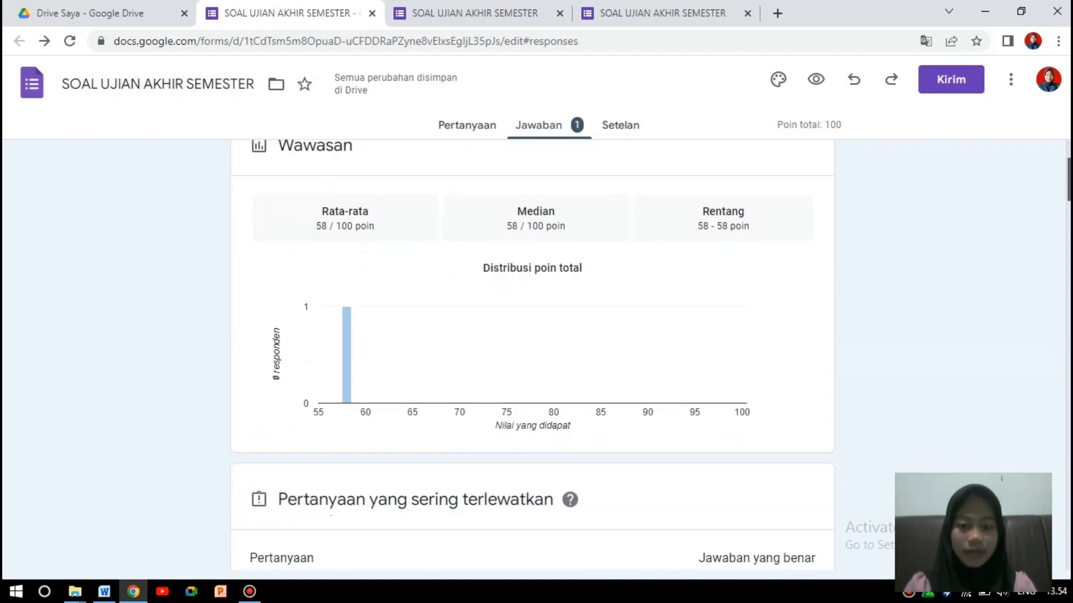
scroll(532, 352, down, 2)
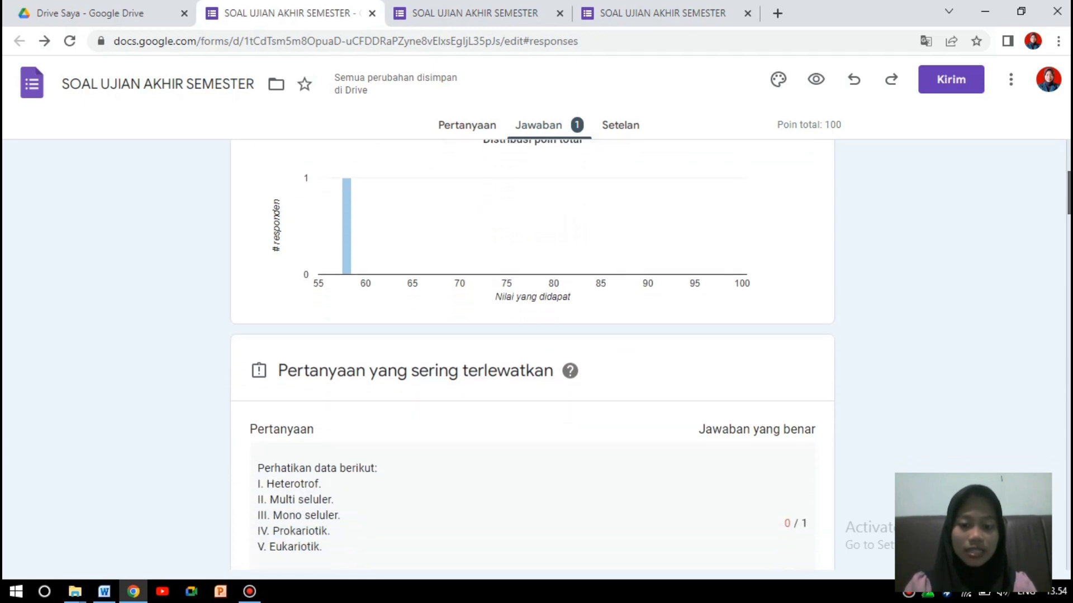
scroll(532, 352, up, 2)
scroll(532, 352, down, 3)
scroll(532, 352, down, 3)
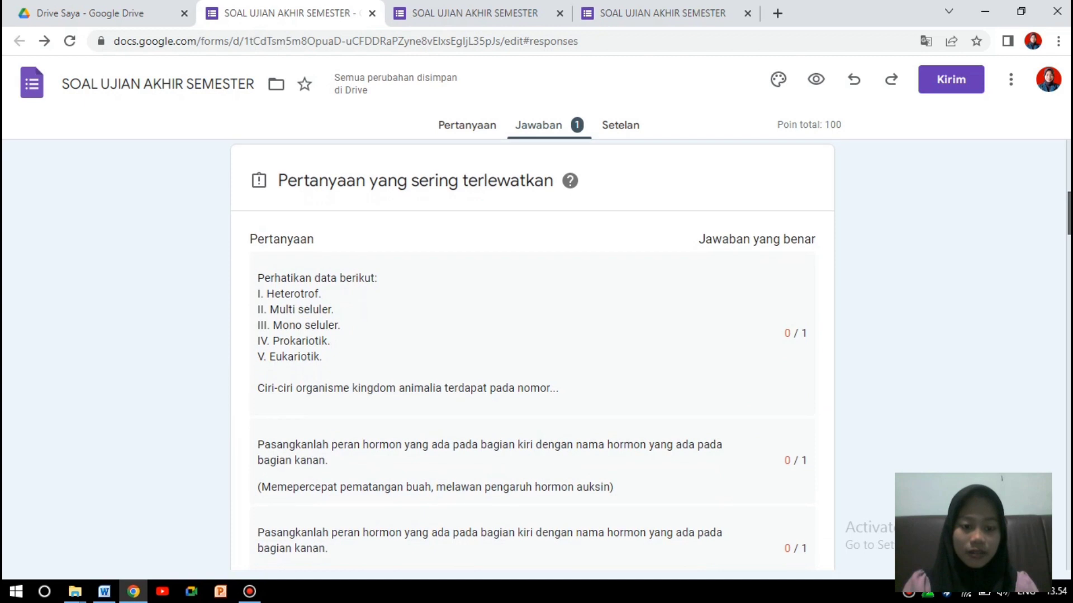
scroll(532, 352, down, 8)
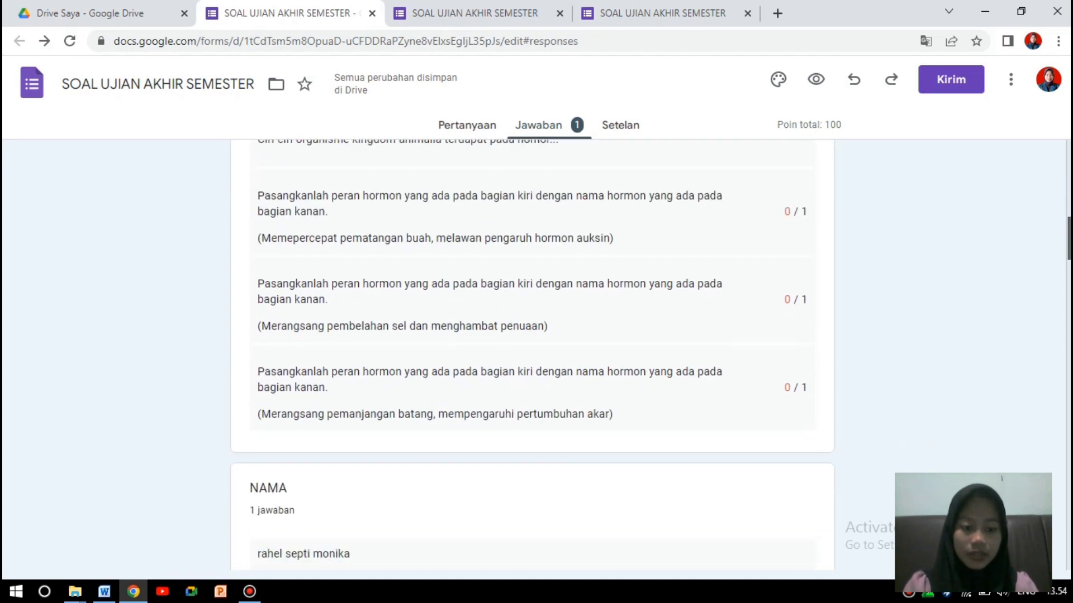
scroll(341, 348, down, 1)
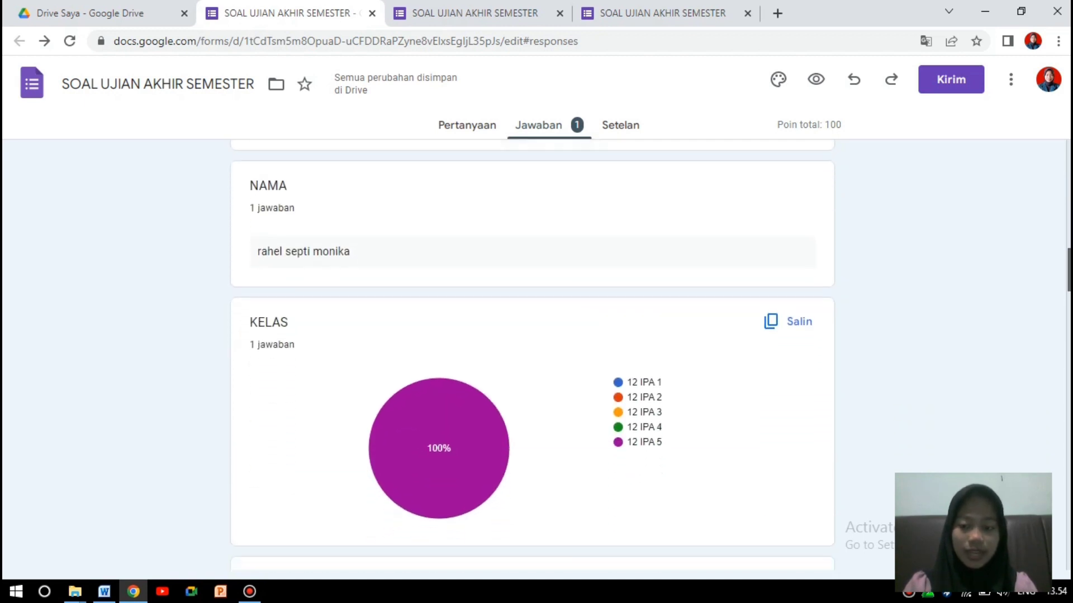
scroll(341, 347, up, 2)
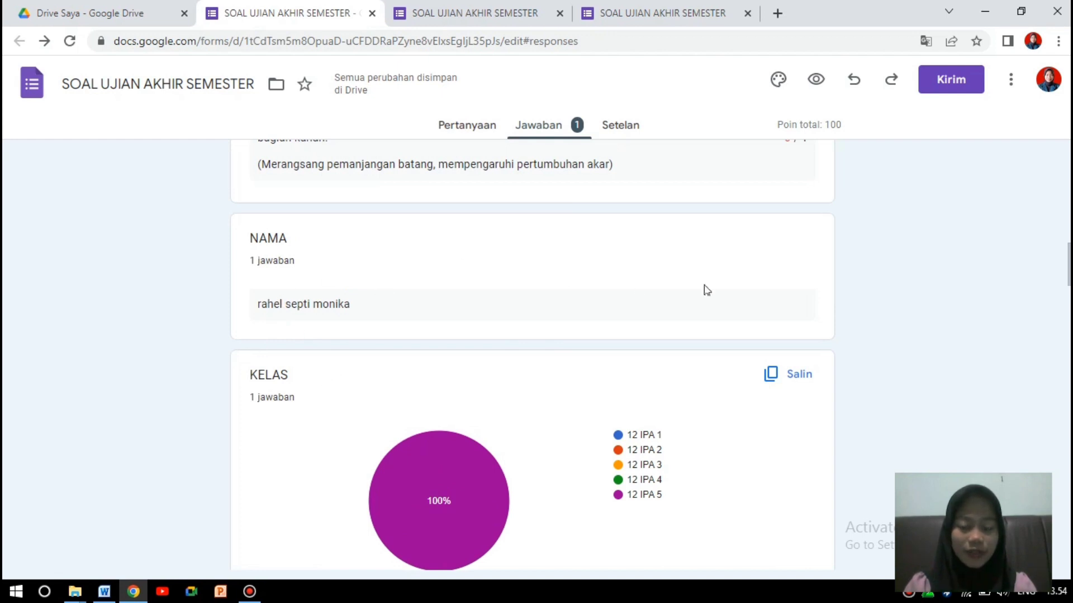
scroll(482, 360, down, 2)
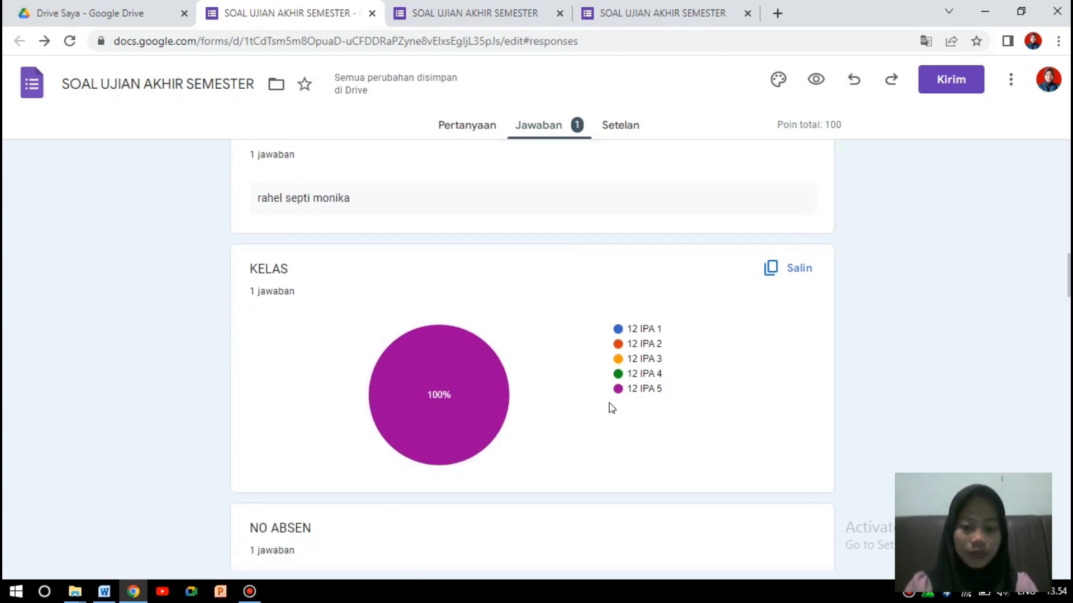
scroll(532, 357, down, 6)
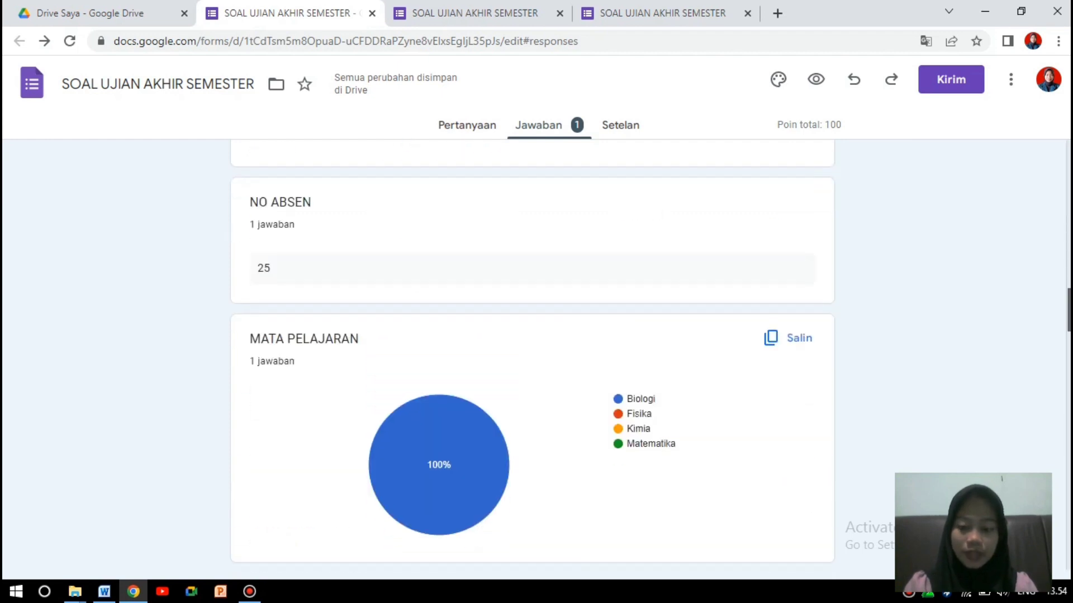
scroll(430, 290, down, 3)
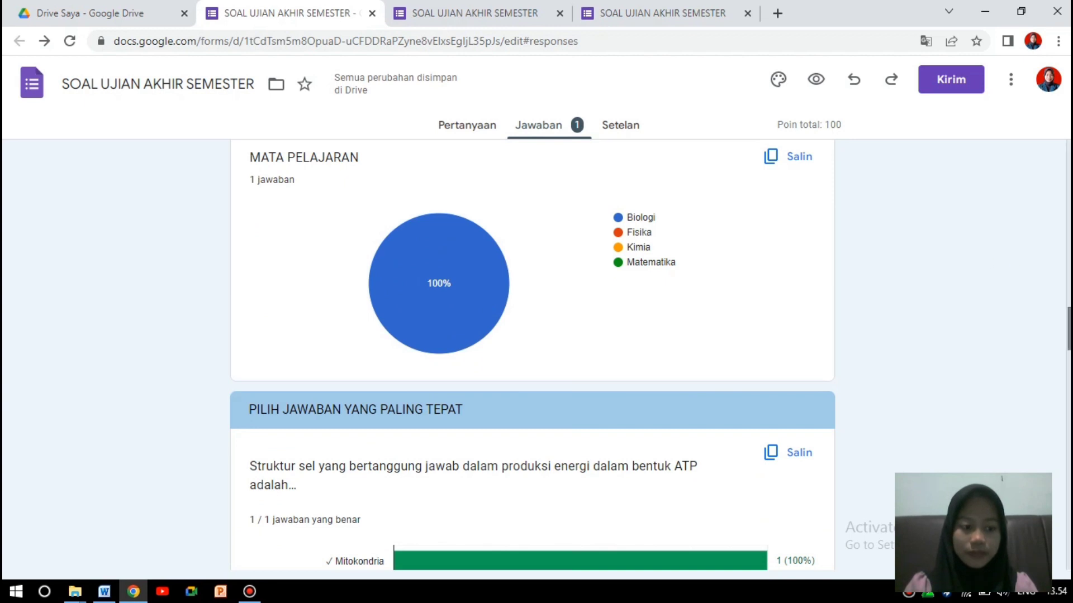
scroll(1068, 335, down, 6)
scroll(532, 357, up, 3)
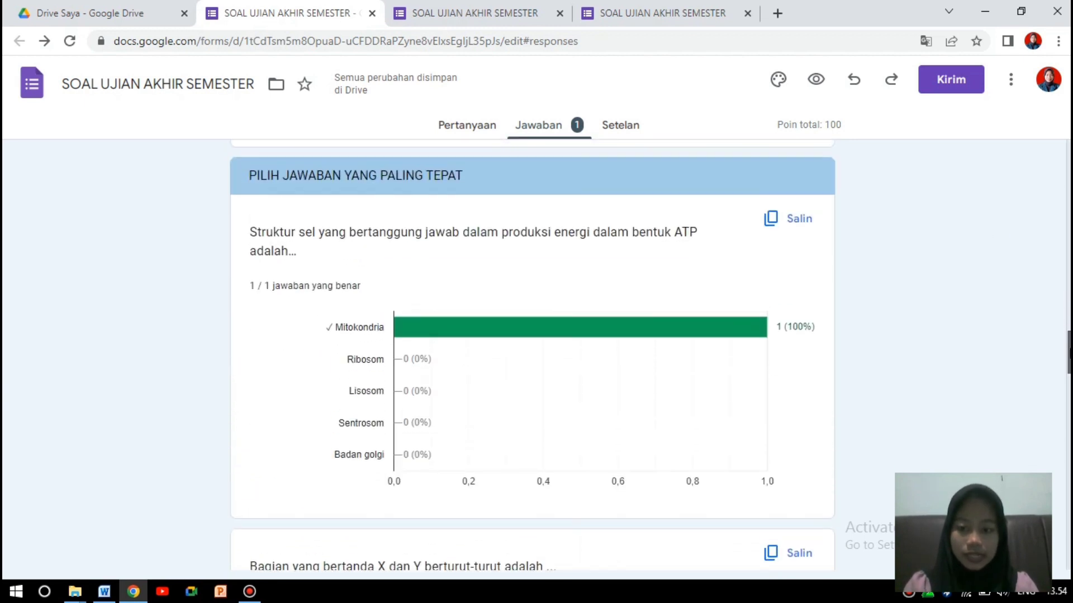
scroll(1067, 348, down, 1)
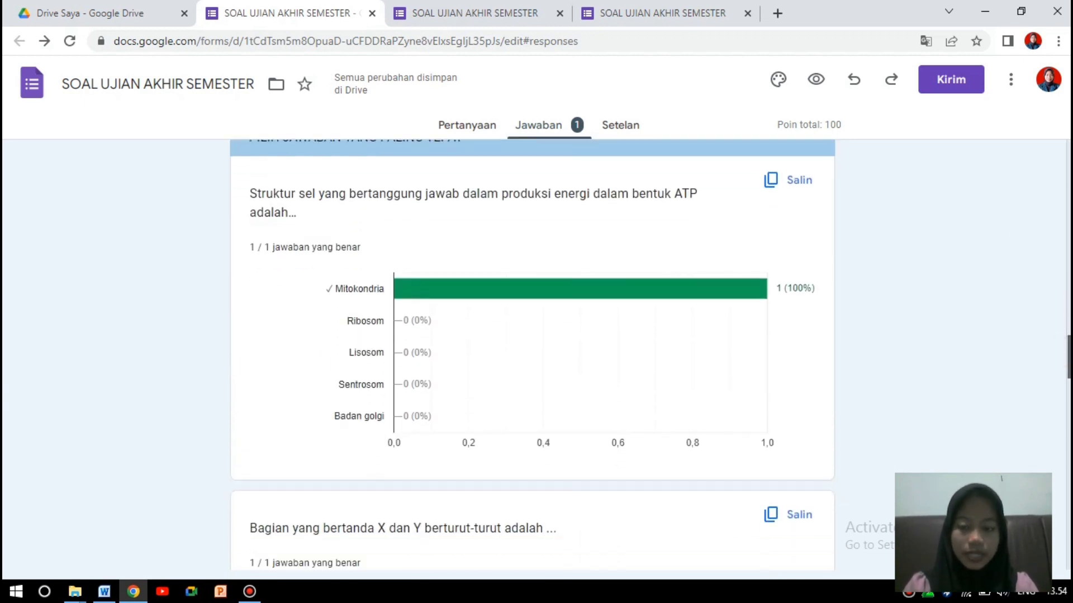
scroll(531, 355, down, 13)
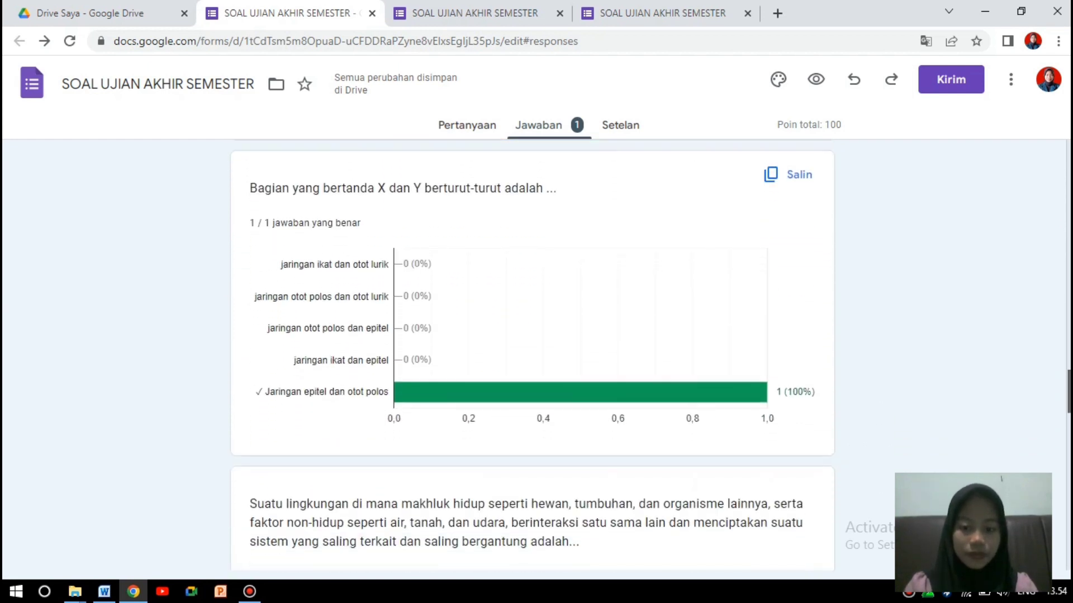
scroll(532, 355, down, 12)
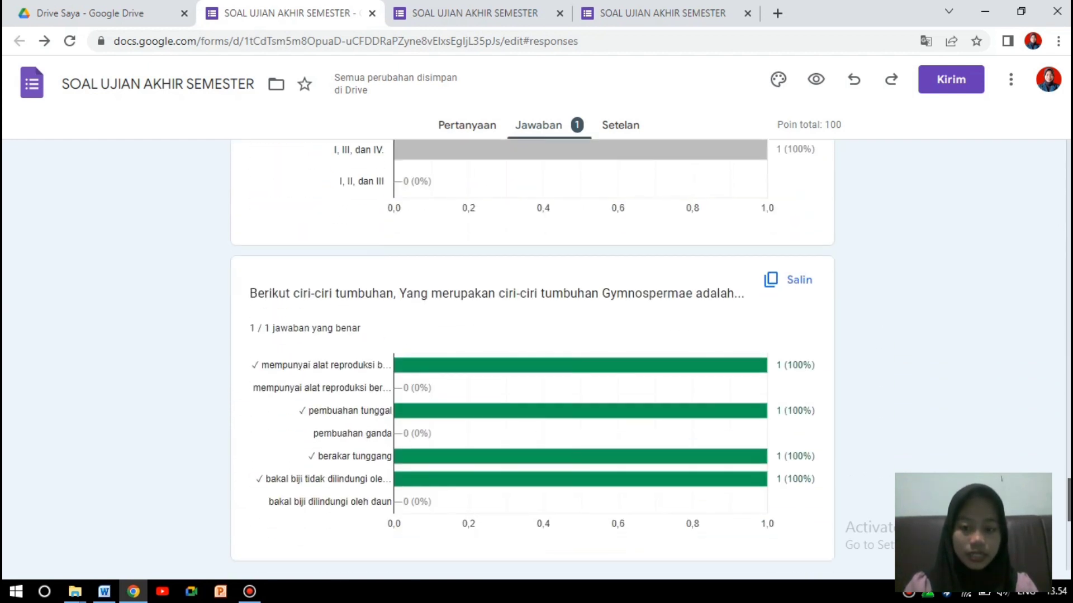
scroll(532, 355, down, 8)
drag(1069, 548, 1069, 159)
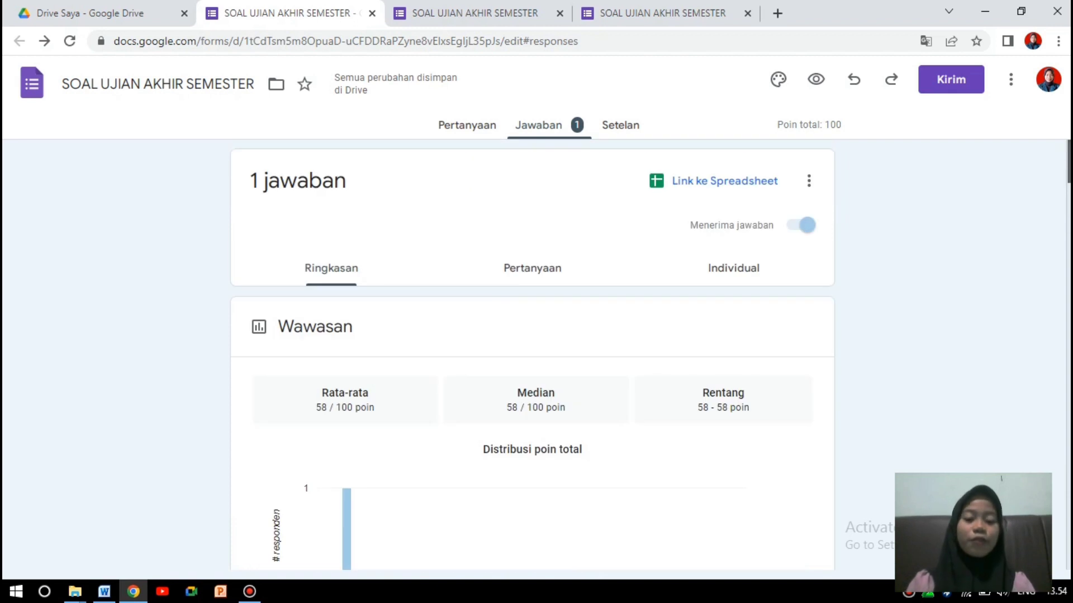
click(473, 126)
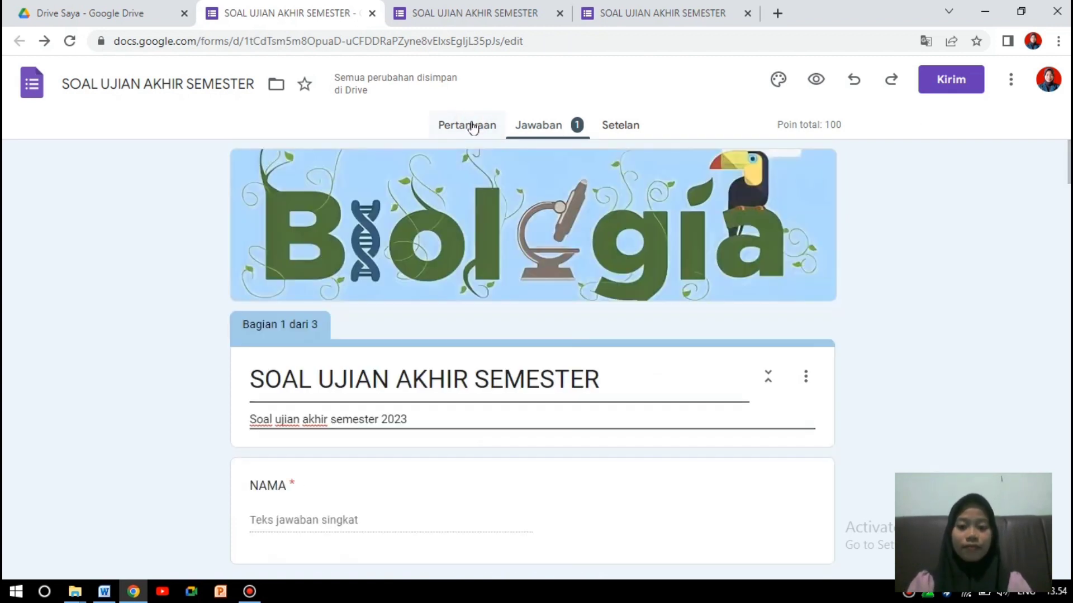